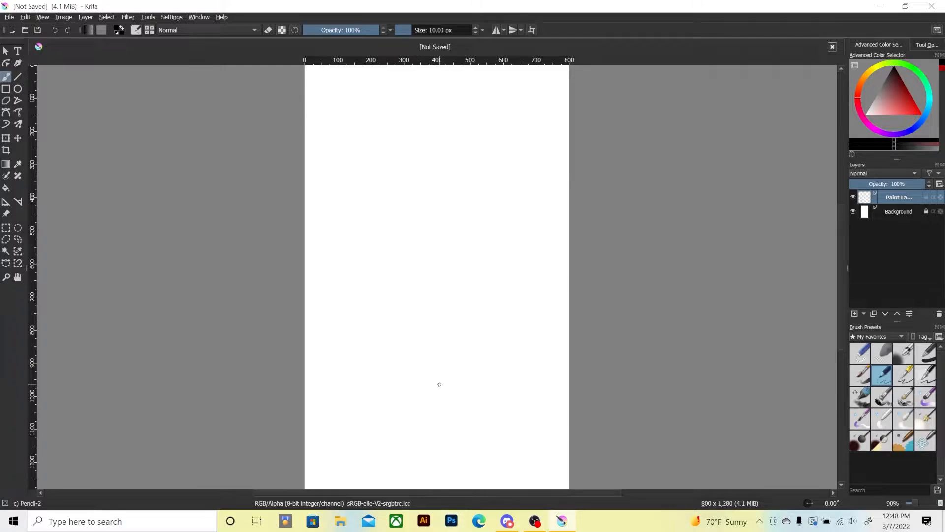
{"action": "mouse_move", "coordinate": [445, 187]}
{"action": "left_mouse_down"}
{"action": "mouse_move", "coordinate": [472, 302]}
{"action": "mouse_move", "coordinate": [400, 268]}
{"action": "left_mouse_up"}
{"action": "mouse_move", "coordinate": [412, 202]}
{"action": "left_mouse_down"}
{"action": "mouse_move", "coordinate": [446, 287]}
{"action": "mouse_move", "coordinate": [363, 201]}
{"action": "mouse_move", "coordinate": [400, 194]}
{"action": "left_mouse_up"}
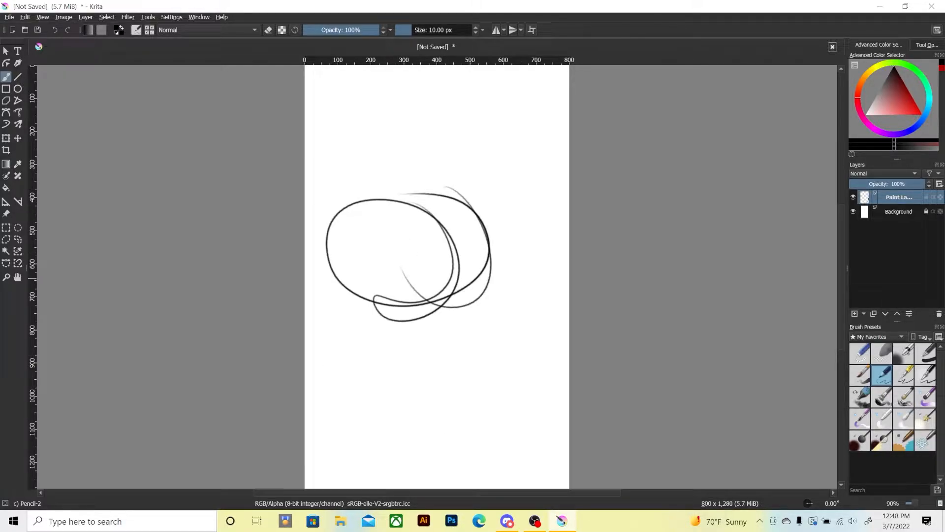
{"action": "key", "text": "ctrl+z"}
{"action": "key", "text": "ctrl+z"}
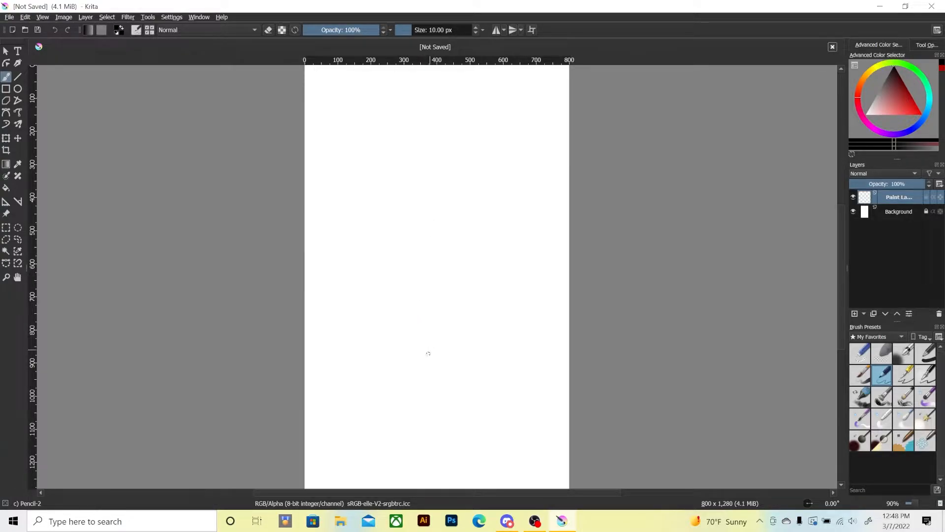
Sketch a head construction circle in the canvas's upper half, with a slanted vertical centre line, a curved eye guideline and an angular jaw.
{"action": "key", "text": "1"}
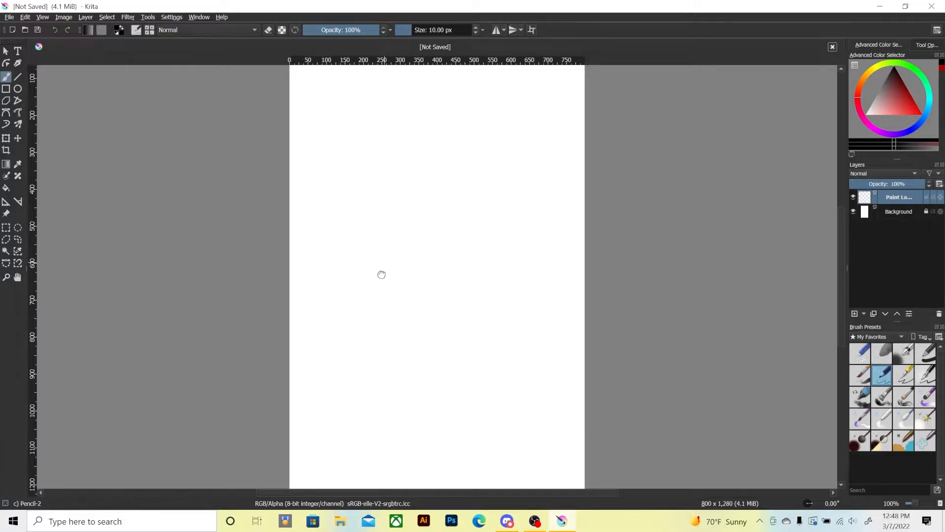
{"action": "mouse_move", "coordinate": [381, 274]}
{"action": "left_mouse_down"}
{"action": "mouse_move", "coordinate": [368, 317]}
{"action": "mouse_move", "coordinate": [359, 300]}
{"action": "left_mouse_up"}
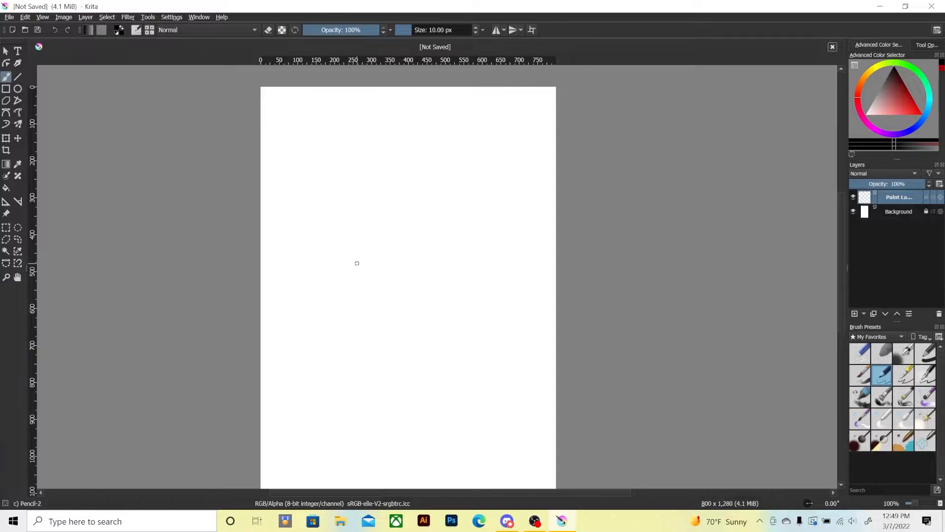
{"action": "mouse_move", "coordinate": [366, 202]}
{"action": "left_mouse_down"}
{"action": "mouse_move", "coordinate": [414, 266]}
{"action": "mouse_move", "coordinate": [365, 216]}
{"action": "mouse_move", "coordinate": [396, 178]}
{"action": "mouse_move", "coordinate": [385, 301]}
{"action": "left_mouse_up"}
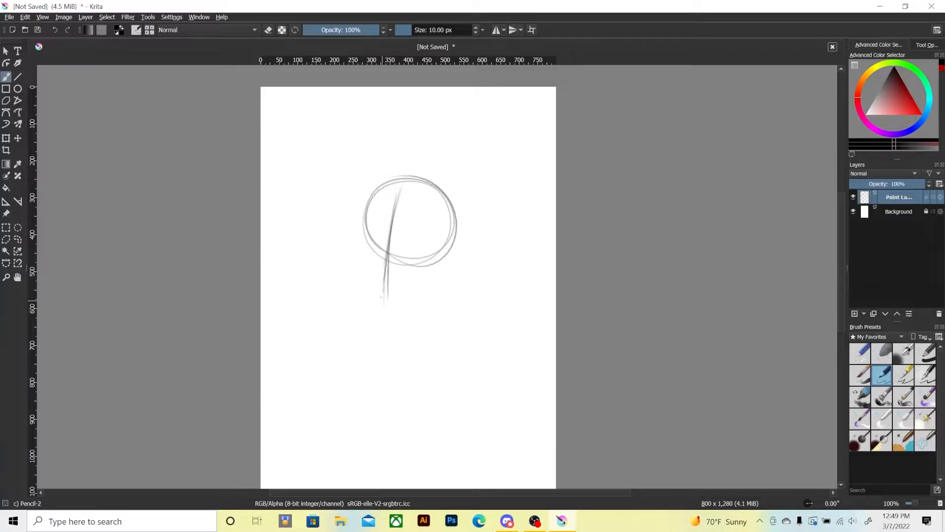
{"action": "mouse_move", "coordinate": [350, 247]}
{"action": "left_mouse_down"}
{"action": "mouse_move", "coordinate": [384, 261]}
{"action": "mouse_move", "coordinate": [443, 262]}
{"action": "left_mouse_up"}
{"action": "mouse_move", "coordinate": [352, 249]}
{"action": "left_mouse_down"}
{"action": "mouse_move", "coordinate": [359, 286]}
{"action": "mouse_move", "coordinate": [376, 304]}
{"action": "mouse_move", "coordinate": [358, 280]}
{"action": "mouse_move", "coordinate": [375, 300]}
{"action": "mouse_move", "coordinate": [422, 300]}
{"action": "mouse_move", "coordinate": [443, 293]}
{"action": "mouse_move", "coordinate": [459, 261]}
{"action": "left_mouse_up"}
{"action": "mouse_move", "coordinate": [380, 310]}
{"action": "left_mouse_down"}
{"action": "mouse_move", "coordinate": [422, 308]}
{"action": "mouse_move", "coordinate": [444, 296]}
{"action": "mouse_move", "coordinate": [453, 273]}
{"action": "left_mouse_up"}
Sketch a larger skull arc around the head circle and strengthen the left side of the face down through the jaw.
{"action": "mouse_move", "coordinate": [345, 207]}
{"action": "left_mouse_down"}
{"action": "mouse_move", "coordinate": [349, 228]}
{"action": "mouse_move", "coordinate": [346, 187]}
{"action": "mouse_move", "coordinate": [472, 196]}
{"action": "left_mouse_up"}
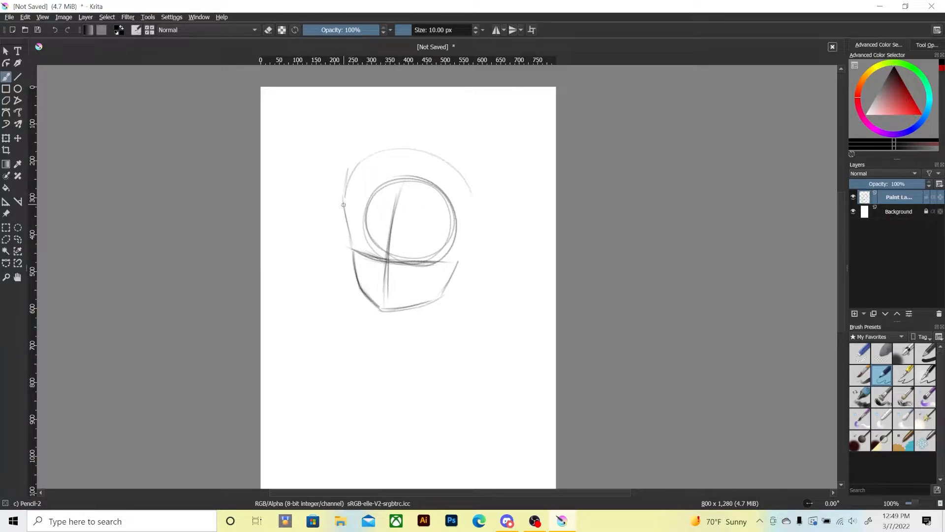
{"action": "left_click_drag", "start_coordinate": [347, 187], "coordinate": [486, 260]}
{"action": "mouse_move", "coordinate": [343, 205]}
{"action": "left_mouse_down"}
{"action": "mouse_move", "coordinate": [389, 153]}
{"action": "mouse_move", "coordinate": [491, 214]}
{"action": "mouse_move", "coordinate": [490, 250]}
{"action": "left_mouse_up"}
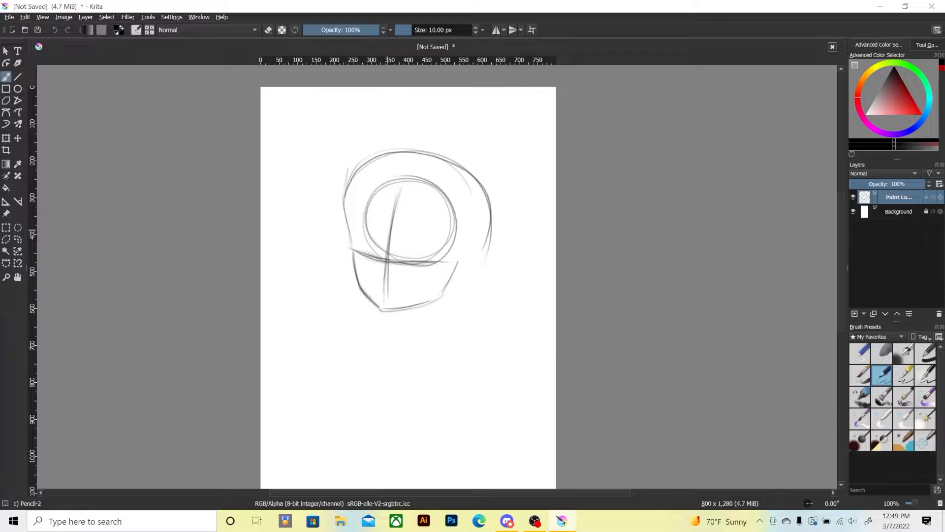
{"action": "mouse_move", "coordinate": [340, 191]}
{"action": "left_mouse_down"}
{"action": "mouse_move", "coordinate": [357, 283]}
{"action": "mouse_move", "coordinate": [379, 310]}
{"action": "mouse_move", "coordinate": [422, 307]}
{"action": "mouse_move", "coordinate": [456, 274]}
{"action": "left_mouse_up"}
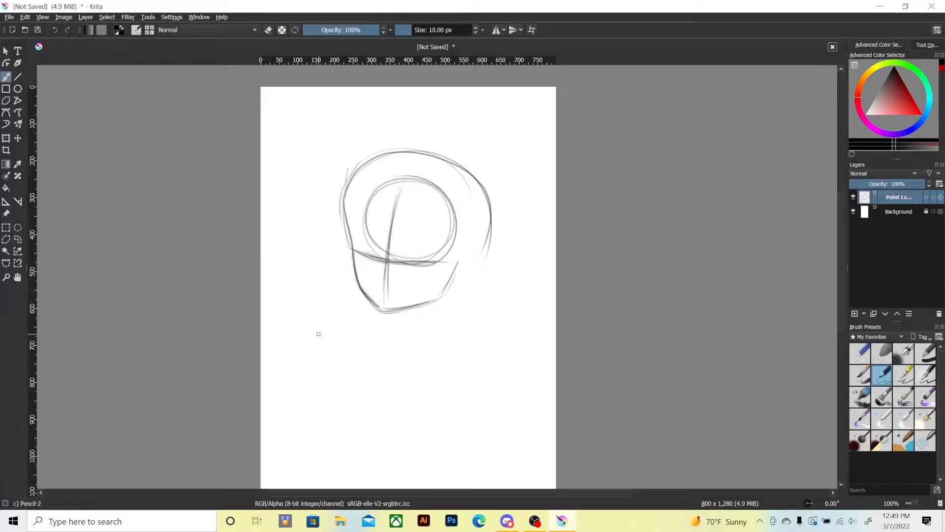
Sketch the side-swept fringe across the forehead, plus the inner and outer hair contours framing the right side of the face.
{"action": "mouse_move", "coordinate": [452, 168]}
{"action": "left_mouse_down"}
{"action": "mouse_move", "coordinate": [341, 238]}
{"action": "mouse_move", "coordinate": [436, 177]}
{"action": "left_mouse_up"}
{"action": "mouse_move", "coordinate": [350, 240]}
{"action": "left_mouse_down"}
{"action": "mouse_move", "coordinate": [438, 170]}
{"action": "mouse_move", "coordinate": [347, 242]}
{"action": "left_mouse_up"}
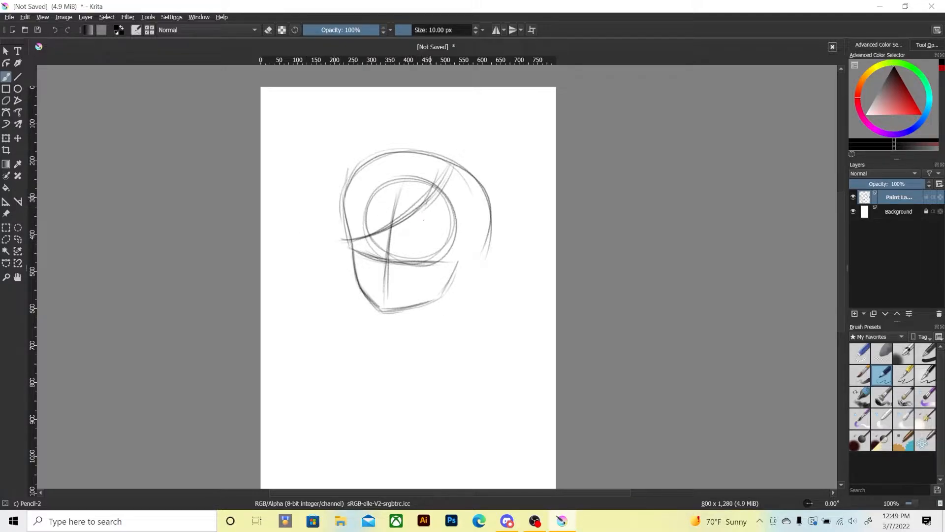
{"action": "left_click_drag", "start_coordinate": [426, 204], "coordinate": [444, 290]}
{"action": "left_click_drag", "start_coordinate": [425, 210], "coordinate": [446, 293]}
{"action": "left_click_drag", "start_coordinate": [484, 223], "coordinate": [444, 292]}
{"action": "left_click_drag", "start_coordinate": [484, 202], "coordinate": [457, 283]}
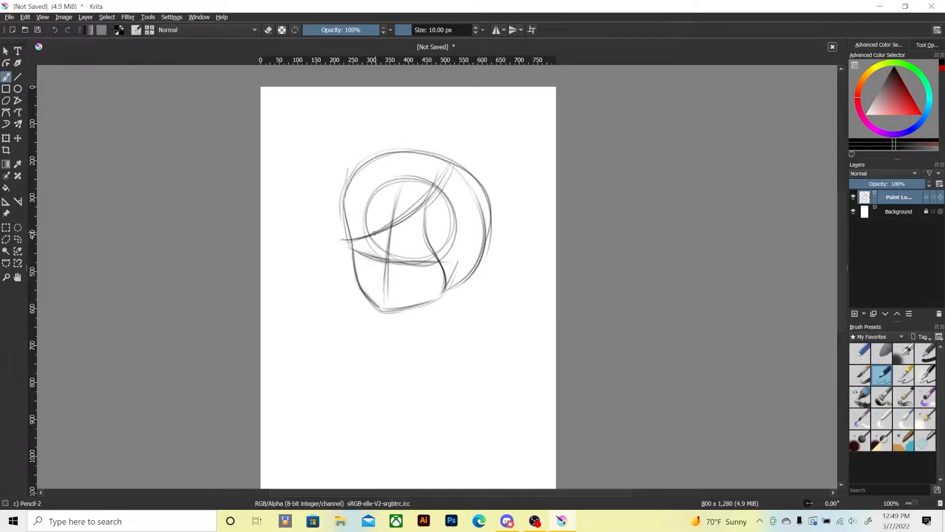
{"action": "mouse_move", "coordinate": [374, 233]}
{"action": "left_mouse_down"}
{"action": "mouse_move", "coordinate": [348, 240]}
{"action": "mouse_move", "coordinate": [340, 270]}
{"action": "mouse_move", "coordinate": [438, 194]}
{"action": "mouse_move", "coordinate": [444, 158]}
{"action": "left_mouse_up"}
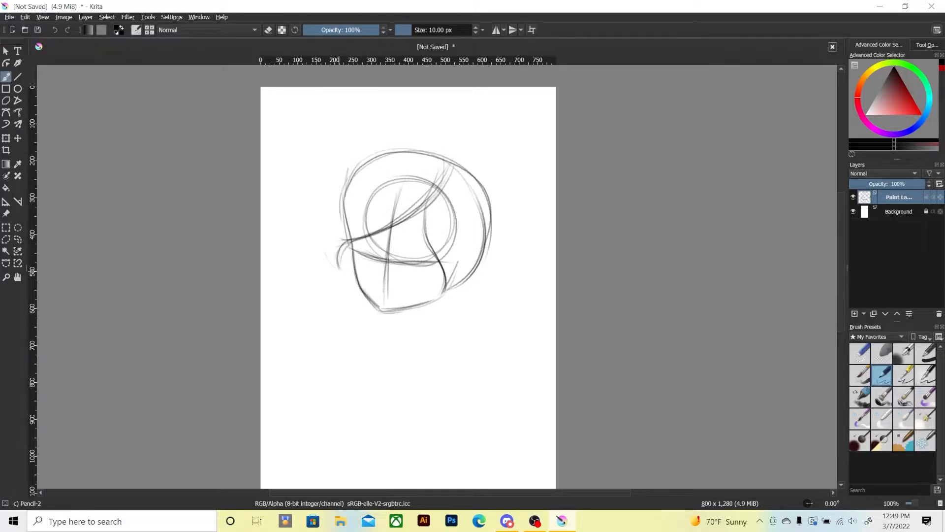
Sketch the outer hair volume over the top and both sides of the head, curving up from the parting.
{"action": "mouse_move", "coordinate": [332, 264]}
{"action": "left_mouse_down"}
{"action": "mouse_move", "coordinate": [338, 173]}
{"action": "mouse_move", "coordinate": [323, 242]}
{"action": "mouse_move", "coordinate": [336, 270]}
{"action": "mouse_move", "coordinate": [333, 174]}
{"action": "mouse_move", "coordinate": [394, 149]}
{"action": "left_mouse_up"}
{"action": "mouse_move", "coordinate": [326, 191]}
{"action": "left_mouse_down"}
{"action": "mouse_move", "coordinate": [348, 156]}
{"action": "mouse_move", "coordinate": [440, 130]}
{"action": "left_mouse_up"}
{"action": "mouse_move", "coordinate": [323, 207]}
{"action": "left_mouse_down"}
{"action": "mouse_move", "coordinate": [439, 139]}
{"action": "mouse_move", "coordinate": [432, 196]}
{"action": "left_mouse_up"}
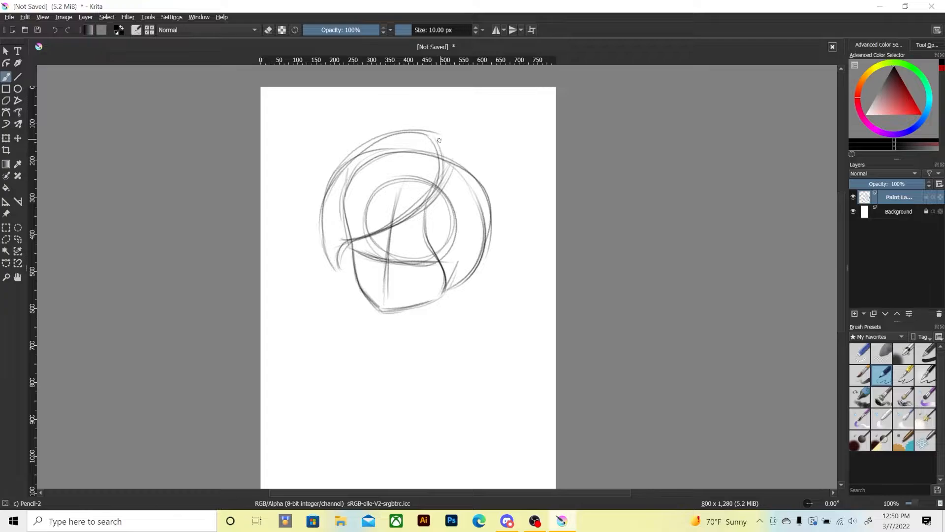
{"action": "left_click_drag", "start_coordinate": [432, 141], "coordinate": [478, 197]}
{"action": "left_click_drag", "start_coordinate": [433, 141], "coordinate": [482, 213]}
{"action": "left_click_drag", "start_coordinate": [434, 141], "coordinate": [484, 212]}
{"action": "mouse_move", "coordinate": [426, 230]}
{"action": "left_mouse_down"}
{"action": "mouse_move", "coordinate": [432, 252]}
{"action": "mouse_move", "coordinate": [469, 283]}
{"action": "mouse_move", "coordinate": [484, 217]}
{"action": "left_mouse_up"}
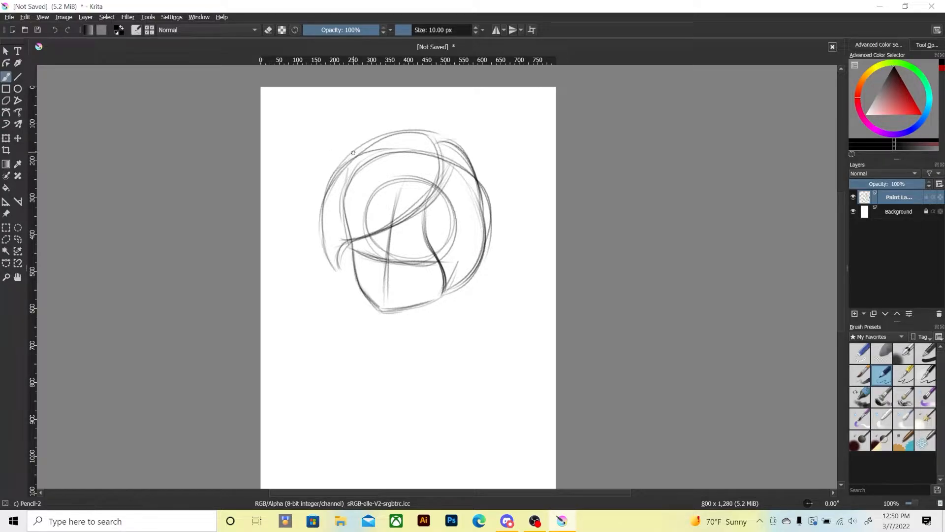
Sketch a pair of curved, pointed horns rising from the left and right sides of the head.
{"action": "mouse_move", "coordinate": [350, 151]}
{"action": "left_mouse_down"}
{"action": "mouse_move", "coordinate": [317, 106]}
{"action": "mouse_move", "coordinate": [327, 196]}
{"action": "mouse_move", "coordinate": [318, 151]}
{"action": "mouse_move", "coordinate": [319, 163]}
{"action": "mouse_move", "coordinate": [333, 136]}
{"action": "mouse_move", "coordinate": [343, 159]}
{"action": "mouse_move", "coordinate": [320, 93]}
{"action": "mouse_move", "coordinate": [312, 139]}
{"action": "mouse_move", "coordinate": [326, 190]}
{"action": "mouse_move", "coordinate": [320, 99]}
{"action": "mouse_move", "coordinate": [360, 160]}
{"action": "left_mouse_up"}
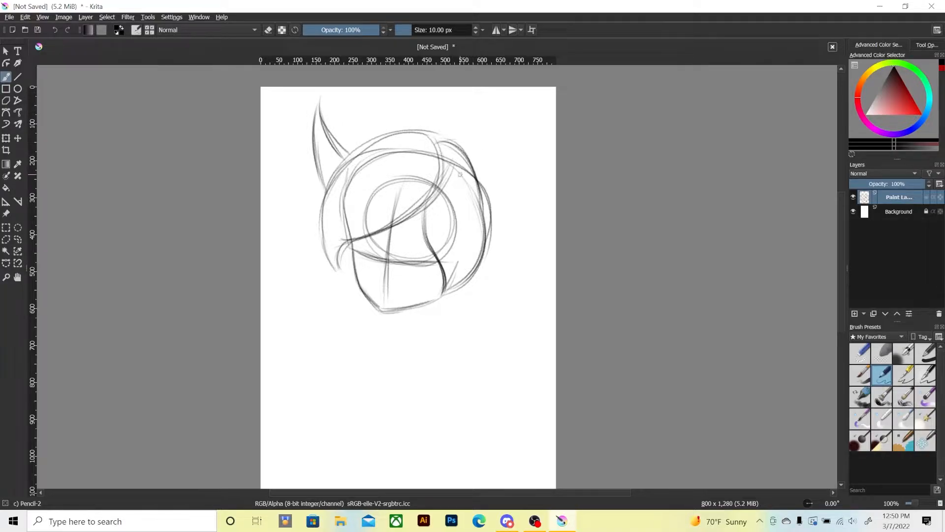
{"action": "mouse_move", "coordinate": [472, 167]}
{"action": "left_mouse_down"}
{"action": "mouse_move", "coordinate": [493, 119]}
{"action": "mouse_move", "coordinate": [497, 204]}
{"action": "mouse_move", "coordinate": [487, 222]}
{"action": "left_mouse_up"}
{"action": "mouse_move", "coordinate": [491, 109]}
{"action": "left_mouse_down"}
{"action": "mouse_move", "coordinate": [468, 179]}
{"action": "mouse_move", "coordinate": [485, 101]}
{"action": "mouse_move", "coordinate": [502, 191]}
{"action": "left_mouse_up"}
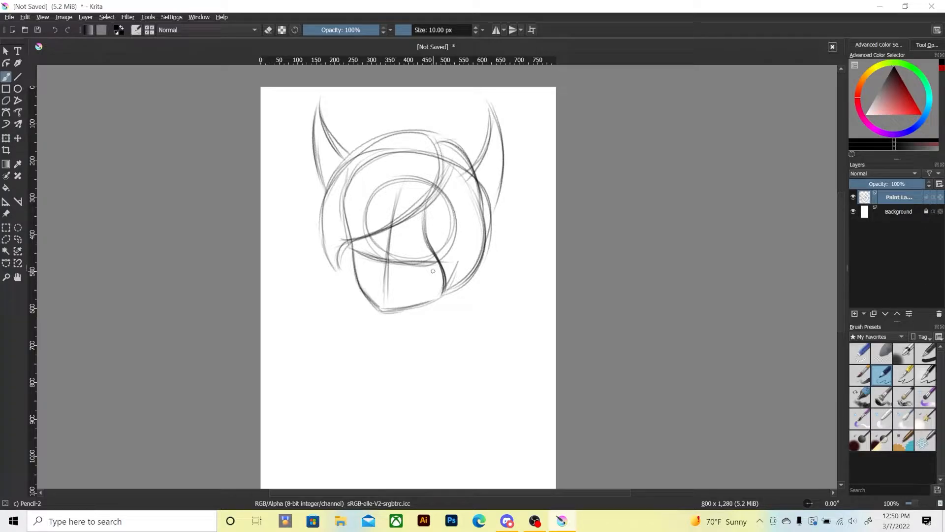
Sketch a long wavy hair lock falling from the left side of the face to a point at chest level.
{"action": "left_click_drag", "start_coordinate": [333, 265], "coordinate": [344, 278]}
{"action": "mouse_move", "coordinate": [315, 351]}
{"action": "left_mouse_down"}
{"action": "mouse_move", "coordinate": [310, 318]}
{"action": "mouse_move", "coordinate": [294, 307]}
{"action": "mouse_move", "coordinate": [299, 327]}
{"action": "left_mouse_up"}
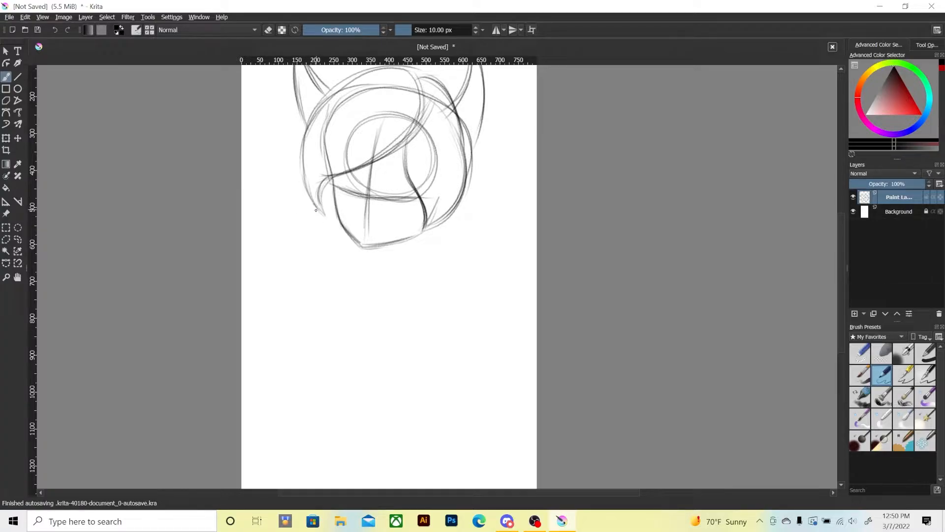
{"action": "mouse_move", "coordinate": [311, 200]}
{"action": "left_mouse_down"}
{"action": "mouse_move", "coordinate": [321, 238]}
{"action": "mouse_move", "coordinate": [313, 288]}
{"action": "mouse_move", "coordinate": [332, 354]}
{"action": "mouse_move", "coordinate": [321, 318]}
{"action": "mouse_move", "coordinate": [337, 224]}
{"action": "mouse_move", "coordinate": [321, 339]}
{"action": "mouse_move", "coordinate": [329, 353]}
{"action": "mouse_move", "coordinate": [313, 220]}
{"action": "mouse_move", "coordinate": [318, 340]}
{"action": "mouse_move", "coordinate": [330, 352]}
{"action": "mouse_move", "coordinate": [313, 233]}
{"action": "left_mouse_up"}
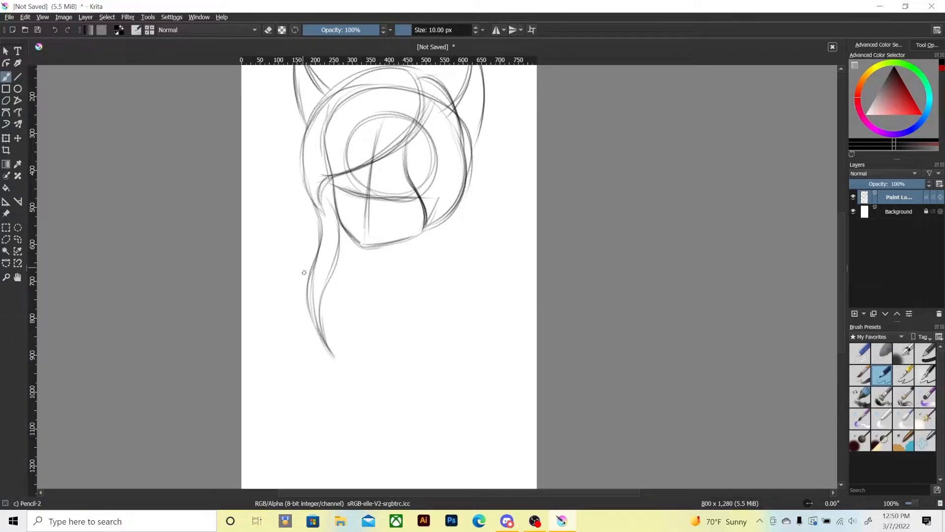
Sketch a matching long hair lock falling from the right side of the face and tapering inward at the chest.
{"action": "mouse_move", "coordinate": [419, 222]}
{"action": "left_mouse_down"}
{"action": "mouse_move", "coordinate": [424, 337]}
{"action": "mouse_move", "coordinate": [424, 285]}
{"action": "left_mouse_up"}
{"action": "mouse_move", "coordinate": [405, 360]}
{"action": "left_mouse_down"}
{"action": "mouse_move", "coordinate": [420, 344]}
{"action": "mouse_move", "coordinate": [417, 354]}
{"action": "mouse_move", "coordinate": [421, 207]}
{"action": "mouse_move", "coordinate": [426, 337]}
{"action": "left_mouse_up"}
{"action": "left_click_drag", "start_coordinate": [418, 263], "coordinate": [422, 358]}
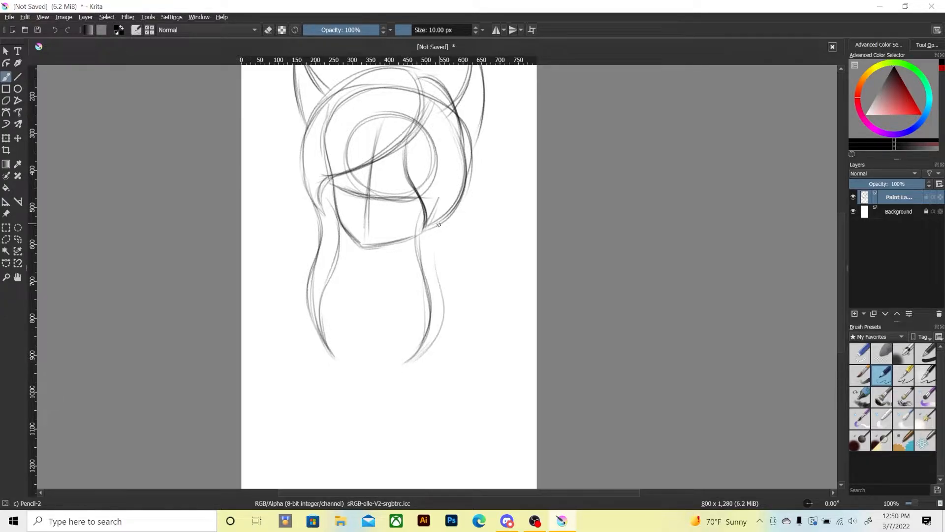
{"action": "mouse_move", "coordinate": [435, 237]}
{"action": "left_mouse_down"}
{"action": "mouse_move", "coordinate": [441, 307]}
{"action": "mouse_move", "coordinate": [408, 362]}
{"action": "mouse_move", "coordinate": [438, 338]}
{"action": "left_mouse_up"}
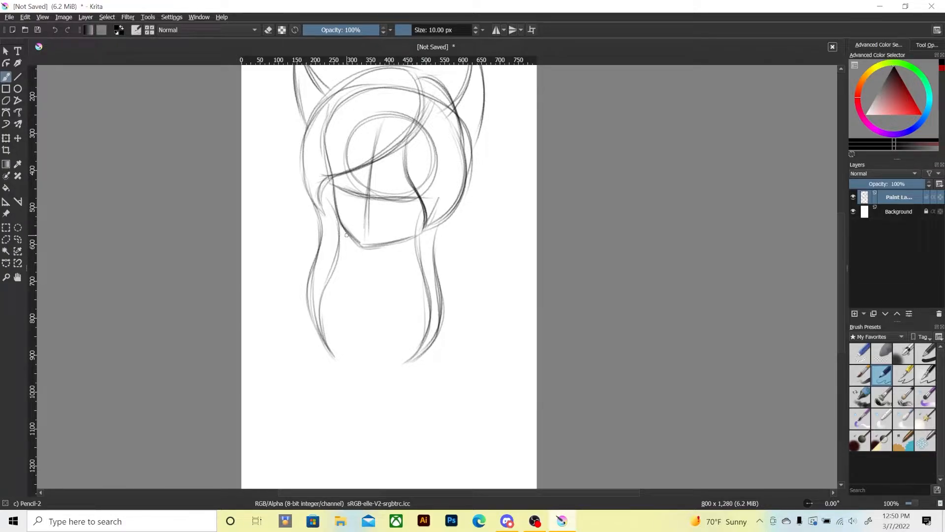
Sketch the left side of the neck and the left shoulder, undoing the first shoulder line and redrawing it as a fuller curve.
{"action": "mouse_move", "coordinate": [359, 246]}
{"action": "left_mouse_down"}
{"action": "mouse_move", "coordinate": [351, 291]}
{"action": "mouse_move", "coordinate": [355, 284]}
{"action": "mouse_move", "coordinate": [339, 291]}
{"action": "left_mouse_up"}
{"action": "mouse_move", "coordinate": [353, 271]}
{"action": "left_mouse_down"}
{"action": "mouse_move", "coordinate": [357, 264]}
{"action": "mouse_move", "coordinate": [261, 309]}
{"action": "left_mouse_up"}
{"action": "left_click_drag", "start_coordinate": [283, 373], "coordinate": [272, 341]}
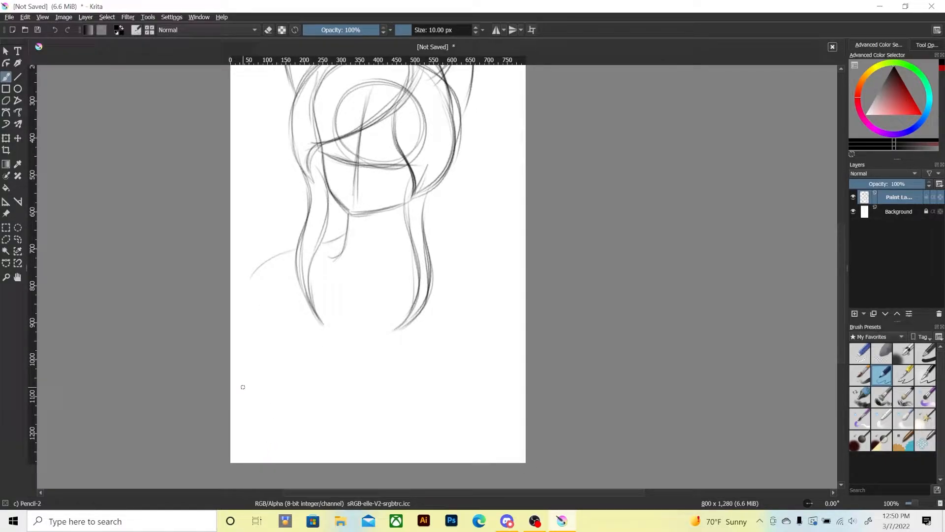
{"action": "key", "text": "ctrl+z"}
{"action": "key", "text": "ctrl+z"}
{"action": "left_click_drag", "start_coordinate": [346, 237], "coordinate": [247, 295]}
{"action": "mouse_move", "coordinate": [288, 248]}
{"action": "left_mouse_down"}
{"action": "mouse_move", "coordinate": [246, 294]}
{"action": "mouse_move", "coordinate": [294, 246]}
{"action": "mouse_move", "coordinate": [340, 246]}
{"action": "mouse_move", "coordinate": [347, 234]}
{"action": "left_mouse_up"}
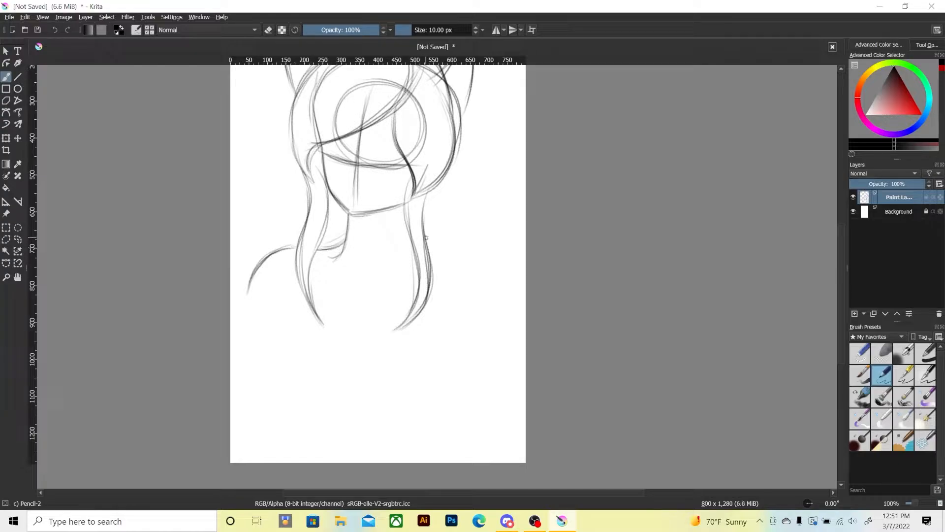
Sketch the right shoulder and upper arm, carrying the outer and inner arm contours down to the canvas's bottom edge.
{"action": "left_click_drag", "start_coordinate": [436, 246], "coordinate": [516, 303]}
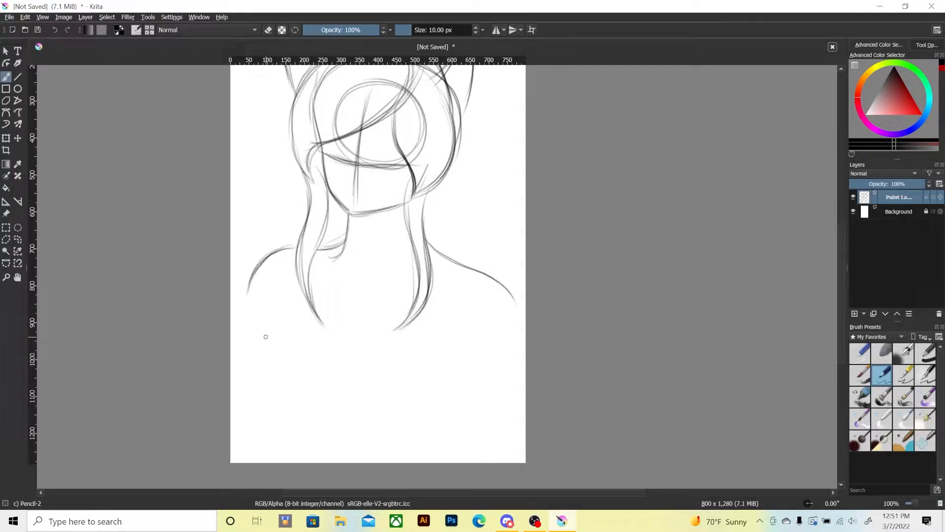
{"action": "left_click_drag", "start_coordinate": [462, 266], "coordinate": [525, 336]}
{"action": "left_click_drag", "start_coordinate": [497, 286], "coordinate": [511, 398]}
{"action": "mouse_move", "coordinate": [524, 329]}
{"action": "left_mouse_down"}
{"action": "mouse_move", "coordinate": [515, 387]}
{"action": "mouse_move", "coordinate": [462, 478]}
{"action": "left_mouse_up"}
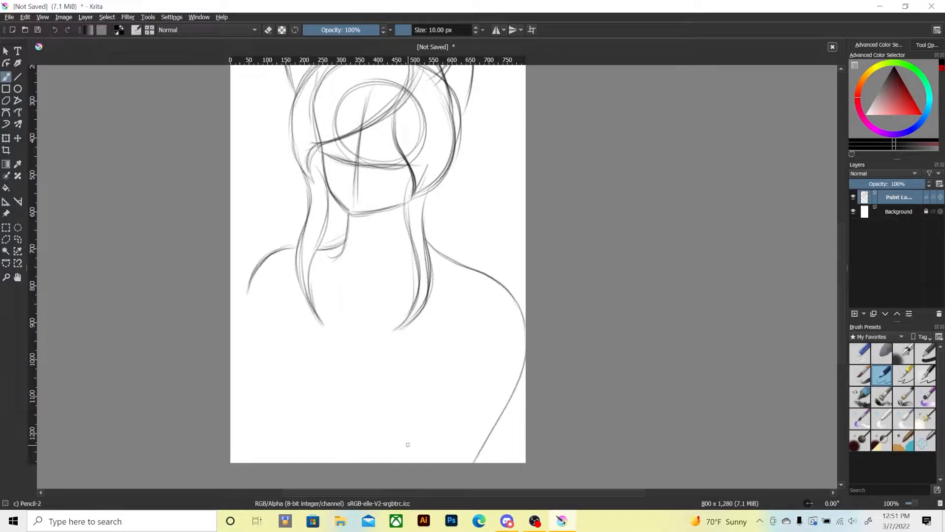
{"action": "left_click_drag", "start_coordinate": [403, 453], "coordinate": [439, 378]}
{"action": "mouse_move", "coordinate": [443, 327]}
{"action": "left_mouse_down"}
{"action": "mouse_move", "coordinate": [446, 372]}
{"action": "mouse_move", "coordinate": [406, 447]}
{"action": "left_mouse_up"}
{"action": "left_click_drag", "start_coordinate": [513, 387], "coordinate": [476, 458]}
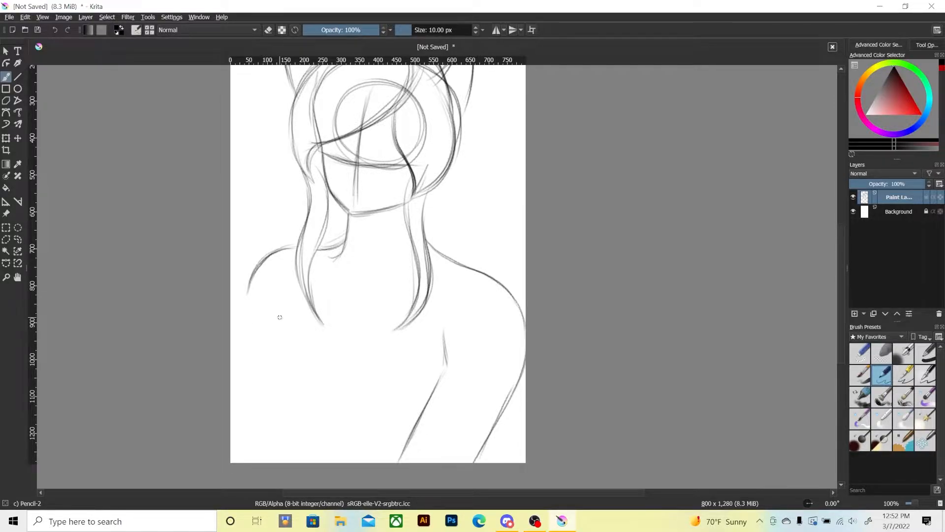
Sketch the left arm's inner and outer contours from the shoulder down to the canvas's bottom edge.
{"action": "mouse_move", "coordinate": [274, 317]}
{"action": "left_mouse_down"}
{"action": "mouse_move", "coordinate": [269, 406]}
{"action": "mouse_move", "coordinate": [287, 463]}
{"action": "left_mouse_up"}
{"action": "left_click_drag", "start_coordinate": [271, 405], "coordinate": [287, 463]}
{"action": "left_click_drag", "start_coordinate": [274, 348], "coordinate": [271, 406]}
{"action": "left_click_drag", "start_coordinate": [281, 325], "coordinate": [276, 421]}
{"action": "mouse_move", "coordinate": [281, 455]}
{"action": "left_mouse_down"}
{"action": "mouse_move", "coordinate": [281, 322]}
{"action": "mouse_move", "coordinate": [278, 334]}
{"action": "left_mouse_up"}
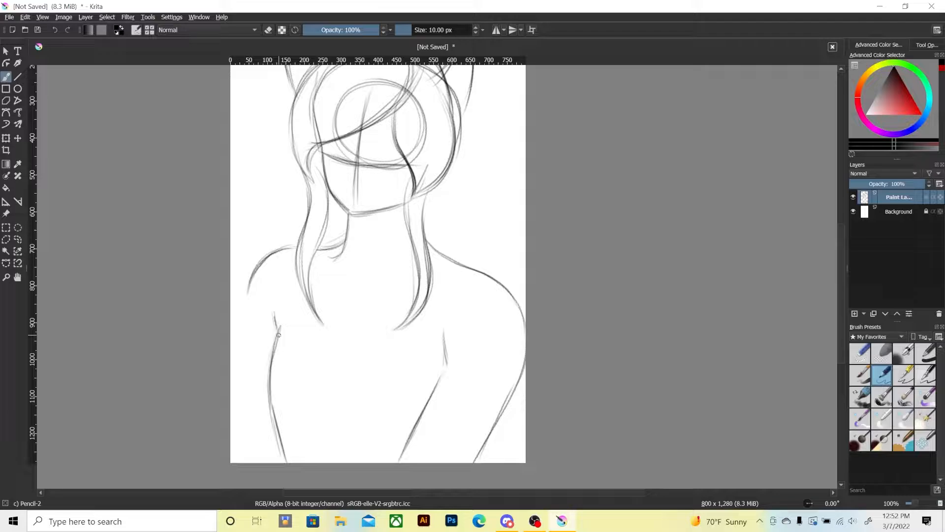
{"action": "left_click_drag", "start_coordinate": [252, 279], "coordinate": [243, 347]}
{"action": "mouse_move", "coordinate": [246, 300]}
{"action": "left_mouse_down"}
{"action": "mouse_move", "coordinate": [244, 358]}
{"action": "mouse_move", "coordinate": [261, 463]}
{"action": "left_mouse_up"}
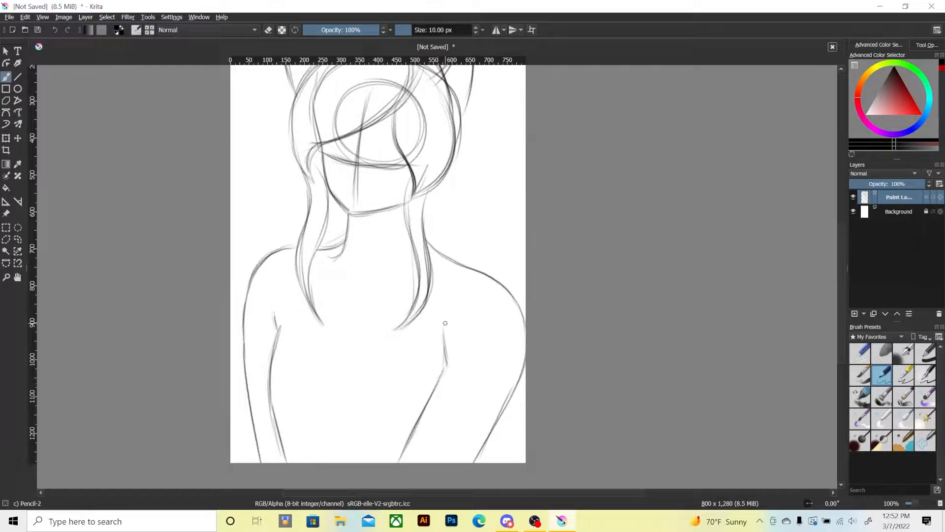
Strengthen the right arm's inner contour and the outlines of both front hair locks.
{"action": "left_click_drag", "start_coordinate": [451, 359], "coordinate": [418, 433]}
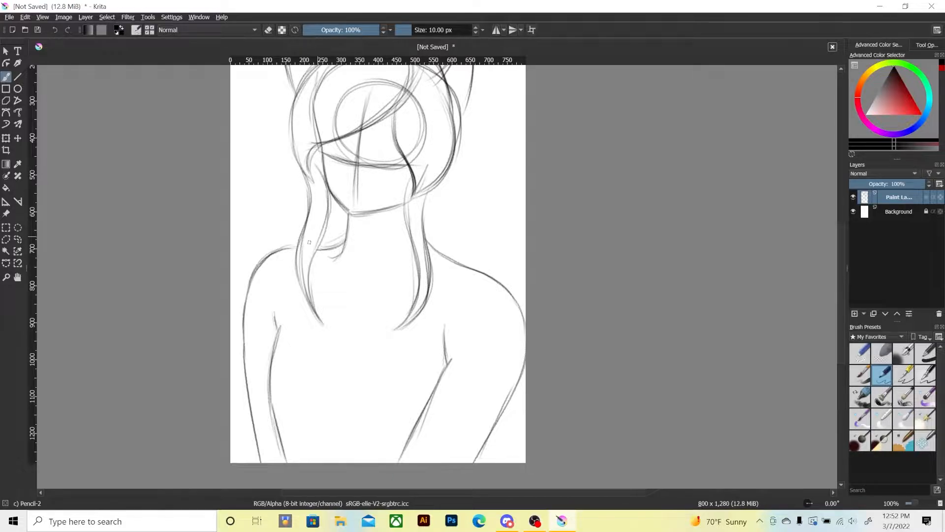
{"action": "mouse_move", "coordinate": [327, 182]}
{"action": "left_mouse_down"}
{"action": "mouse_move", "coordinate": [308, 278]}
{"action": "mouse_move", "coordinate": [318, 324]}
{"action": "mouse_move", "coordinate": [296, 232]}
{"action": "mouse_move", "coordinate": [311, 178]}
{"action": "left_mouse_up"}
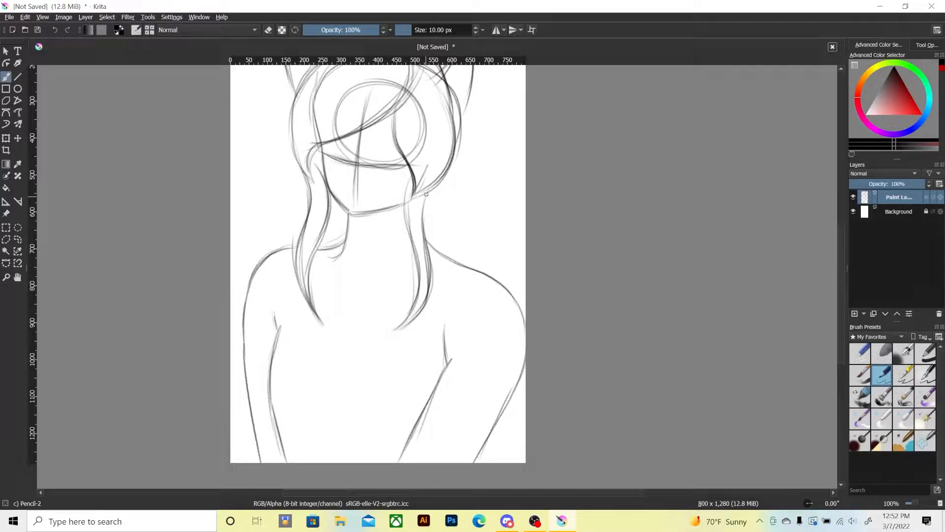
{"action": "mouse_move", "coordinate": [406, 193]}
{"action": "left_mouse_down"}
{"action": "mouse_move", "coordinate": [404, 319]}
{"action": "mouse_move", "coordinate": [398, 326]}
{"action": "mouse_move", "coordinate": [407, 180]}
{"action": "mouse_move", "coordinate": [394, 329]}
{"action": "mouse_move", "coordinate": [418, 255]}
{"action": "mouse_move", "coordinate": [423, 277]}
{"action": "left_mouse_up"}
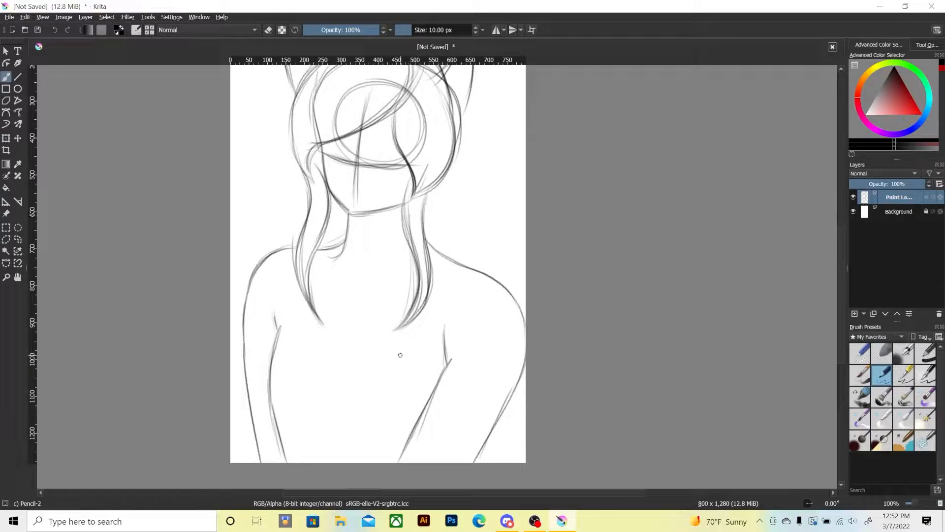
Sketch long back hair falling from beneath the right horn to the shoulder, and reinforce the crown and front hair locks.
{"action": "scroll", "coordinate": [358, 323], "scroll_direction": "up", "scroll_amount": 4}
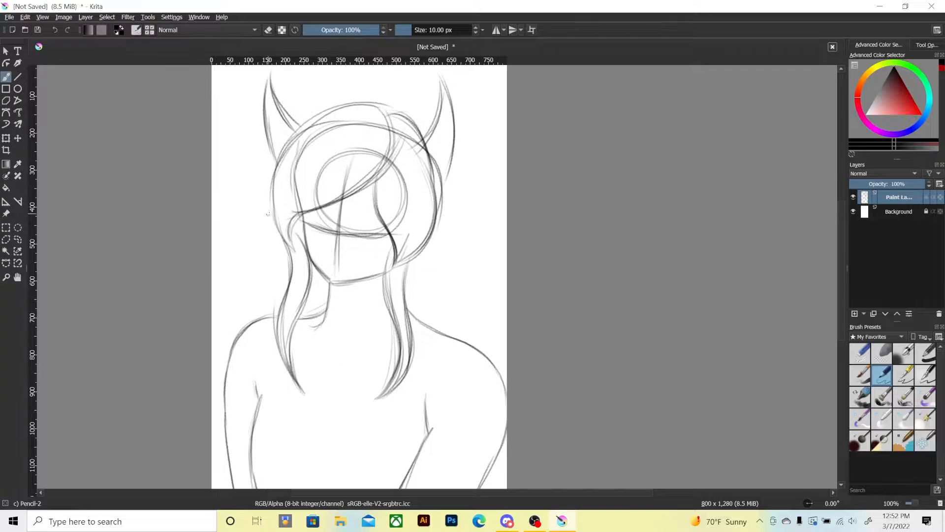
{"action": "left_click_drag", "start_coordinate": [409, 114], "coordinate": [429, 132]}
{"action": "mouse_move", "coordinate": [444, 169]}
{"action": "left_mouse_down"}
{"action": "mouse_move", "coordinate": [445, 339]}
{"action": "mouse_move", "coordinate": [451, 168]}
{"action": "mouse_move", "coordinate": [440, 298]}
{"action": "mouse_move", "coordinate": [456, 175]}
{"action": "left_mouse_up"}
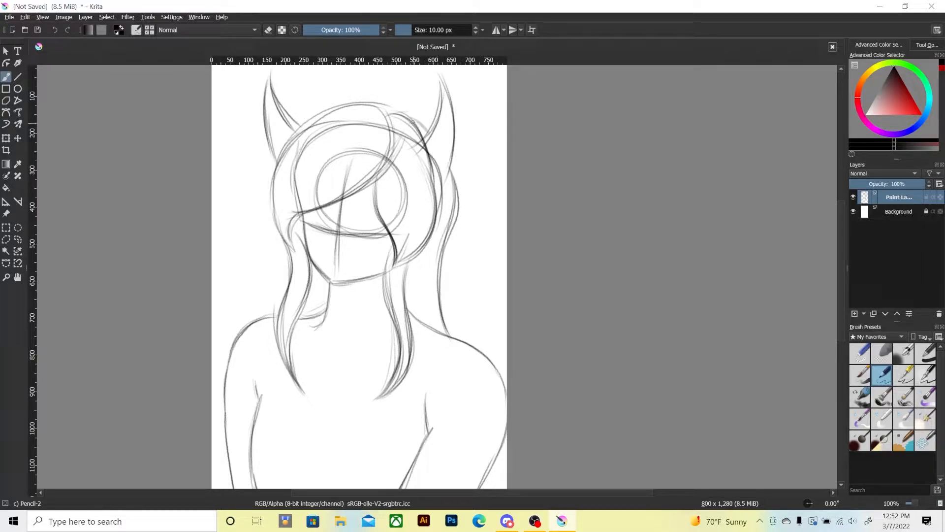
{"action": "left_click_drag", "start_coordinate": [410, 119], "coordinate": [433, 150]}
{"action": "left_click_drag", "start_coordinate": [310, 290], "coordinate": [305, 319]}
{"action": "left_click_drag", "start_coordinate": [405, 270], "coordinate": [410, 334]}
Zoom in on the face and sketch the nose and the outlines of both eyes along the eye guideline.
{"action": "mouse_move", "coordinate": [298, 389]}
{"action": "left_mouse_down"}
{"action": "mouse_move", "coordinate": [316, 359]}
{"action": "mouse_move", "coordinate": [301, 409]}
{"action": "left_mouse_up"}
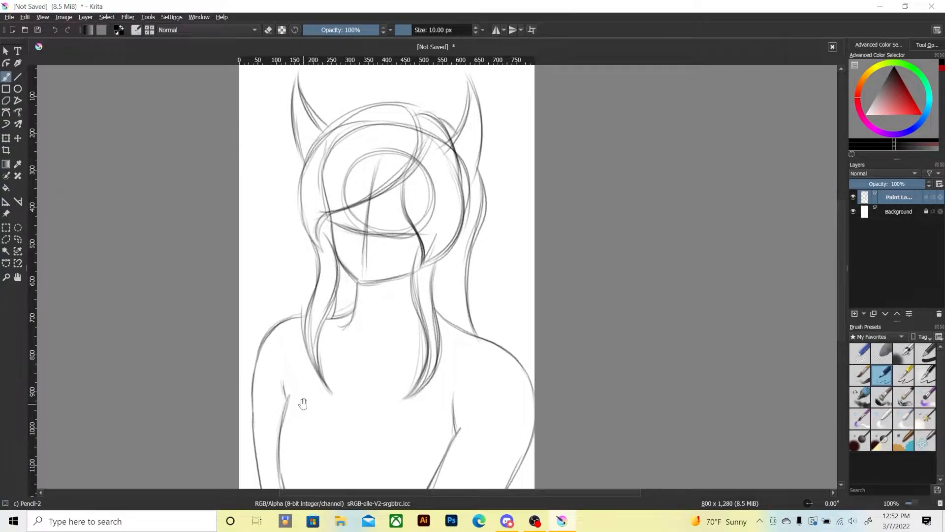
{"action": "mouse_move", "coordinate": [382, 366]}
{"action": "left_mouse_down"}
{"action": "mouse_move", "coordinate": [356, 285]}
{"action": "mouse_move", "coordinate": [363, 350]}
{"action": "mouse_move", "coordinate": [374, 332]}
{"action": "mouse_move", "coordinate": [357, 336]}
{"action": "mouse_move", "coordinate": [359, 314]}
{"action": "mouse_move", "coordinate": [356, 359]}
{"action": "left_mouse_up"}
{"action": "key", "text": "ctrl+plus"}
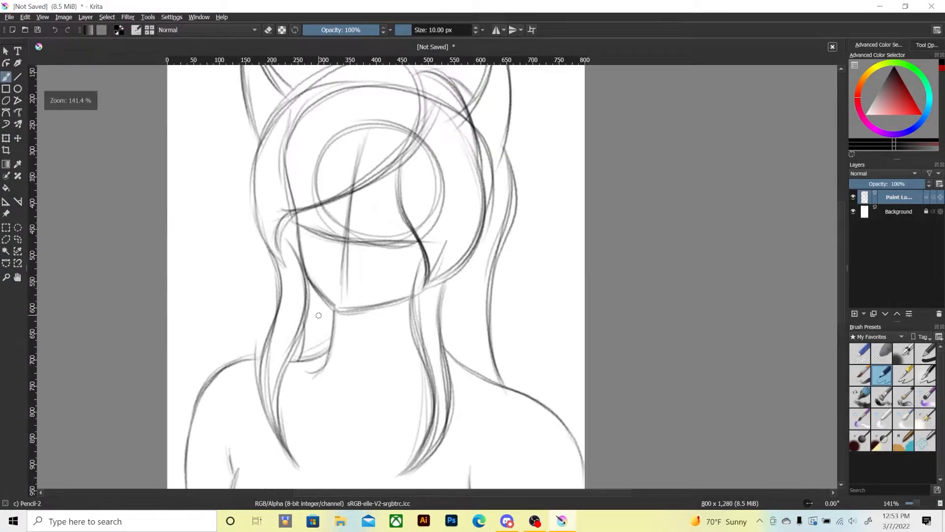
{"action": "left_click_drag", "start_coordinate": [333, 327], "coordinate": [350, 358]}
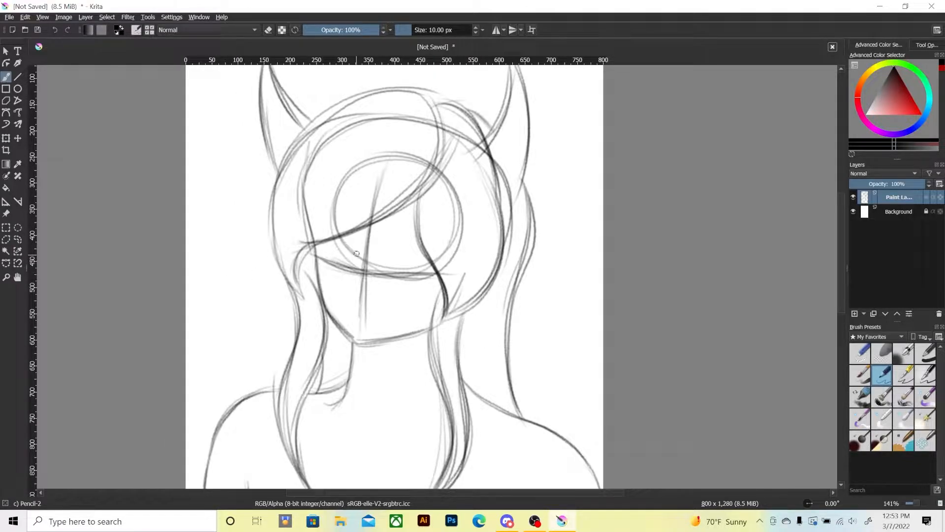
{"action": "mouse_move", "coordinate": [361, 241]}
{"action": "left_mouse_down"}
{"action": "mouse_move", "coordinate": [347, 282]}
{"action": "mouse_move", "coordinate": [357, 296]}
{"action": "mouse_move", "coordinate": [369, 292]}
{"action": "left_mouse_up"}
{"action": "left_click_drag", "start_coordinate": [322, 242], "coordinate": [327, 260]}
{"action": "mouse_move", "coordinate": [323, 242]}
{"action": "left_mouse_down"}
{"action": "mouse_move", "coordinate": [327, 262]}
{"action": "mouse_move", "coordinate": [350, 273]}
{"action": "left_mouse_up"}
{"action": "mouse_move", "coordinate": [351, 234]}
{"action": "left_mouse_down"}
{"action": "mouse_move", "coordinate": [358, 262]}
{"action": "mouse_move", "coordinate": [418, 238]}
{"action": "mouse_move", "coordinate": [387, 266]}
{"action": "mouse_move", "coordinate": [410, 276]}
{"action": "mouse_move", "coordinate": [434, 272]}
{"action": "mouse_move", "coordinate": [386, 263]}
{"action": "mouse_move", "coordinate": [416, 236]}
{"action": "mouse_move", "coordinate": [386, 268]}
{"action": "mouse_move", "coordinate": [415, 279]}
{"action": "left_mouse_up"}
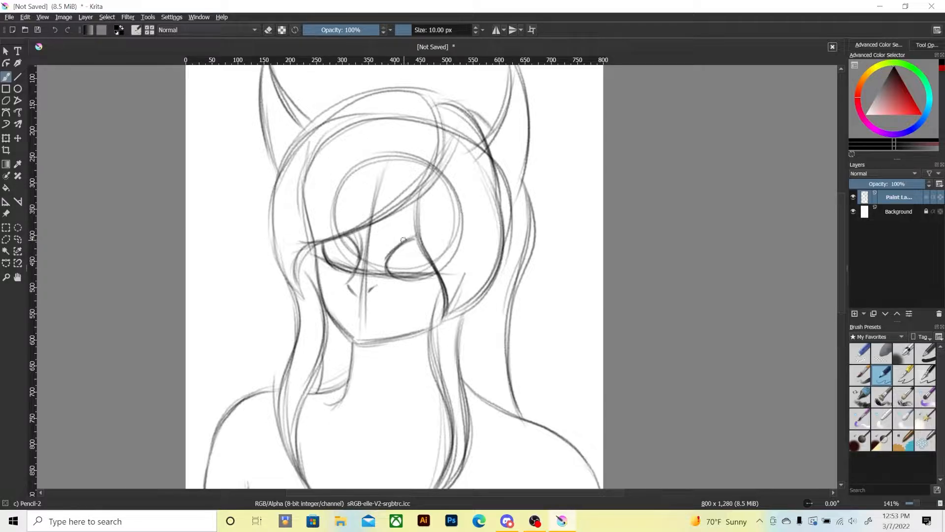
Complete the face by sketching both irises, an eyebrow over the right eye, darker eyelid lines and a smiling mouth.
{"action": "left_click_drag", "start_coordinate": [388, 266], "coordinate": [421, 277]}
{"action": "mouse_move", "coordinate": [404, 245]}
{"action": "left_mouse_down"}
{"action": "mouse_move", "coordinate": [407, 264]}
{"action": "mouse_move", "coordinate": [425, 260]}
{"action": "left_mouse_up"}
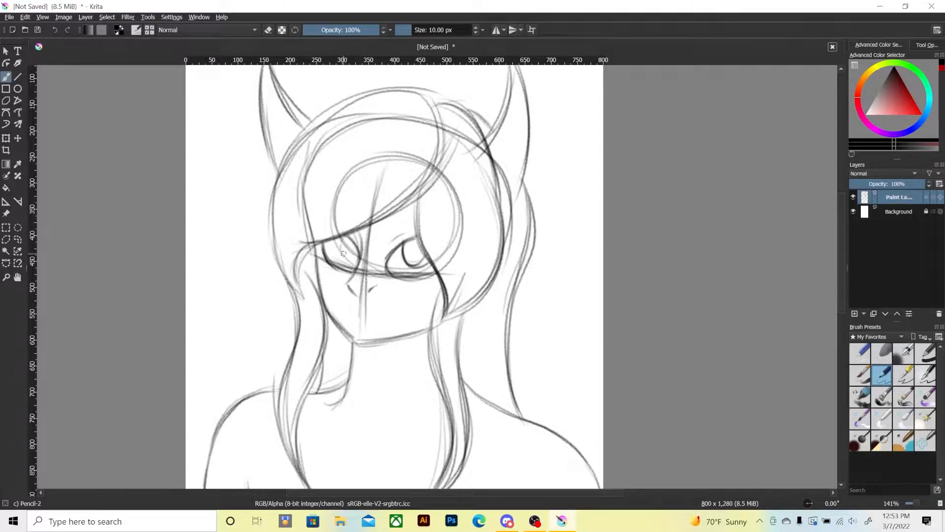
{"action": "mouse_move", "coordinate": [346, 245]}
{"action": "left_mouse_down"}
{"action": "mouse_move", "coordinate": [356, 259]}
{"action": "mouse_move", "coordinate": [420, 236]}
{"action": "mouse_move", "coordinate": [406, 222]}
{"action": "mouse_move", "coordinate": [420, 218]}
{"action": "mouse_move", "coordinate": [408, 221]}
{"action": "left_mouse_up"}
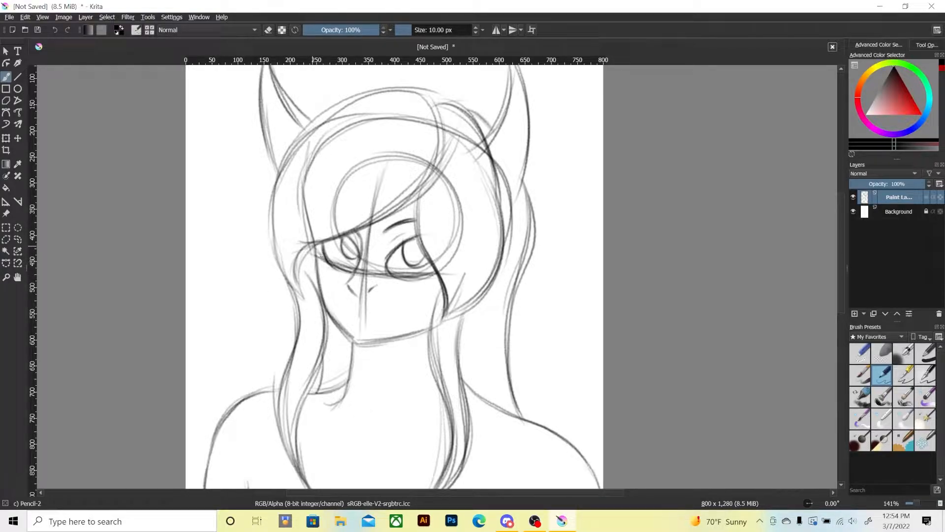
{"action": "mouse_move", "coordinate": [318, 246]}
{"action": "left_mouse_down"}
{"action": "mouse_move", "coordinate": [321, 256]}
{"action": "mouse_move", "coordinate": [319, 244]}
{"action": "left_mouse_up"}
{"action": "left_click_drag", "start_coordinate": [404, 242], "coordinate": [416, 234]}
{"action": "left_click_drag", "start_coordinate": [386, 269], "coordinate": [405, 277]}
{"action": "mouse_move", "coordinate": [346, 314]}
{"action": "left_mouse_down"}
{"action": "mouse_move", "coordinate": [372, 320]}
{"action": "mouse_move", "coordinate": [400, 310]}
{"action": "left_mouse_up"}
{"action": "left_click_drag", "start_coordinate": [344, 309], "coordinate": [348, 315]}
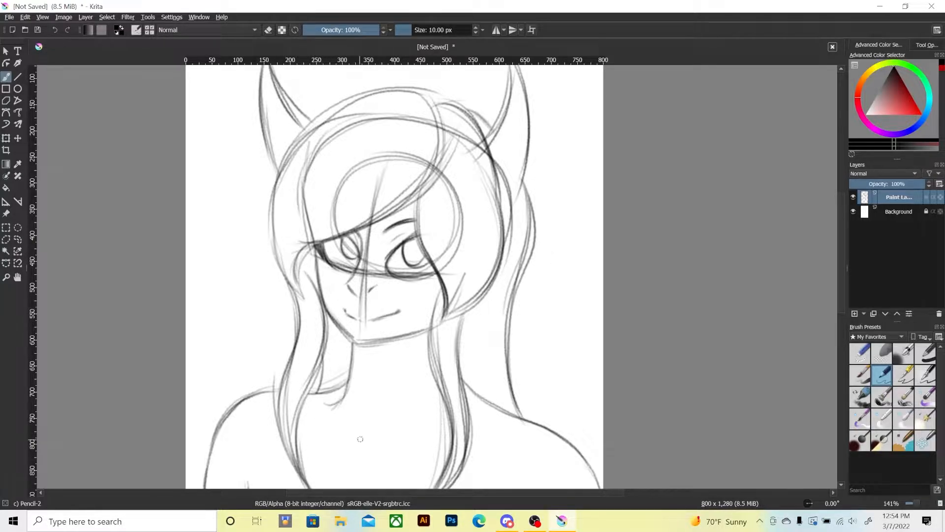
Sketch a wide curved shirt neckline across the upper chest between the two front hair locks.
{"action": "key", "text": "1"}
{"action": "mouse_move", "coordinate": [330, 381]}
{"action": "left_mouse_down"}
{"action": "mouse_move", "coordinate": [337, 331]}
{"action": "mouse_move", "coordinate": [323, 344]}
{"action": "mouse_move", "coordinate": [305, 339]}
{"action": "left_mouse_up"}
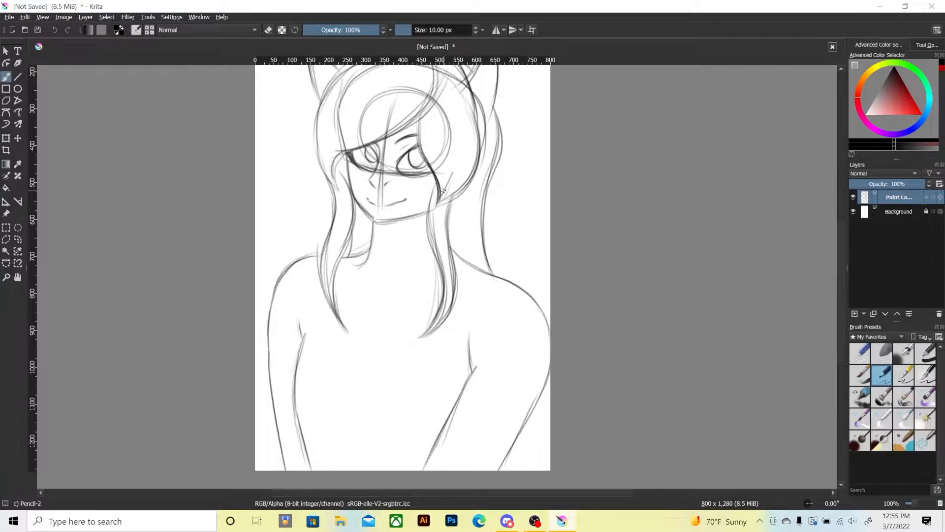
{"action": "mouse_move", "coordinate": [441, 202]}
{"action": "left_mouse_down"}
{"action": "mouse_move", "coordinate": [471, 154]}
{"action": "mouse_move", "coordinate": [473, 94]}
{"action": "mouse_move", "coordinate": [494, 102]}
{"action": "mouse_move", "coordinate": [487, 260]}
{"action": "left_mouse_up"}
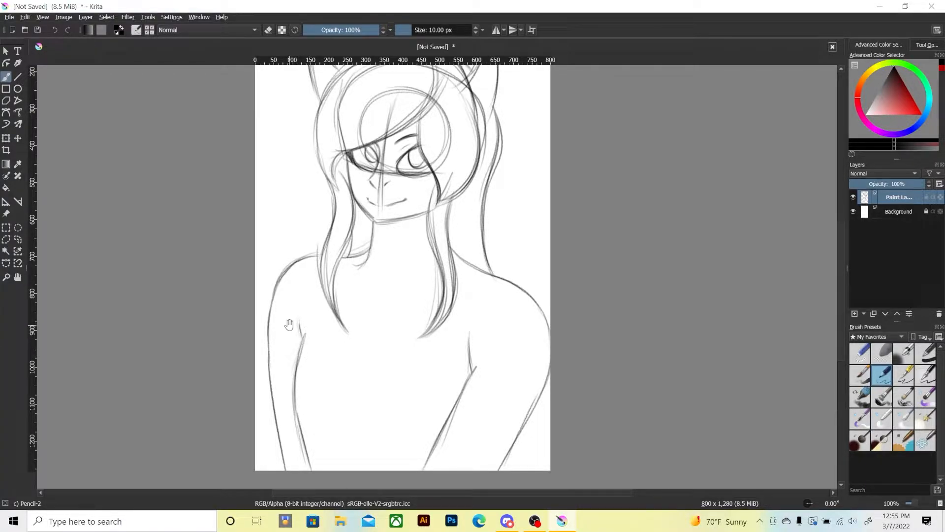
{"action": "left_click_drag", "start_coordinate": [286, 330], "coordinate": [287, 323]}
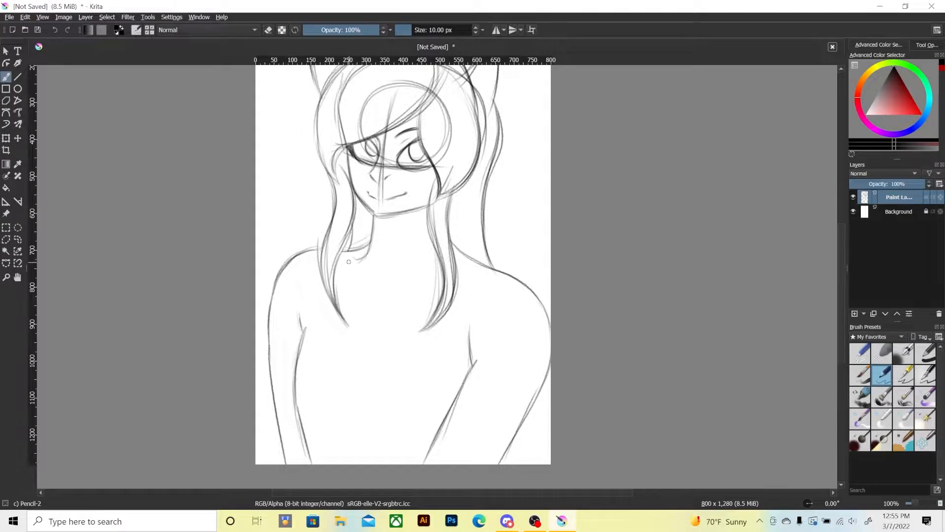
{"action": "mouse_move", "coordinate": [357, 249]}
{"action": "left_mouse_down"}
{"action": "mouse_move", "coordinate": [339, 298]}
{"action": "mouse_move", "coordinate": [347, 346]}
{"action": "mouse_move", "coordinate": [381, 354]}
{"action": "mouse_move", "coordinate": [428, 347]}
{"action": "left_mouse_up"}
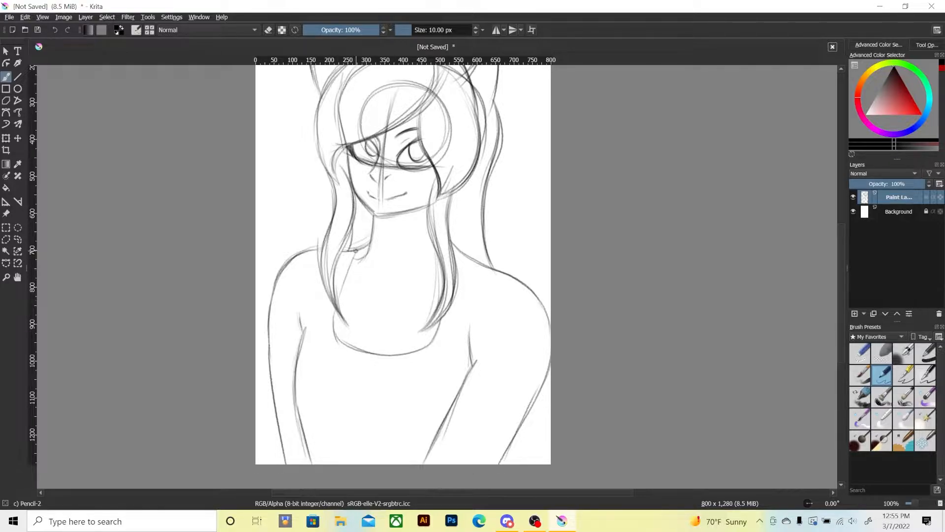
Sketch the chest's left contour from the neck base down over the arm, and the curved lines beneath the chest.
{"action": "mouse_move", "coordinate": [355, 252]}
{"action": "left_mouse_down"}
{"action": "mouse_move", "coordinate": [335, 303]}
{"action": "mouse_move", "coordinate": [352, 256]}
{"action": "left_mouse_up"}
{"action": "mouse_move", "coordinate": [325, 284]}
{"action": "left_mouse_down"}
{"action": "mouse_move", "coordinate": [277, 361]}
{"action": "mouse_move", "coordinate": [283, 407]}
{"action": "mouse_move", "coordinate": [302, 436]}
{"action": "left_mouse_up"}
{"action": "left_click_drag", "start_coordinate": [302, 435], "coordinate": [275, 382]}
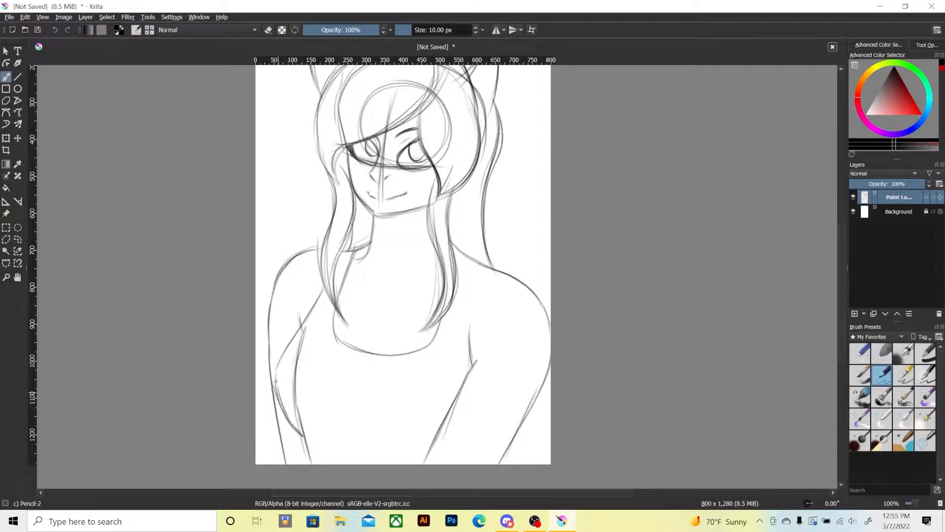
{"action": "left_click_drag", "start_coordinate": [291, 343], "coordinate": [275, 385]}
{"action": "mouse_move", "coordinate": [302, 434]}
{"action": "left_mouse_down"}
{"action": "mouse_move", "coordinate": [311, 461]}
{"action": "mouse_move", "coordinate": [346, 434]}
{"action": "left_mouse_up"}
{"action": "left_click_drag", "start_coordinate": [350, 432], "coordinate": [411, 447]}
{"action": "left_click_drag", "start_coordinate": [351, 432], "coordinate": [418, 449]}
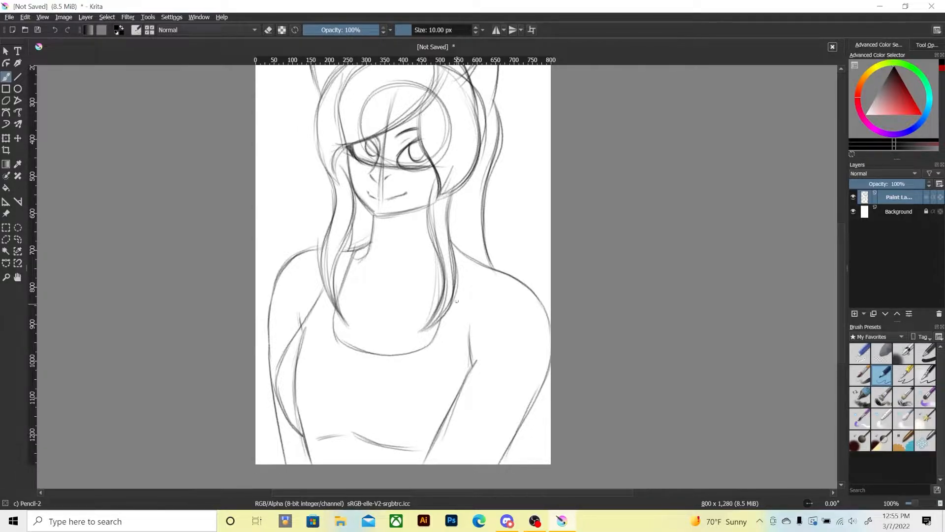
Sketch the right sleeve's armhole seam and cuff, and draw the outer edges of both sleeves.
{"action": "left_click_drag", "start_coordinate": [461, 253], "coordinate": [468, 375]}
{"action": "left_click_drag", "start_coordinate": [461, 280], "coordinate": [471, 376]}
{"action": "left_click_drag", "start_coordinate": [448, 413], "coordinate": [524, 446]}
{"action": "mouse_move", "coordinate": [445, 413]}
{"action": "left_mouse_down"}
{"action": "mouse_move", "coordinate": [525, 444]}
{"action": "mouse_move", "coordinate": [540, 403]}
{"action": "left_mouse_up"}
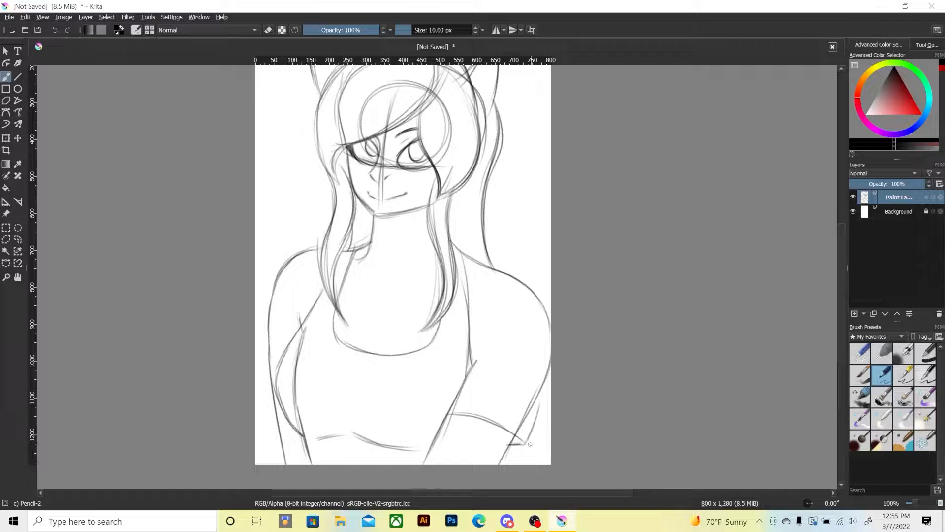
{"action": "left_click_drag", "start_coordinate": [528, 441], "coordinate": [550, 354]}
{"action": "mouse_move", "coordinate": [270, 356]}
{"action": "left_mouse_down"}
{"action": "mouse_move", "coordinate": [268, 395]}
{"action": "mouse_move", "coordinate": [267, 380]}
{"action": "left_mouse_up"}
{"action": "mouse_move", "coordinate": [272, 291]}
{"action": "left_mouse_down"}
{"action": "mouse_move", "coordinate": [267, 388]}
{"action": "mouse_move", "coordinate": [276, 385]}
{"action": "mouse_move", "coordinate": [267, 394]}
{"action": "left_mouse_up"}
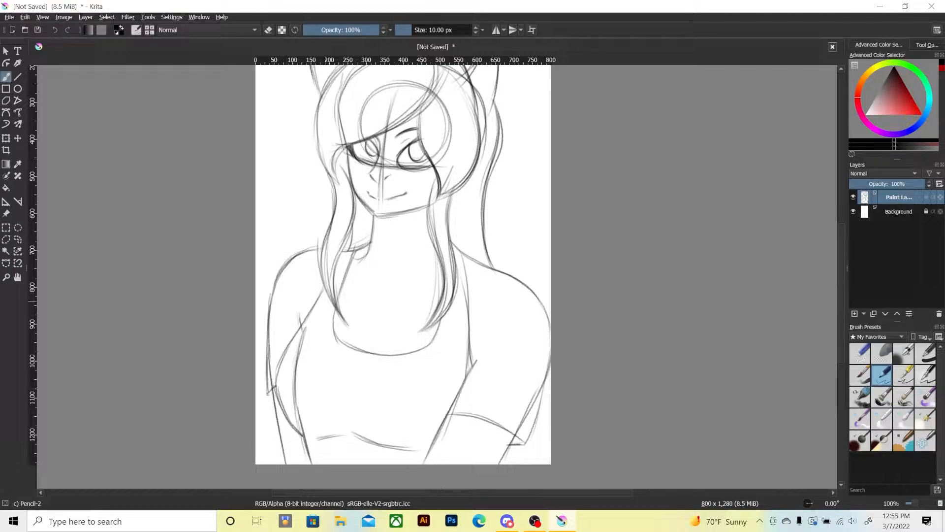
Sketch a second, higher collar curve around the base of the neck.
{"action": "left_click_drag", "start_coordinate": [350, 254], "coordinate": [368, 281]}
{"action": "left_click_drag", "start_coordinate": [383, 289], "coordinate": [429, 274]}
{"action": "mouse_move", "coordinate": [355, 259]}
{"action": "left_mouse_down"}
{"action": "mouse_move", "coordinate": [387, 292]}
{"action": "mouse_move", "coordinate": [426, 281]}
{"action": "left_mouse_up"}
{"action": "left_click_drag", "start_coordinate": [322, 316], "coordinate": [309, 356]}
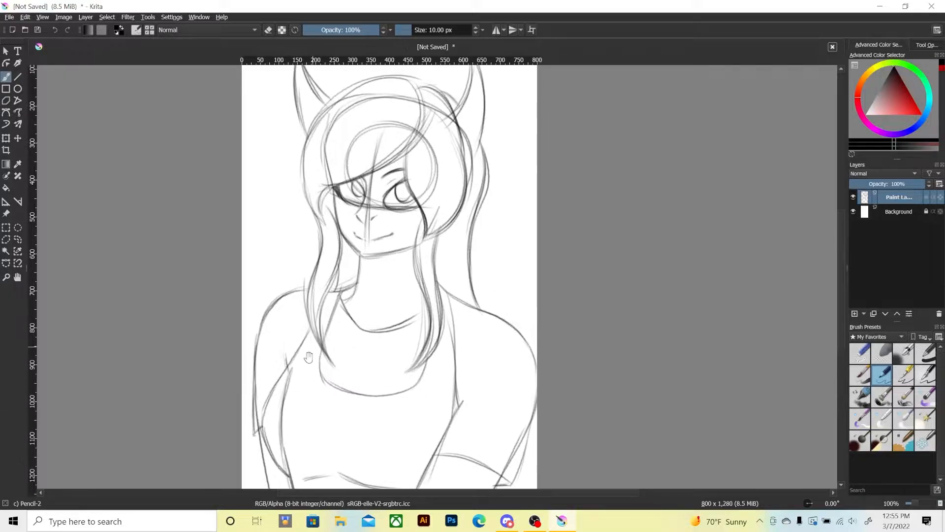
Erase stray lines around the right sleeve with the Pencil-2 brush in eraser mode.
{"action": "key", "text": "minus"}
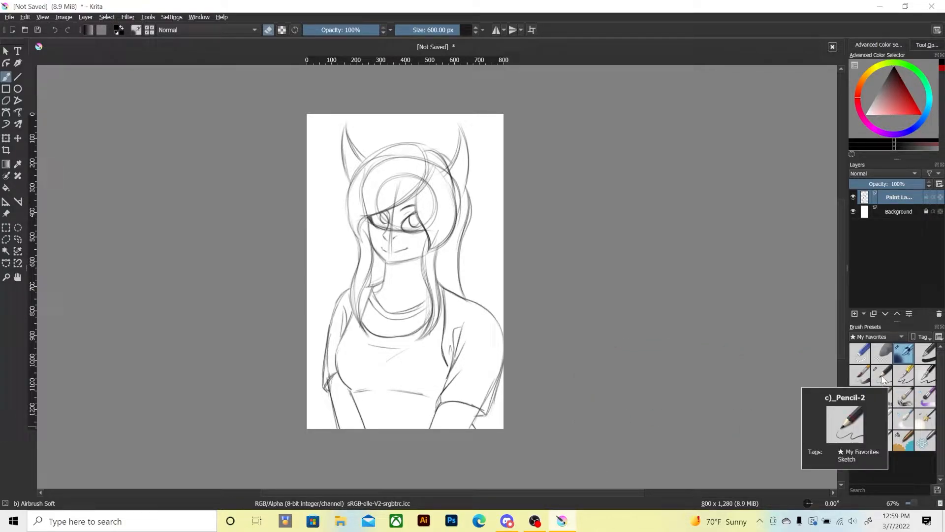
{"action": "left_click", "coordinate": [901, 440]}
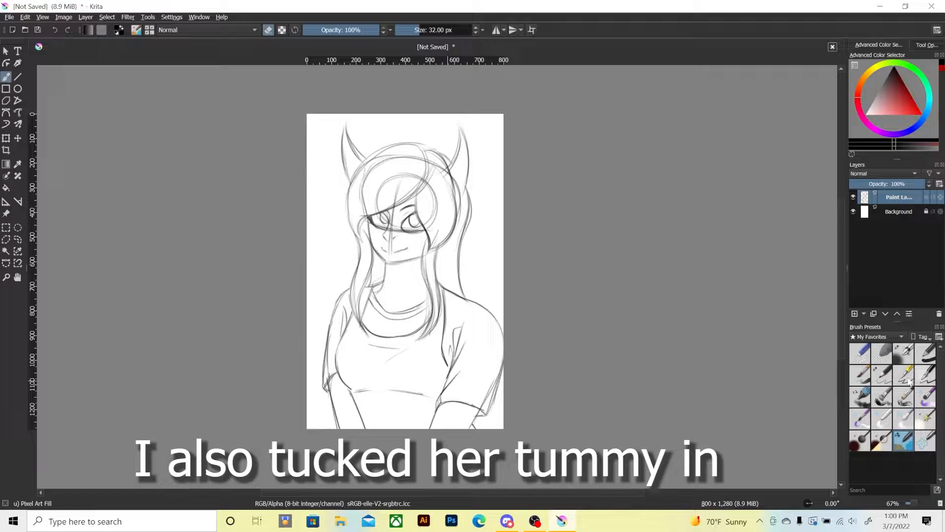
{"action": "left_click", "coordinate": [882, 375]}
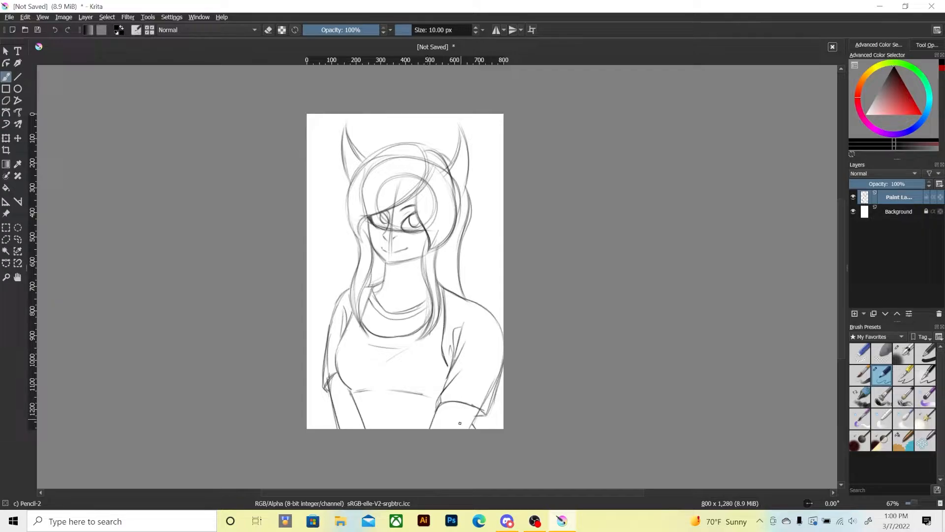
{"action": "key", "text": "e"}
{"action": "mouse_move", "coordinate": [488, 377]}
{"action": "left_mouse_down"}
{"action": "mouse_move", "coordinate": [496, 377]}
{"action": "mouse_move", "coordinate": [481, 404]}
{"action": "left_mouse_up"}
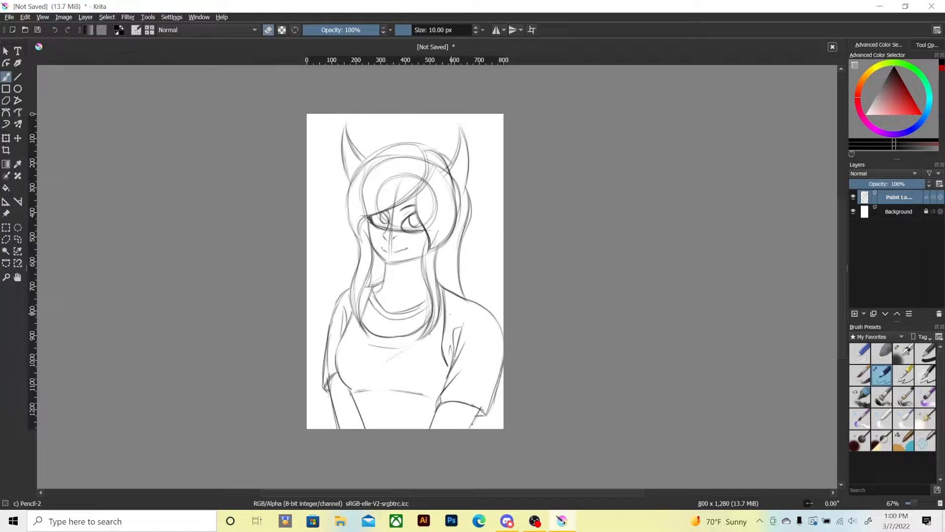
{"action": "key", "text": "e"}
{"action": "mouse_move", "coordinate": [440, 292]}
{"action": "left_mouse_down"}
{"action": "mouse_move", "coordinate": [496, 361]}
{"action": "mouse_move", "coordinate": [462, 280]}
{"action": "left_mouse_up"}
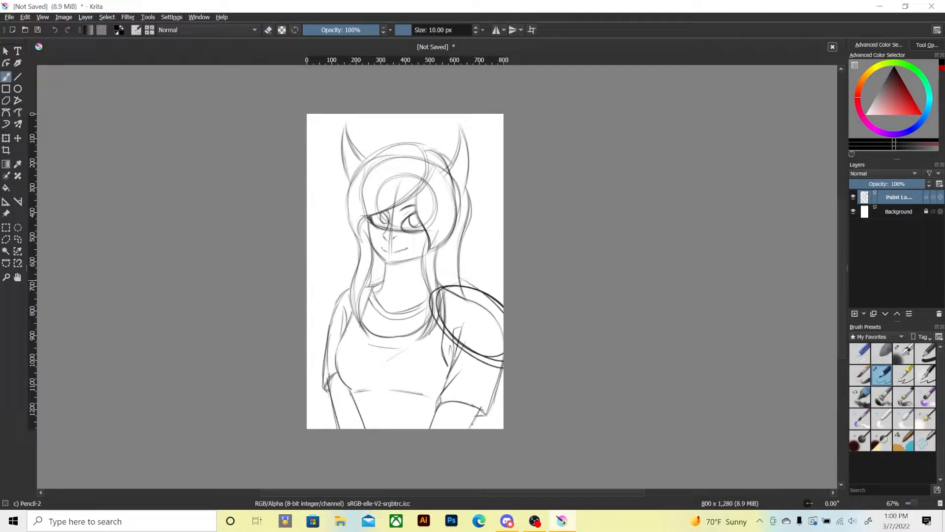
{"action": "key", "text": "ctrl+z"}
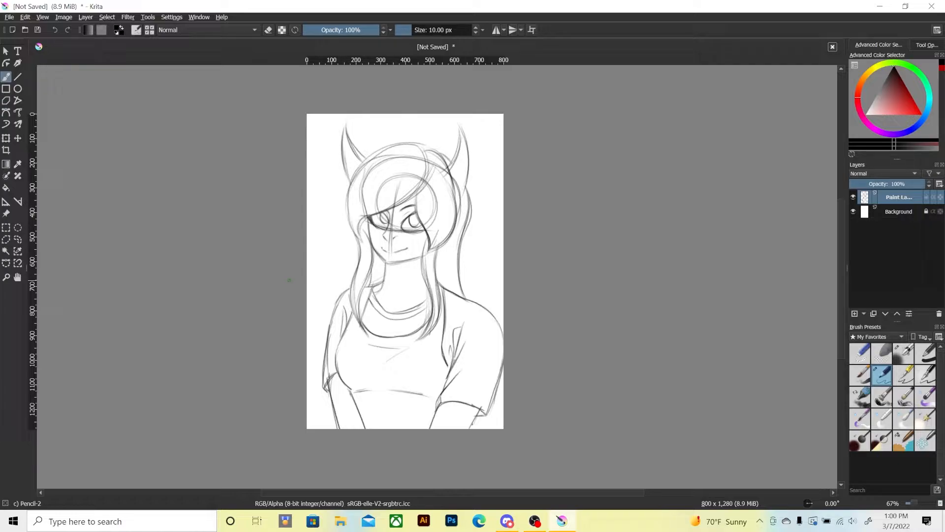
Add a new paint layer above the sketch and set up the Pixel Art Fill brush for painting with erasing off.
{"action": "key", "text": "1"}
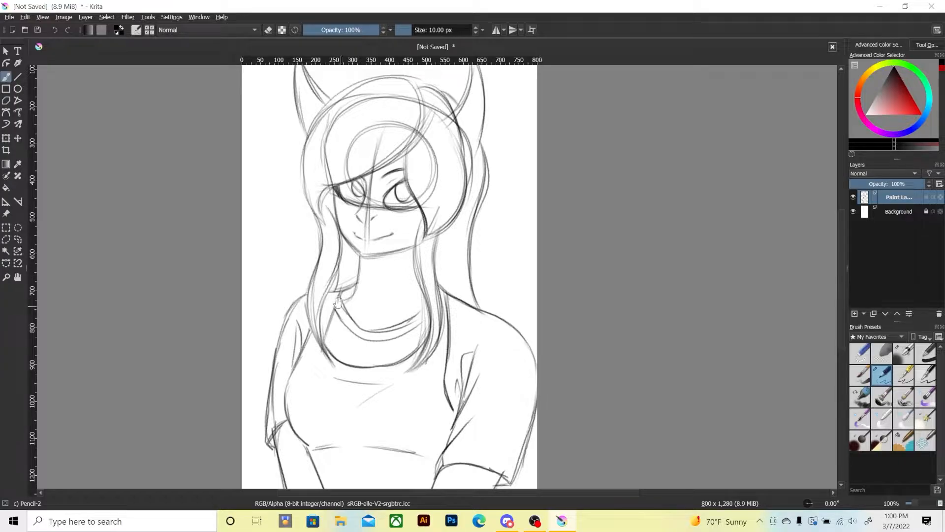
{"action": "scroll", "coordinate": [361, 233], "scroll_direction": "up", "scroll_amount": 1}
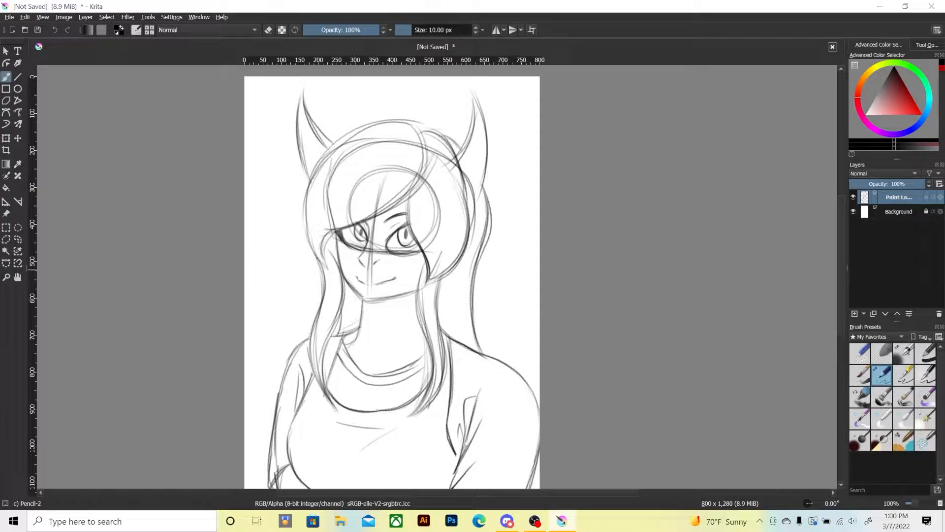
{"action": "left_click", "coordinate": [902, 440]}
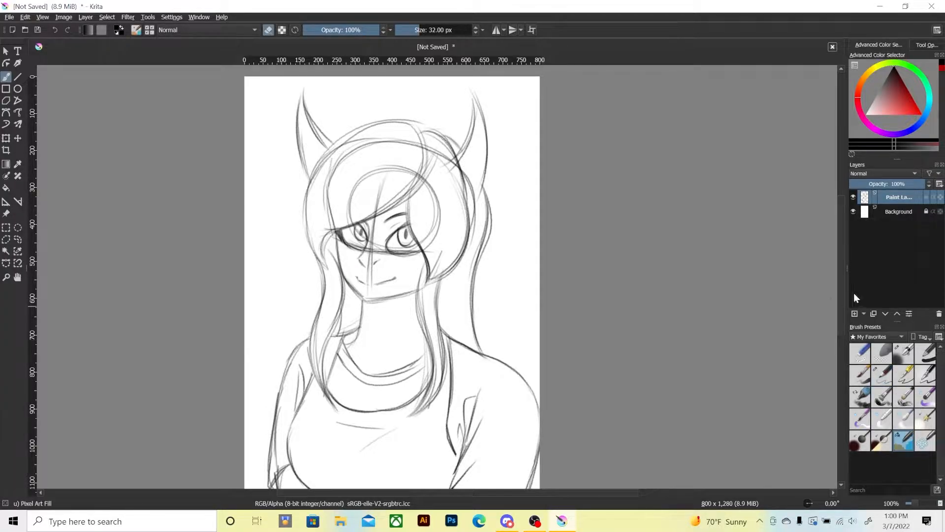
{"action": "left_click", "coordinate": [854, 314]}
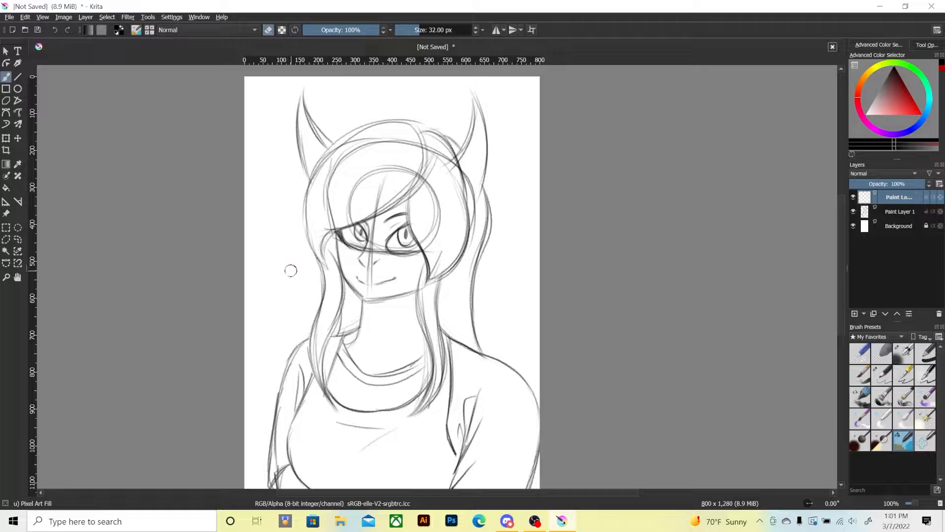
{"action": "left_click_drag", "start_coordinate": [302, 276], "coordinate": [306, 309]}
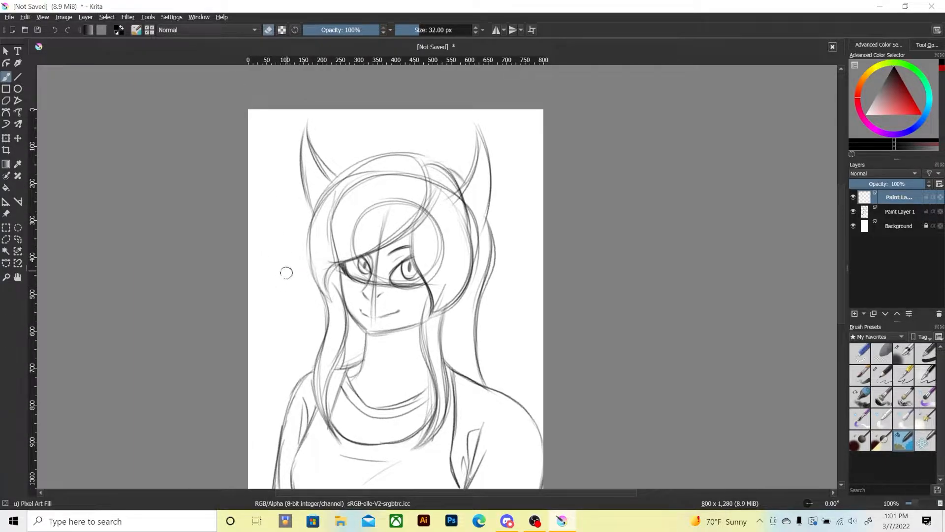
{"action": "key", "text": "e"}
{"action": "mouse_move", "coordinate": [280, 170]}
{"action": "left_mouse_down"}
{"action": "mouse_move", "coordinate": [281, 212]}
{"action": "mouse_move", "coordinate": [315, 296]}
{"action": "mouse_move", "coordinate": [394, 276]}
{"action": "left_mouse_up"}
{"action": "key", "text": "ctrl+z"}
{"action": "key", "text": "ctrl+z"}
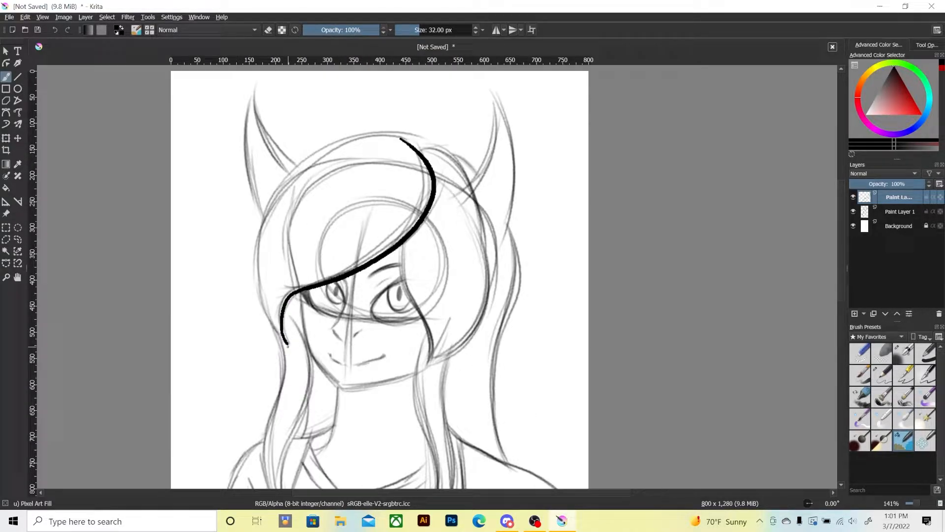
{"action": "mouse_move", "coordinate": [287, 346]}
{"action": "left_mouse_down"}
{"action": "mouse_move", "coordinate": [257, 289]}
{"action": "mouse_move", "coordinate": [263, 231]}
{"action": "mouse_move", "coordinate": [316, 166]}
{"action": "mouse_move", "coordinate": [424, 156]}
{"action": "left_mouse_up"}
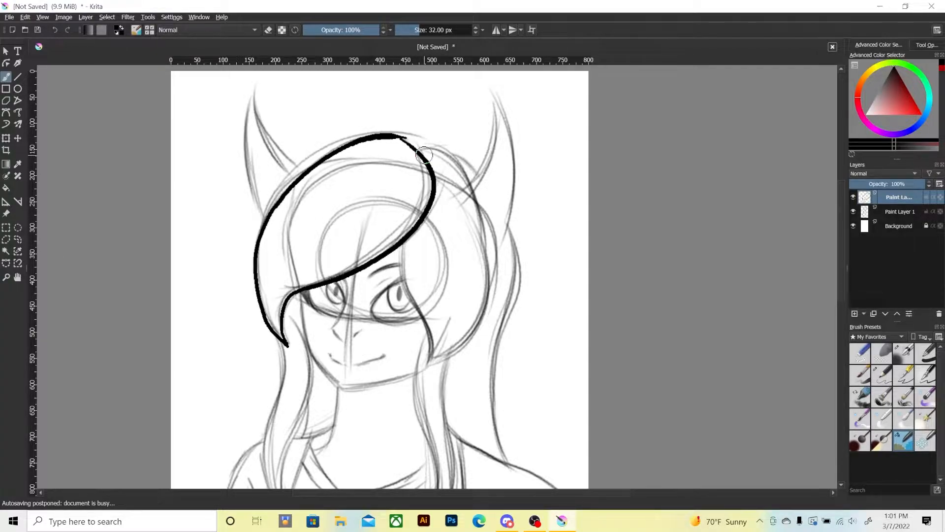
{"action": "key", "text": "ctrl+z"}
{"action": "key", "text": "ctrl+z"}
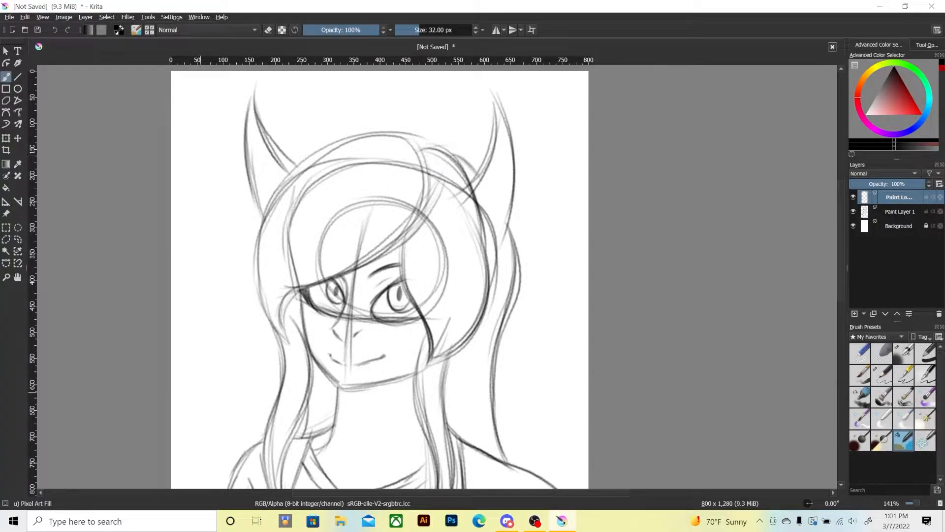
Ink the outlines of the swept bangs and the right-hand hair section in thick black over the sketch.
{"action": "mouse_move", "coordinate": [288, 344]}
{"action": "left_mouse_down"}
{"action": "mouse_move", "coordinate": [289, 301]}
{"action": "mouse_move", "coordinate": [399, 241]}
{"action": "mouse_move", "coordinate": [379, 125]}
{"action": "mouse_move", "coordinate": [281, 330]}
{"action": "mouse_move", "coordinate": [266, 307]}
{"action": "mouse_move", "coordinate": [258, 202]}
{"action": "mouse_move", "coordinate": [334, 133]}
{"action": "mouse_move", "coordinate": [388, 127]}
{"action": "left_mouse_up"}
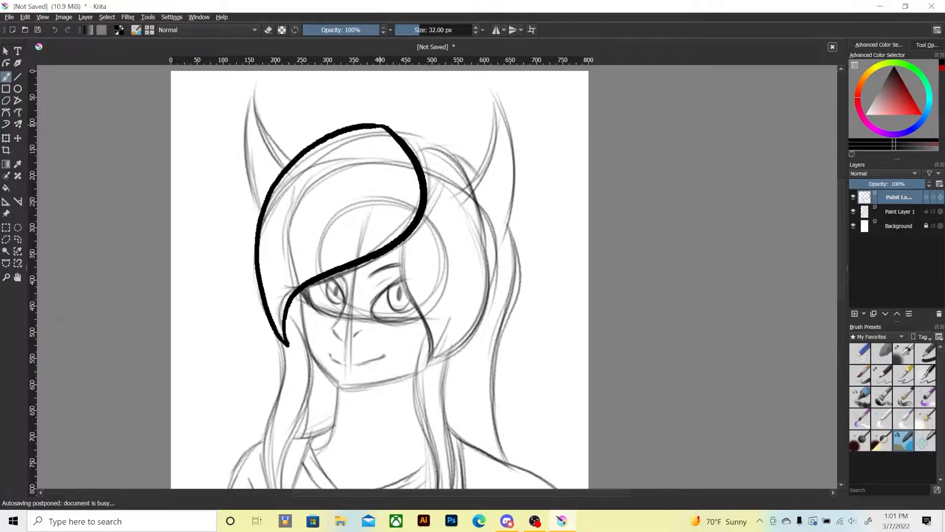
{"action": "mouse_move", "coordinate": [413, 167]}
{"action": "left_mouse_down"}
{"action": "mouse_move", "coordinate": [416, 150]}
{"action": "mouse_move", "coordinate": [447, 149]}
{"action": "left_mouse_up"}
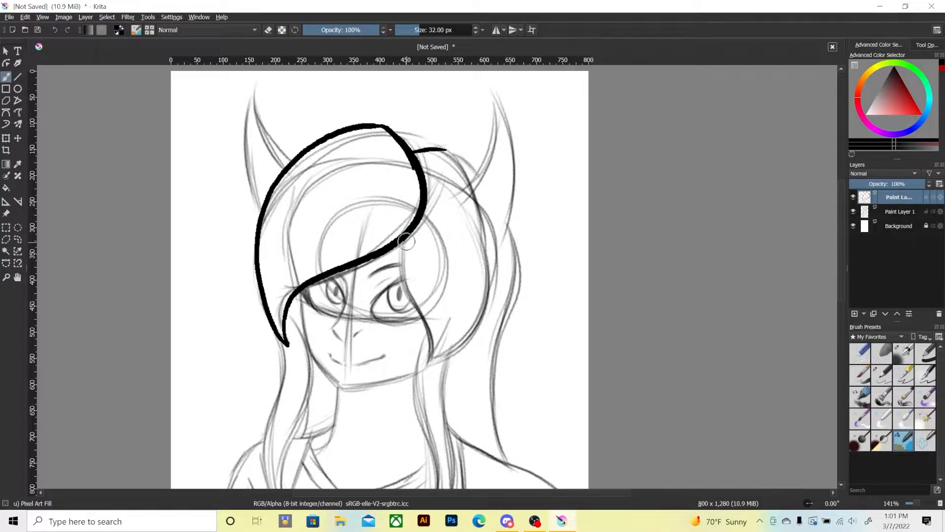
{"action": "mouse_move", "coordinate": [406, 240]}
{"action": "left_mouse_down"}
{"action": "mouse_move", "coordinate": [433, 363]}
{"action": "mouse_move", "coordinate": [473, 334]}
{"action": "mouse_move", "coordinate": [457, 199]}
{"action": "left_mouse_up"}
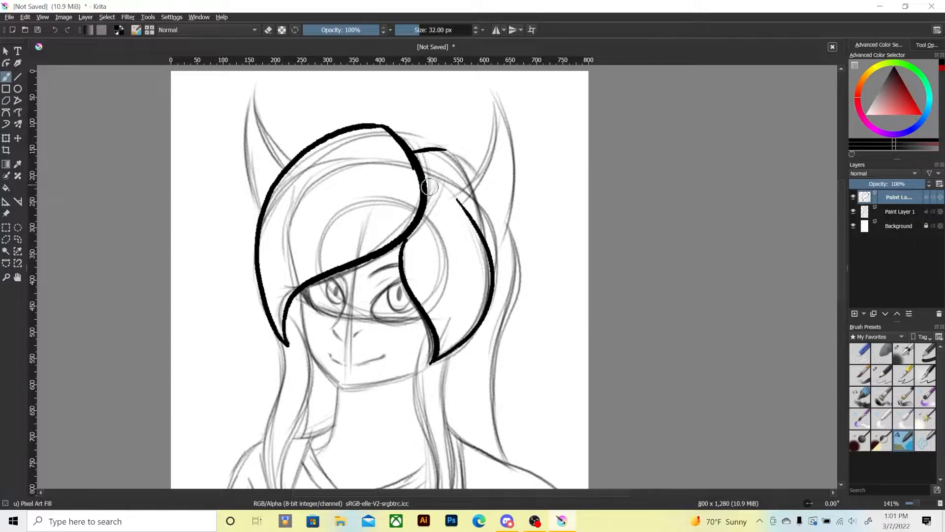
{"action": "mouse_move", "coordinate": [443, 148]}
{"action": "left_mouse_down"}
{"action": "mouse_move", "coordinate": [478, 201]}
{"action": "mouse_move", "coordinate": [485, 239]}
{"action": "left_mouse_up"}
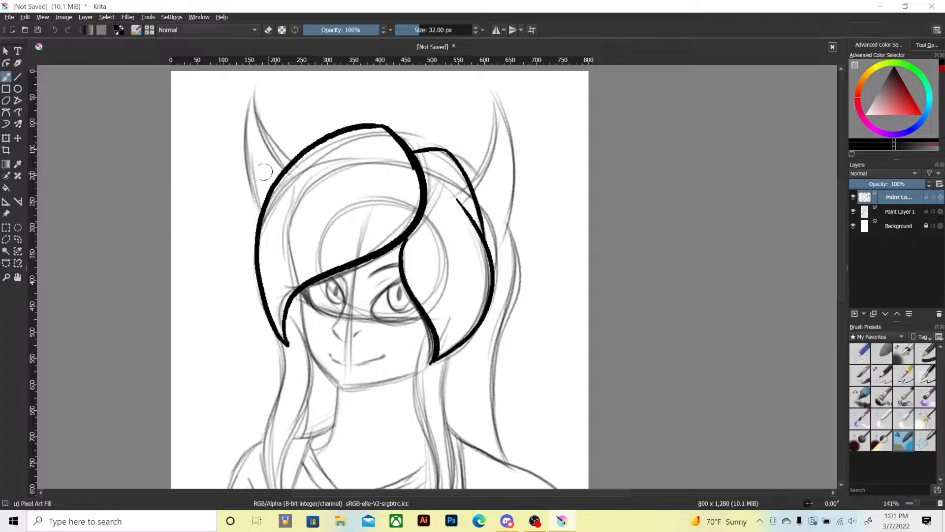
Ink the outlines of both horns in black, joining each one to the hair outline.
{"action": "left_click_drag", "start_coordinate": [282, 165], "coordinate": [257, 105]}
{"action": "scroll", "coordinate": [258, 104], "scroll_direction": "up", "scroll_amount": 2}
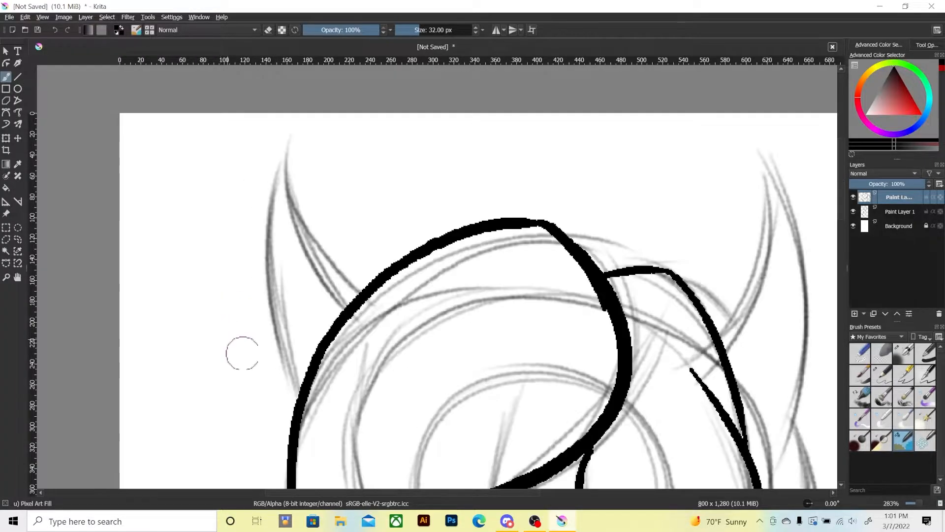
{"action": "mouse_move", "coordinate": [296, 196]}
{"action": "left_mouse_down"}
{"action": "mouse_move", "coordinate": [284, 155]}
{"action": "mouse_move", "coordinate": [265, 261]}
{"action": "mouse_move", "coordinate": [269, 325]}
{"action": "mouse_move", "coordinate": [295, 410]}
{"action": "left_mouse_up"}
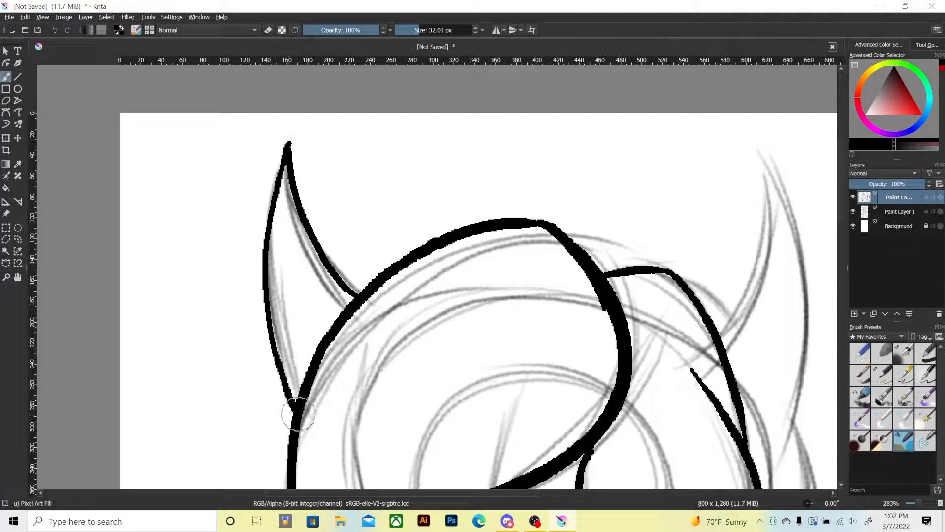
{"action": "mouse_move", "coordinate": [552, 344]}
{"action": "left_mouse_down"}
{"action": "mouse_move", "coordinate": [441, 367]}
{"action": "mouse_move", "coordinate": [374, 323]}
{"action": "left_mouse_up"}
{"action": "left_click_drag", "start_coordinate": [447, 386], "coordinate": [461, 409]}
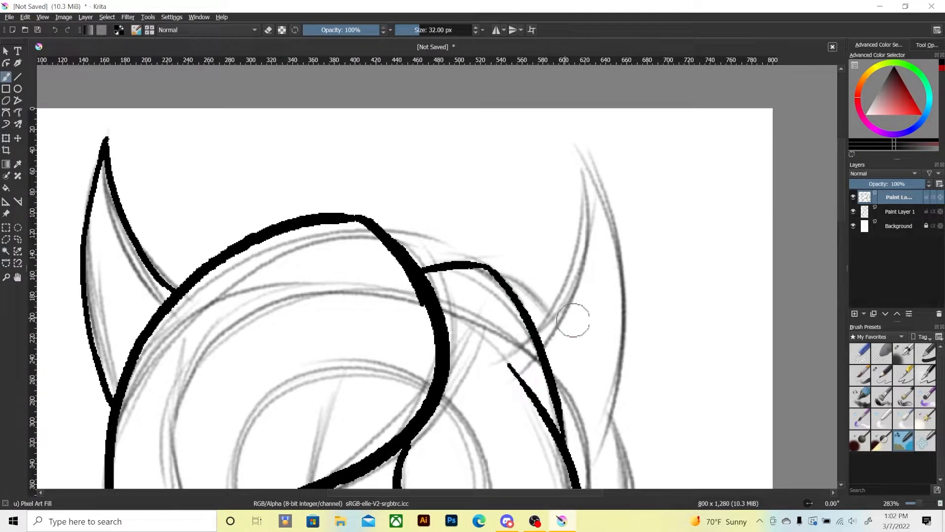
{"action": "mouse_move", "coordinate": [528, 314]}
{"action": "left_mouse_down"}
{"action": "mouse_move", "coordinate": [564, 269]}
{"action": "mouse_move", "coordinate": [575, 144]}
{"action": "mouse_move", "coordinate": [621, 259]}
{"action": "mouse_move", "coordinate": [606, 377]}
{"action": "mouse_move", "coordinate": [611, 321]}
{"action": "left_mouse_up"}
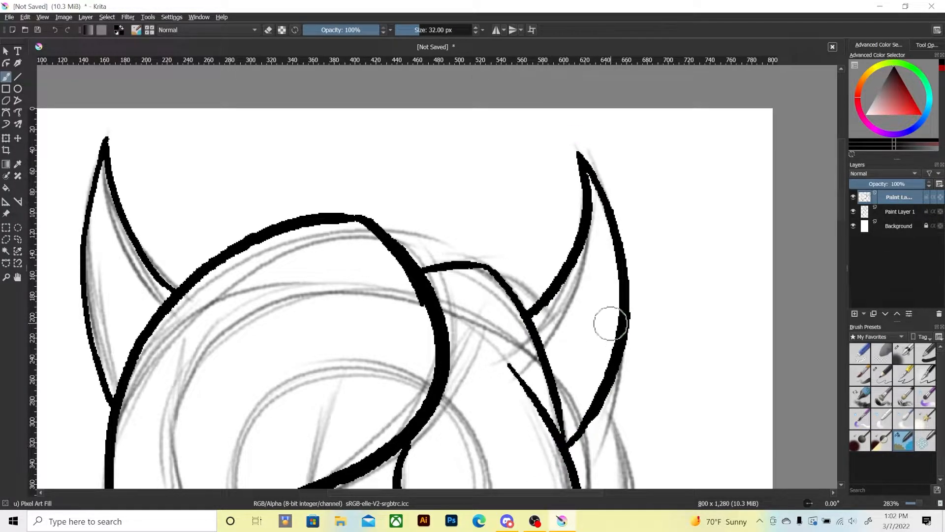
{"action": "key", "text": "minus"}
{"action": "key", "text": "minus"}
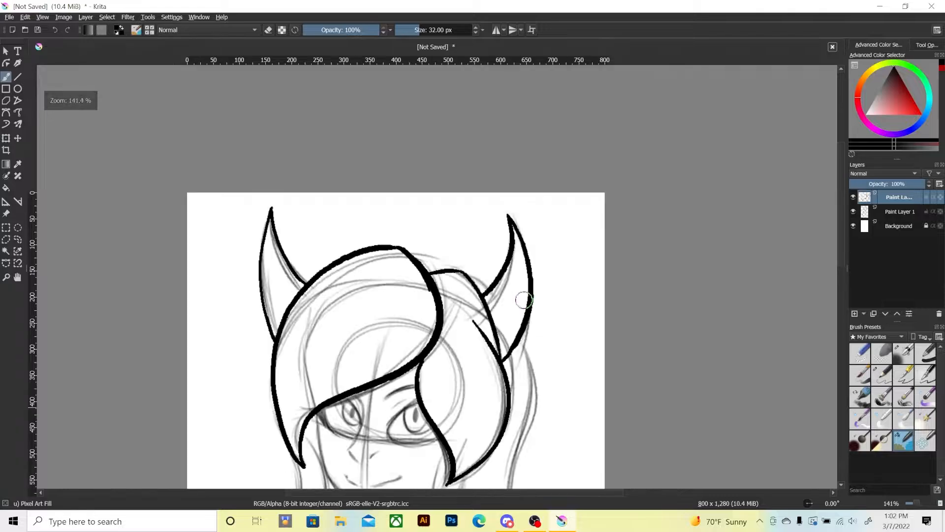
{"action": "mouse_move", "coordinate": [356, 428]}
{"action": "left_mouse_down"}
{"action": "mouse_move", "coordinate": [381, 370]}
{"action": "mouse_move", "coordinate": [358, 406]}
{"action": "mouse_move", "coordinate": [365, 375]}
{"action": "mouse_move", "coordinate": [344, 350]}
{"action": "left_mouse_up"}
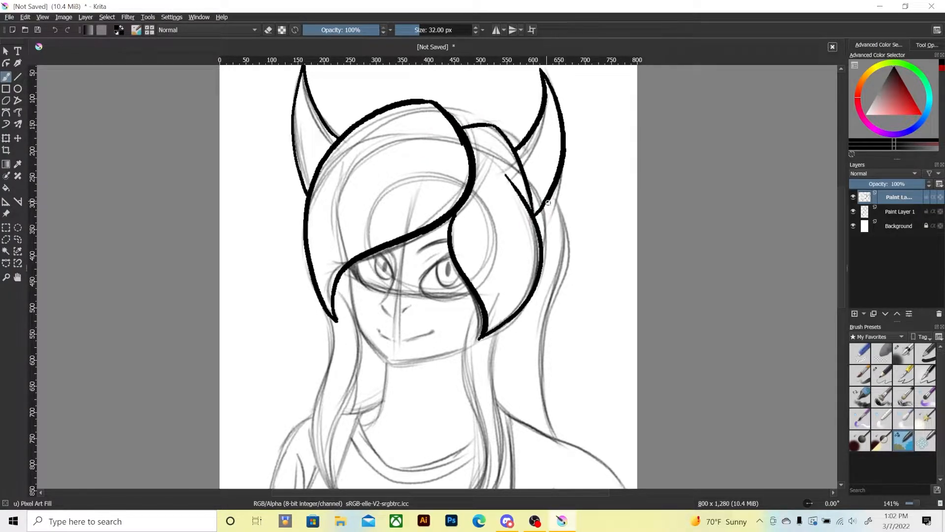
Ink the wavy back hair falling from the right horn to split pointed tips, plus the crown line between bangs and right horn.
{"action": "mouse_move", "coordinate": [548, 203]}
{"action": "left_mouse_down"}
{"action": "mouse_move", "coordinate": [537, 325]}
{"action": "mouse_move", "coordinate": [569, 432]}
{"action": "left_mouse_up"}
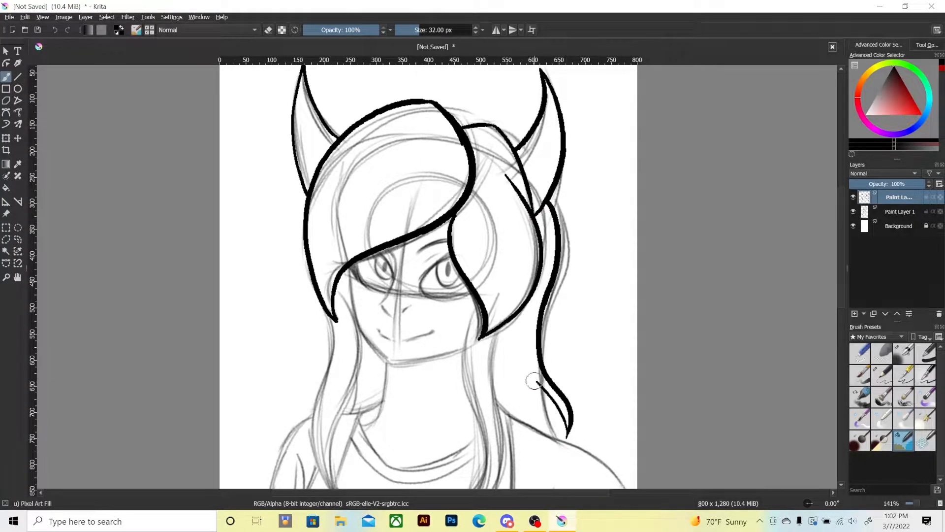
{"action": "left_click_drag", "start_coordinate": [535, 381], "coordinate": [558, 442]}
{"action": "key", "text": "ctrl+z"}
{"action": "left_click_drag", "start_coordinate": [537, 381], "coordinate": [561, 445]}
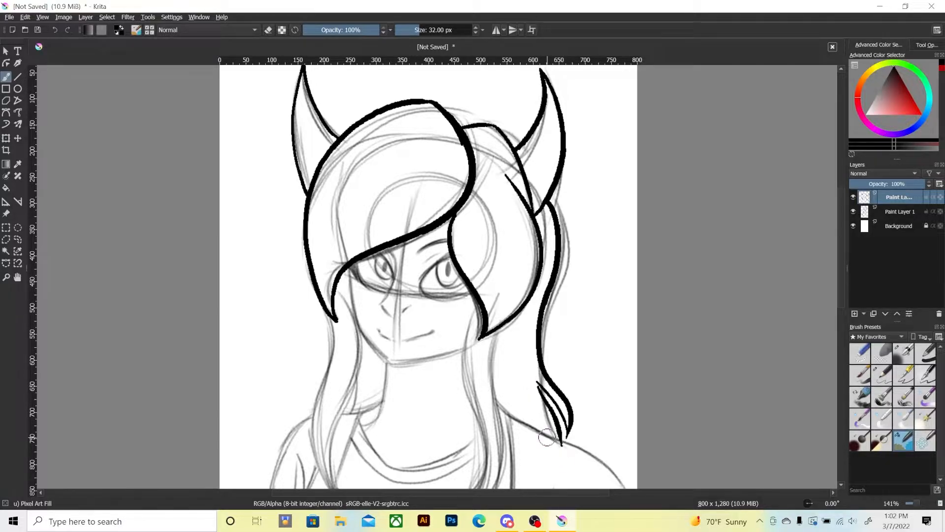
{"action": "key", "text": "ctrl+z"}
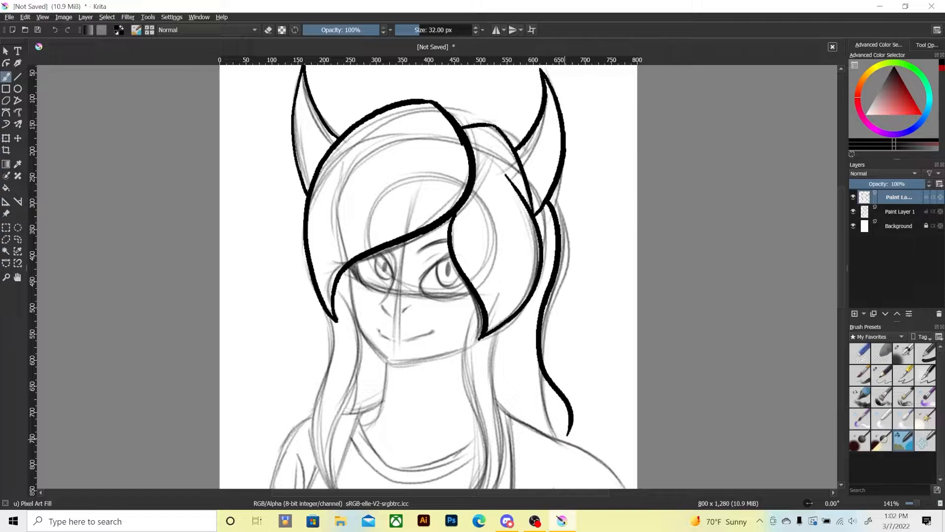
{"action": "mouse_move", "coordinate": [565, 436]}
{"action": "left_mouse_down"}
{"action": "mouse_move", "coordinate": [527, 346]}
{"action": "mouse_move", "coordinate": [554, 436]}
{"action": "left_mouse_up"}
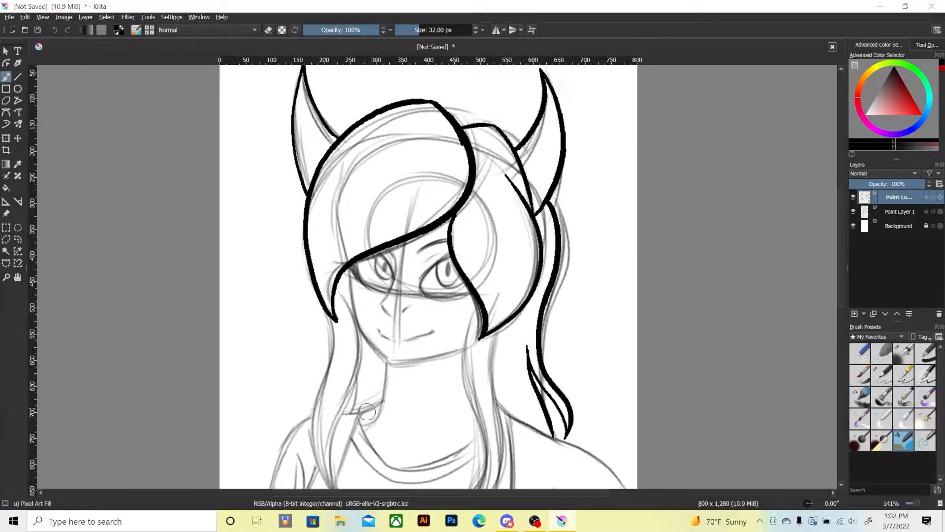
{"action": "left_click_drag", "start_coordinate": [306, 330], "coordinate": [289, 369]}
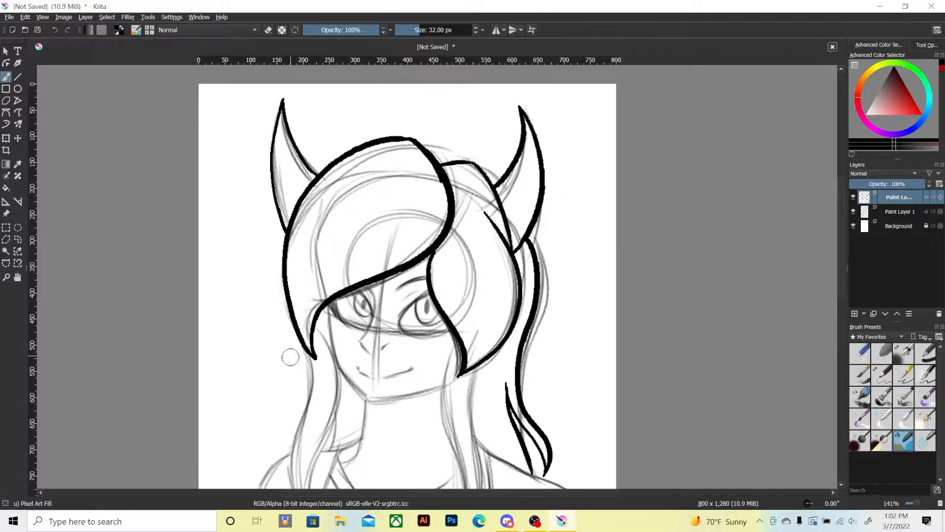
{"action": "mouse_move", "coordinate": [421, 145]}
{"action": "left_mouse_down"}
{"action": "mouse_move", "coordinate": [485, 172]}
{"action": "mouse_move", "coordinate": [505, 196]}
{"action": "left_mouse_up"}
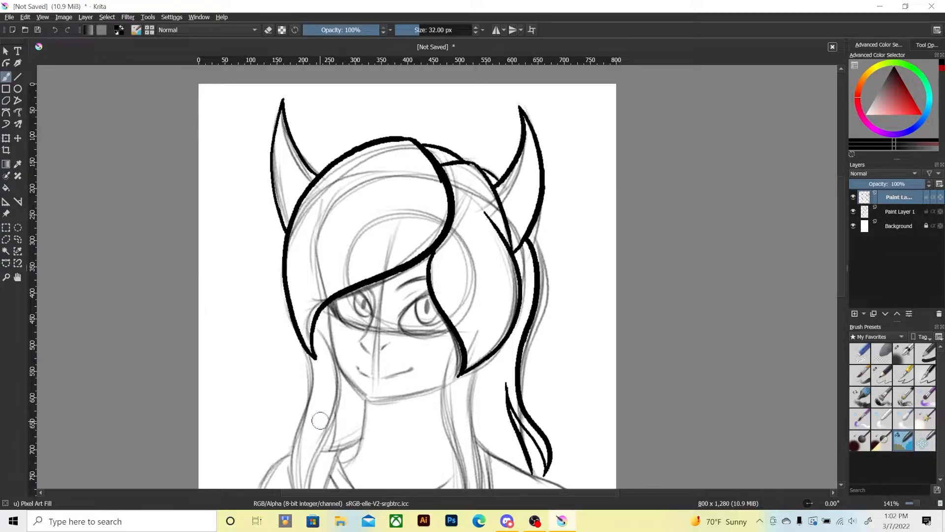
Ink the long wavy hair locks framing both sides of the face, tapering each to a point over the chest.
{"action": "left_click_drag", "start_coordinate": [311, 388], "coordinate": [315, 318]}
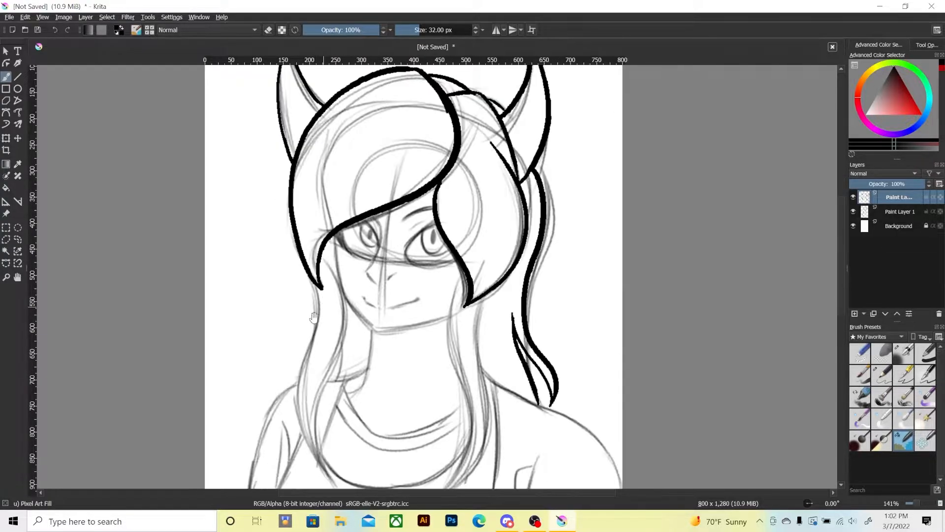
{"action": "mouse_move", "coordinate": [280, 358]}
{"action": "left_mouse_down"}
{"action": "mouse_move", "coordinate": [280, 316]}
{"action": "mouse_move", "coordinate": [273, 327]}
{"action": "left_mouse_up"}
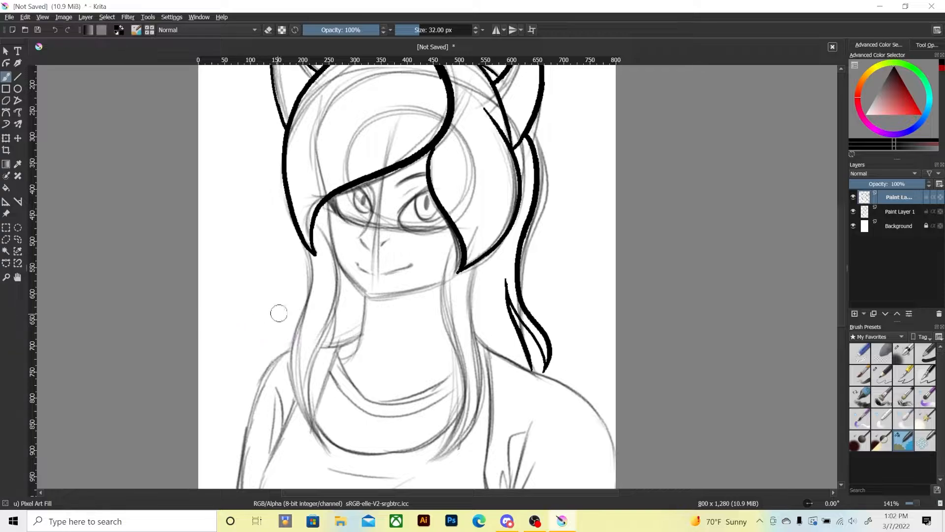
{"action": "mouse_move", "coordinate": [311, 265]}
{"action": "left_mouse_down"}
{"action": "mouse_move", "coordinate": [291, 347]}
{"action": "mouse_move", "coordinate": [321, 452]}
{"action": "mouse_move", "coordinate": [310, 419]}
{"action": "mouse_move", "coordinate": [316, 226]}
{"action": "left_mouse_up"}
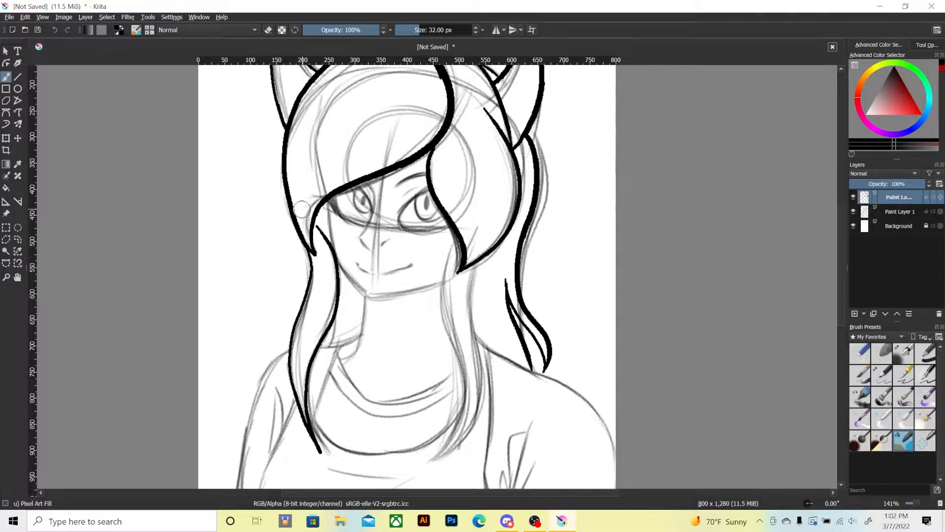
{"action": "key", "text": "ctrl+z"}
{"action": "key", "text": "ctrl+z"}
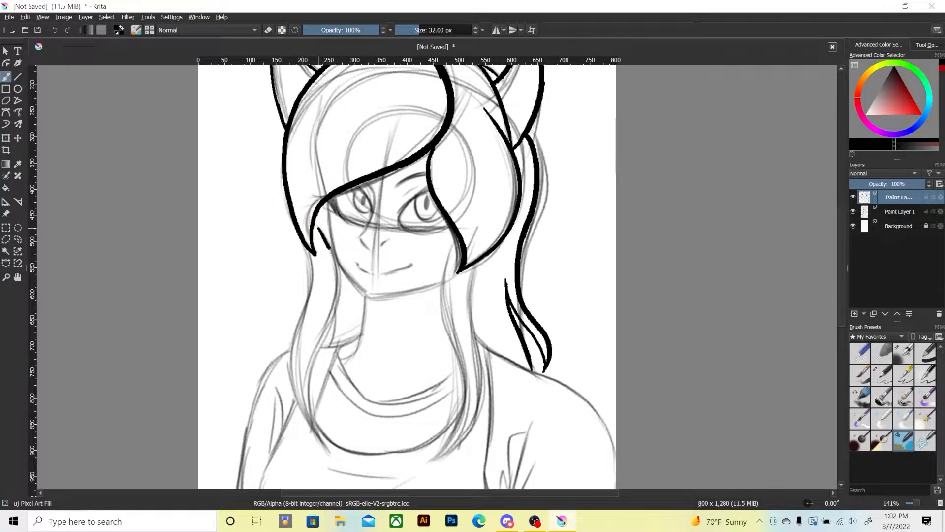
{"action": "mouse_move", "coordinate": [328, 249]}
{"action": "left_mouse_down"}
{"action": "mouse_move", "coordinate": [305, 400]}
{"action": "mouse_move", "coordinate": [315, 433]}
{"action": "mouse_move", "coordinate": [288, 373]}
{"action": "mouse_move", "coordinate": [311, 251]}
{"action": "mouse_move", "coordinate": [295, 237]}
{"action": "left_mouse_up"}
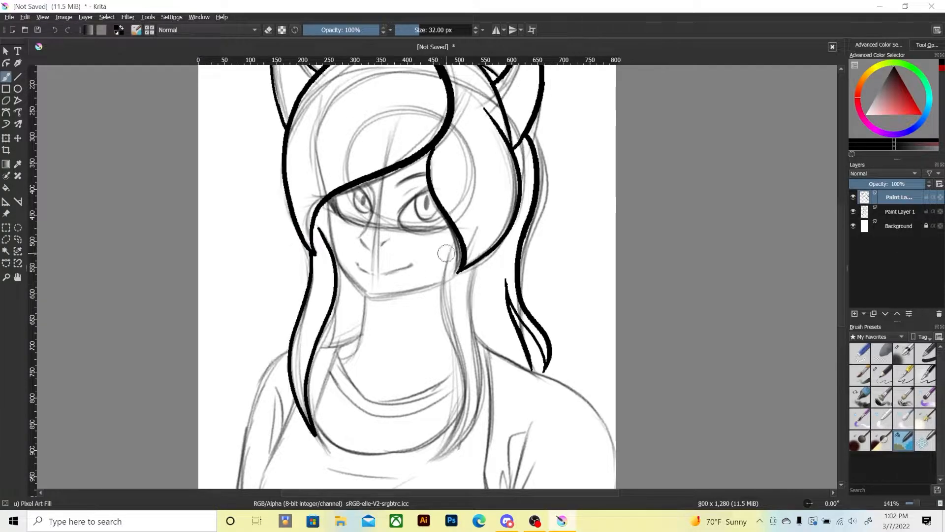
{"action": "mouse_move", "coordinate": [456, 241]}
{"action": "left_mouse_down"}
{"action": "mouse_move", "coordinate": [452, 341]}
{"action": "mouse_move", "coordinate": [434, 458]}
{"action": "mouse_move", "coordinate": [472, 416]}
{"action": "mouse_move", "coordinate": [481, 271]}
{"action": "left_mouse_up"}
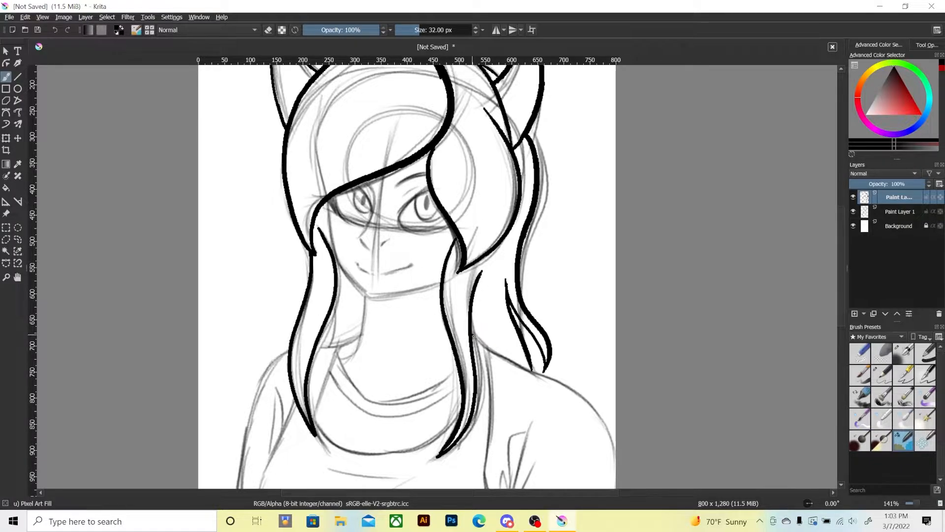
Ink the right shoulder in one smooth curve from the front hair lock to the canvas edge, redrawing the first attempt.
{"action": "mouse_move", "coordinate": [473, 336]}
{"action": "left_mouse_down"}
{"action": "mouse_move", "coordinate": [591, 403]}
{"action": "mouse_move", "coordinate": [615, 440]}
{"action": "left_mouse_up"}
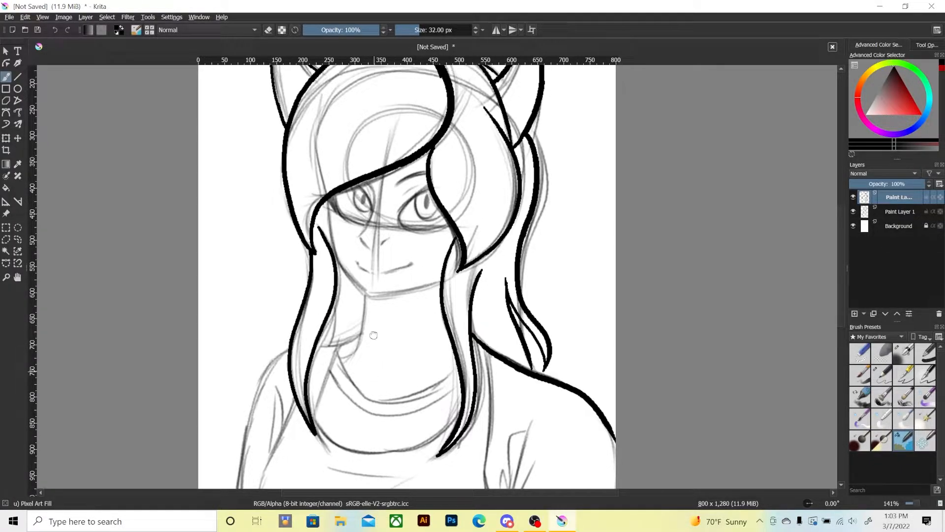
{"action": "left_click_drag", "start_coordinate": [373, 335], "coordinate": [361, 263]}
{"action": "left_click_drag", "start_coordinate": [333, 355], "coordinate": [338, 307]}
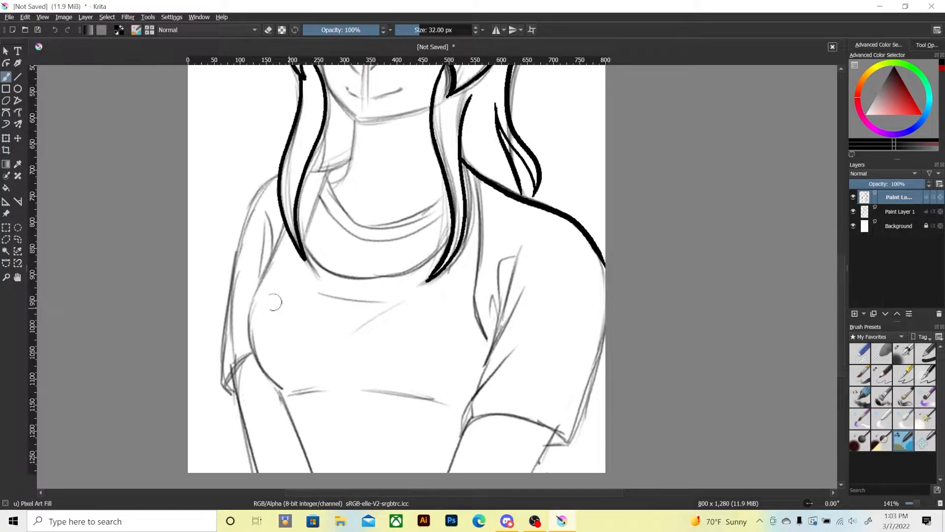
{"action": "key", "text": "ctrl+z"}
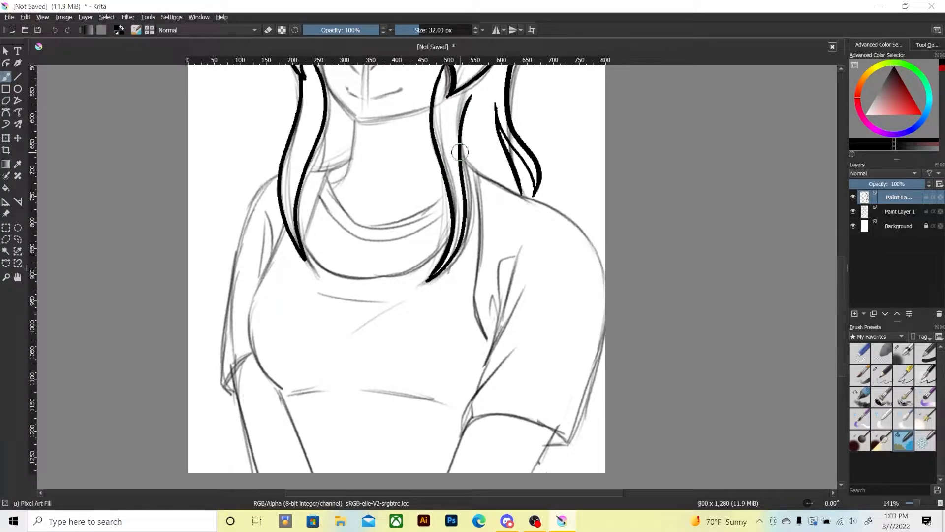
{"action": "mouse_move", "coordinate": [485, 179]}
{"action": "left_mouse_down"}
{"action": "mouse_move", "coordinate": [576, 227]}
{"action": "mouse_move", "coordinate": [607, 300]}
{"action": "left_mouse_up"}
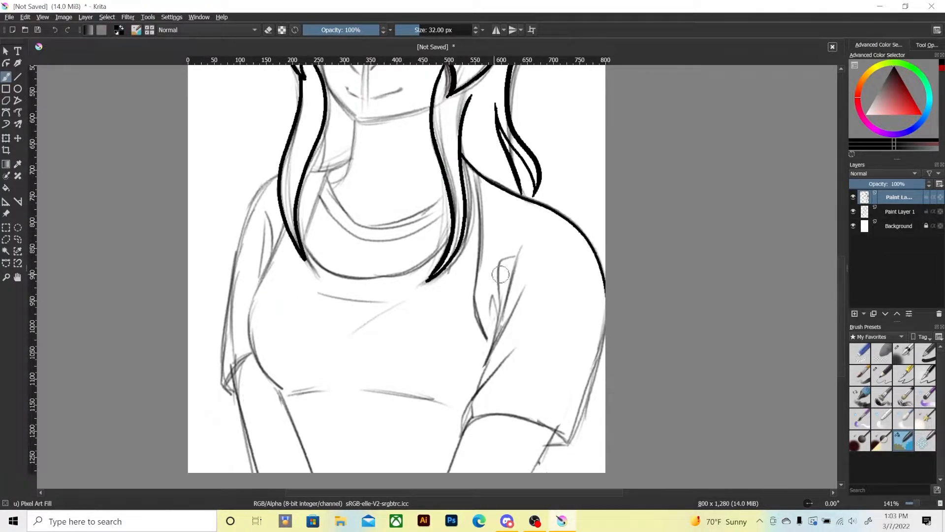
Ink the right sleeve's armpit folds, curved hem and outer edge in black.
{"action": "mouse_move", "coordinate": [464, 433]}
{"action": "left_mouse_down"}
{"action": "mouse_move", "coordinate": [469, 405]}
{"action": "mouse_move", "coordinate": [514, 351]}
{"action": "left_mouse_up"}
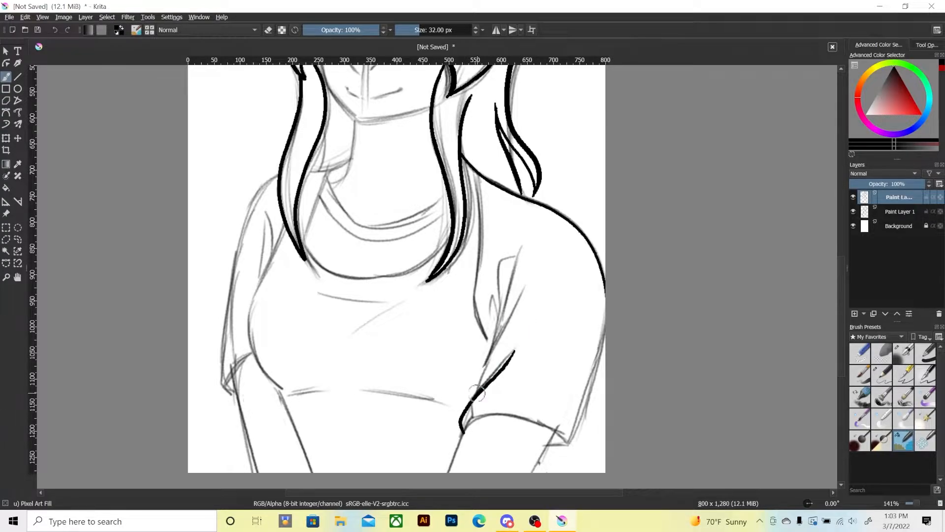
{"action": "left_click_drag", "start_coordinate": [474, 393], "coordinate": [515, 296]}
{"action": "mouse_move", "coordinate": [484, 367]}
{"action": "left_mouse_down"}
{"action": "mouse_move", "coordinate": [514, 249]}
{"action": "mouse_move", "coordinate": [496, 270]}
{"action": "mouse_move", "coordinate": [488, 323]}
{"action": "left_mouse_up"}
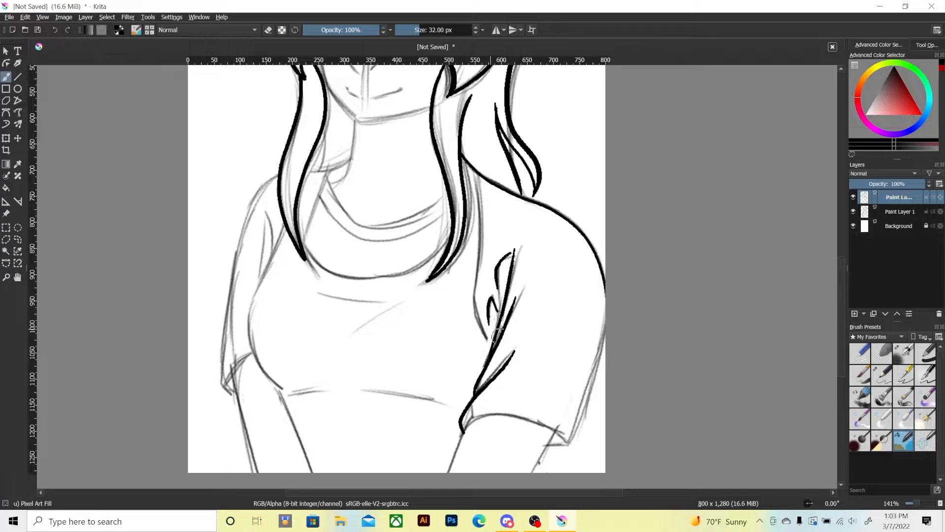
{"action": "mouse_move", "coordinate": [452, 423]}
{"action": "left_mouse_down"}
{"action": "mouse_move", "coordinate": [461, 433]}
{"action": "mouse_move", "coordinate": [526, 421]}
{"action": "mouse_move", "coordinate": [569, 447]}
{"action": "mouse_move", "coordinate": [559, 448]}
{"action": "mouse_move", "coordinate": [605, 333]}
{"action": "left_mouse_up"}
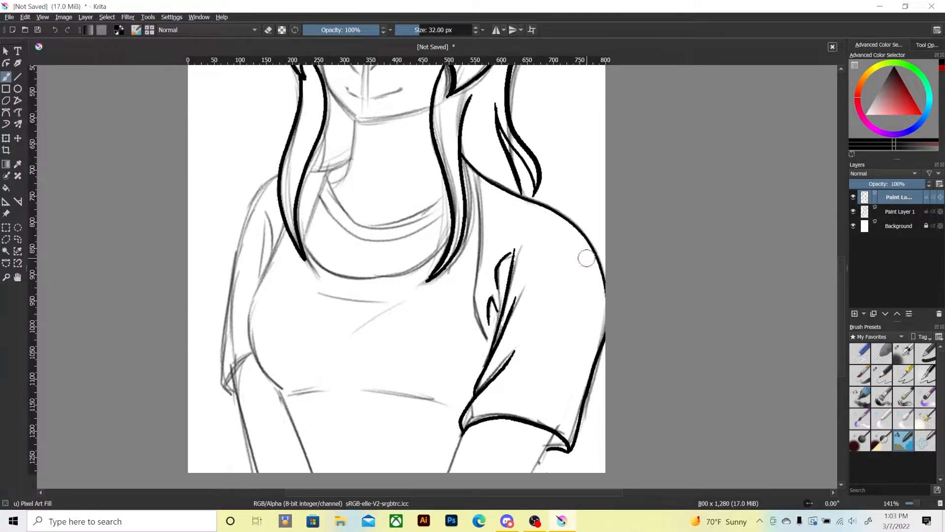
{"action": "key", "text": "ctrl+z"}
Ink both edges of the arm from the right sleeve's hem to the canvas's lower edge.
{"action": "scroll", "coordinate": [362, 393], "scroll_direction": "down", "scroll_amount": 1}
{"action": "left_click_drag", "start_coordinate": [467, 378], "coordinate": [448, 422]}
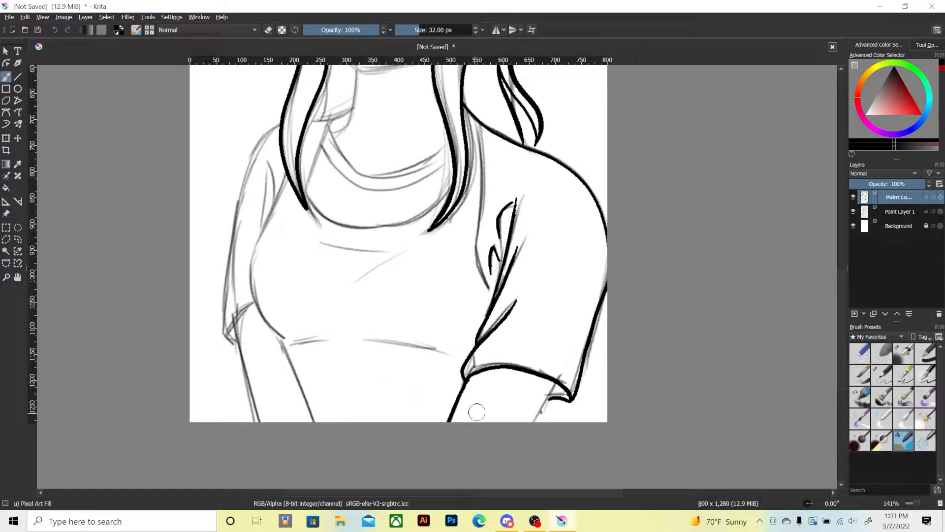
{"action": "left_click_drag", "start_coordinate": [561, 375], "coordinate": [533, 422]}
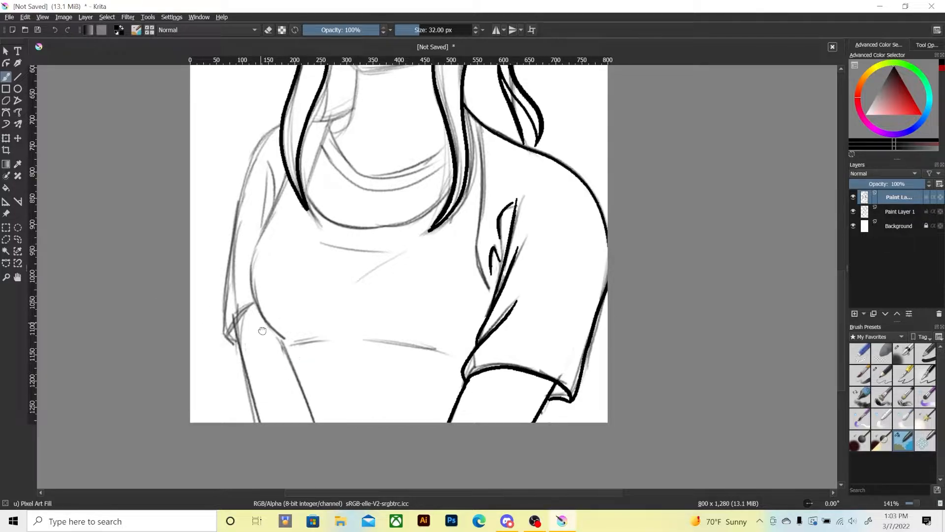
Ink the cheek, jaw and chin between the side locks, and the left neck line with its short shoulder line.
{"action": "left_click_drag", "start_coordinate": [258, 311], "coordinate": [282, 354]}
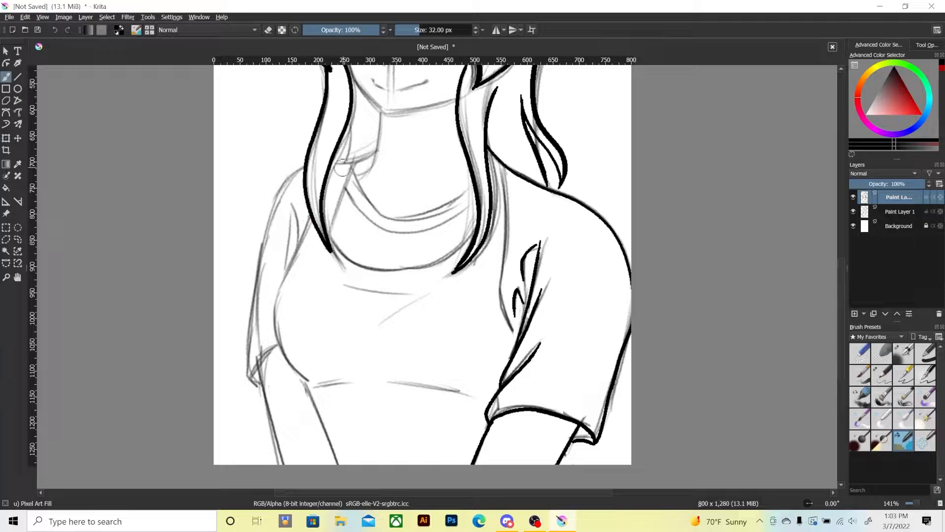
{"action": "left_click_drag", "start_coordinate": [269, 266], "coordinate": [254, 390]}
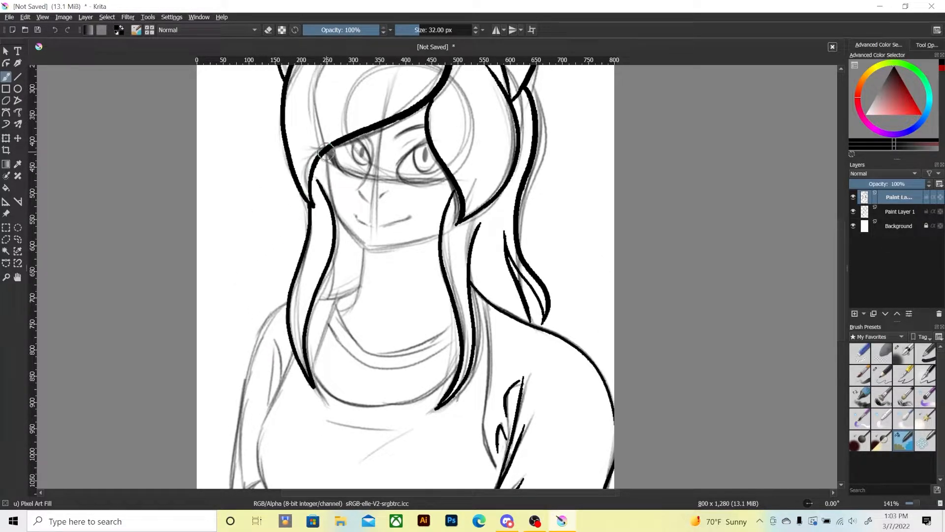
{"action": "mouse_move", "coordinate": [327, 152]}
{"action": "left_mouse_down"}
{"action": "mouse_move", "coordinate": [333, 207]}
{"action": "mouse_move", "coordinate": [359, 243]}
{"action": "mouse_move", "coordinate": [378, 251]}
{"action": "mouse_move", "coordinate": [457, 225]}
{"action": "left_mouse_up"}
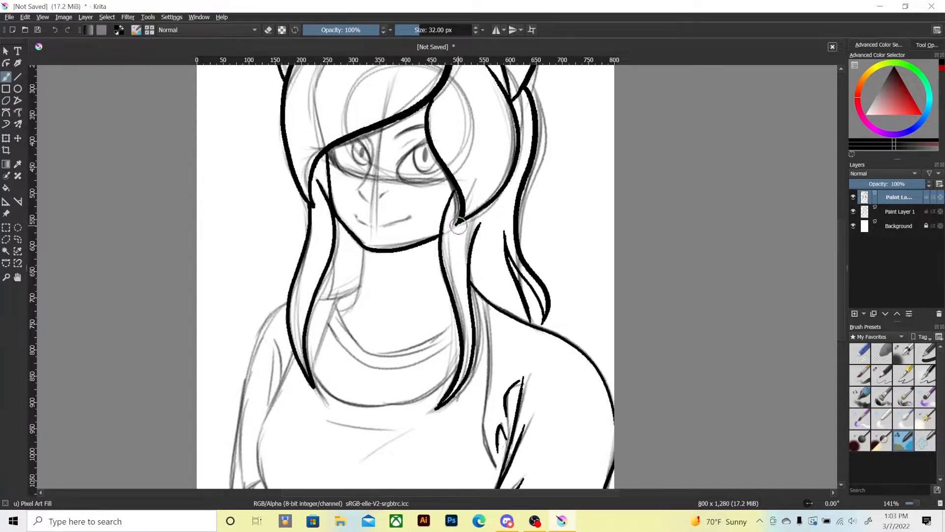
{"action": "key", "text": "ctrl+z"}
{"action": "key", "text": "ctrl+z"}
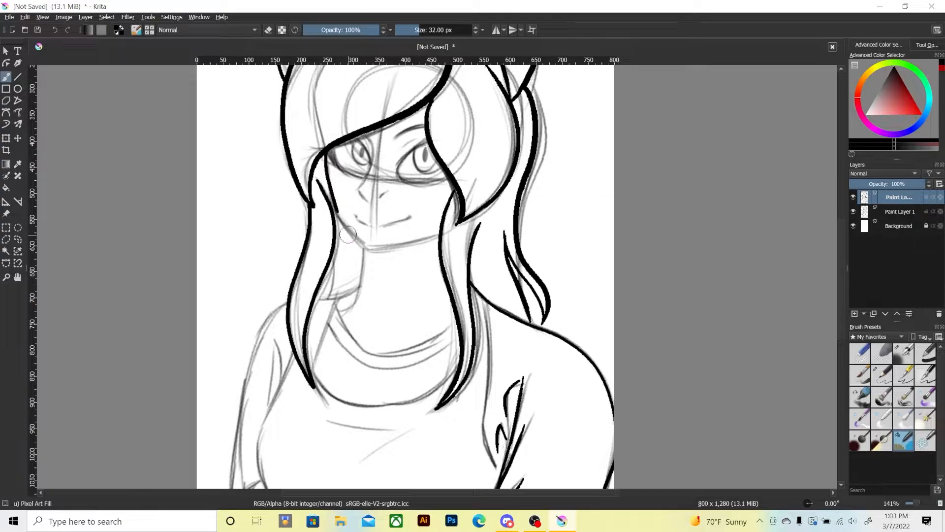
{"action": "key", "text": "ctrl+z"}
{"action": "left_click_drag", "start_coordinate": [374, 249], "coordinate": [439, 235]}
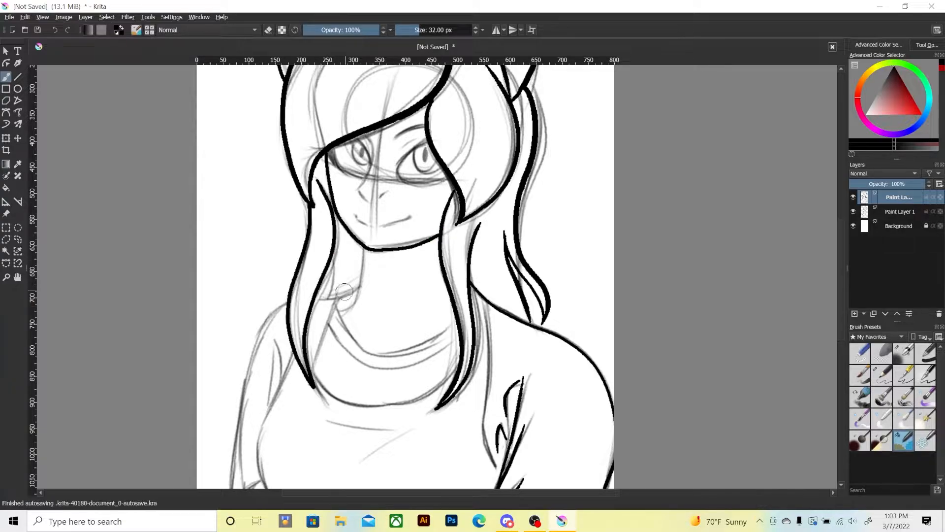
{"action": "mouse_move", "coordinate": [362, 246]}
{"action": "left_mouse_down"}
{"action": "mouse_move", "coordinate": [355, 300]}
{"action": "mouse_move", "coordinate": [343, 305]}
{"action": "mouse_move", "coordinate": [356, 291]}
{"action": "left_mouse_up"}
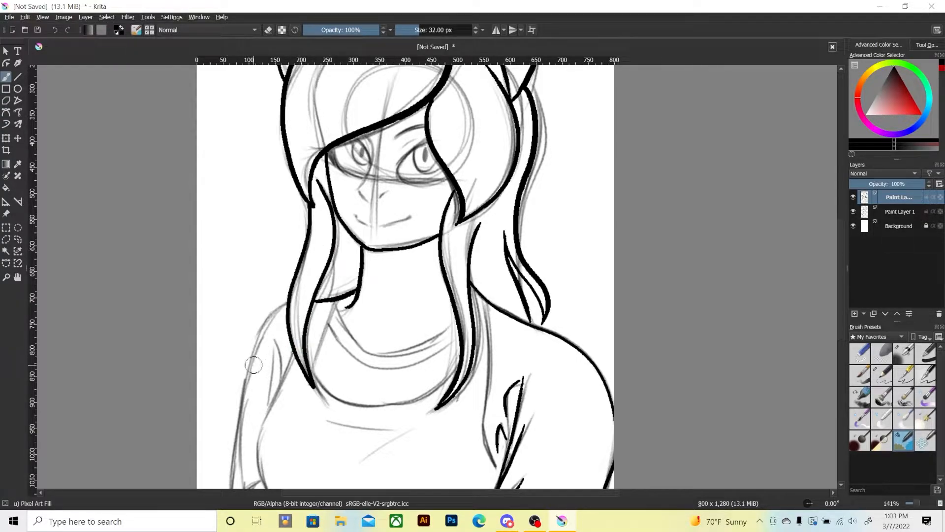
Ink the left shoulder, the left sleeve's outer edge and hem, and the collar's outer curve.
{"action": "mouse_move", "coordinate": [257, 383]}
{"action": "left_mouse_down"}
{"action": "mouse_move", "coordinate": [285, 356]}
{"action": "mouse_move", "coordinate": [278, 366]}
{"action": "left_mouse_up"}
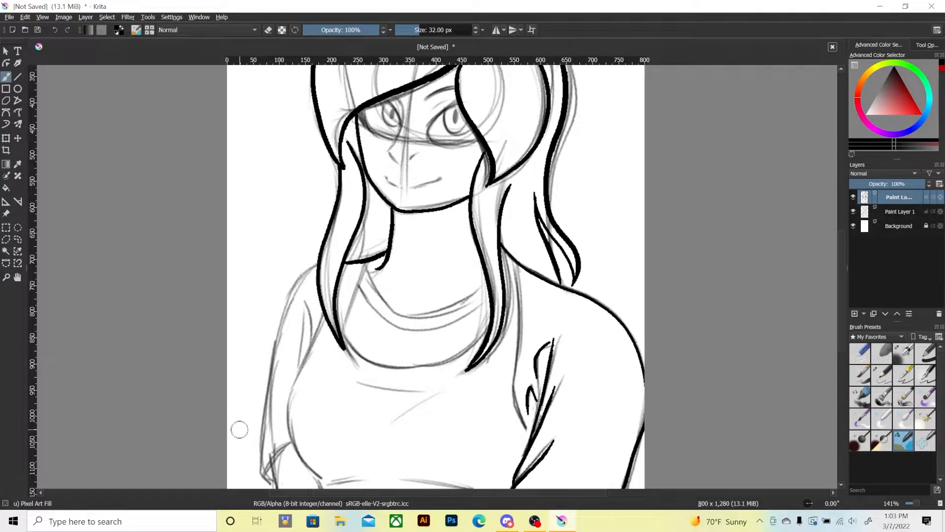
{"action": "left_click_drag", "start_coordinate": [262, 473], "coordinate": [274, 481]}
{"action": "mouse_move", "coordinate": [267, 412]}
{"action": "left_mouse_down"}
{"action": "mouse_move", "coordinate": [286, 302]}
{"action": "mouse_move", "coordinate": [318, 264]}
{"action": "left_mouse_up"}
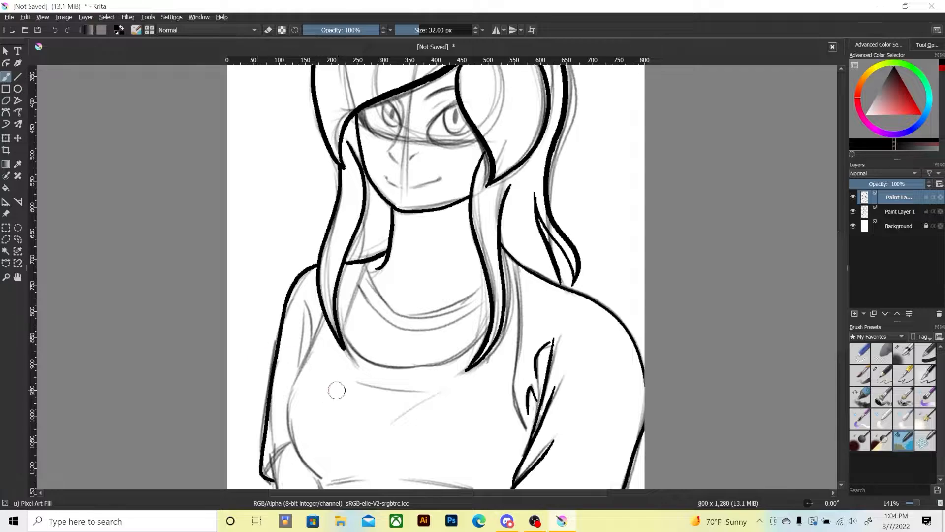
{"action": "left_click_drag", "start_coordinate": [304, 385], "coordinate": [288, 312]}
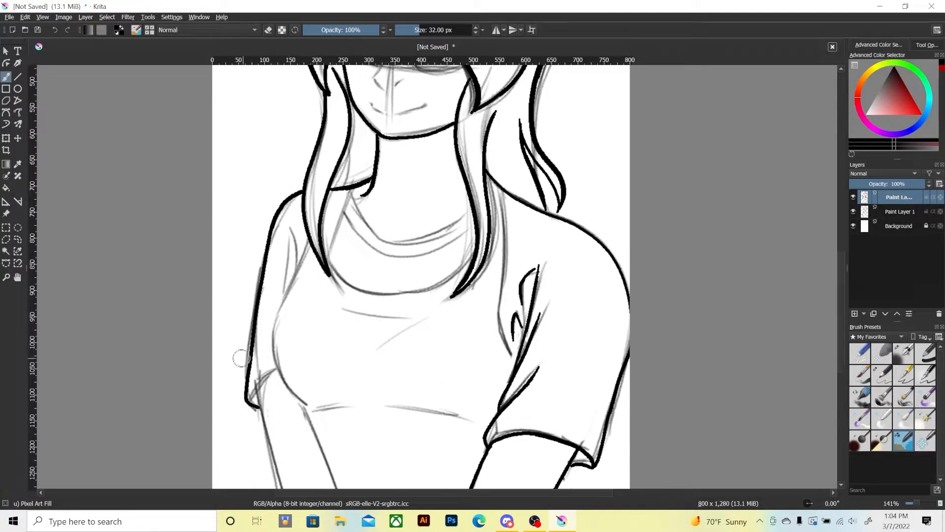
{"action": "left_click_drag", "start_coordinate": [247, 394], "coordinate": [256, 408]}
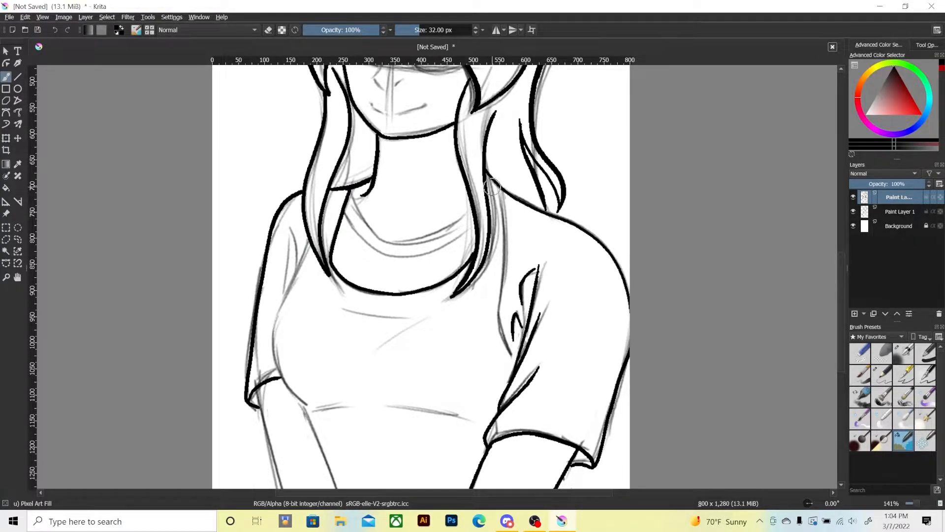
Ink the shirt's right armhole seam down to the sleeve folds and the collar's inner curve around the neck.
{"action": "mouse_move", "coordinate": [486, 169]}
{"action": "left_mouse_down"}
{"action": "mouse_move", "coordinate": [504, 220]}
{"action": "mouse_move", "coordinate": [504, 280]}
{"action": "left_mouse_up"}
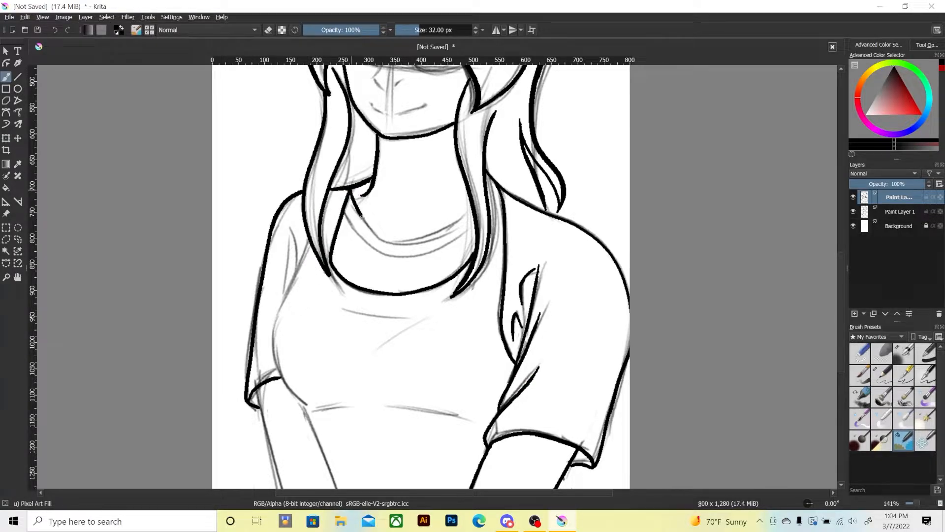
{"action": "mouse_move", "coordinate": [350, 195]}
{"action": "left_mouse_down"}
{"action": "mouse_move", "coordinate": [407, 244]}
{"action": "mouse_move", "coordinate": [469, 215]}
{"action": "left_mouse_up"}
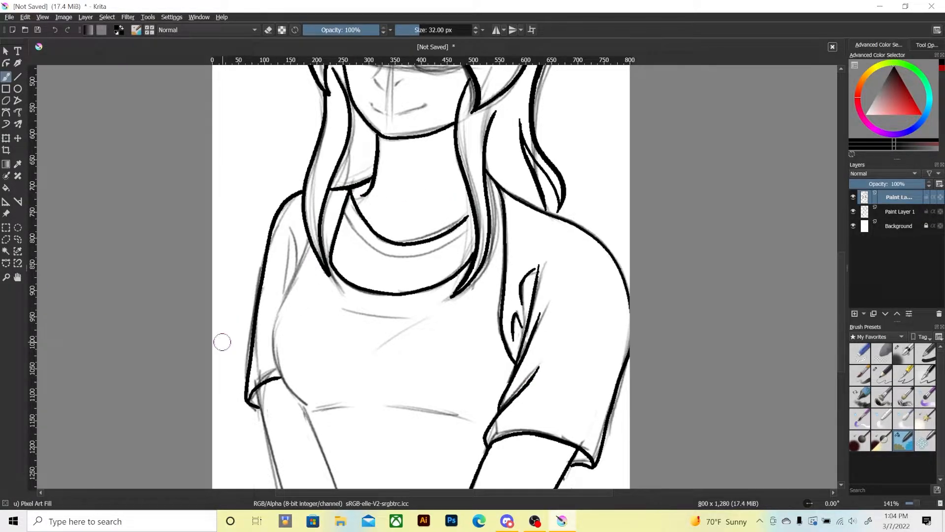
{"action": "key", "text": "ctrl+z"}
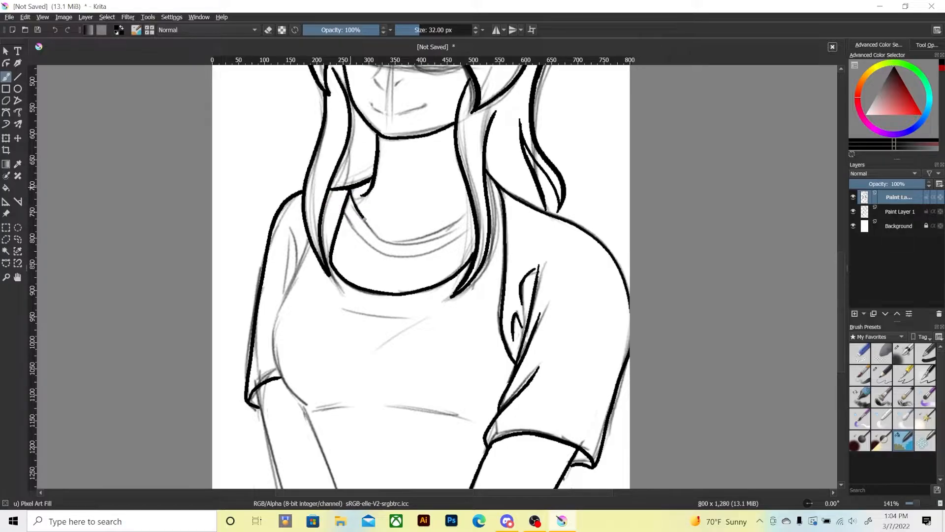
{"action": "left_click_drag", "start_coordinate": [414, 241], "coordinate": [469, 213]}
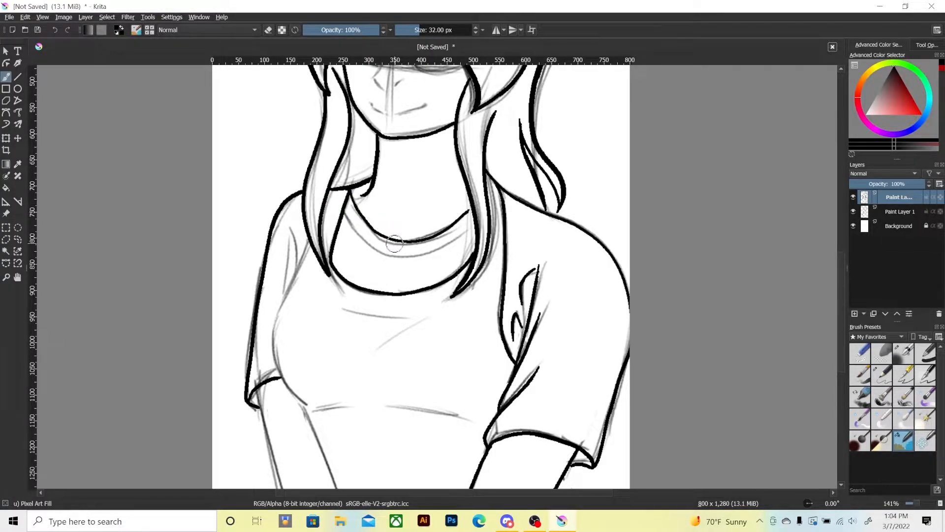
Draw a bow with a knot, two loops and two ribbon tails at the collar's centre, filled solid black.
{"action": "left_click_drag", "start_coordinate": [394, 254], "coordinate": [399, 248]}
{"action": "mouse_move", "coordinate": [401, 244]}
{"action": "left_mouse_down"}
{"action": "mouse_move", "coordinate": [427, 269]}
{"action": "mouse_move", "coordinate": [410, 293]}
{"action": "mouse_move", "coordinate": [395, 254]}
{"action": "mouse_move", "coordinate": [354, 238]}
{"action": "left_mouse_up"}
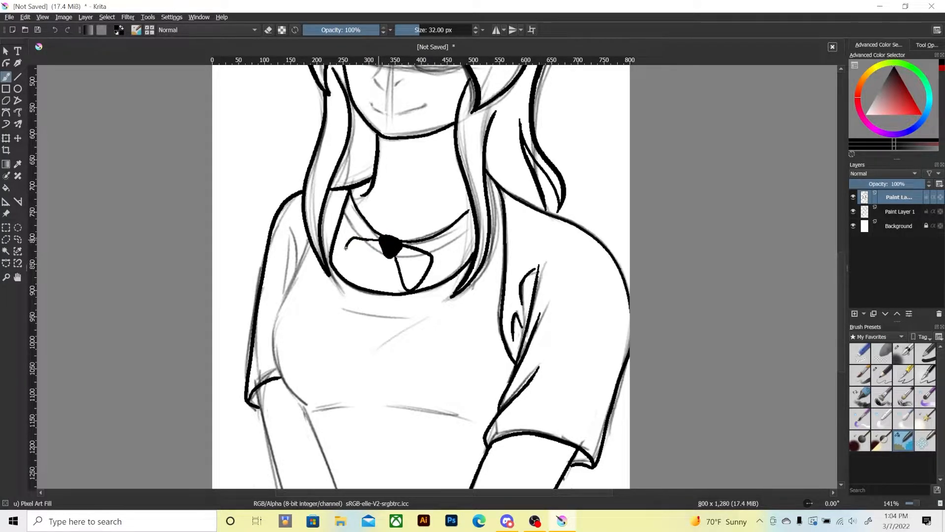
{"action": "mouse_move", "coordinate": [345, 270]}
{"action": "left_mouse_down"}
{"action": "mouse_move", "coordinate": [383, 254]}
{"action": "mouse_move", "coordinate": [356, 302]}
{"action": "mouse_move", "coordinate": [386, 256]}
{"action": "mouse_move", "coordinate": [398, 304]}
{"action": "mouse_move", "coordinate": [386, 258]}
{"action": "mouse_move", "coordinate": [365, 294]}
{"action": "left_mouse_up"}
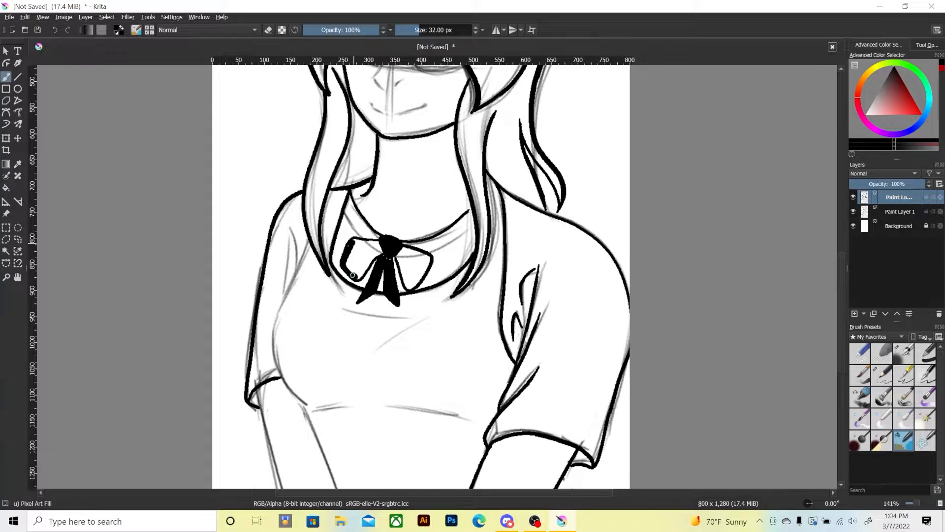
{"action": "mouse_move", "coordinate": [352, 275]}
{"action": "left_mouse_down"}
{"action": "mouse_move", "coordinate": [350, 258]}
{"action": "mouse_move", "coordinate": [368, 253]}
{"action": "mouse_move", "coordinate": [362, 249]}
{"action": "left_mouse_up"}
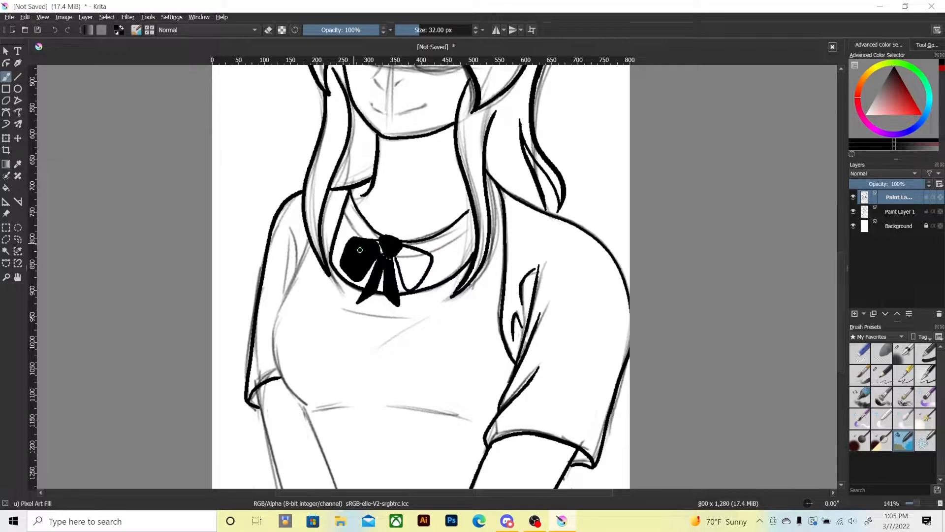
{"action": "mouse_move", "coordinate": [407, 248]}
{"action": "left_mouse_down"}
{"action": "mouse_move", "coordinate": [428, 266]}
{"action": "mouse_move", "coordinate": [408, 280]}
{"action": "left_mouse_up"}
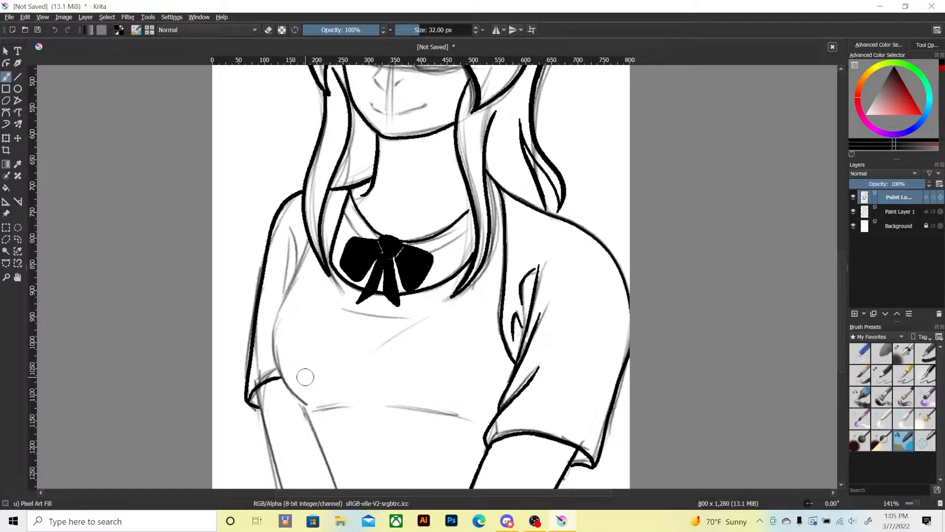
Ink the collar band's second line on both sides of the bow.
{"action": "key", "text": "ctrl+minus"}
{"action": "key", "text": "ctrl+minus"}
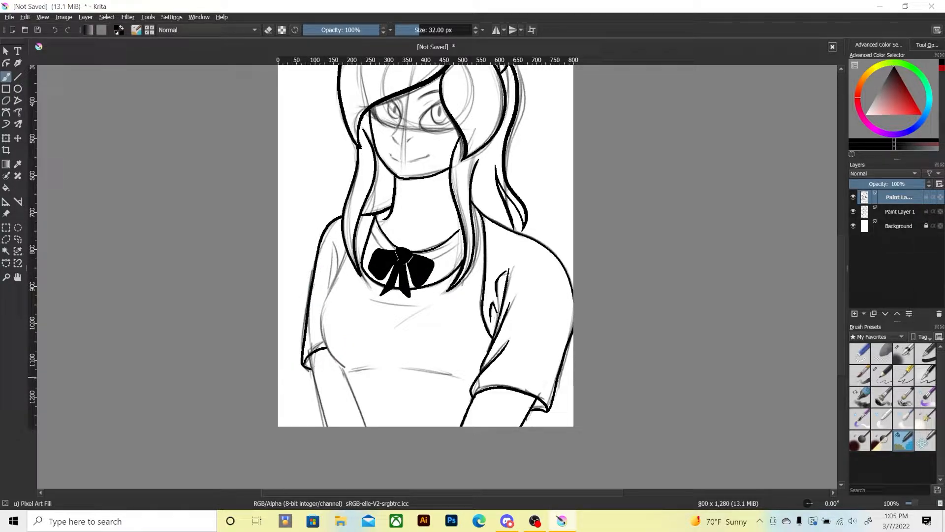
{"action": "key", "text": "ctrl+plus"}
{"action": "left_click_drag", "start_coordinate": [263, 334], "coordinate": [275, 320]}
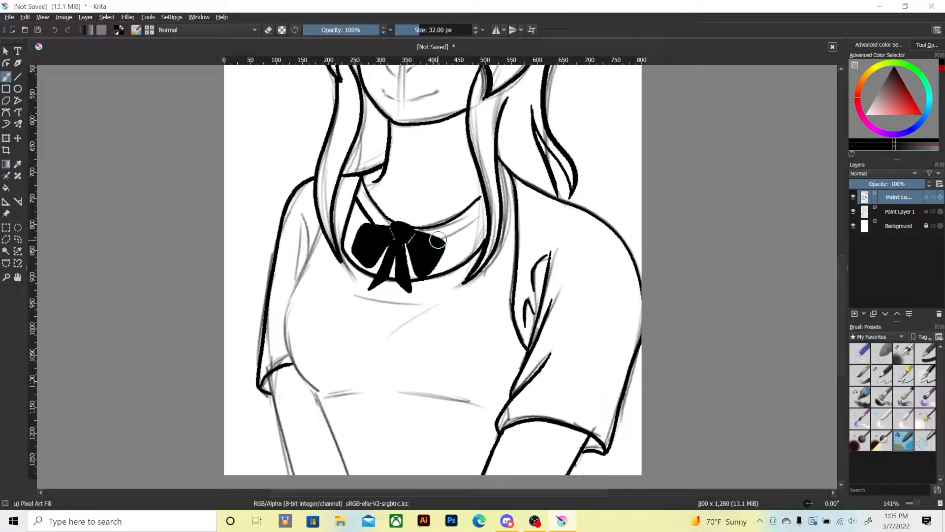
{"action": "key", "text": "ctrl+z"}
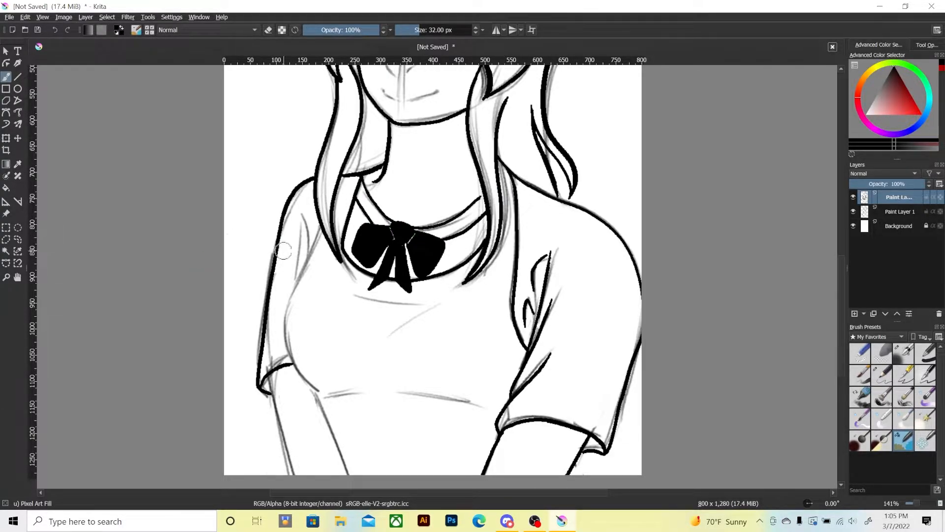
Ink the chest's left contour, the left arm's inner edge, and the shirt folds below the bow and under the bust.
{"action": "mouse_move", "coordinate": [320, 219]}
{"action": "left_mouse_down"}
{"action": "mouse_move", "coordinate": [283, 319]}
{"action": "mouse_move", "coordinate": [348, 406]}
{"action": "mouse_move", "coordinate": [348, 474]}
{"action": "left_mouse_up"}
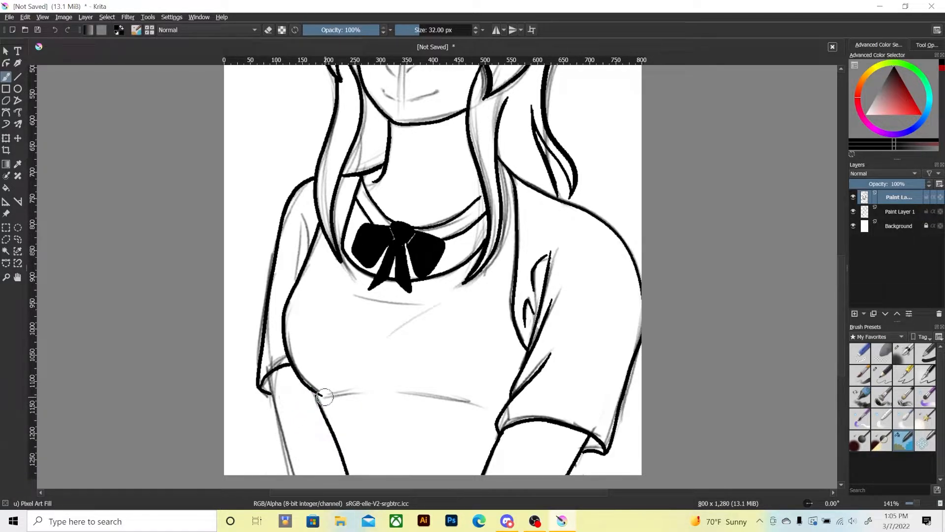
{"action": "mouse_move", "coordinate": [321, 396]}
{"action": "left_mouse_down"}
{"action": "mouse_move", "coordinate": [400, 393]}
{"action": "mouse_move", "coordinate": [487, 410]}
{"action": "left_mouse_up"}
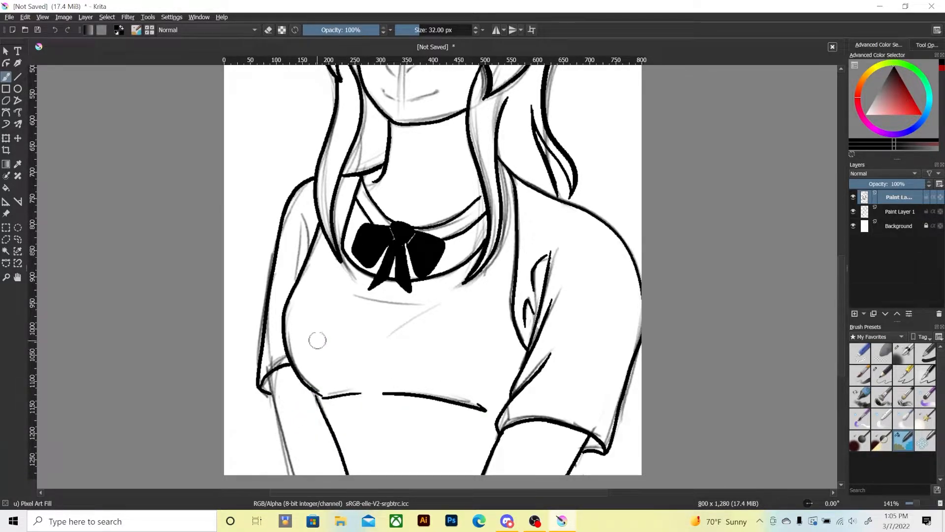
{"action": "mouse_move", "coordinate": [353, 291]}
{"action": "left_mouse_down"}
{"action": "mouse_move", "coordinate": [438, 298]}
{"action": "mouse_move", "coordinate": [383, 340]}
{"action": "left_mouse_up"}
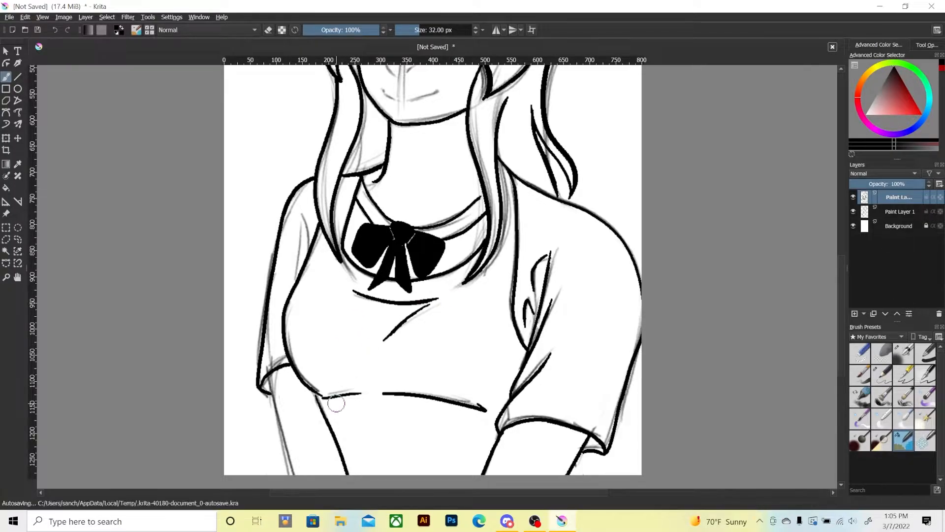
Ink the left arm's outer edge from the sleeve hem to the canvas's lower edge, and short folds near the left armhole.
{"action": "left_click_drag", "start_coordinate": [268, 375], "coordinate": [295, 472]}
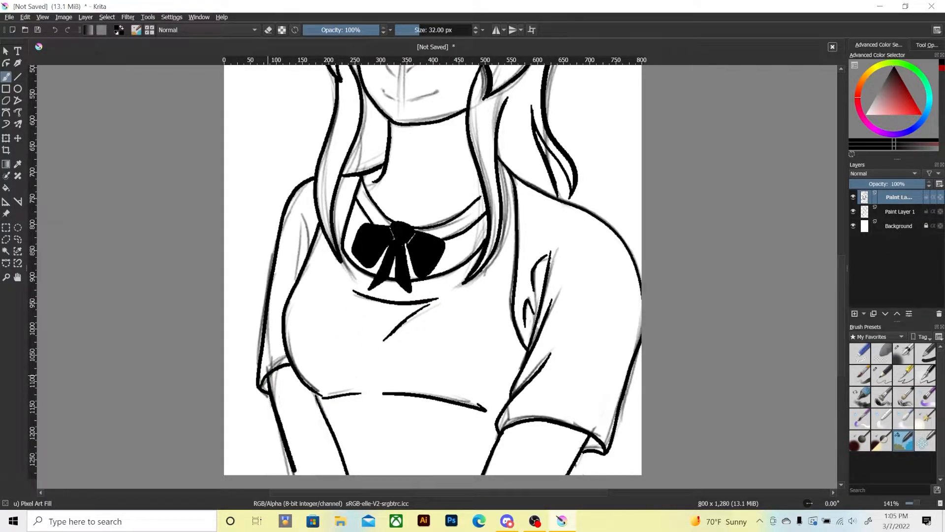
{"action": "key", "text": "ctrl+z"}
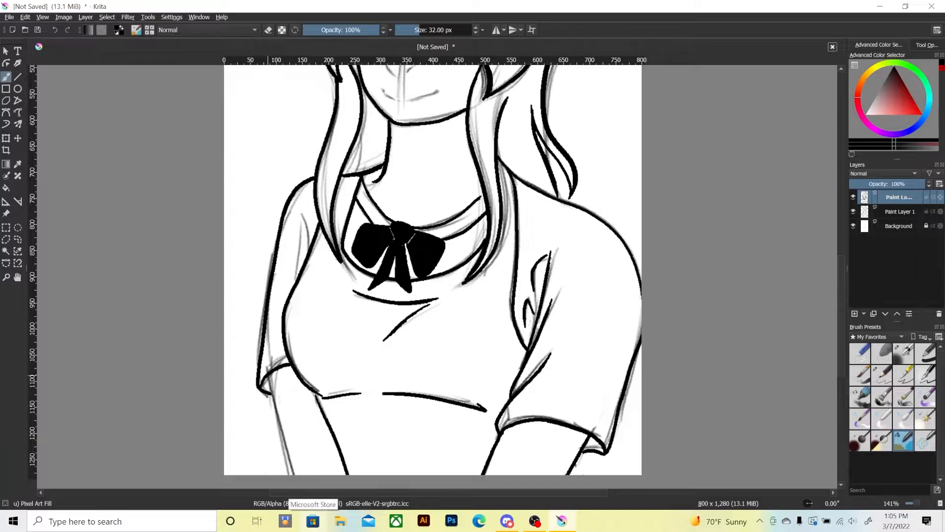
{"action": "left_click_drag", "start_coordinate": [267, 377], "coordinate": [289, 468]}
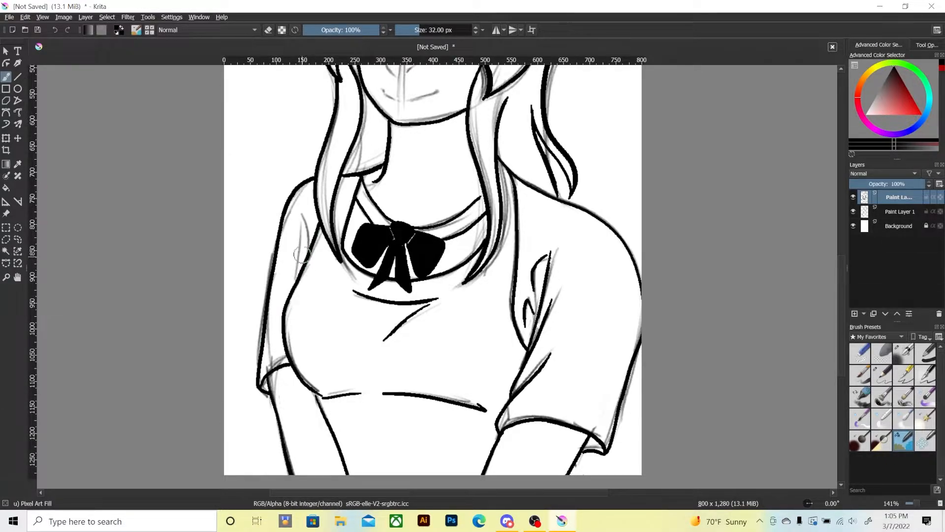
{"action": "left_click_drag", "start_coordinate": [307, 254], "coordinate": [301, 225]}
{"action": "mouse_move", "coordinate": [299, 233]}
{"action": "left_mouse_down"}
{"action": "mouse_move", "coordinate": [307, 273]}
{"action": "mouse_move", "coordinate": [294, 276]}
{"action": "mouse_move", "coordinate": [295, 245]}
{"action": "left_mouse_up"}
{"action": "key", "text": "ctrl+minus"}
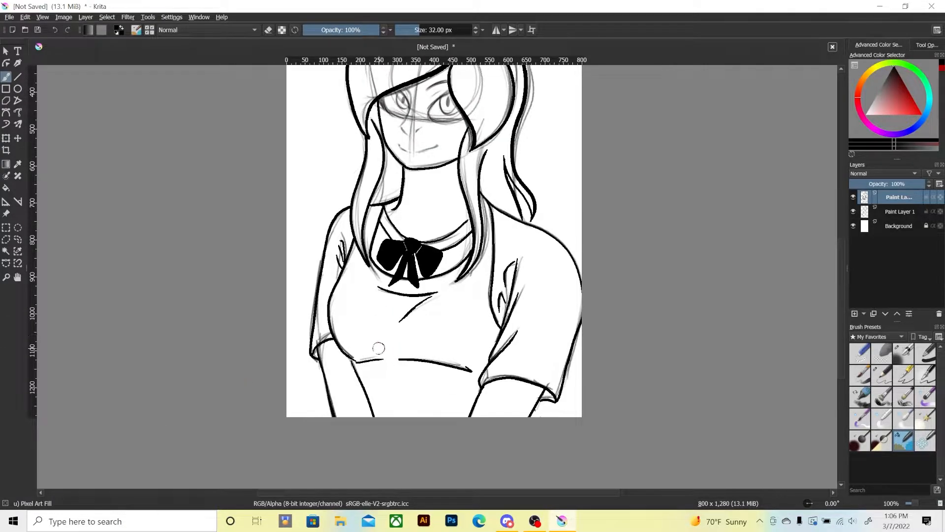
Ink the right eye's almond outline, round iris and narrow pupil over the sketch.
{"action": "left_click_drag", "start_coordinate": [381, 227], "coordinate": [363, 348]}
{"action": "left_click_drag", "start_coordinate": [355, 280], "coordinate": [362, 333]}
{"action": "key", "text": "ctrl+plus"}
{"action": "key", "text": "ctrl+plus"}
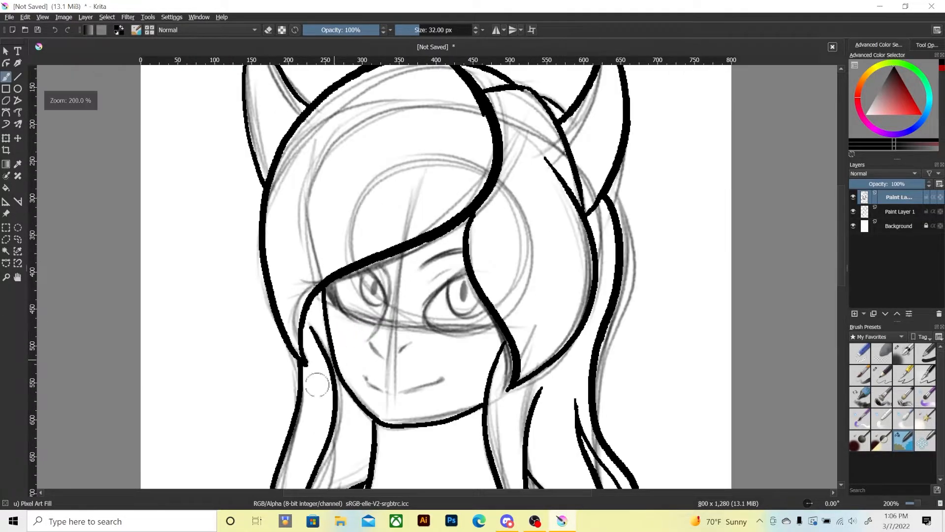
{"action": "mouse_move", "coordinate": [424, 314]}
{"action": "left_mouse_down"}
{"action": "mouse_move", "coordinate": [439, 288]}
{"action": "mouse_move", "coordinate": [469, 271]}
{"action": "left_mouse_up"}
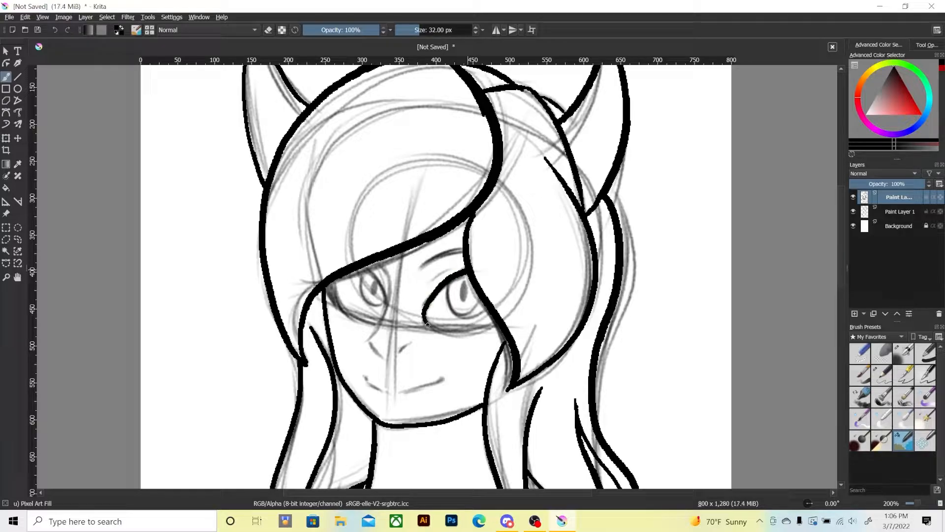
{"action": "left_click_drag", "start_coordinate": [482, 329], "coordinate": [494, 322]}
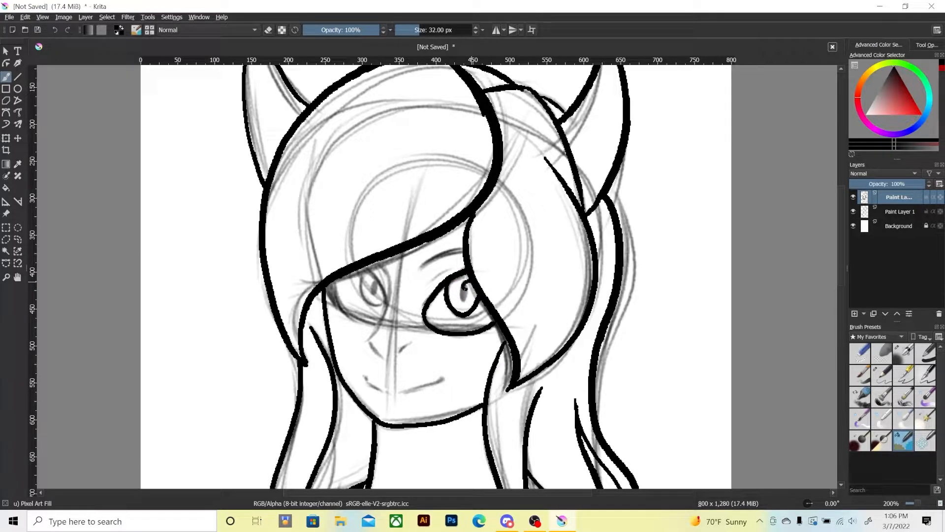
{"action": "left_click_drag", "start_coordinate": [466, 287], "coordinate": [461, 297]}
Ink the nose lines and the left eye's outline, iris and pupil beneath the fringe.
{"action": "mouse_move", "coordinate": [383, 268]}
{"action": "left_mouse_down"}
{"action": "mouse_move", "coordinate": [385, 309]}
{"action": "mouse_move", "coordinate": [368, 337]}
{"action": "mouse_move", "coordinate": [379, 353]}
{"action": "mouse_move", "coordinate": [409, 344]}
{"action": "left_mouse_up"}
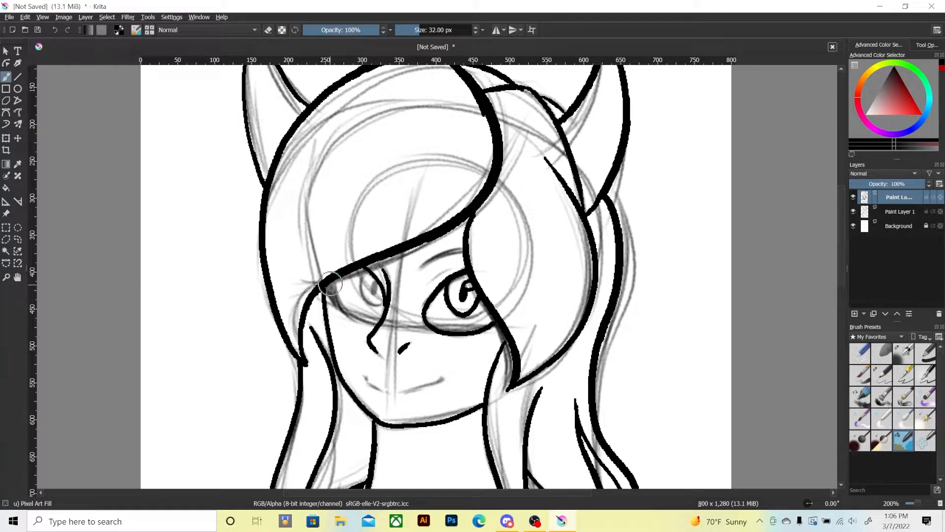
{"action": "left_click_drag", "start_coordinate": [328, 287], "coordinate": [361, 325]}
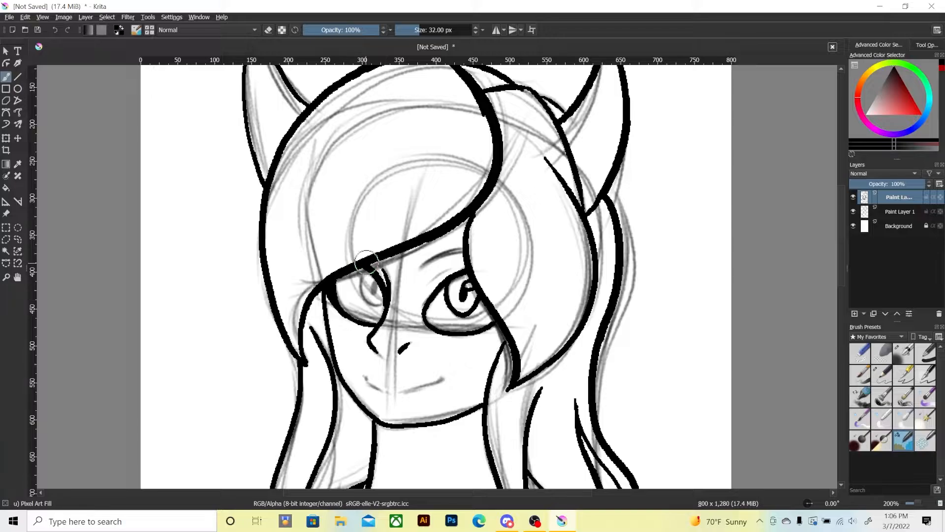
{"action": "mouse_move", "coordinate": [366, 269]}
{"action": "left_mouse_down"}
{"action": "mouse_move", "coordinate": [359, 286]}
{"action": "mouse_move", "coordinate": [373, 285]}
{"action": "left_mouse_up"}
Ink the thick right eyebrow and the lid crease below it, and touch up the line above the left eye.
{"action": "key", "text": "e"}
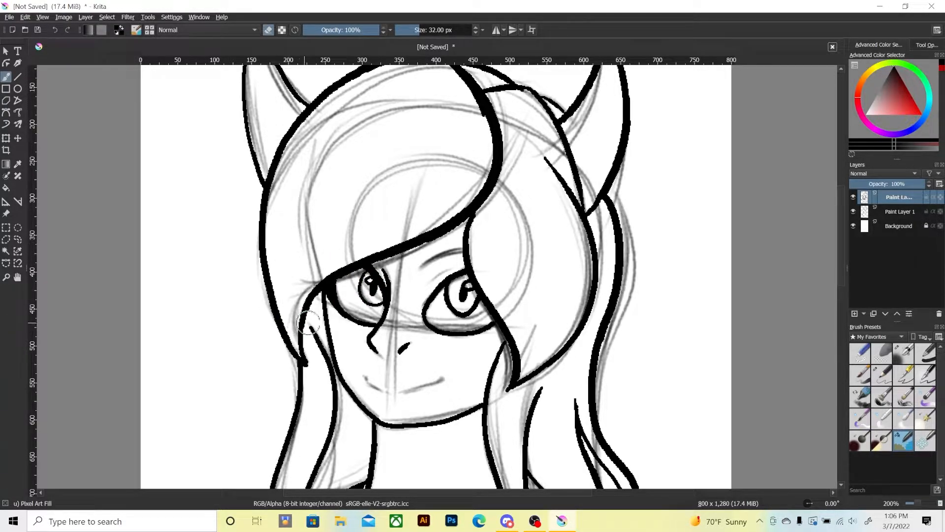
{"action": "key", "text": "e"}
{"action": "mouse_move", "coordinate": [433, 278]}
{"action": "left_mouse_down"}
{"action": "mouse_move", "coordinate": [462, 262]}
{"action": "mouse_move", "coordinate": [463, 245]}
{"action": "left_mouse_up"}
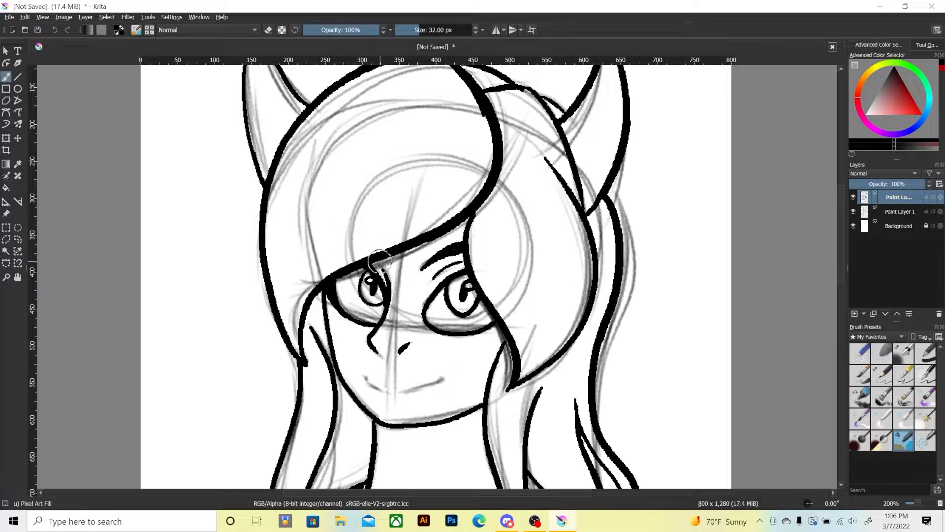
{"action": "left_click_drag", "start_coordinate": [372, 261], "coordinate": [384, 272]}
{"action": "left_click_drag", "start_coordinate": [365, 379], "coordinate": [402, 392]}
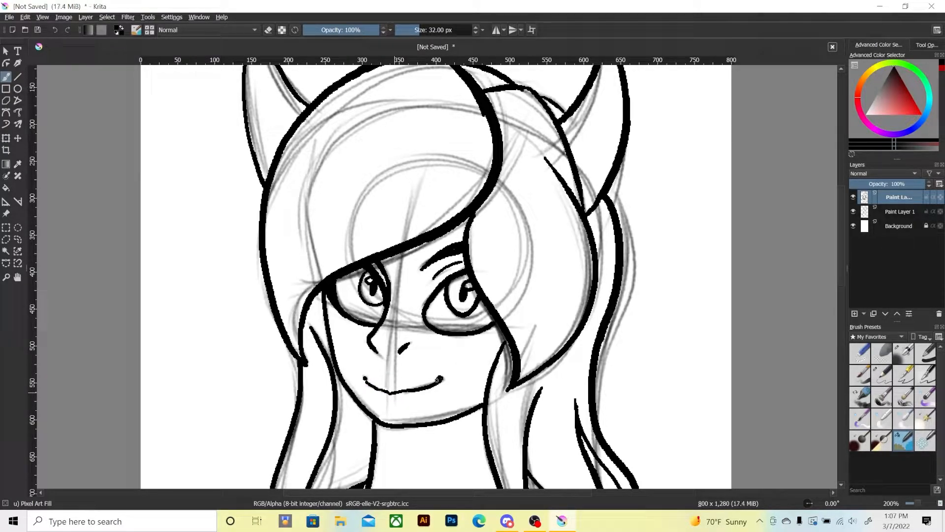
{"action": "mouse_move", "coordinate": [365, 379]}
{"action": "left_mouse_down"}
{"action": "mouse_move", "coordinate": [389, 393]}
{"action": "mouse_move", "coordinate": [431, 392]}
{"action": "left_mouse_up"}
{"action": "key", "text": "ctrl+z"}
{"action": "key", "text": "ctrl+z"}
{"action": "key", "text": "ctrl+z"}
{"action": "key", "text": "ctrl+z"}
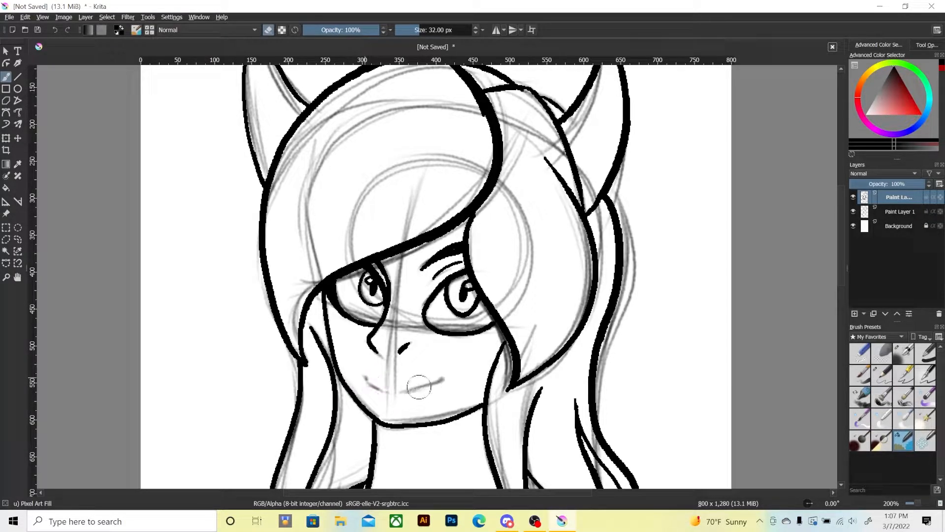
{"action": "left_click_drag", "start_coordinate": [363, 374], "coordinate": [392, 396]}
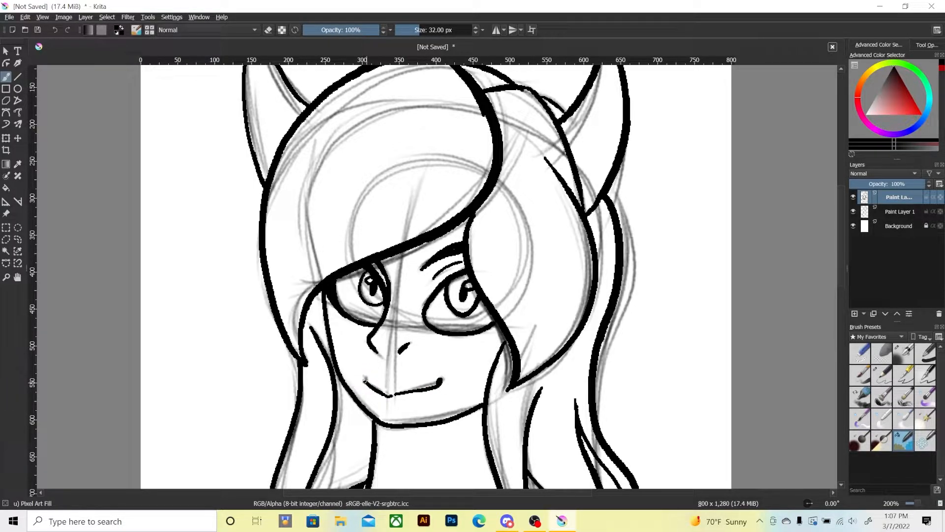
{"action": "left_click_drag", "start_coordinate": [381, 399], "coordinate": [397, 407]}
{"action": "key", "text": "ctrl+z"}
{"action": "key", "text": "ctrl+z"}
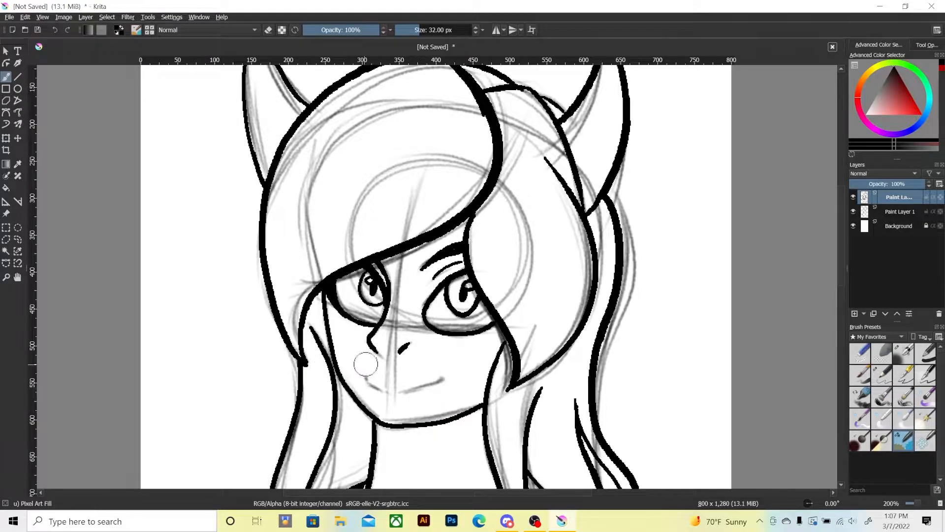
Ink the smiling mouth with small marks at both corners and a short lower-lip stroke beneath it.
{"action": "left_click_drag", "start_coordinate": [365, 380], "coordinate": [383, 386]}
{"action": "left_click_drag", "start_coordinate": [440, 382], "coordinate": [442, 378]}
{"action": "left_click_drag", "start_coordinate": [366, 382], "coordinate": [364, 378]}
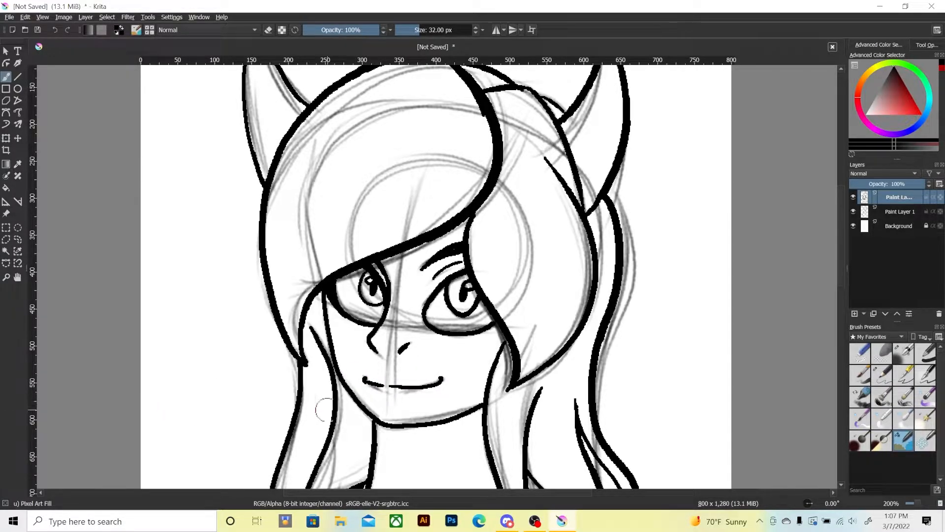
{"action": "left_click_drag", "start_coordinate": [377, 392], "coordinate": [384, 398]}
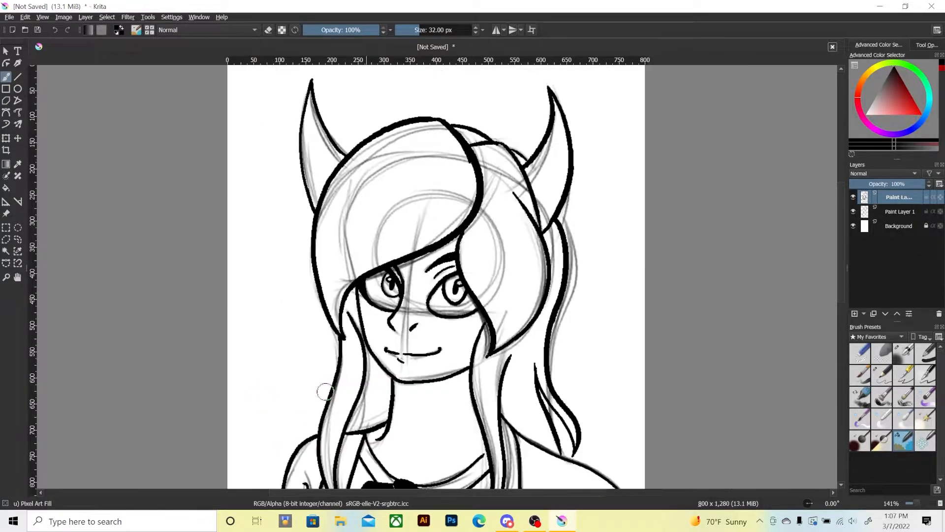
Thicken the right eye's upper lid line up to the hair's edge.
{"action": "key", "text": "1"}
{"action": "key", "text": "ctrl+plus"}
{"action": "key", "text": "ctrl+plus"}
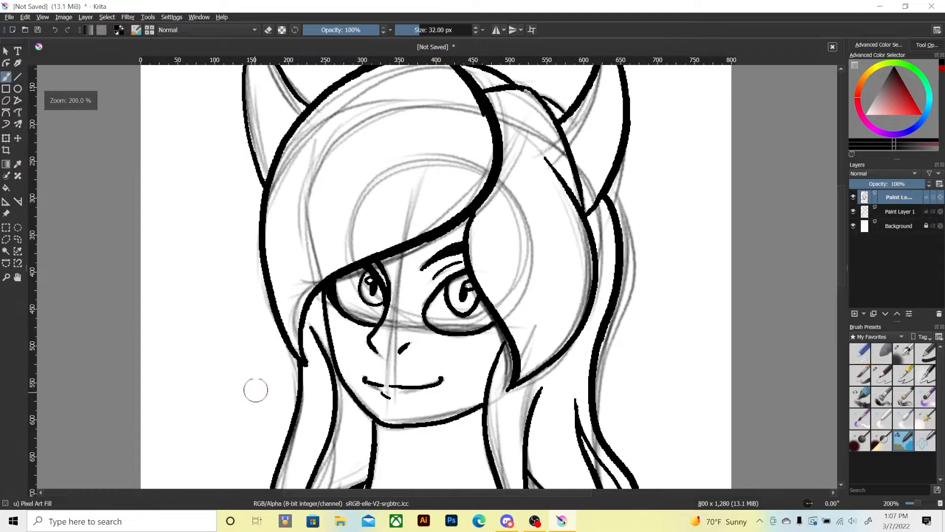
{"action": "left_click_drag", "start_coordinate": [426, 309], "coordinate": [467, 262]}
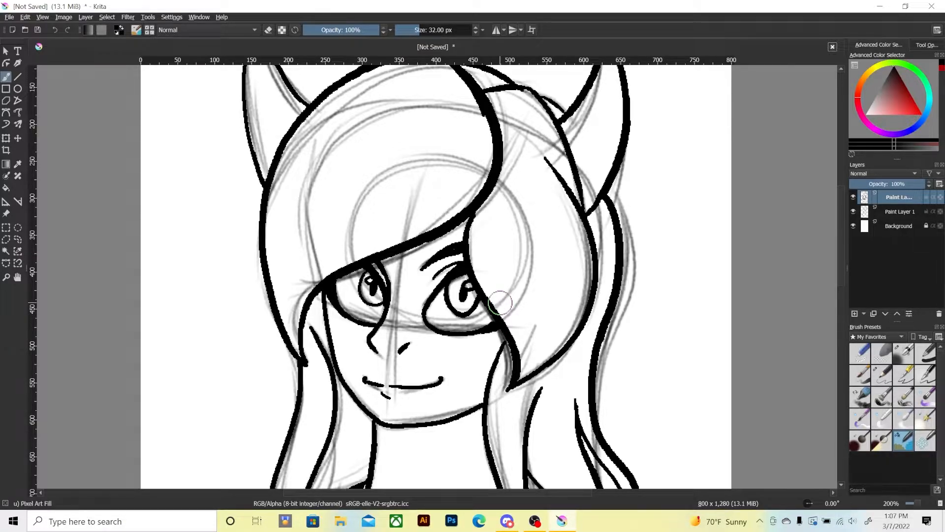
{"action": "key", "text": "minus"}
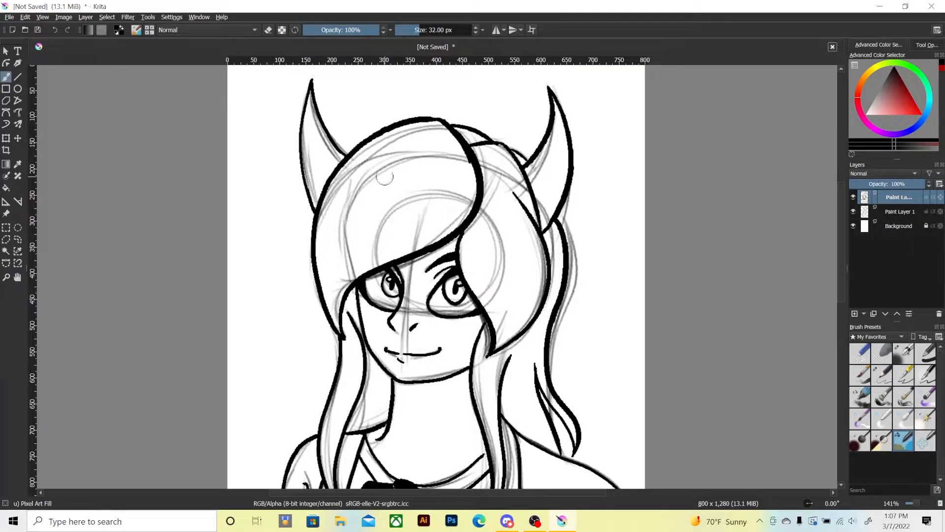
Thin the fringe's heavy edge line by erasing along it, and touch up the fringe's left tip.
{"action": "key", "text": "e"}
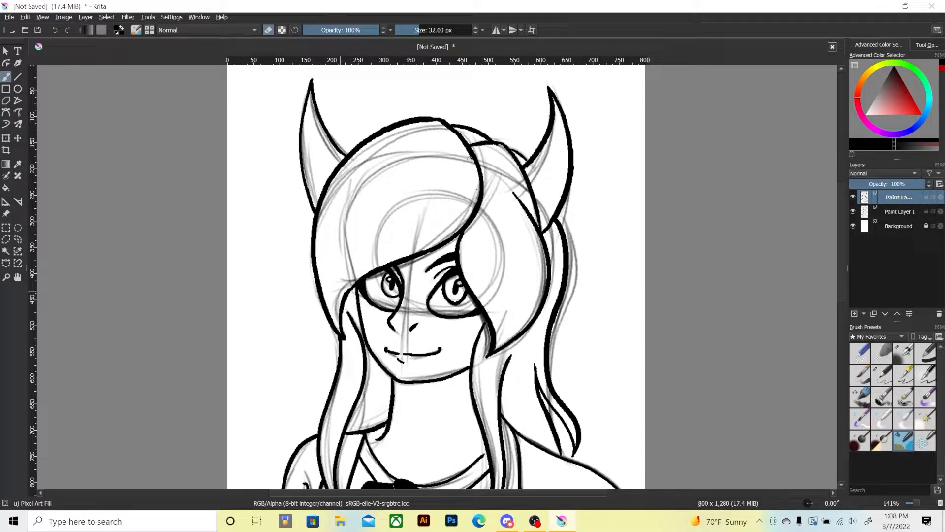
{"action": "key", "text": "e"}
{"action": "mouse_move", "coordinate": [340, 342]}
{"action": "left_mouse_down"}
{"action": "mouse_move", "coordinate": [338, 311]}
{"action": "mouse_move", "coordinate": [354, 281]}
{"action": "left_mouse_up"}
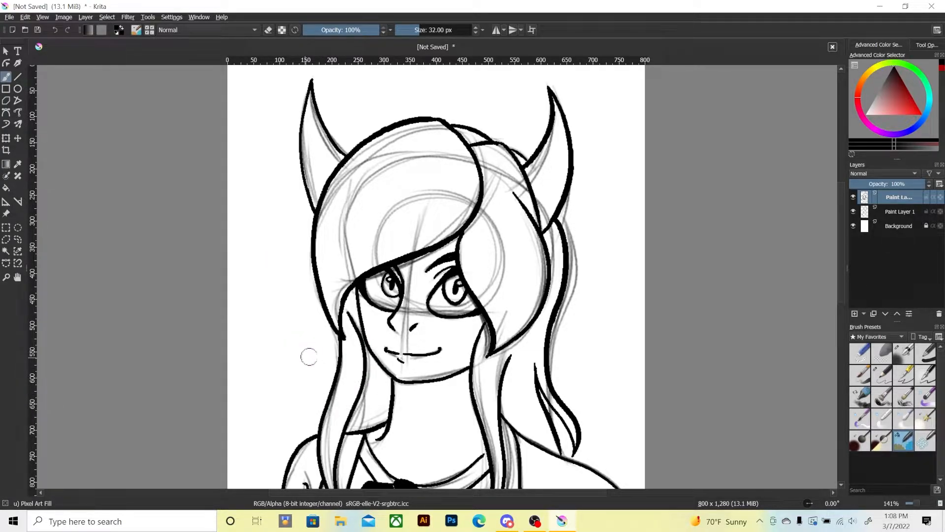
Ink the back-hair tuft flicking out above the left shoulder and the neck's right line from jaw to collar.
{"action": "mouse_move", "coordinate": [308, 363]}
{"action": "left_mouse_down"}
{"action": "mouse_move", "coordinate": [314, 322]}
{"action": "mouse_move", "coordinate": [298, 394]}
{"action": "mouse_move", "coordinate": [321, 393]}
{"action": "mouse_move", "coordinate": [302, 376]}
{"action": "left_mouse_up"}
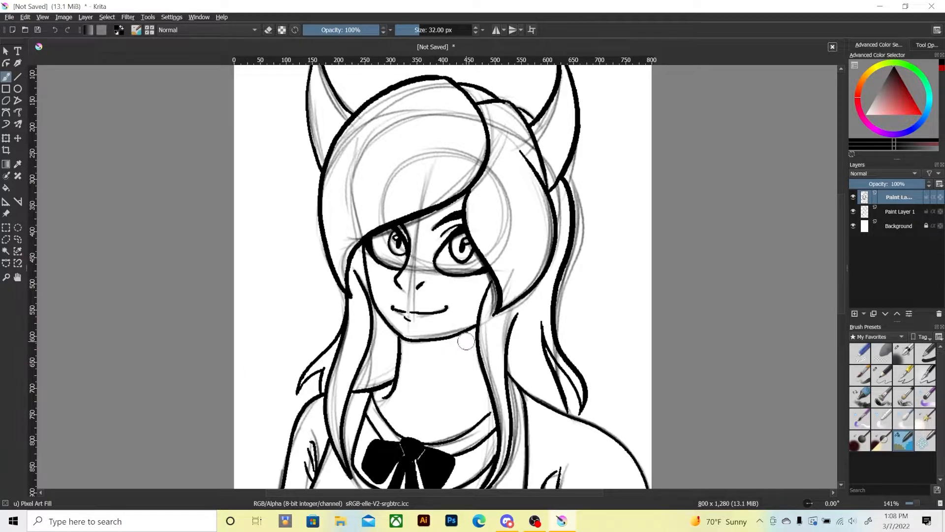
{"action": "left_click_drag", "start_coordinate": [471, 338], "coordinate": [455, 423]}
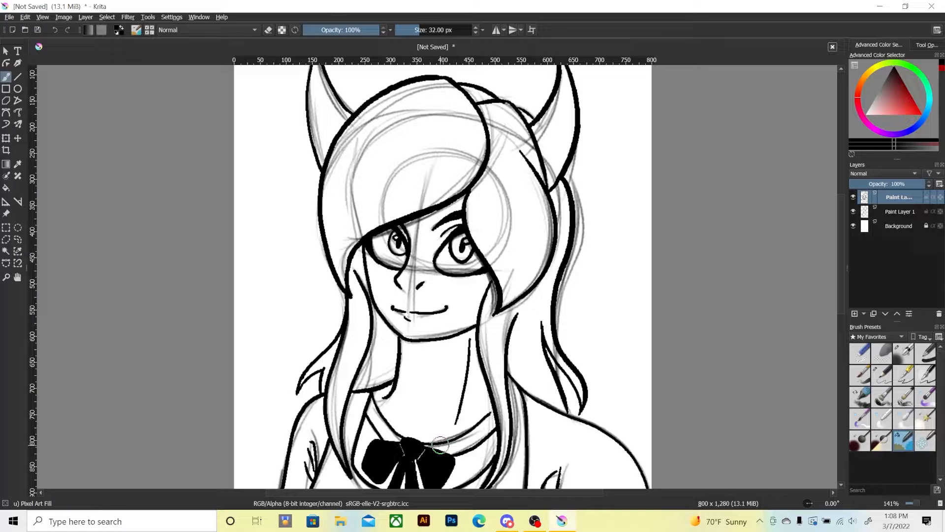
{"action": "scroll", "coordinate": [440, 445], "scroll_direction": "down", "scroll_amount": 3}
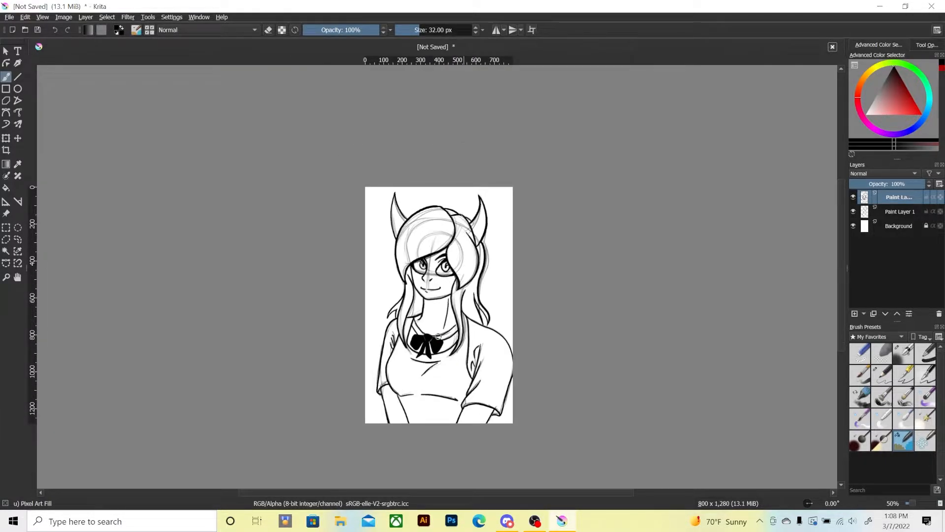
Hide the rough sketch layer, Paint Layer 1, beneath the inked line art.
{"action": "scroll", "coordinate": [438, 336], "scroll_direction": "up", "scroll_amount": 2}
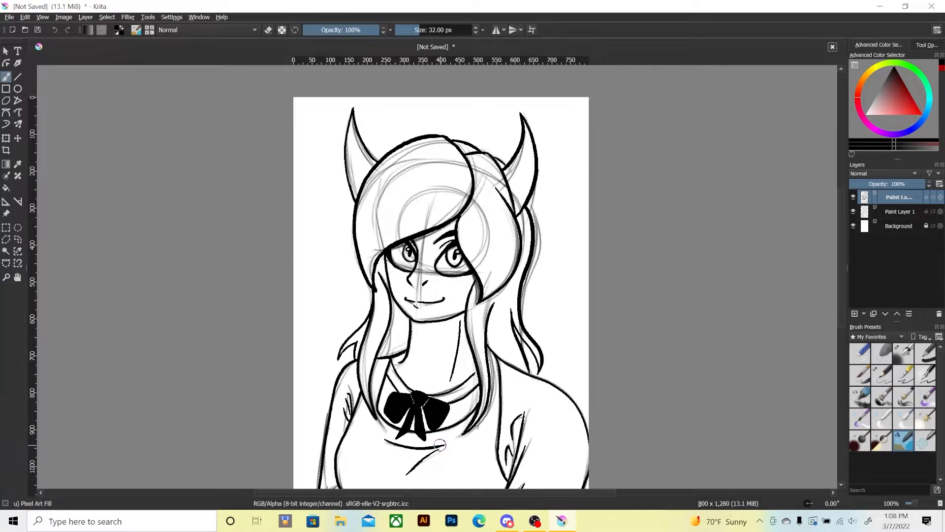
{"action": "left_click_drag", "start_coordinate": [359, 278], "coordinate": [338, 311]}
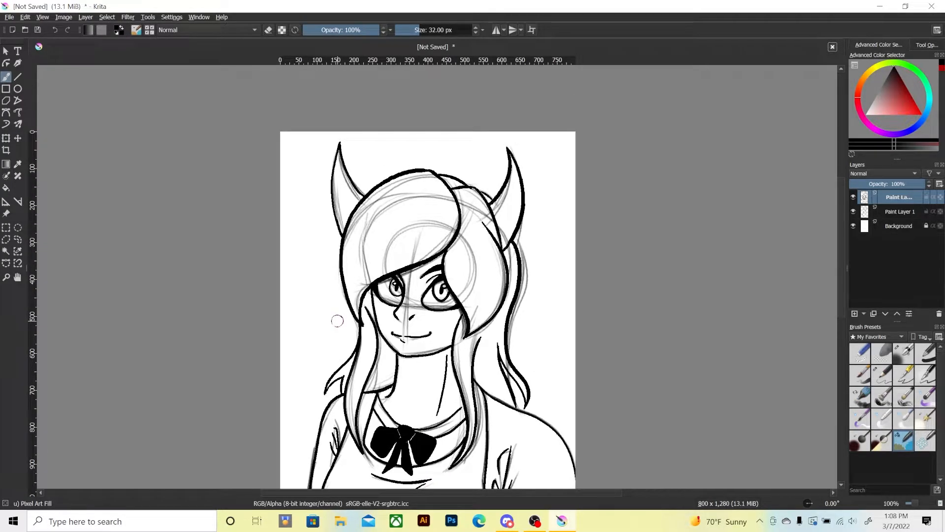
{"action": "scroll", "coordinate": [337, 321], "scroll_direction": "up", "scroll_amount": 1}
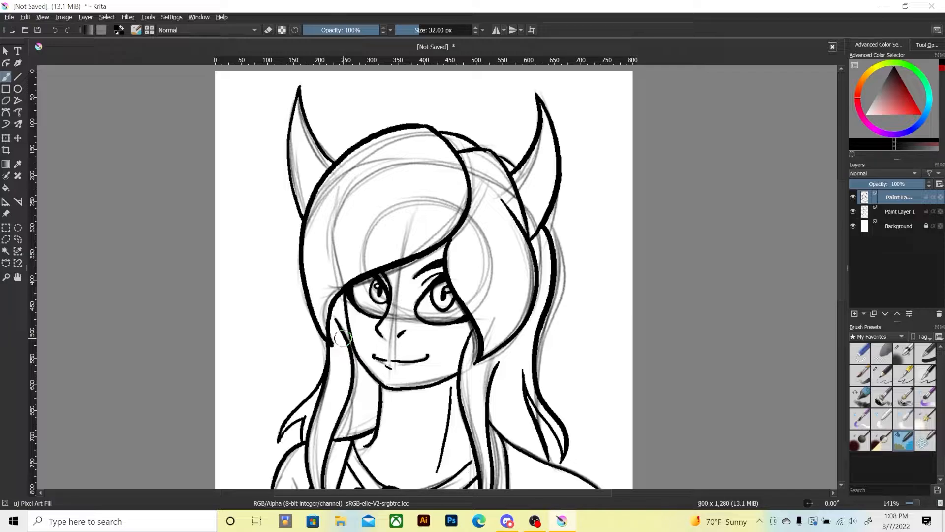
{"action": "key", "text": "ctrl+minus"}
{"action": "left_click_drag", "start_coordinate": [311, 345], "coordinate": [333, 285]}
{"action": "key", "text": "ctrl+minus"}
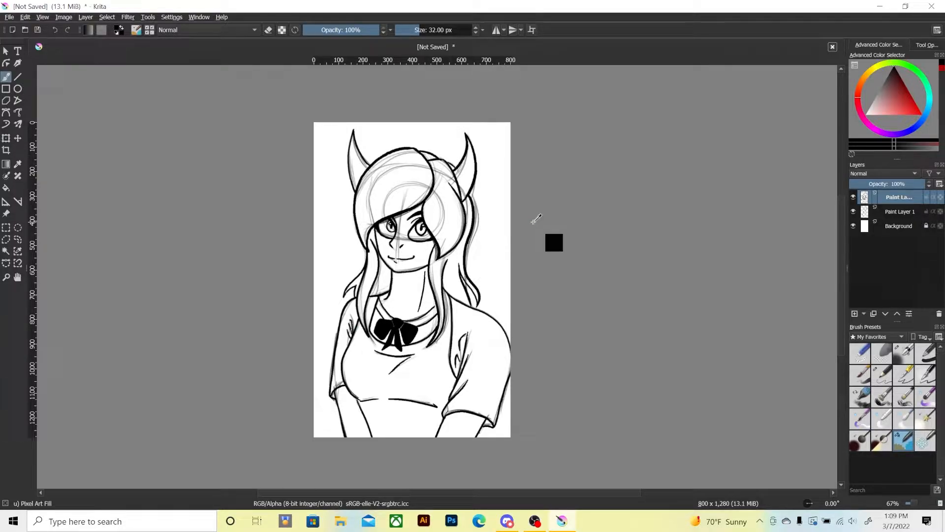
{"action": "scroll", "coordinate": [536, 218], "scroll_direction": "down", "scroll_amount": 1}
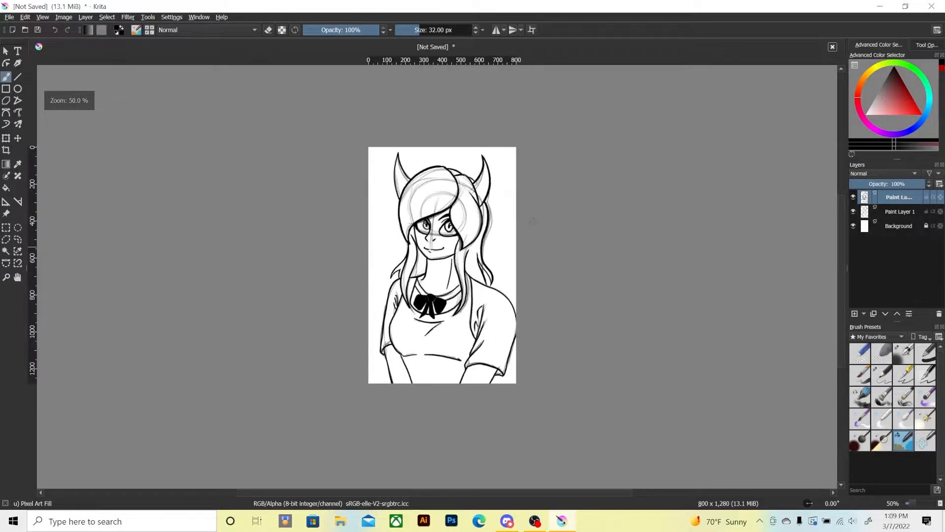
{"action": "scroll", "coordinate": [533, 222], "scroll_direction": "up", "scroll_amount": 2}
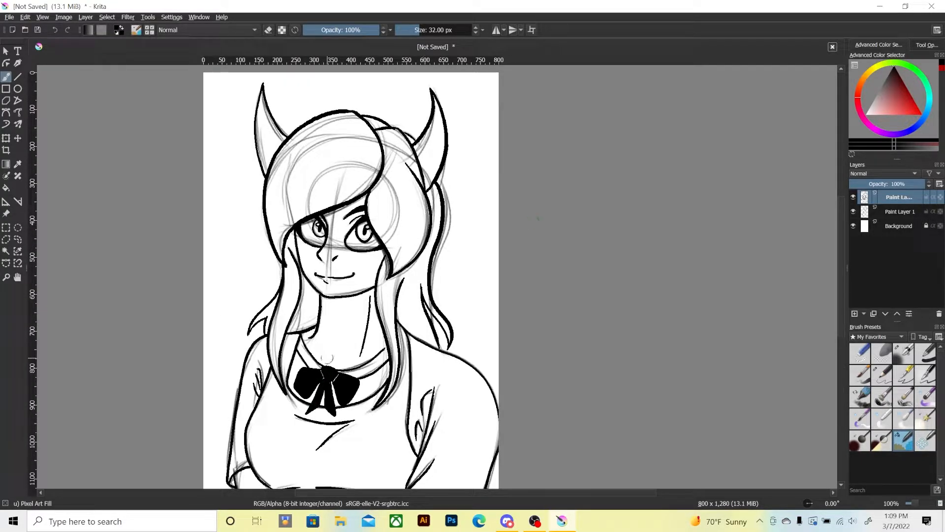
{"action": "left_click_drag", "start_coordinate": [266, 320], "coordinate": [322, 304]}
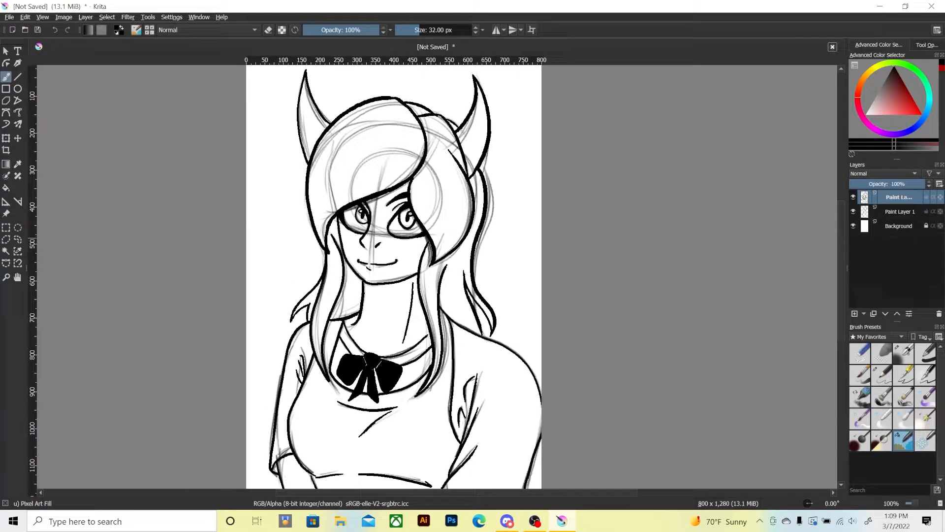
{"action": "left_click", "coordinate": [853, 210]}
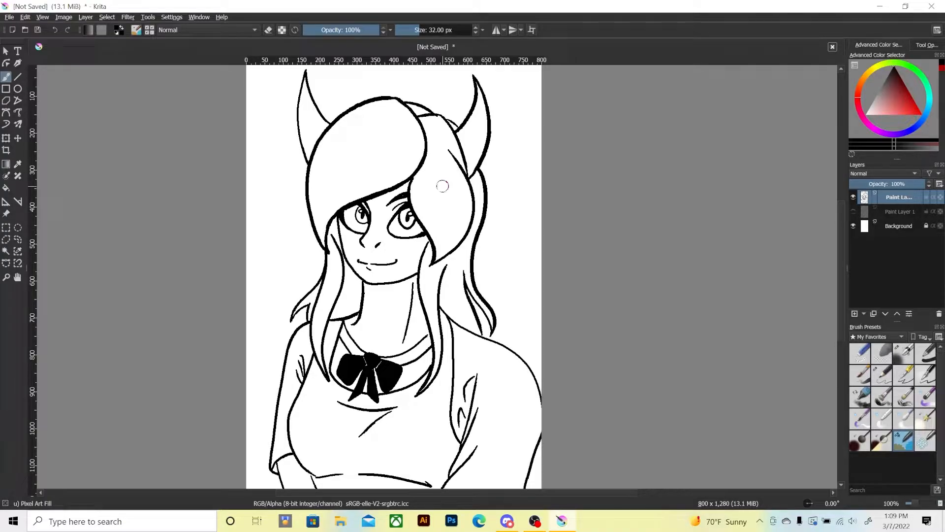
Ink a curved, pointed tail shape rising behind the right shoulder and a rounded shape between it and the back hair.
{"action": "scroll", "coordinate": [442, 186], "scroll_direction": "down", "scroll_amount": 1}
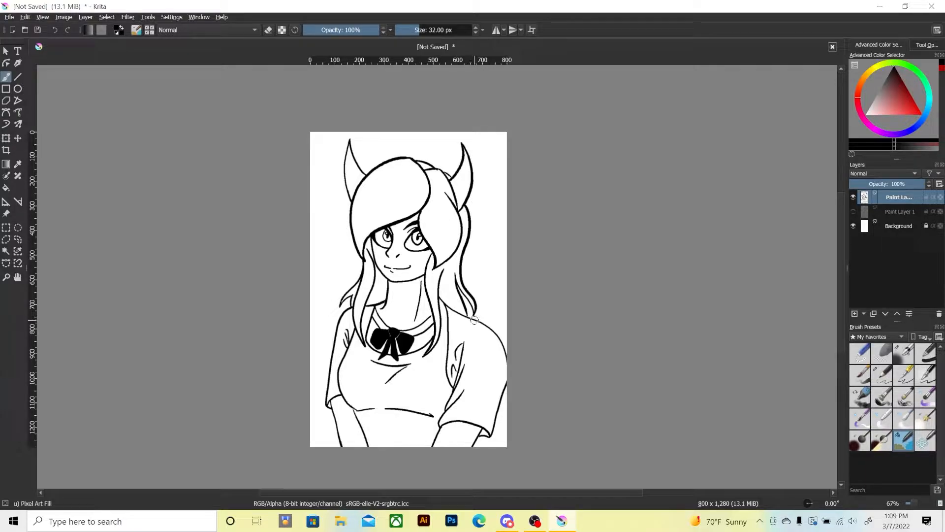
{"action": "mouse_move", "coordinate": [474, 319]}
{"action": "left_mouse_down"}
{"action": "mouse_move", "coordinate": [487, 284]}
{"action": "mouse_move", "coordinate": [476, 255]}
{"action": "mouse_move", "coordinate": [506, 297]}
{"action": "left_mouse_up"}
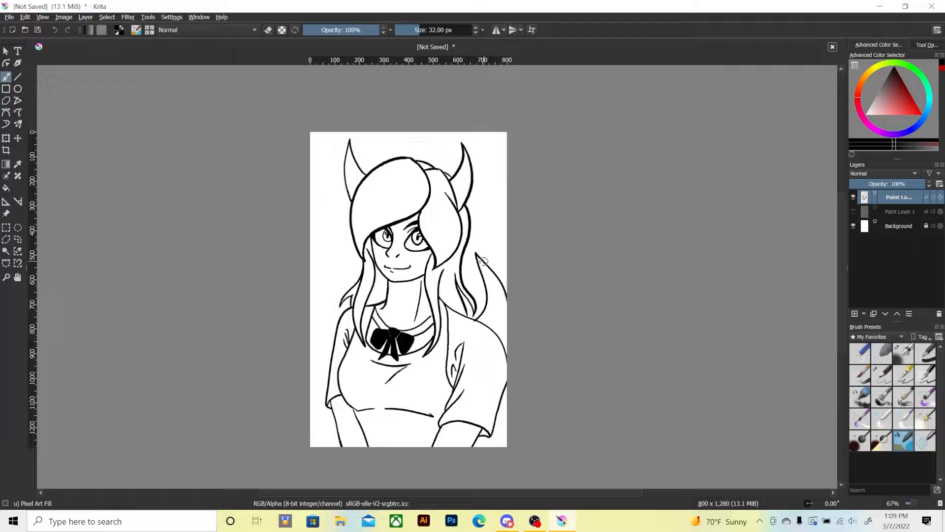
{"action": "left_click_drag", "start_coordinate": [488, 233], "coordinate": [470, 227]}
{"action": "key", "text": "e"}
{"action": "key", "text": "e"}
{"action": "key", "text": "plus"}
{"action": "key", "text": "plus"}
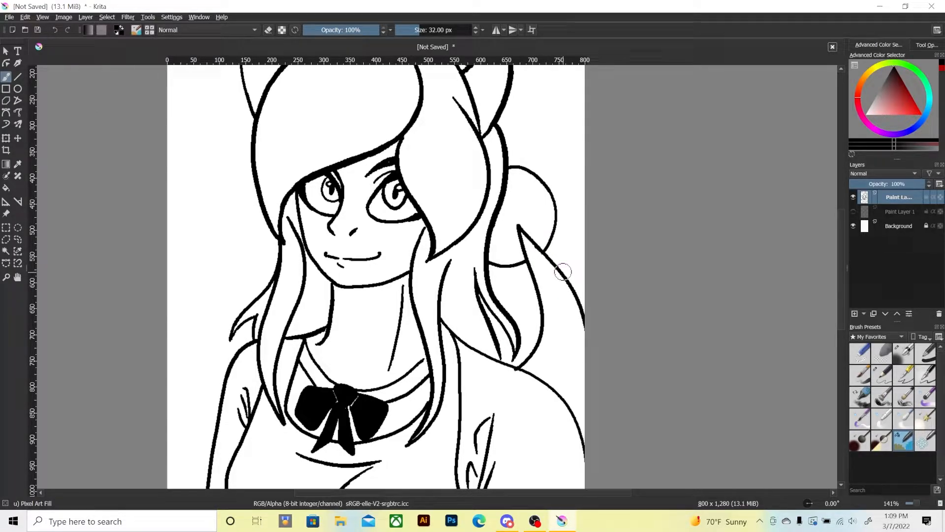
{"action": "key", "text": "minus"}
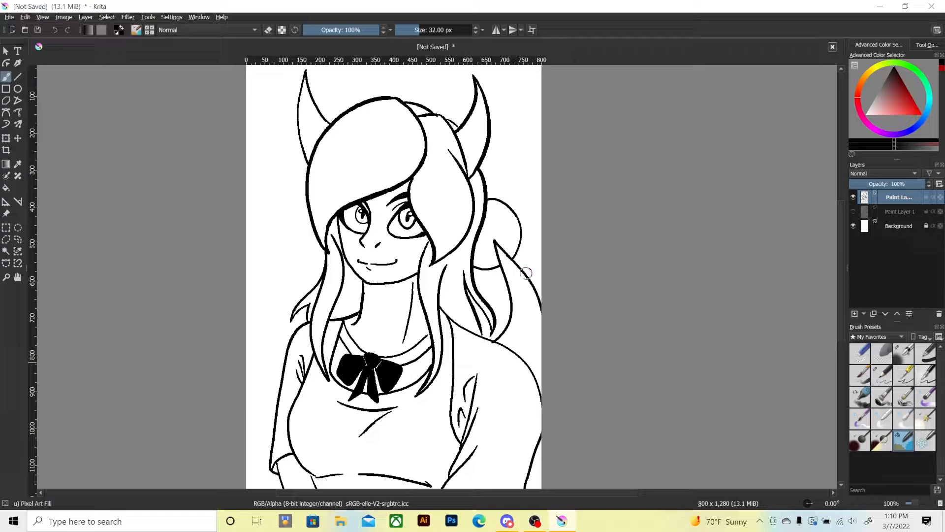
Set the brush colour to a light green.
{"action": "left_click_drag", "start_coordinate": [308, 302], "coordinate": [331, 349]}
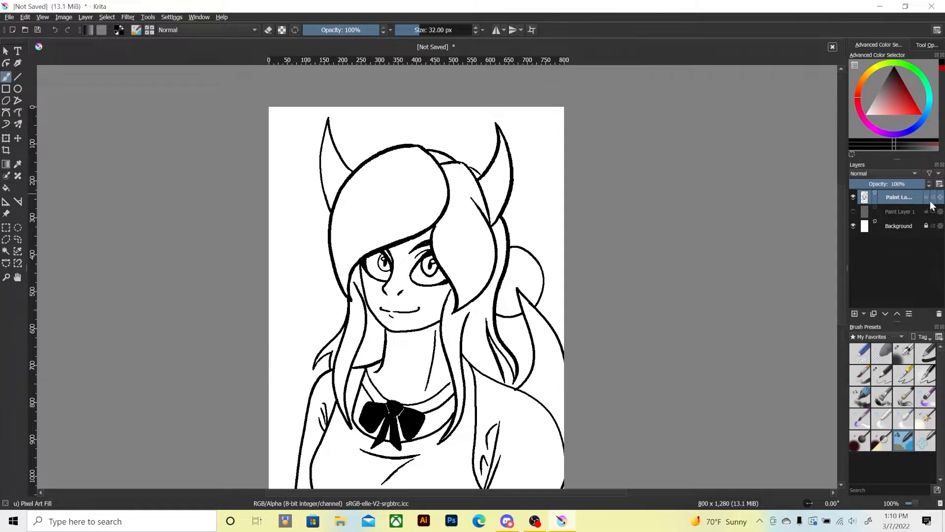
{"action": "left_click_drag", "start_coordinate": [891, 86], "coordinate": [896, 93]}
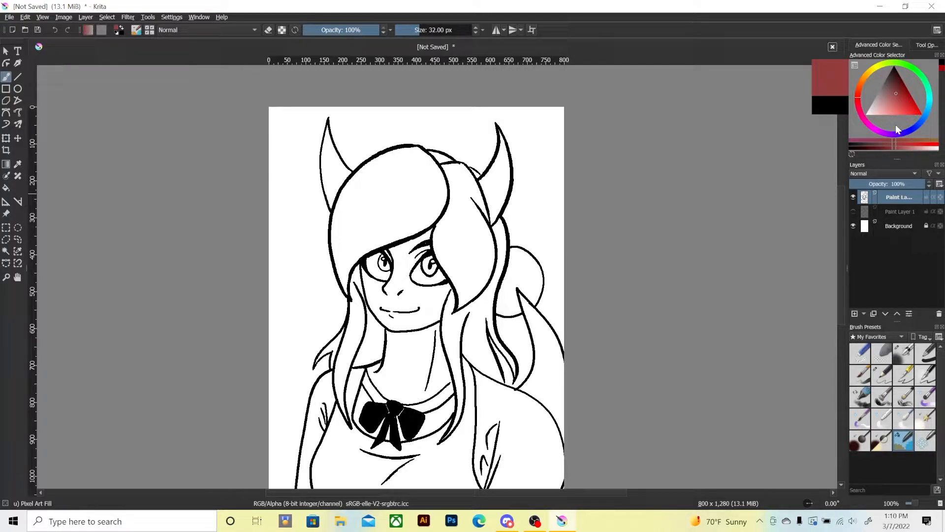
{"action": "left_click", "coordinate": [914, 75]}
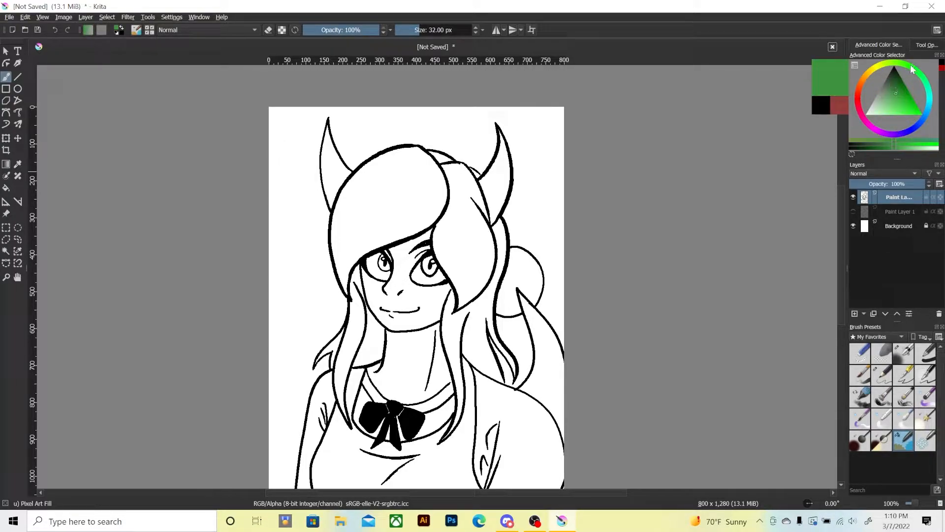
{"action": "mouse_move", "coordinate": [899, 90]}
{"action": "left_mouse_down"}
{"action": "mouse_move", "coordinate": [904, 113]}
{"action": "mouse_move", "coordinate": [906, 101]}
{"action": "mouse_move", "coordinate": [892, 113]}
{"action": "left_mouse_up"}
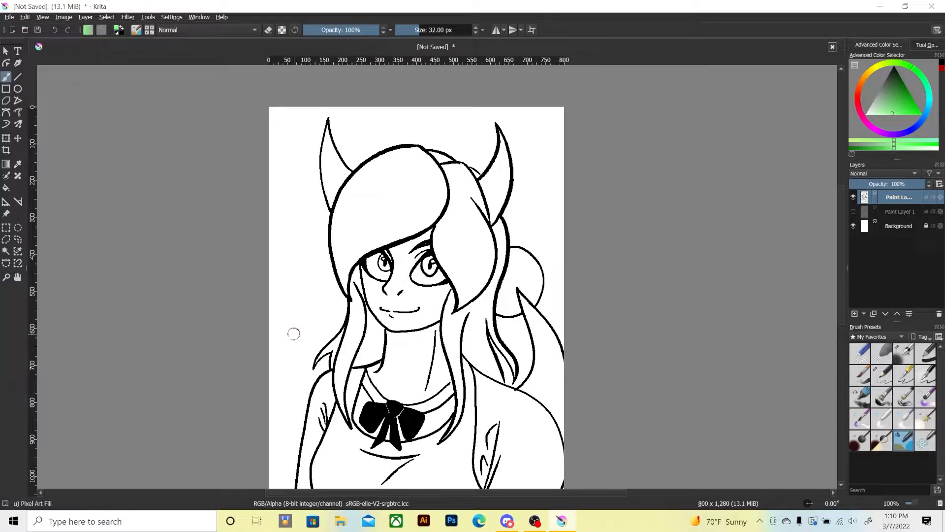
{"action": "left_click_drag", "start_coordinate": [339, 255], "coordinate": [343, 283]}
{"action": "key", "text": "ctrl+z"}
{"action": "left_click_drag", "start_coordinate": [531, 227], "coordinate": [260, 209]}
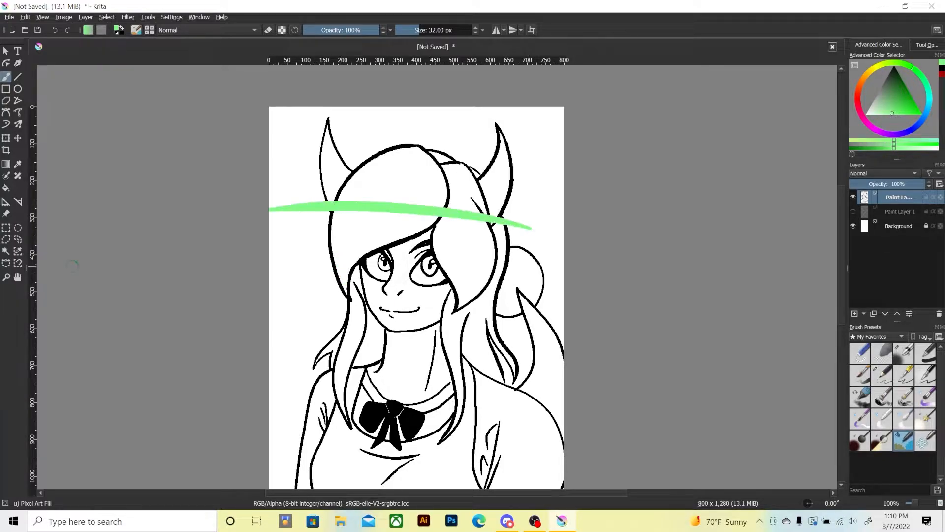
{"action": "key", "text": "ctrl+z"}
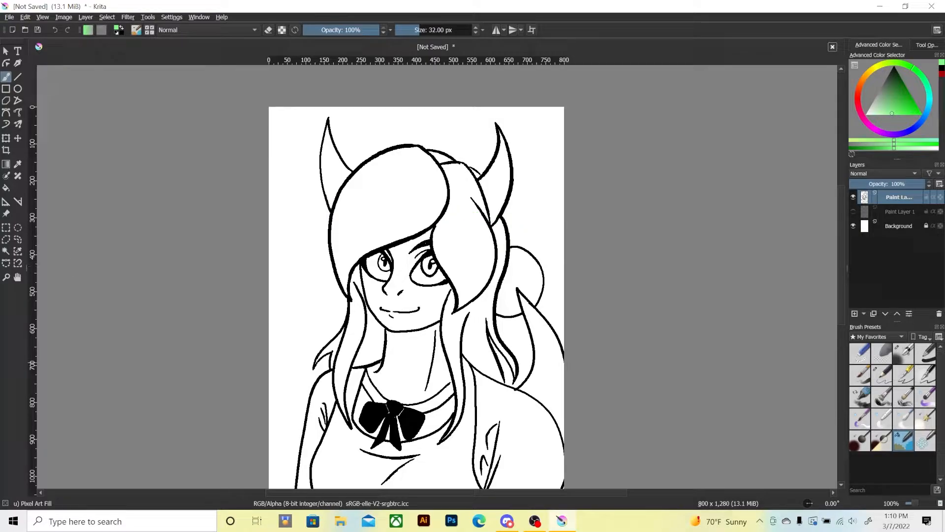
Add a paint layer below the line art and colour the fringe and the top hair sections light green on it.
{"action": "left_click", "coordinate": [854, 314]}
{"action": "left_click_drag", "start_coordinate": [891, 198], "coordinate": [890, 212]}
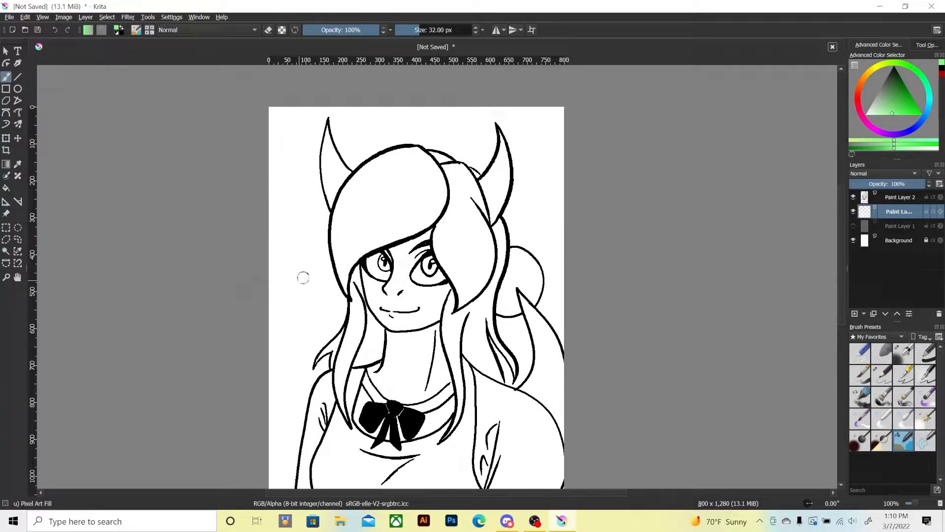
{"action": "mouse_move", "coordinate": [435, 244]}
{"action": "left_mouse_down"}
{"action": "mouse_move", "coordinate": [438, 226]}
{"action": "mouse_move", "coordinate": [445, 266]}
{"action": "mouse_move", "coordinate": [471, 280]}
{"action": "mouse_move", "coordinate": [460, 305]}
{"action": "mouse_move", "coordinate": [482, 247]}
{"action": "mouse_move", "coordinate": [439, 220]}
{"action": "mouse_move", "coordinate": [466, 288]}
{"action": "mouse_move", "coordinate": [490, 255]}
{"action": "left_mouse_up"}
{"action": "mouse_move", "coordinate": [452, 192]}
{"action": "left_mouse_down"}
{"action": "mouse_move", "coordinate": [469, 208]}
{"action": "mouse_move", "coordinate": [453, 165]}
{"action": "mouse_move", "coordinate": [479, 222]}
{"action": "mouse_move", "coordinate": [461, 167]}
{"action": "mouse_move", "coordinate": [485, 244]}
{"action": "mouse_move", "coordinate": [475, 203]}
{"action": "mouse_move", "coordinate": [436, 156]}
{"action": "left_mouse_up"}
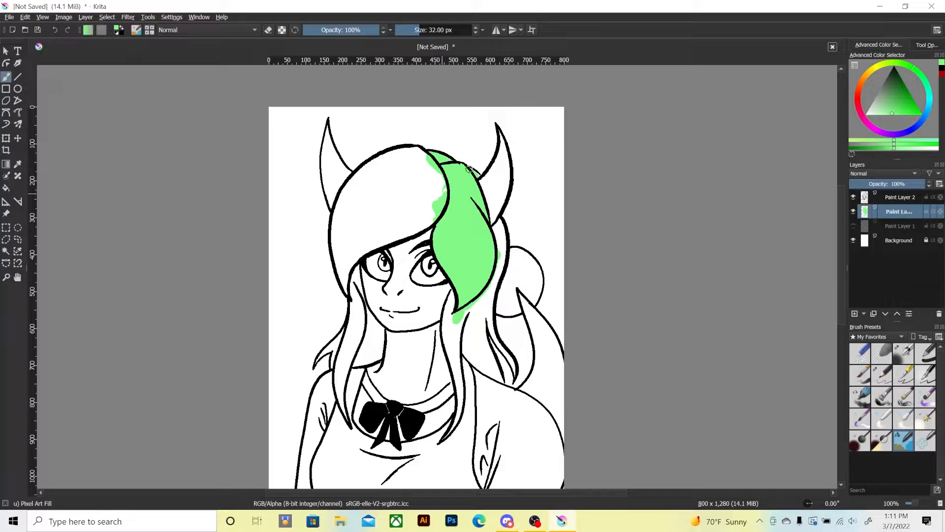
{"action": "mouse_move", "coordinate": [417, 150]}
{"action": "left_mouse_down"}
{"action": "mouse_move", "coordinate": [441, 199]}
{"action": "mouse_move", "coordinate": [421, 154]}
{"action": "mouse_move", "coordinate": [433, 214]}
{"action": "mouse_move", "coordinate": [362, 251]}
{"action": "mouse_move", "coordinate": [348, 267]}
{"action": "mouse_move", "coordinate": [350, 298]}
{"action": "mouse_move", "coordinate": [339, 218]}
{"action": "mouse_move", "coordinate": [365, 179]}
{"action": "mouse_move", "coordinate": [413, 152]}
{"action": "mouse_move", "coordinate": [381, 158]}
{"action": "mouse_move", "coordinate": [343, 189]}
{"action": "mouse_move", "coordinate": [336, 224]}
{"action": "mouse_move", "coordinate": [346, 268]}
{"action": "mouse_move", "coordinate": [429, 214]}
{"action": "mouse_move", "coordinate": [437, 195]}
{"action": "mouse_move", "coordinate": [423, 228]}
{"action": "mouse_move", "coordinate": [365, 252]}
{"action": "mouse_move", "coordinate": [386, 226]}
{"action": "mouse_move", "coordinate": [338, 238]}
{"action": "mouse_move", "coordinate": [351, 215]}
{"action": "mouse_move", "coordinate": [366, 246]}
{"action": "mouse_move", "coordinate": [412, 182]}
{"action": "mouse_move", "coordinate": [419, 215]}
{"action": "mouse_move", "coordinate": [443, 199]}
{"action": "left_mouse_up"}
Erase the green spilling outside the hair outline around the left horn and the fringe's left edge.
{"action": "key", "text": "e"}
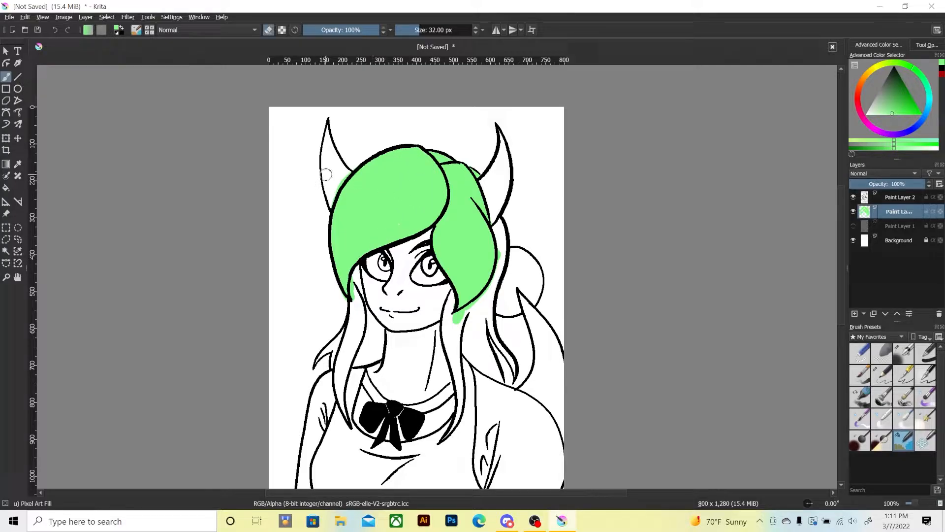
{"action": "mouse_move", "coordinate": [322, 179]}
{"action": "left_mouse_down"}
{"action": "mouse_move", "coordinate": [339, 201]}
{"action": "mouse_move", "coordinate": [344, 178]}
{"action": "left_mouse_up"}
{"action": "key", "text": "e"}
{"action": "key", "text": "e"}
{"action": "left_click_drag", "start_coordinate": [330, 296], "coordinate": [334, 294]}
{"action": "key", "text": "e"}
Colour the right-side back hair and front lock light green, erasing the spill along the neck and chest.
{"action": "mouse_move", "coordinate": [500, 222]}
{"action": "left_mouse_down"}
{"action": "mouse_move", "coordinate": [492, 328]}
{"action": "mouse_move", "coordinate": [512, 365]}
{"action": "left_mouse_up"}
{"action": "mouse_move", "coordinate": [474, 303]}
{"action": "left_mouse_down"}
{"action": "mouse_move", "coordinate": [459, 343]}
{"action": "mouse_move", "coordinate": [486, 285]}
{"action": "mouse_move", "coordinate": [468, 353]}
{"action": "mouse_move", "coordinate": [496, 377]}
{"action": "mouse_move", "coordinate": [482, 342]}
{"action": "left_mouse_up"}
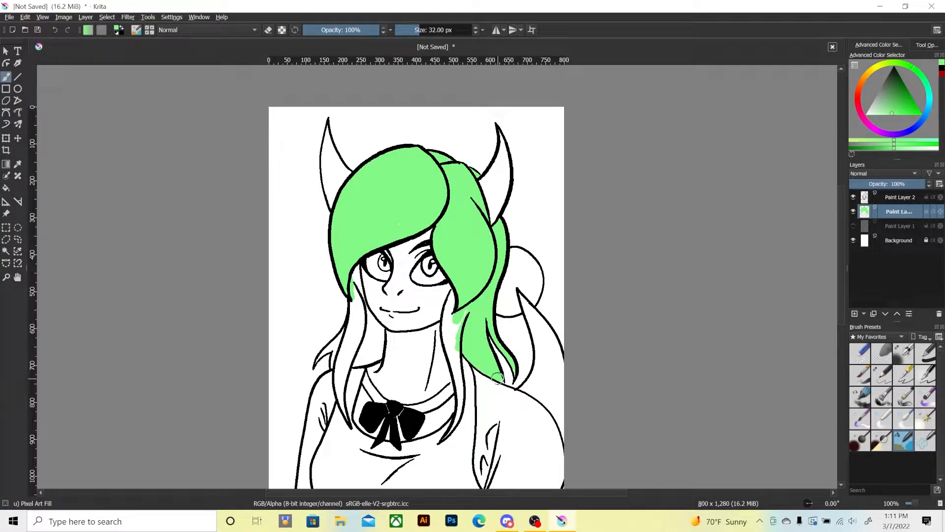
{"action": "mouse_move", "coordinate": [448, 314]}
{"action": "left_mouse_down"}
{"action": "mouse_move", "coordinate": [444, 344]}
{"action": "mouse_move", "coordinate": [454, 288]}
{"action": "mouse_move", "coordinate": [451, 357]}
{"action": "mouse_move", "coordinate": [449, 335]}
{"action": "mouse_move", "coordinate": [459, 369]}
{"action": "mouse_move", "coordinate": [458, 356]}
{"action": "mouse_move", "coordinate": [446, 438]}
{"action": "left_mouse_up"}
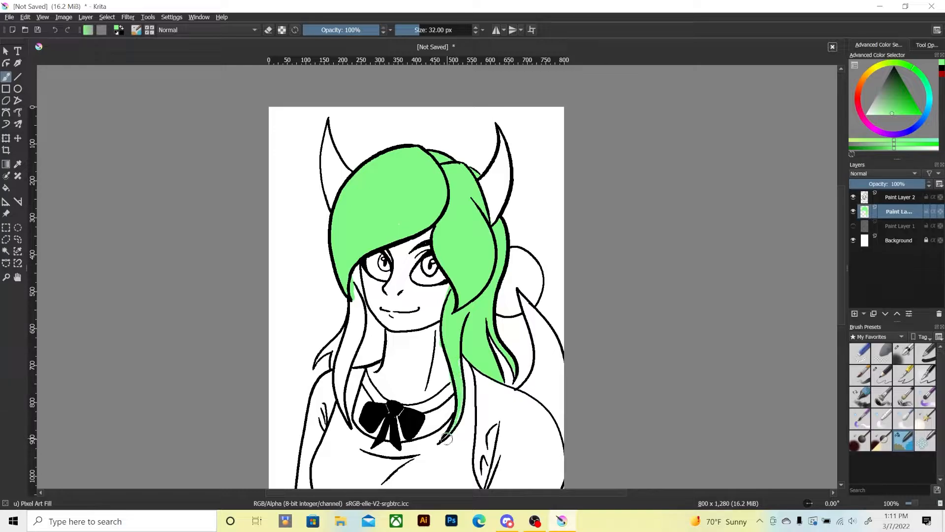
{"action": "key", "text": "e"}
{"action": "mouse_move", "coordinate": [434, 332]}
{"action": "left_mouse_down"}
{"action": "mouse_move", "coordinate": [451, 387]}
{"action": "mouse_move", "coordinate": [437, 438]}
{"action": "left_mouse_up"}
{"action": "key", "text": "e"}
{"action": "key", "text": "e"}
{"action": "key", "text": "e"}
Colour the left-side lock and back-hair tuft light green, erasing the spill over the shoulder and background.
{"action": "mouse_move", "coordinate": [346, 340]}
{"action": "left_mouse_down"}
{"action": "mouse_move", "coordinate": [355, 281]}
{"action": "mouse_move", "coordinate": [361, 311]}
{"action": "mouse_move", "coordinate": [358, 282]}
{"action": "mouse_move", "coordinate": [379, 342]}
{"action": "mouse_move", "coordinate": [374, 356]}
{"action": "mouse_move", "coordinate": [347, 366]}
{"action": "mouse_move", "coordinate": [368, 347]}
{"action": "mouse_move", "coordinate": [364, 314]}
{"action": "mouse_move", "coordinate": [364, 341]}
{"action": "mouse_move", "coordinate": [349, 330]}
{"action": "mouse_move", "coordinate": [339, 359]}
{"action": "mouse_move", "coordinate": [343, 349]}
{"action": "mouse_move", "coordinate": [345, 411]}
{"action": "left_mouse_up"}
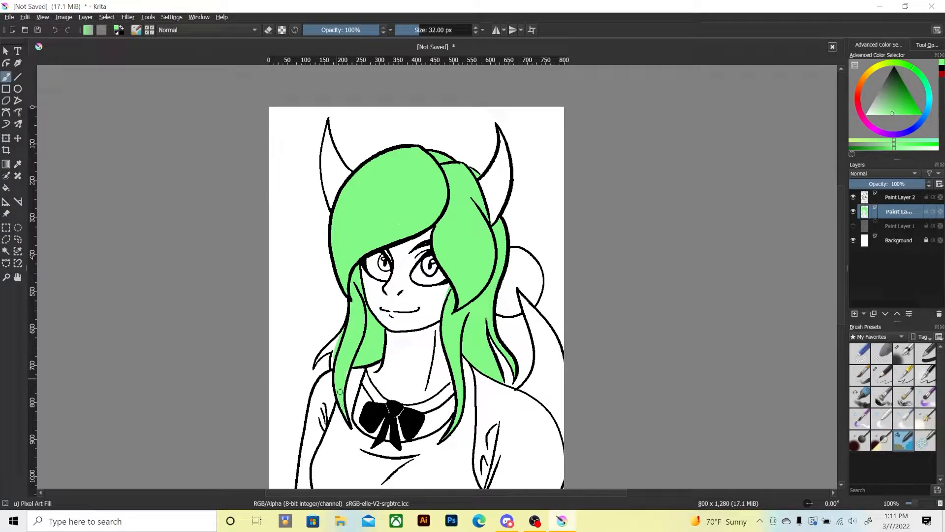
{"action": "key", "text": "e"}
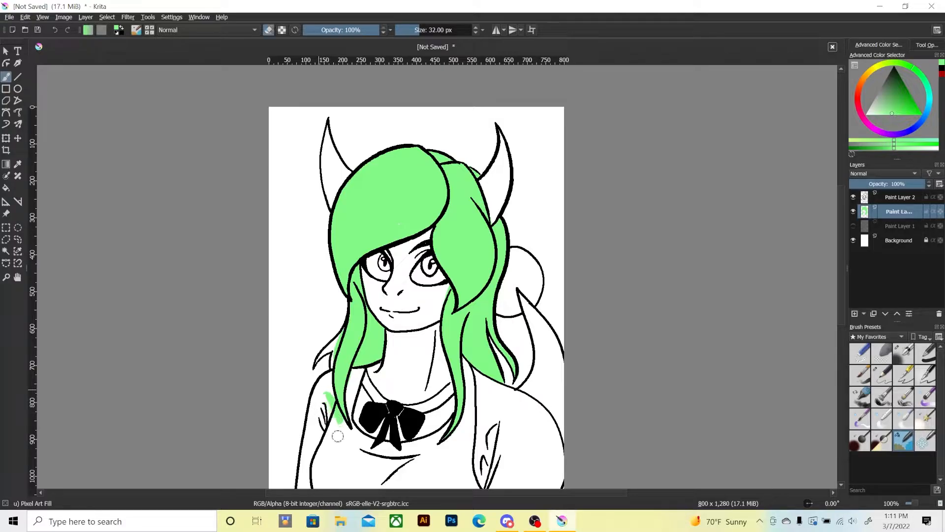
{"action": "key", "text": "e"}
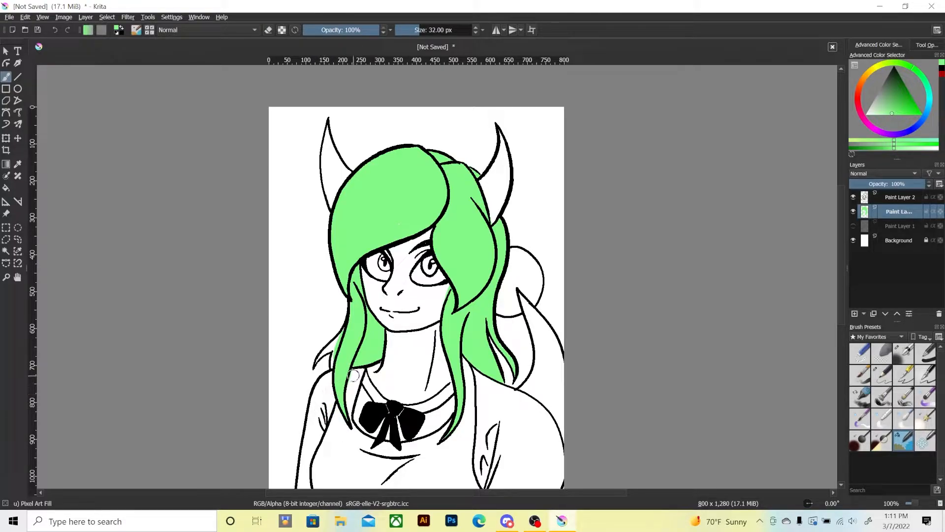
{"action": "key", "text": "e"}
{"action": "key", "text": "e"}
{"action": "left_click_drag", "start_coordinate": [343, 333], "coordinate": [344, 333]}
{"action": "key", "text": "e"}
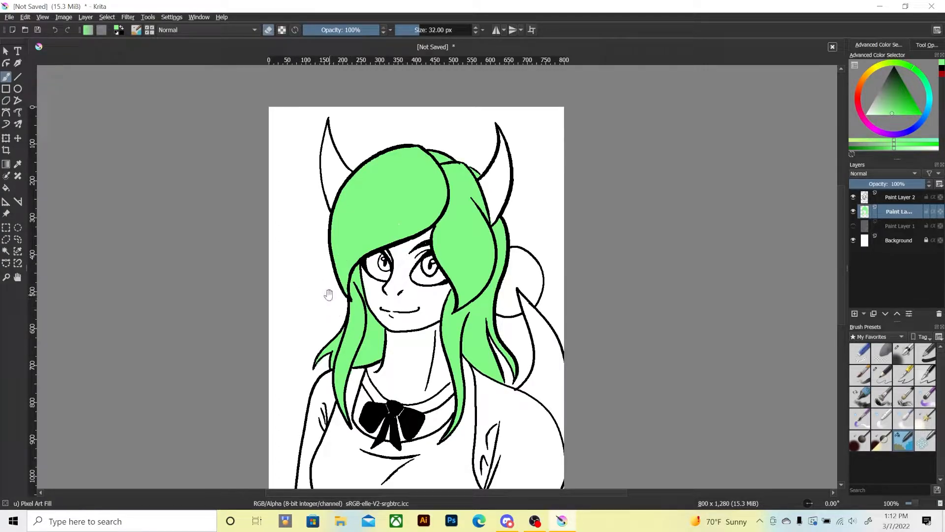
Switch the brush colour to a dark green and colour the left horn with it.
{"action": "left_click_drag", "start_coordinate": [320, 334], "coordinate": [344, 298]}
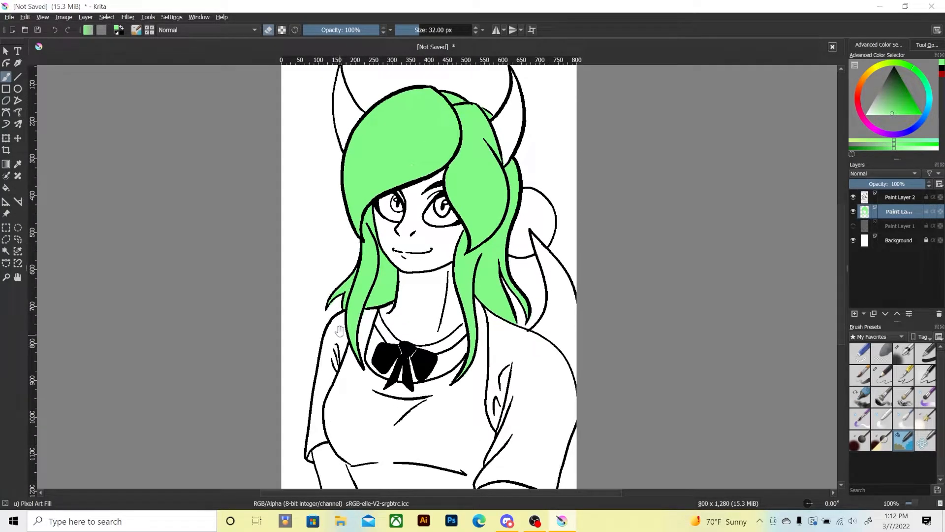
{"action": "left_click_drag", "start_coordinate": [340, 330], "coordinate": [340, 355]}
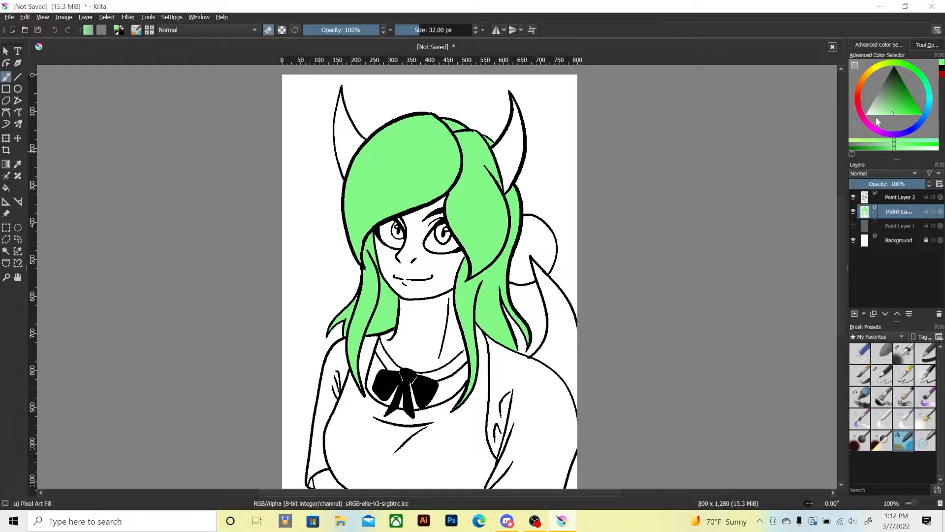
{"action": "left_click_drag", "start_coordinate": [896, 101], "coordinate": [901, 93]}
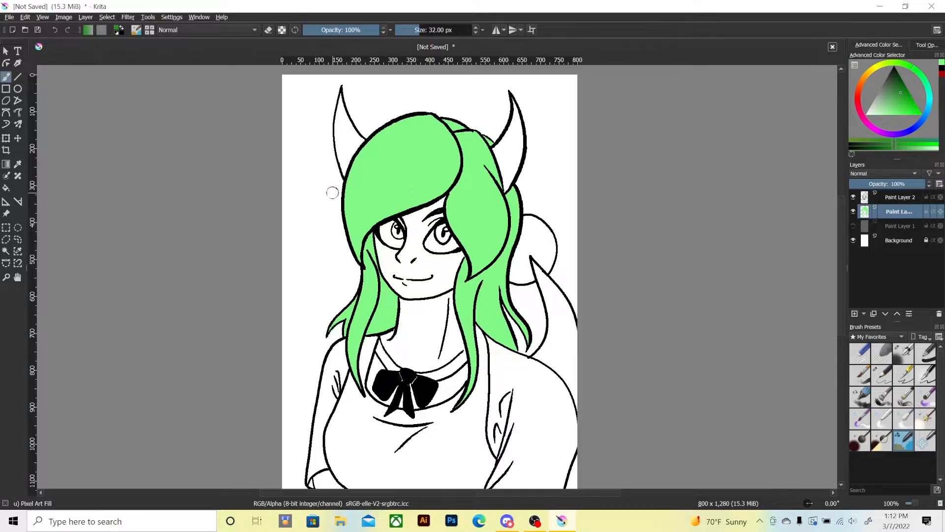
{"action": "mouse_move", "coordinate": [337, 123]}
{"action": "left_mouse_down"}
{"action": "mouse_move", "coordinate": [345, 176]}
{"action": "mouse_move", "coordinate": [362, 142]}
{"action": "mouse_move", "coordinate": [342, 107]}
{"action": "mouse_move", "coordinate": [340, 125]}
{"action": "mouse_move", "coordinate": [335, 120]}
{"action": "mouse_move", "coordinate": [340, 96]}
{"action": "left_mouse_up"}
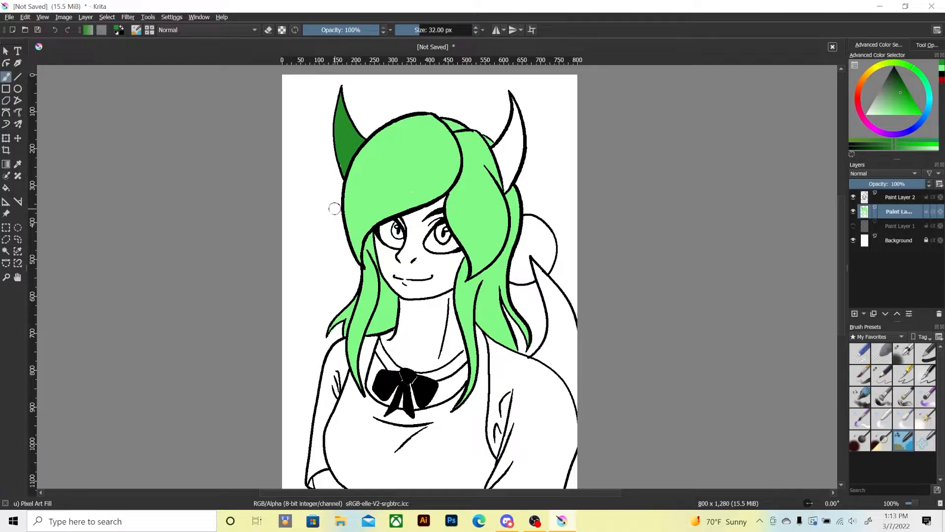
{"action": "left_click", "coordinate": [940, 80]}
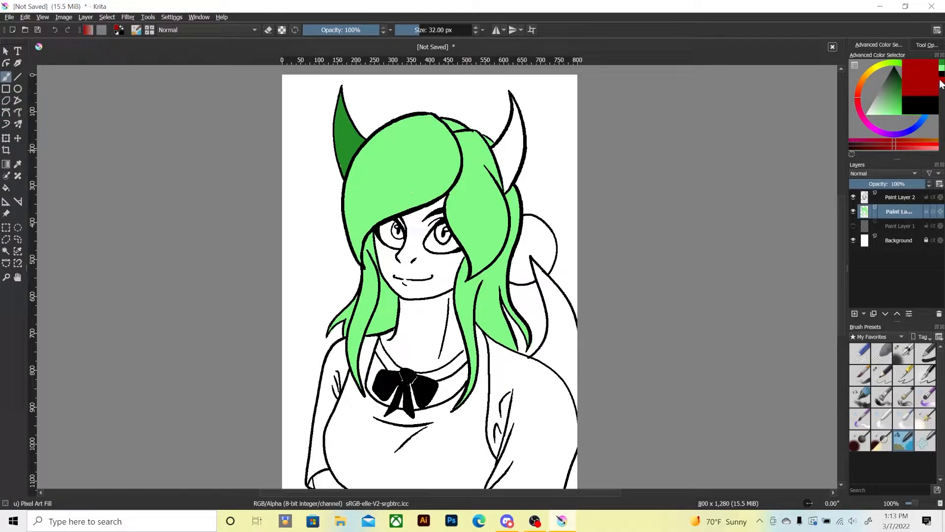
{"action": "left_click", "coordinate": [865, 119]}
{"action": "left_click_drag", "start_coordinate": [893, 108], "coordinate": [883, 113]}
{"action": "mouse_move", "coordinate": [512, 134]}
{"action": "left_mouse_down"}
{"action": "mouse_move", "coordinate": [505, 190]}
{"action": "mouse_move", "coordinate": [494, 147]}
{"action": "mouse_move", "coordinate": [515, 126]}
{"action": "mouse_move", "coordinate": [514, 167]}
{"action": "mouse_move", "coordinate": [511, 102]}
{"action": "left_mouse_up"}
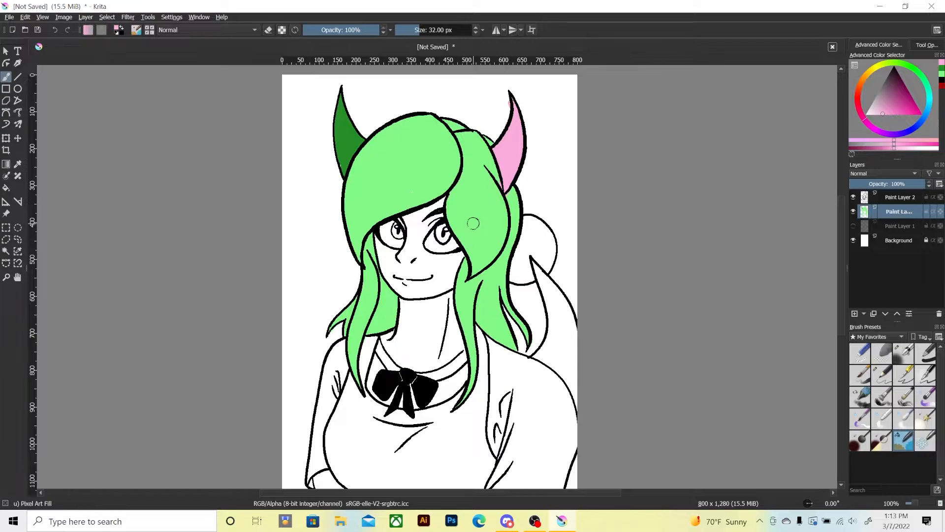
{"action": "key", "text": "ctrl+z"}
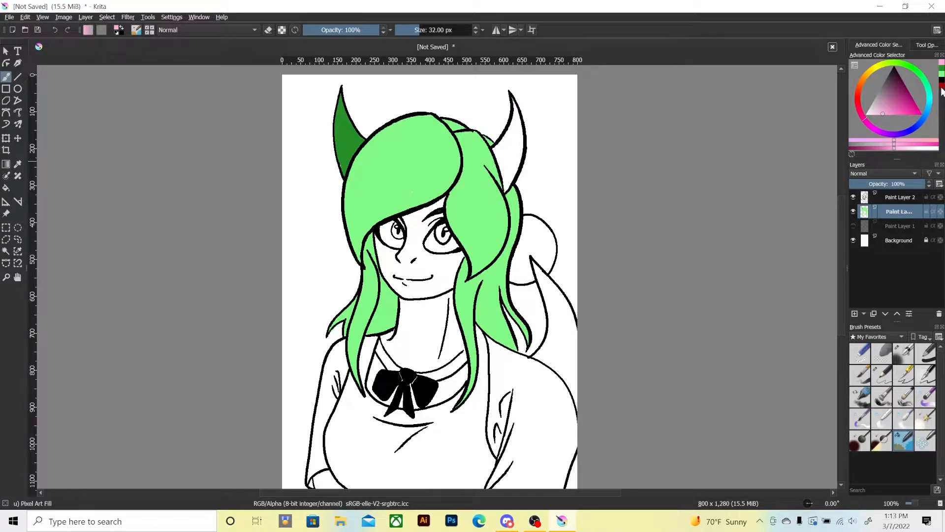
{"action": "left_click", "coordinate": [934, 107]}
{"action": "mouse_move", "coordinate": [499, 149]}
{"action": "left_mouse_down"}
{"action": "mouse_move", "coordinate": [505, 186]}
{"action": "mouse_move", "coordinate": [520, 136]}
{"action": "mouse_move", "coordinate": [510, 165]}
{"action": "mouse_move", "coordinate": [505, 132]}
{"action": "mouse_move", "coordinate": [494, 151]}
{"action": "mouse_move", "coordinate": [512, 101]}
{"action": "mouse_move", "coordinate": [518, 126]}
{"action": "left_mouse_up"}
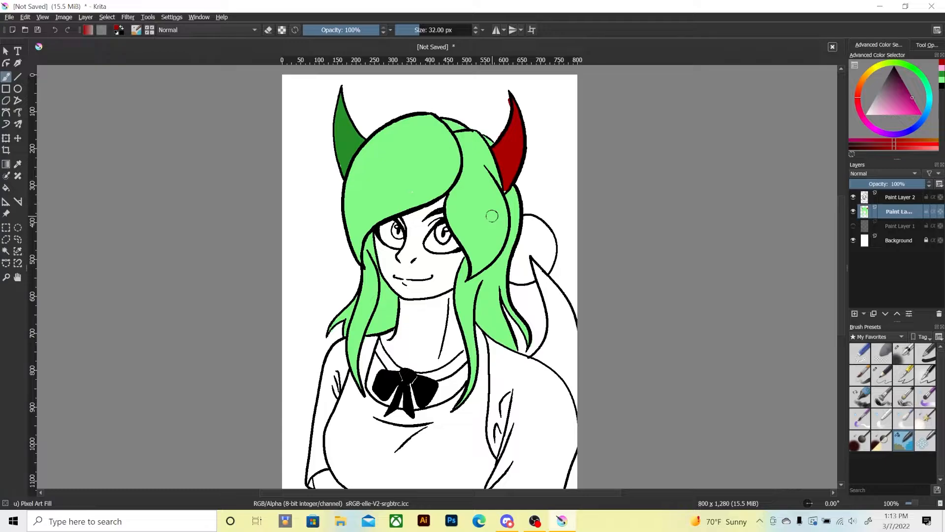
{"action": "key", "text": "ctrl+z"}
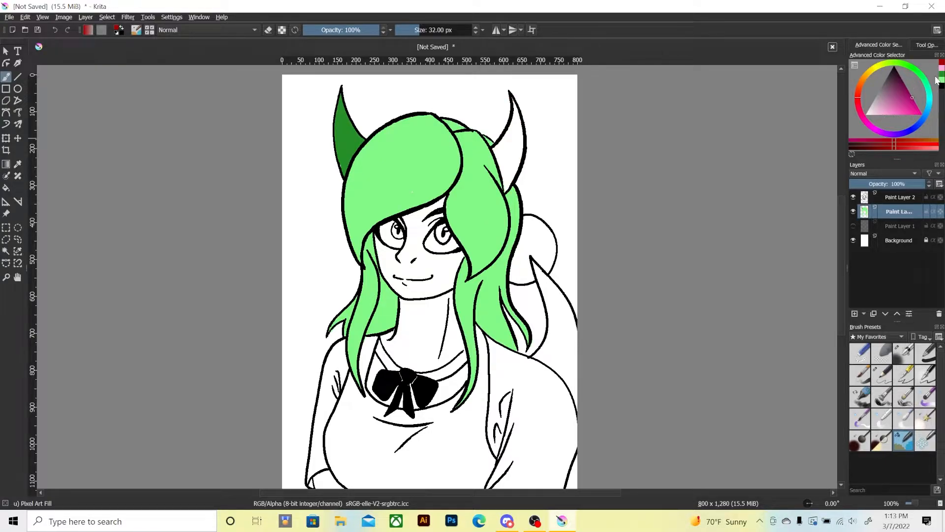
Colour the right horn with the same dark green as the left horn.
{"action": "left_click", "coordinate": [492, 215], "text": "ctrl"}
{"action": "mouse_move", "coordinate": [495, 151]}
{"action": "left_mouse_down"}
{"action": "mouse_move", "coordinate": [503, 189]}
{"action": "mouse_move", "coordinate": [521, 142]}
{"action": "mouse_move", "coordinate": [506, 164]}
{"action": "mouse_move", "coordinate": [516, 135]}
{"action": "mouse_move", "coordinate": [493, 149]}
{"action": "mouse_move", "coordinate": [512, 105]}
{"action": "left_mouse_up"}
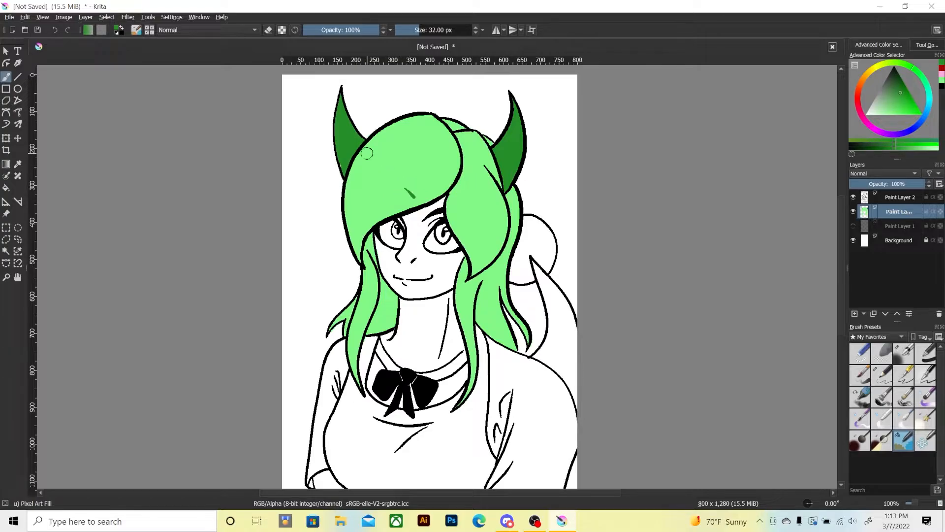
Try colouring both irises dark red.
{"action": "left_click", "coordinate": [941, 80]}
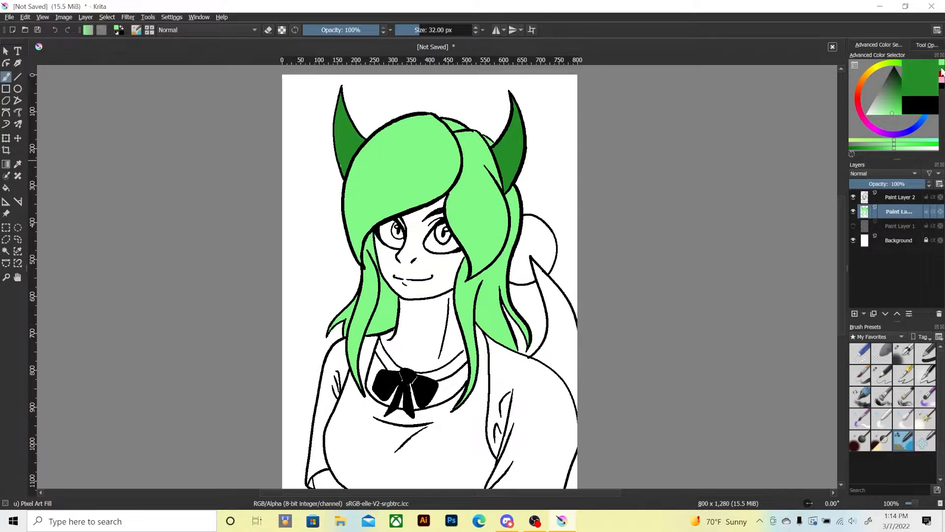
{"action": "left_click", "coordinate": [901, 93]}
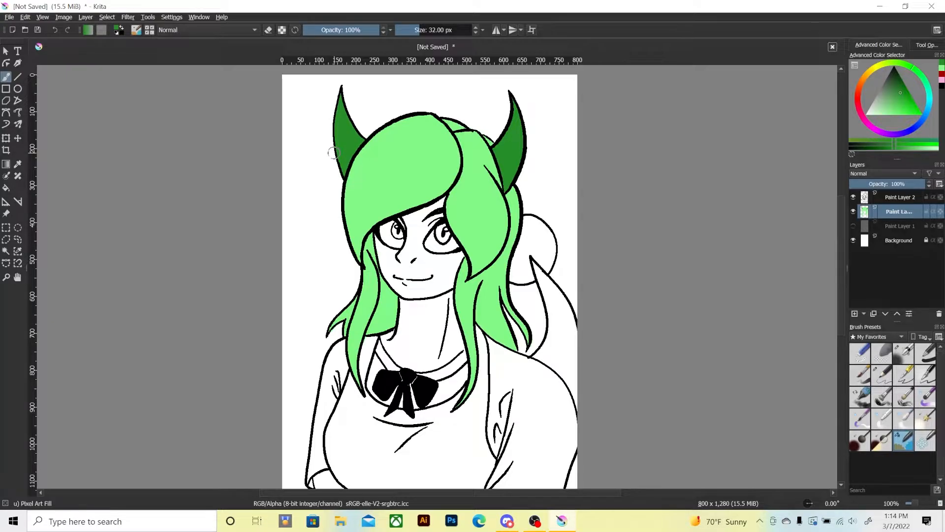
{"action": "left_click_drag", "start_coordinate": [339, 329], "coordinate": [335, 327]}
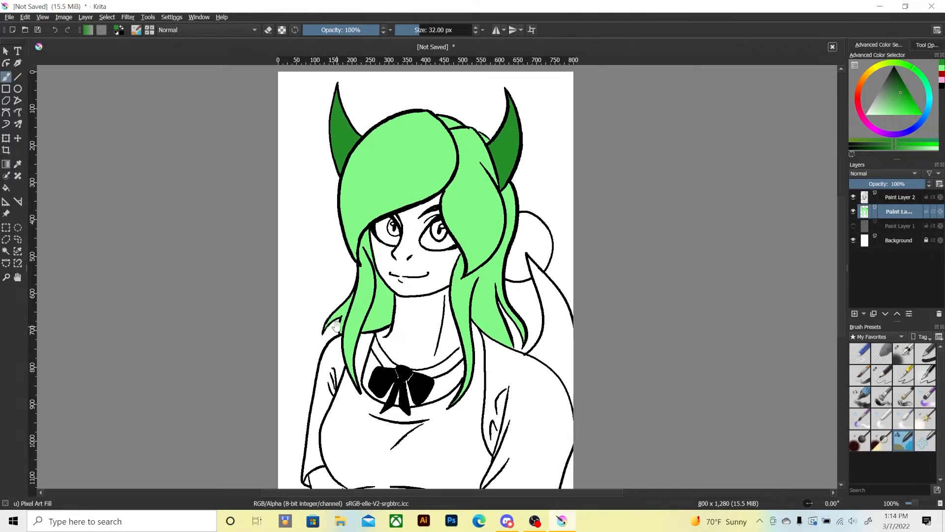
{"action": "left_click", "coordinate": [941, 73]}
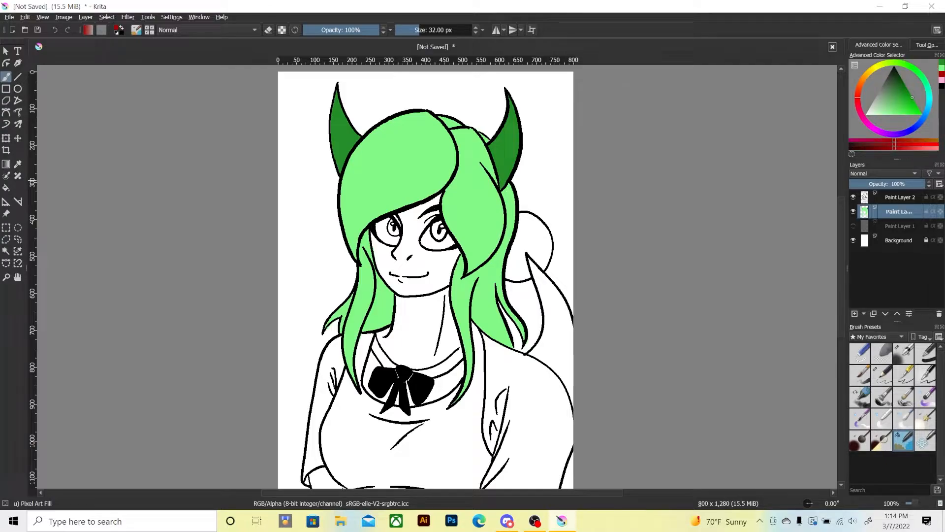
{"action": "scroll", "coordinate": [431, 229], "scroll_direction": "up", "scroll_amount": 1}
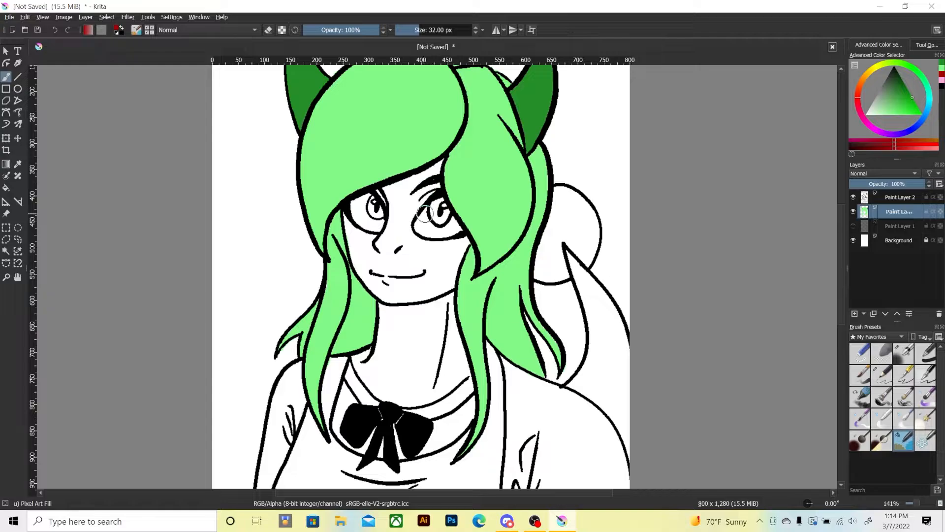
{"action": "mouse_move", "coordinate": [432, 203]}
{"action": "left_mouse_down"}
{"action": "mouse_move", "coordinate": [441, 198]}
{"action": "mouse_move", "coordinate": [443, 216]}
{"action": "mouse_move", "coordinate": [442, 200]}
{"action": "left_mouse_up"}
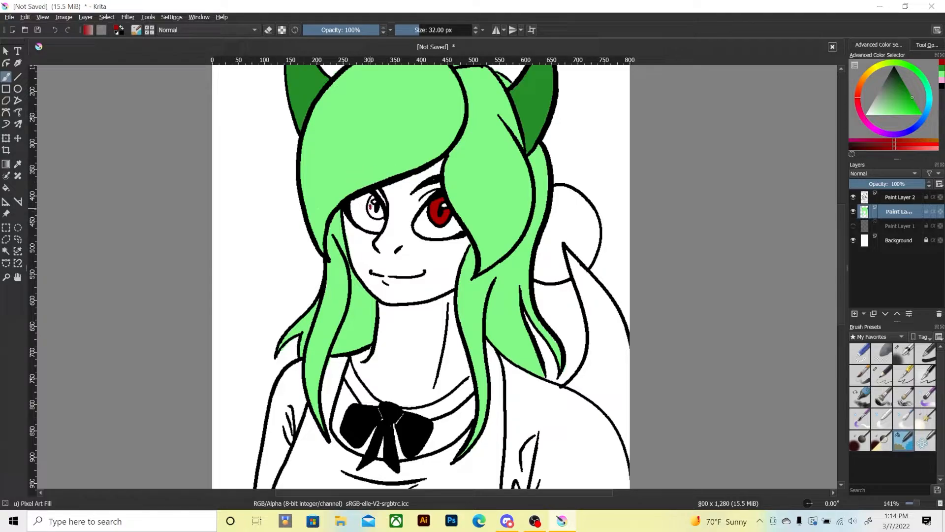
{"action": "mouse_move", "coordinate": [370, 205]}
{"action": "left_mouse_down"}
{"action": "mouse_move", "coordinate": [380, 207]}
{"action": "mouse_move", "coordinate": [372, 214]}
{"action": "left_mouse_up"}
{"action": "key", "text": "minus"}
{"action": "key", "text": "minus"}
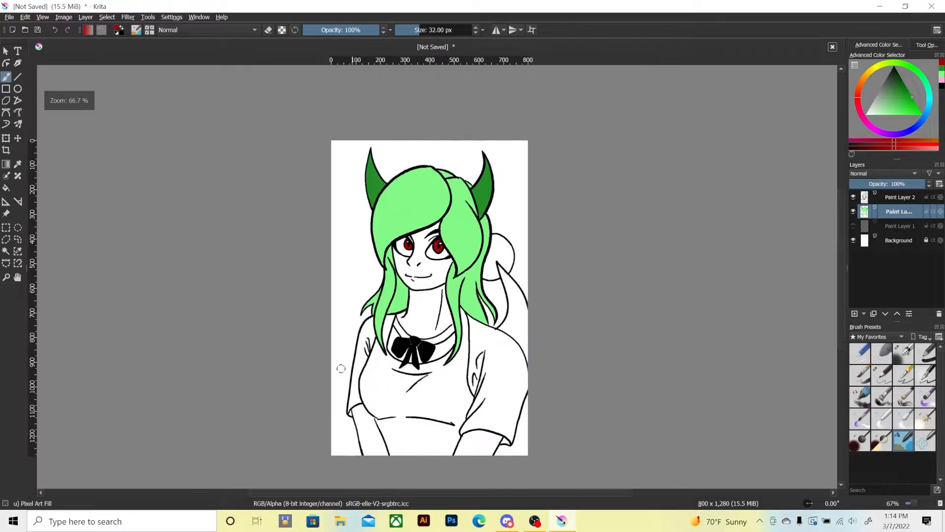
{"action": "key", "text": "plus"}
{"action": "key", "text": "plus"}
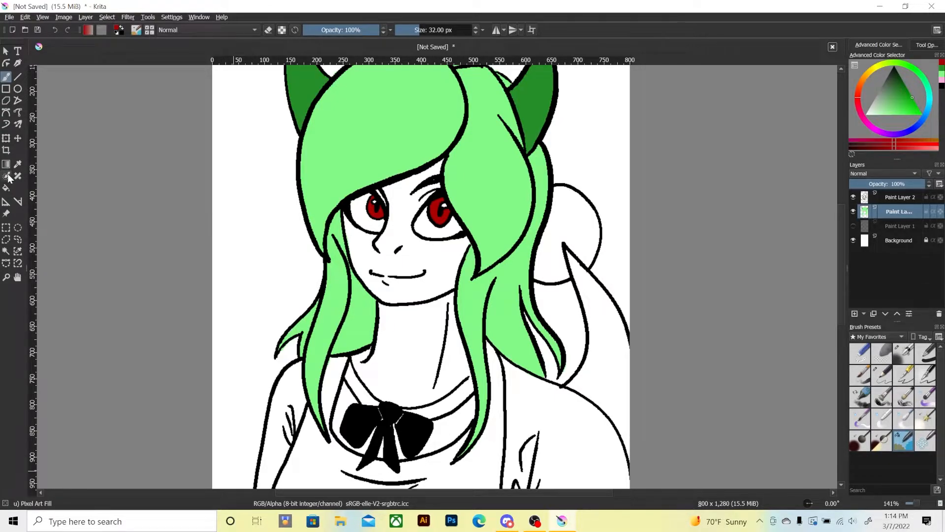
Undo the dark red in the eyes and try light pink on both irises instead.
{"action": "left_click", "coordinate": [941, 80]}
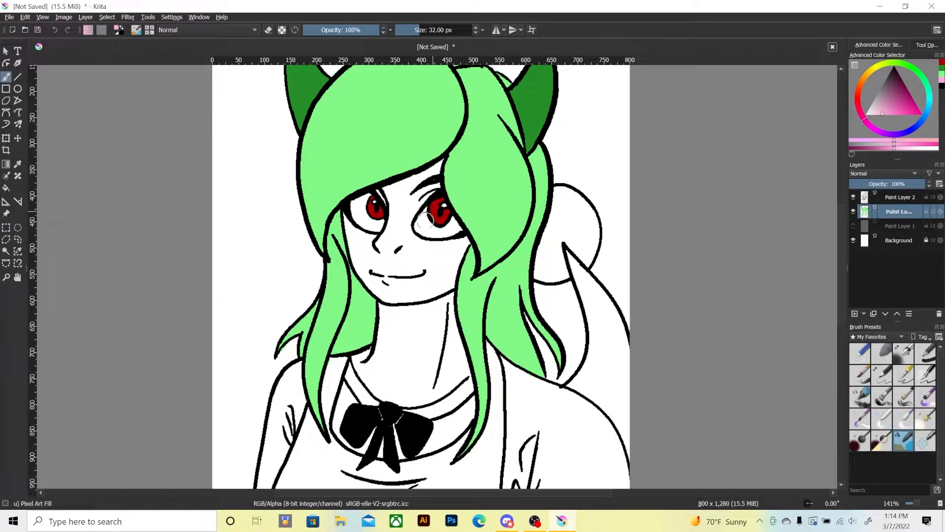
{"action": "key", "text": "ctrl+z"}
{"action": "key", "text": "ctrl+z"}
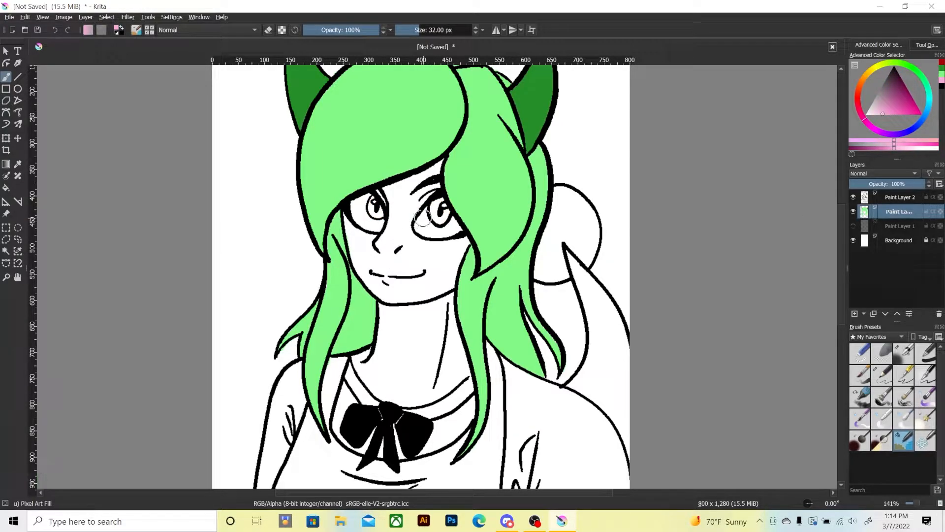
{"action": "mouse_move", "coordinate": [435, 203]}
{"action": "left_mouse_down"}
{"action": "mouse_move", "coordinate": [443, 219]}
{"action": "mouse_move", "coordinate": [435, 203]}
{"action": "left_mouse_up"}
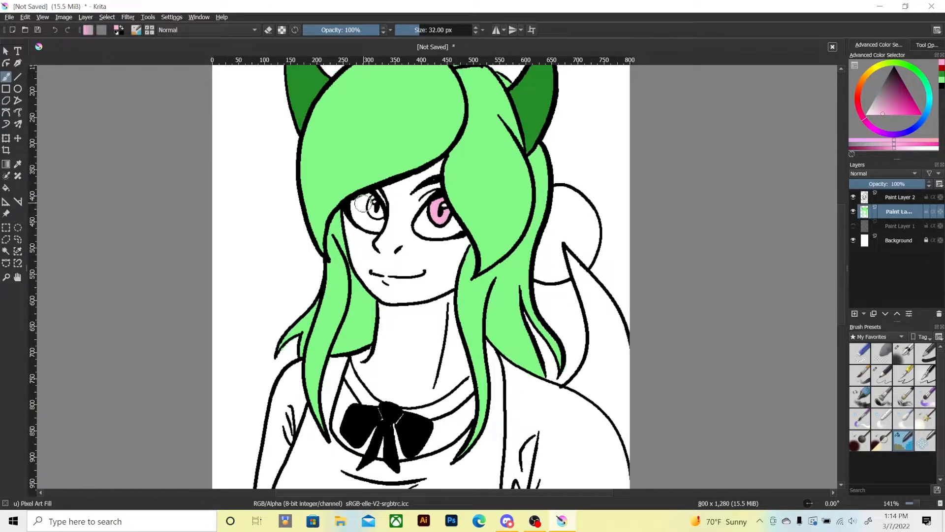
{"action": "mouse_move", "coordinate": [373, 203]}
{"action": "left_mouse_down"}
{"action": "mouse_move", "coordinate": [377, 215]}
{"action": "mouse_move", "coordinate": [372, 208]}
{"action": "left_mouse_up"}
{"action": "key", "text": "ctrl+minus"}
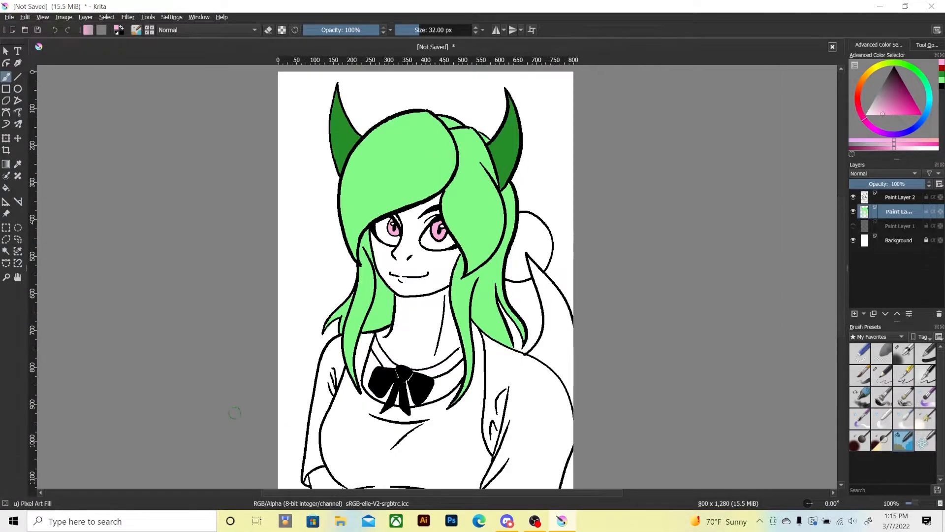
{"action": "key", "text": "ctrl+plus"}
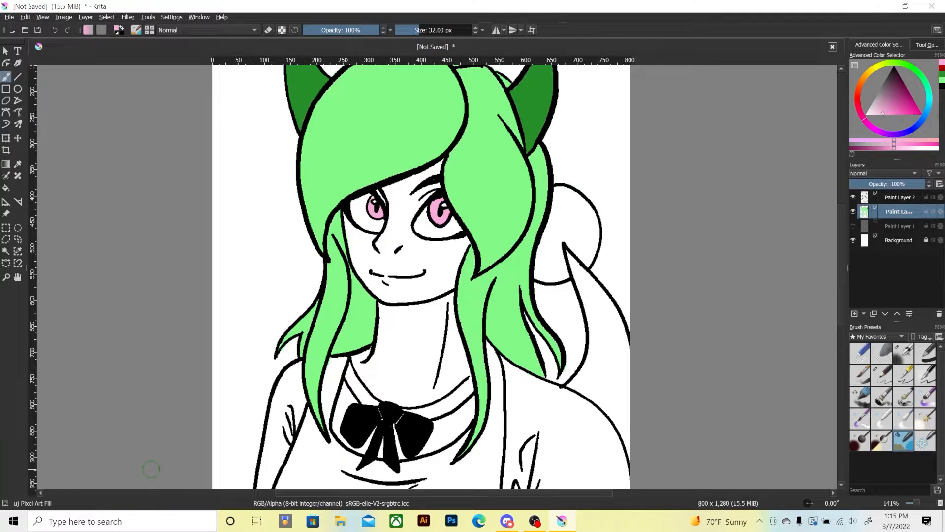
{"action": "key", "text": "ctrl+z"}
{"action": "key", "text": "ctrl+z"}
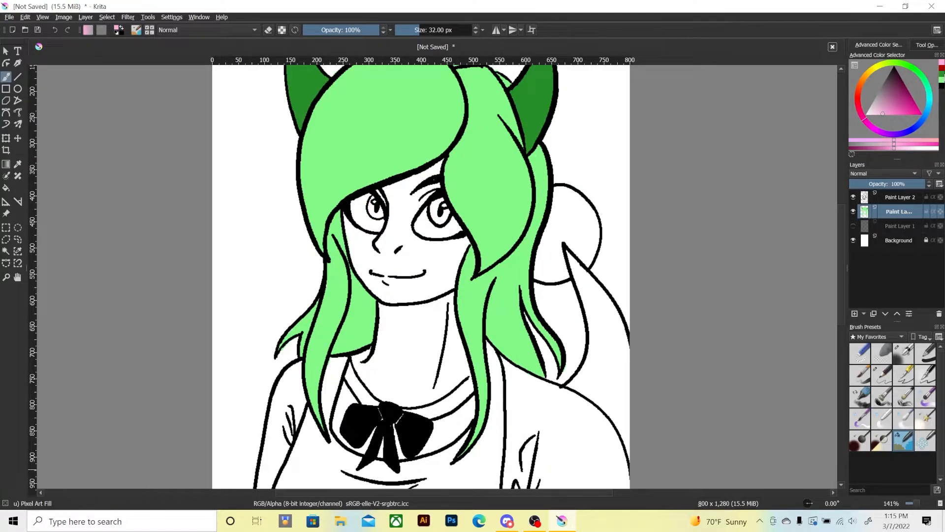
Colour both irises with the same dark green as the horns.
{"action": "left_click", "coordinate": [941, 78]}
{"action": "left_click_drag", "start_coordinate": [368, 206], "coordinate": [380, 207]}
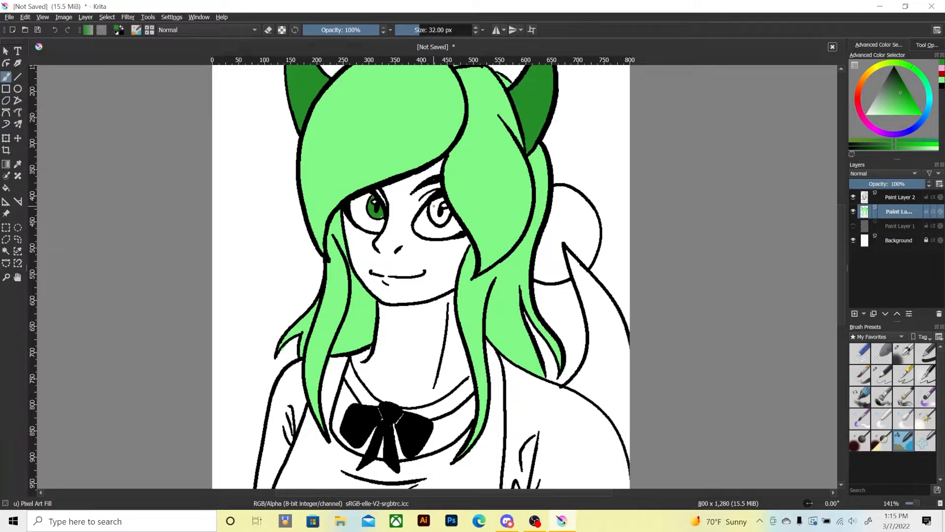
{"action": "left_click_drag", "start_coordinate": [428, 209], "coordinate": [440, 198]}
{"action": "key", "text": "minus"}
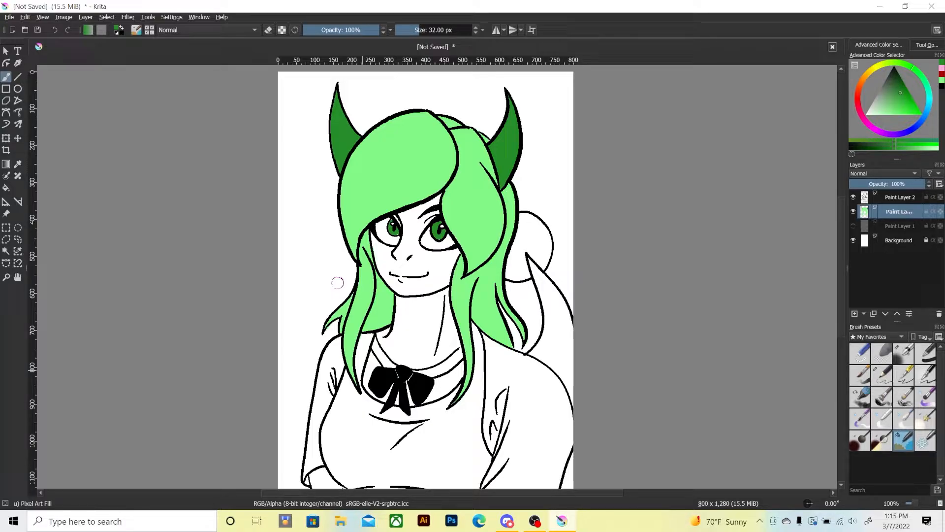
{"action": "key", "text": "plus"}
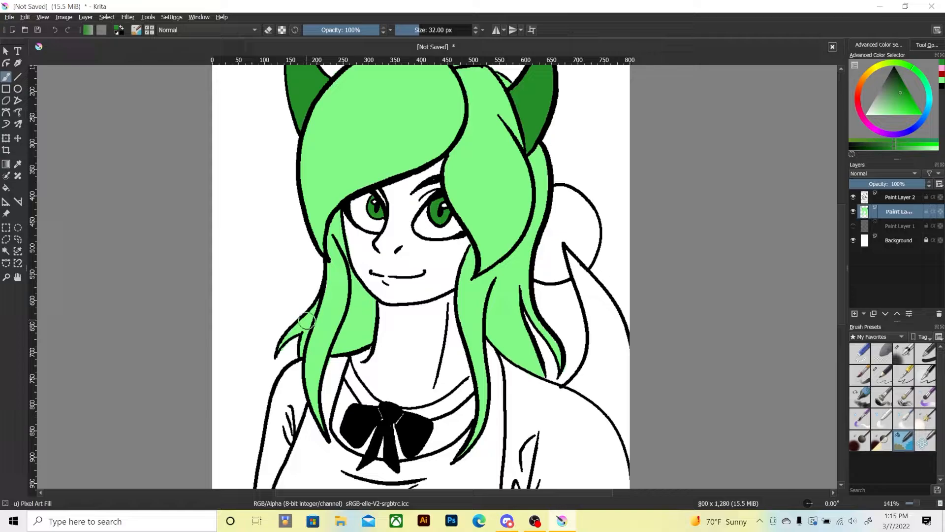
Switch the brush colour to light pink and add a new paint layer beneath the green colour layer.
{"action": "left_click_drag", "start_coordinate": [346, 336], "coordinate": [354, 269]}
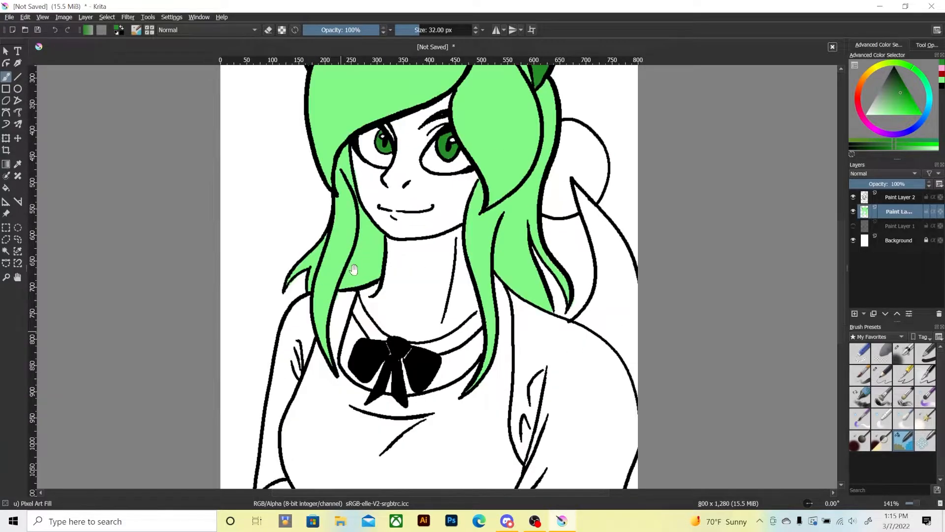
{"action": "key", "text": "minus"}
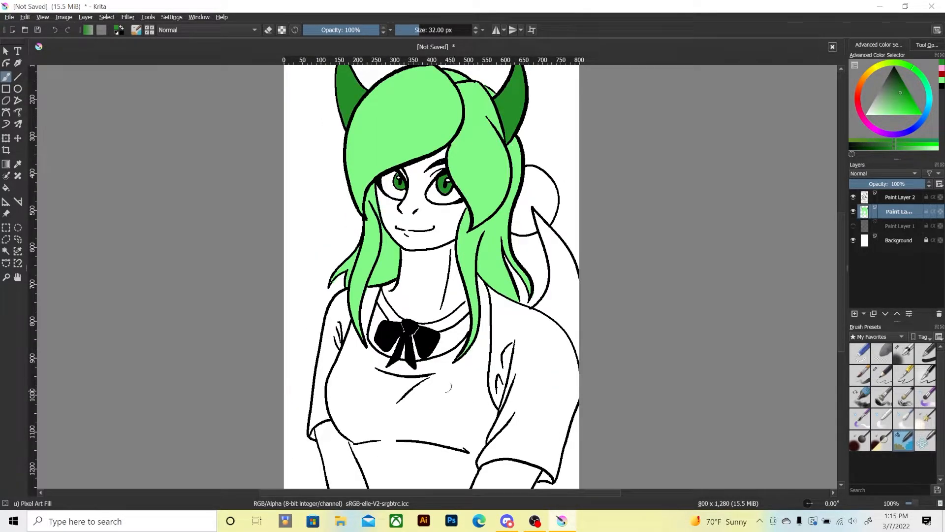
{"action": "mouse_move", "coordinate": [420, 315]}
{"action": "left_mouse_down"}
{"action": "mouse_move", "coordinate": [355, 306]}
{"action": "mouse_move", "coordinate": [318, 359]}
{"action": "mouse_move", "coordinate": [356, 279]}
{"action": "left_mouse_up"}
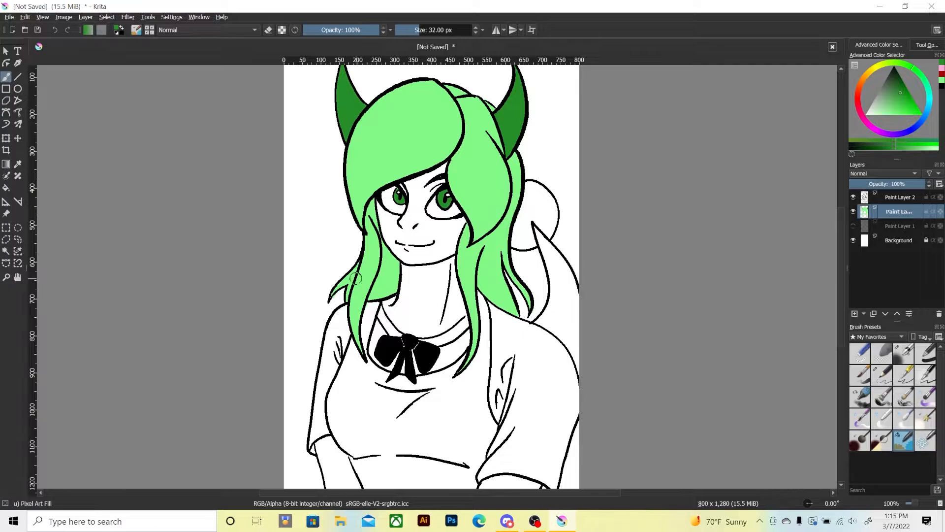
{"action": "left_click_drag", "start_coordinate": [325, 374], "coordinate": [332, 346]}
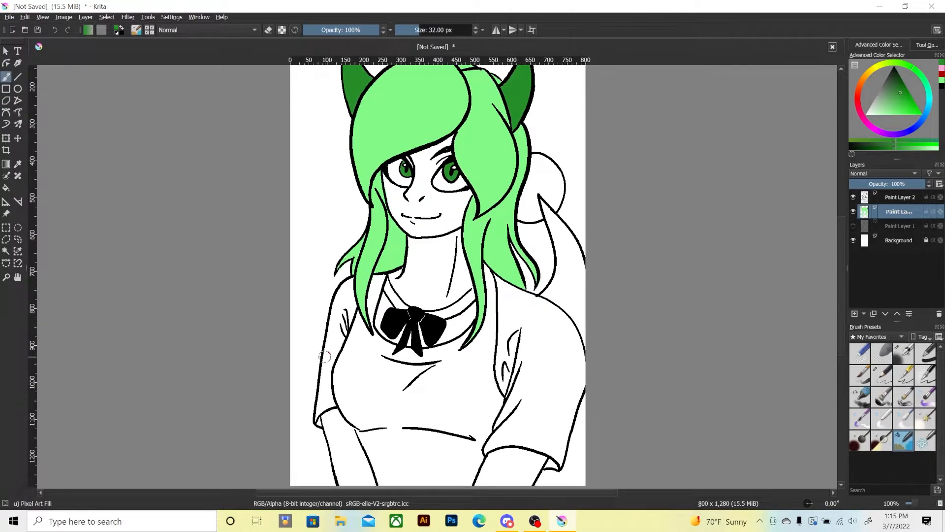
{"action": "key", "text": "plus"}
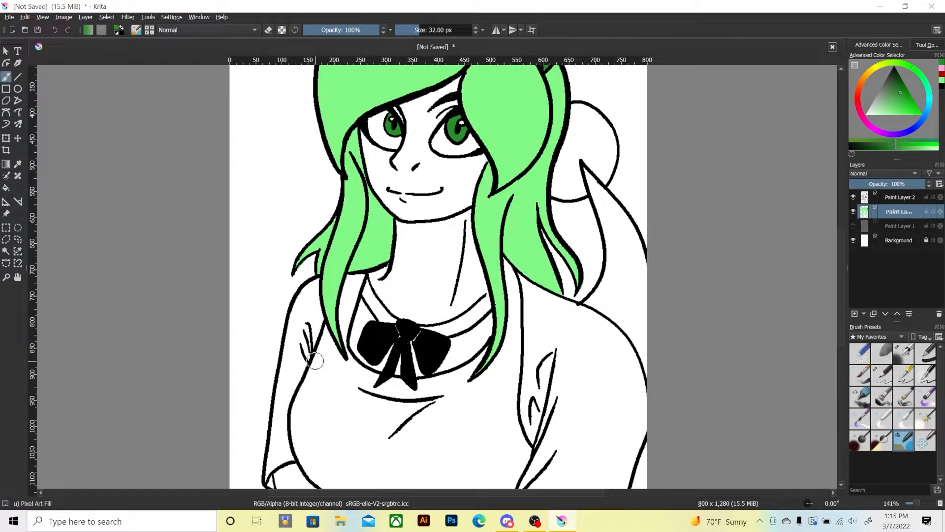
{"action": "mouse_move", "coordinate": [316, 366]}
{"action": "left_mouse_down"}
{"action": "mouse_move", "coordinate": [312, 297]}
{"action": "mouse_move", "coordinate": [286, 300]}
{"action": "mouse_move", "coordinate": [288, 335]}
{"action": "mouse_move", "coordinate": [285, 274]}
{"action": "mouse_move", "coordinate": [288, 325]}
{"action": "mouse_move", "coordinate": [288, 303]}
{"action": "left_mouse_up"}
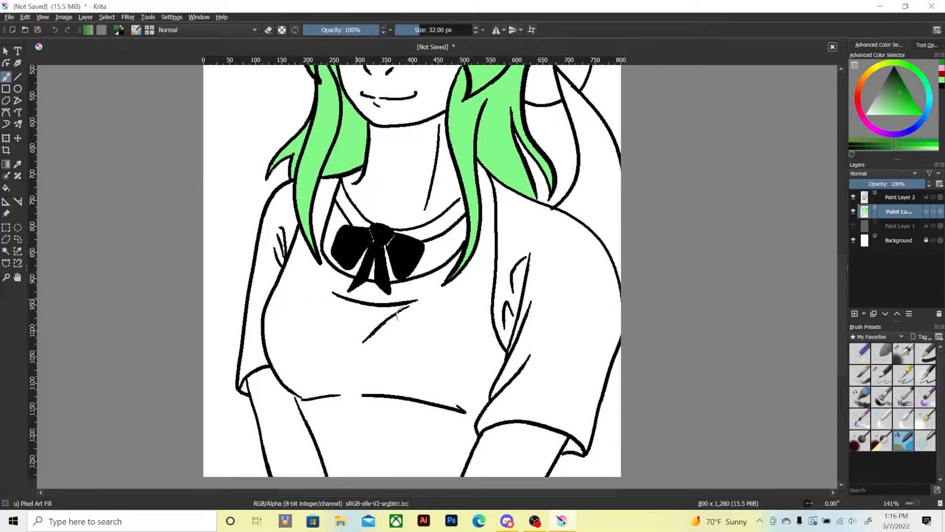
{"action": "left_click", "coordinate": [940, 70]}
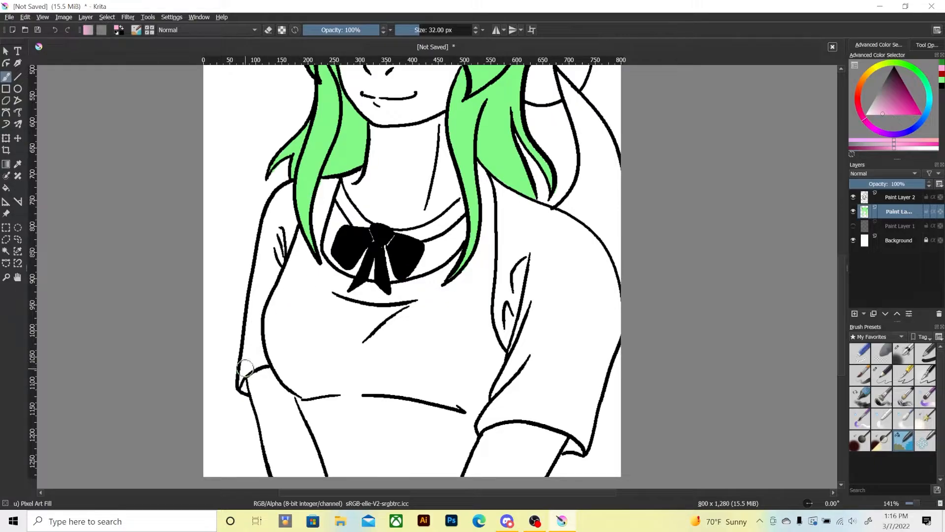
{"action": "mouse_move", "coordinate": [243, 380]}
{"action": "left_mouse_down"}
{"action": "mouse_move", "coordinate": [246, 359]}
{"action": "mouse_move", "coordinate": [266, 362]}
{"action": "mouse_move", "coordinate": [259, 319]}
{"action": "mouse_move", "coordinate": [257, 349]}
{"action": "mouse_move", "coordinate": [245, 365]}
{"action": "mouse_move", "coordinate": [244, 358]}
{"action": "mouse_move", "coordinate": [282, 240]}
{"action": "mouse_move", "coordinate": [250, 307]}
{"action": "left_mouse_up"}
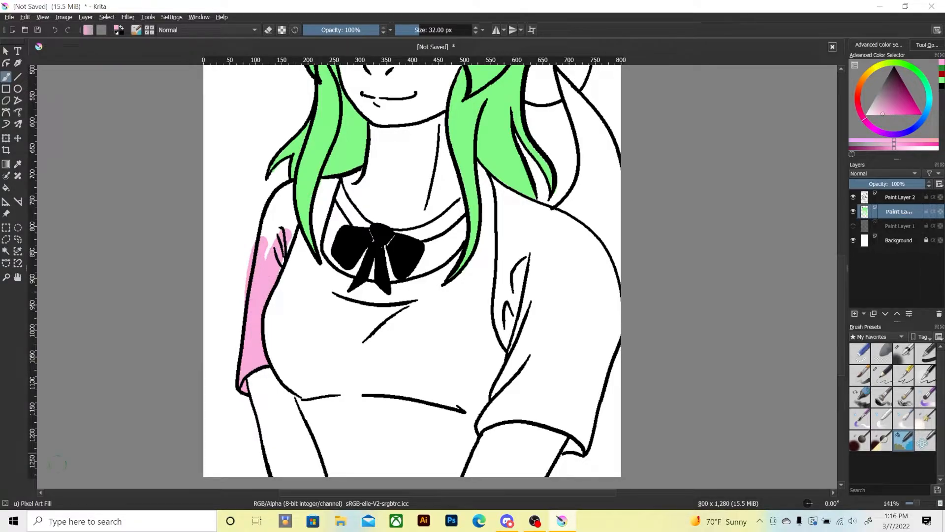
{"action": "key", "text": "ctrl+z"}
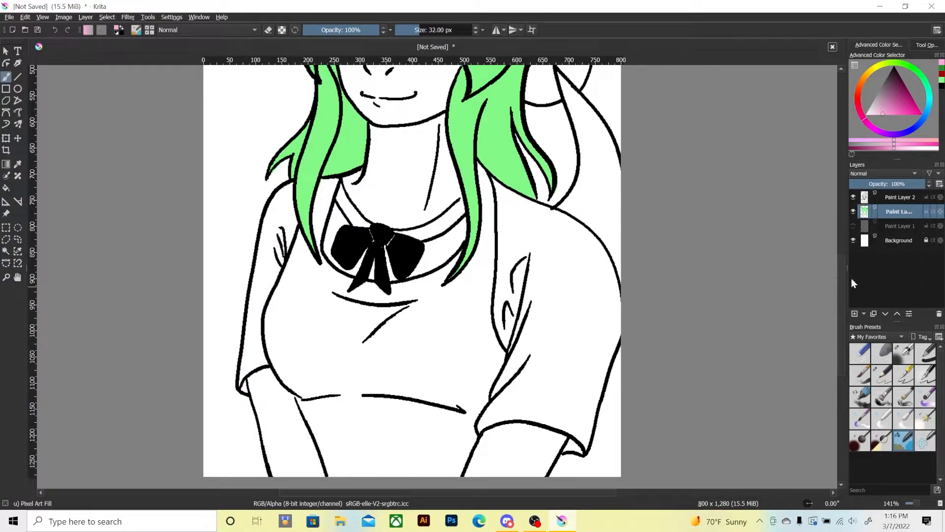
{"action": "left_click", "coordinate": [854, 314]}
{"action": "left_click_drag", "start_coordinate": [890, 212], "coordinate": [890, 229]}
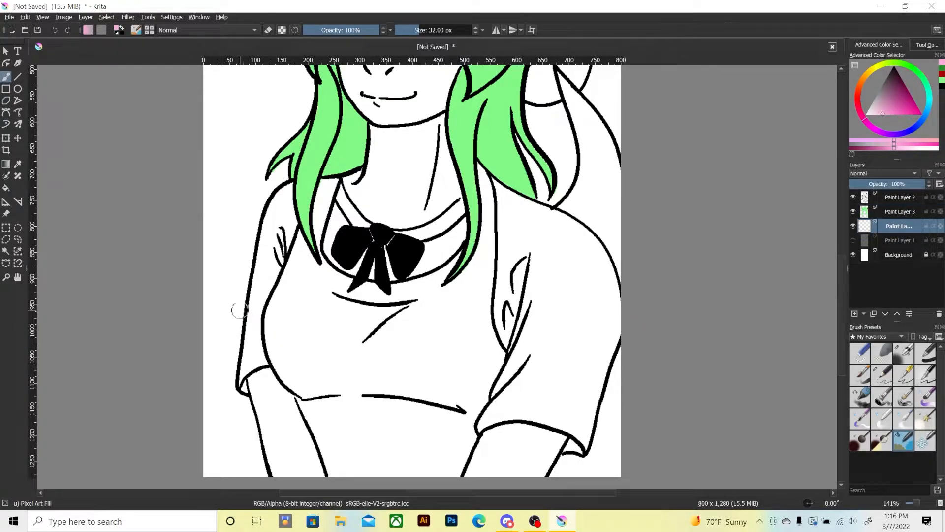
Colour the left-side shirt sleeve light pink on the new layer, from the cuff up to the shoulder.
{"action": "mouse_move", "coordinate": [280, 215]}
{"action": "left_mouse_down"}
{"action": "mouse_move", "coordinate": [285, 248]}
{"action": "mouse_move", "coordinate": [290, 196]}
{"action": "mouse_move", "coordinate": [282, 202]}
{"action": "mouse_move", "coordinate": [315, 197]}
{"action": "mouse_move", "coordinate": [263, 162]}
{"action": "mouse_move", "coordinate": [354, 182]}
{"action": "mouse_move", "coordinate": [246, 106]}
{"action": "left_mouse_up"}
{"action": "key", "text": "ctrl+z"}
{"action": "mouse_move", "coordinate": [261, 364]}
{"action": "left_mouse_down"}
{"action": "mouse_move", "coordinate": [257, 305]}
{"action": "mouse_move", "coordinate": [267, 285]}
{"action": "mouse_move", "coordinate": [254, 322]}
{"action": "mouse_move", "coordinate": [297, 185]}
{"action": "mouse_move", "coordinate": [270, 214]}
{"action": "mouse_move", "coordinate": [244, 370]}
{"action": "mouse_move", "coordinate": [255, 358]}
{"action": "mouse_move", "coordinate": [253, 317]}
{"action": "mouse_move", "coordinate": [283, 223]}
{"action": "mouse_move", "coordinate": [267, 265]}
{"action": "mouse_move", "coordinate": [287, 235]}
{"action": "mouse_move", "coordinate": [345, 205]}
{"action": "mouse_move", "coordinate": [326, 242]}
{"action": "mouse_move", "coordinate": [341, 184]}
{"action": "mouse_move", "coordinate": [356, 216]}
{"action": "left_mouse_up"}
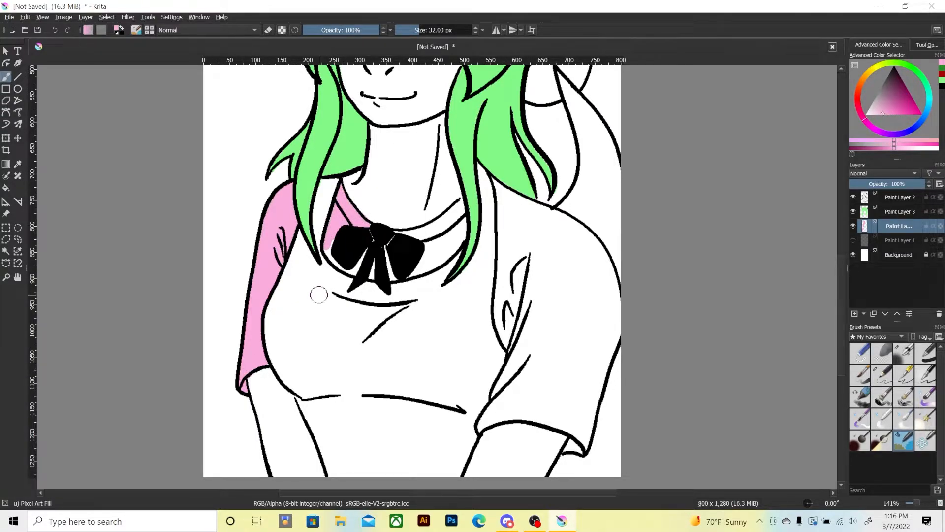
Colour the collar and the neckline area around the black bow light pink, erasing any spill.
{"action": "key", "text": "ctrl+z"}
{"action": "key", "text": "ctrl+z"}
{"action": "mouse_move", "coordinate": [336, 219]}
{"action": "left_mouse_down"}
{"action": "mouse_move", "coordinate": [328, 250]}
{"action": "mouse_move", "coordinate": [331, 229]}
{"action": "mouse_move", "coordinate": [368, 225]}
{"action": "mouse_move", "coordinate": [346, 208]}
{"action": "mouse_move", "coordinate": [353, 211]}
{"action": "mouse_move", "coordinate": [329, 226]}
{"action": "mouse_move", "coordinate": [347, 222]}
{"action": "mouse_move", "coordinate": [339, 191]}
{"action": "left_mouse_up"}
{"action": "mouse_move", "coordinate": [338, 259]}
{"action": "left_mouse_down"}
{"action": "mouse_move", "coordinate": [363, 252]}
{"action": "mouse_move", "coordinate": [366, 273]}
{"action": "mouse_move", "coordinate": [379, 257]}
{"action": "mouse_move", "coordinate": [389, 275]}
{"action": "mouse_move", "coordinate": [416, 269]}
{"action": "mouse_move", "coordinate": [439, 257]}
{"action": "mouse_move", "coordinate": [444, 237]}
{"action": "mouse_move", "coordinate": [417, 245]}
{"action": "mouse_move", "coordinate": [396, 231]}
{"action": "mouse_move", "coordinate": [440, 220]}
{"action": "mouse_move", "coordinate": [411, 235]}
{"action": "mouse_move", "coordinate": [448, 209]}
{"action": "mouse_move", "coordinate": [448, 247]}
{"action": "mouse_move", "coordinate": [458, 246]}
{"action": "mouse_move", "coordinate": [460, 204]}
{"action": "left_mouse_up"}
{"action": "key", "text": "e"}
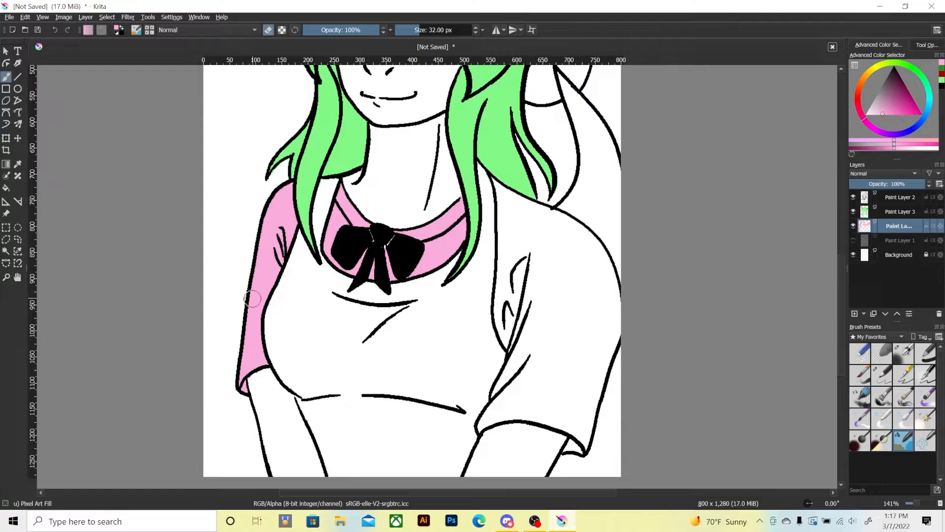
Colour the right-side shirt sleeve light pink from the shoulder down to the cuff.
{"action": "key", "text": "e"}
{"action": "mouse_move", "coordinate": [513, 356]}
{"action": "left_mouse_down"}
{"action": "mouse_move", "coordinate": [528, 318]}
{"action": "mouse_move", "coordinate": [533, 328]}
{"action": "mouse_move", "coordinate": [501, 392]}
{"action": "mouse_move", "coordinate": [530, 317]}
{"action": "mouse_move", "coordinate": [513, 351]}
{"action": "mouse_move", "coordinate": [501, 323]}
{"action": "mouse_move", "coordinate": [504, 274]}
{"action": "mouse_move", "coordinate": [495, 316]}
{"action": "mouse_move", "coordinate": [524, 235]}
{"action": "mouse_move", "coordinate": [547, 319]}
{"action": "mouse_move", "coordinate": [542, 366]}
{"action": "mouse_move", "coordinate": [565, 257]}
{"action": "mouse_move", "coordinate": [575, 277]}
{"action": "mouse_move", "coordinate": [582, 389]}
{"action": "mouse_move", "coordinate": [596, 274]}
{"action": "mouse_move", "coordinate": [605, 333]}
{"action": "mouse_move", "coordinate": [584, 424]}
{"action": "mouse_move", "coordinate": [606, 324]}
{"action": "mouse_move", "coordinate": [610, 343]}
{"action": "mouse_move", "coordinate": [603, 285]}
{"action": "mouse_move", "coordinate": [612, 319]}
{"action": "mouse_move", "coordinate": [584, 237]}
{"action": "mouse_move", "coordinate": [614, 315]}
{"action": "mouse_move", "coordinate": [583, 237]}
{"action": "left_mouse_up"}
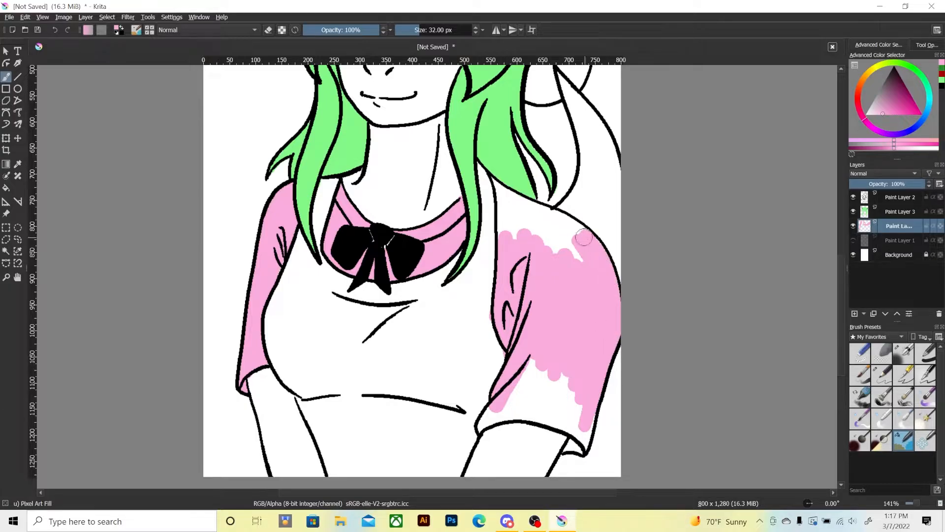
{"action": "mouse_move", "coordinate": [508, 244]}
{"action": "left_mouse_down"}
{"action": "mouse_move", "coordinate": [495, 173]}
{"action": "mouse_move", "coordinate": [522, 253]}
{"action": "mouse_move", "coordinate": [533, 231]}
{"action": "mouse_move", "coordinate": [514, 197]}
{"action": "mouse_move", "coordinate": [551, 212]}
{"action": "mouse_move", "coordinate": [595, 282]}
{"action": "mouse_move", "coordinate": [559, 257]}
{"action": "mouse_move", "coordinate": [569, 253]}
{"action": "mouse_move", "coordinate": [558, 232]}
{"action": "mouse_move", "coordinate": [541, 192]}
{"action": "left_mouse_up"}
{"action": "key", "text": "e"}
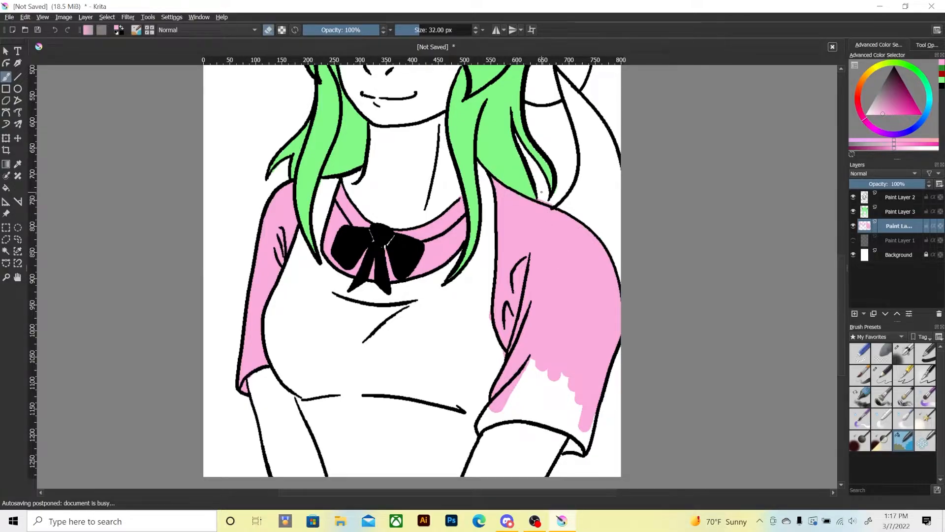
{"action": "key", "text": "e"}
{"action": "mouse_move", "coordinate": [520, 376]}
{"action": "left_mouse_down"}
{"action": "mouse_move", "coordinate": [516, 399]}
{"action": "mouse_move", "coordinate": [538, 395]}
{"action": "mouse_move", "coordinate": [584, 414]}
{"action": "mouse_move", "coordinate": [524, 399]}
{"action": "mouse_move", "coordinate": [505, 409]}
{"action": "mouse_move", "coordinate": [562, 380]}
{"action": "mouse_move", "coordinate": [504, 399]}
{"action": "mouse_move", "coordinate": [477, 428]}
{"action": "mouse_move", "coordinate": [502, 418]}
{"action": "mouse_move", "coordinate": [568, 428]}
{"action": "mouse_move", "coordinate": [546, 413]}
{"action": "mouse_move", "coordinate": [586, 417]}
{"action": "mouse_move", "coordinate": [574, 436]}
{"action": "left_mouse_up"}
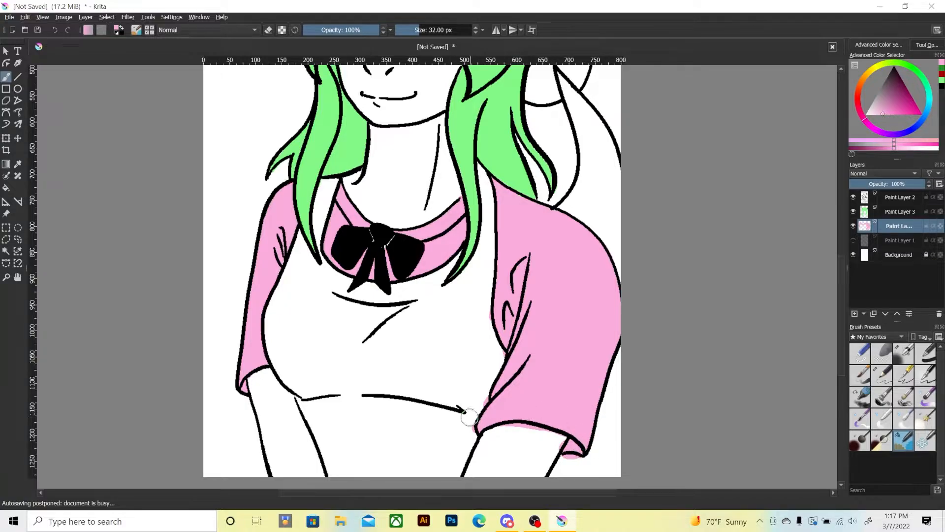
Erase the pink spill around the right-side sleeve's cuff and along its inner edge by the torso.
{"action": "key", "text": "e"}
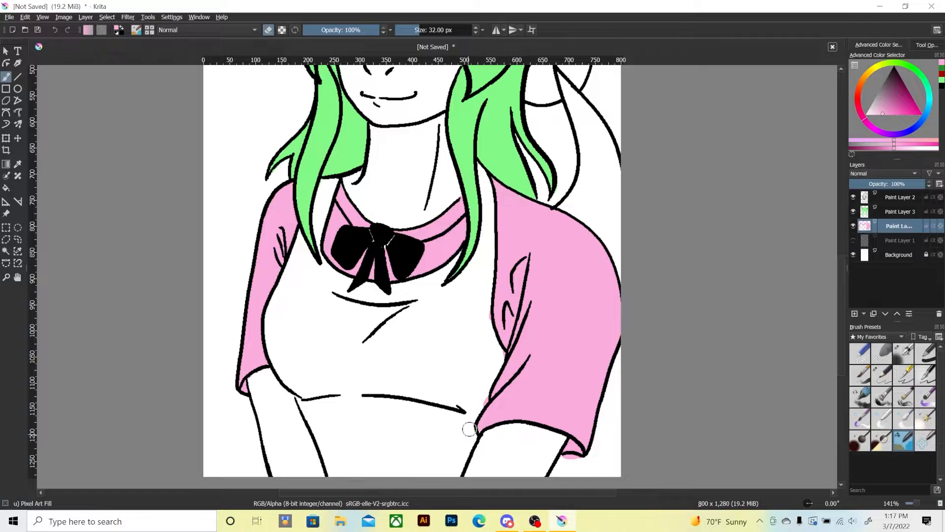
{"action": "left_click_drag", "start_coordinate": [485, 409], "coordinate": [489, 399]}
{"action": "key", "text": "e"}
{"action": "key", "text": "e"}
{"action": "left_click_drag", "start_coordinate": [492, 355], "coordinate": [501, 353]}
{"action": "scroll", "coordinate": [323, 285], "scroll_direction": "up", "scroll_amount": 3}
{"action": "key", "text": "ctrl+minus"}
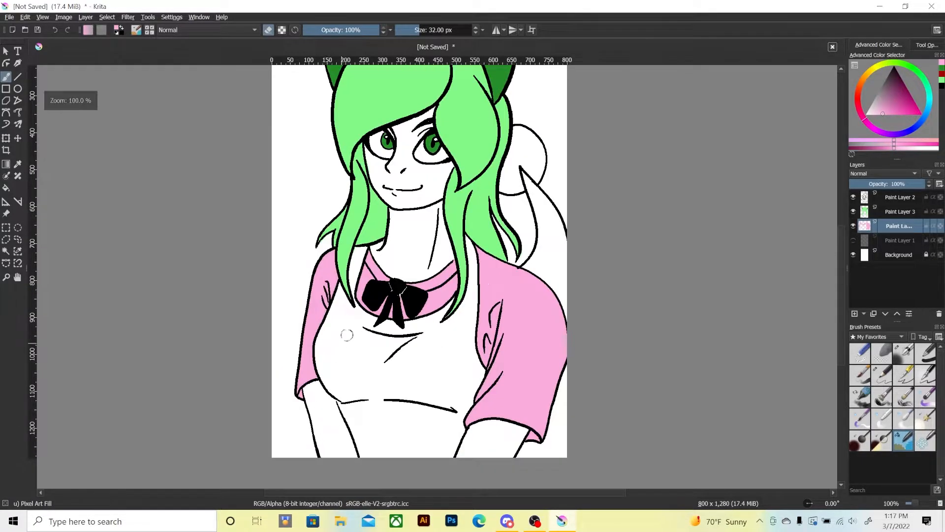
{"action": "left_click_drag", "start_coordinate": [332, 270], "coordinate": [312, 348]}
{"action": "scroll", "coordinate": [348, 369], "scroll_direction": "down", "scroll_amount": 2}
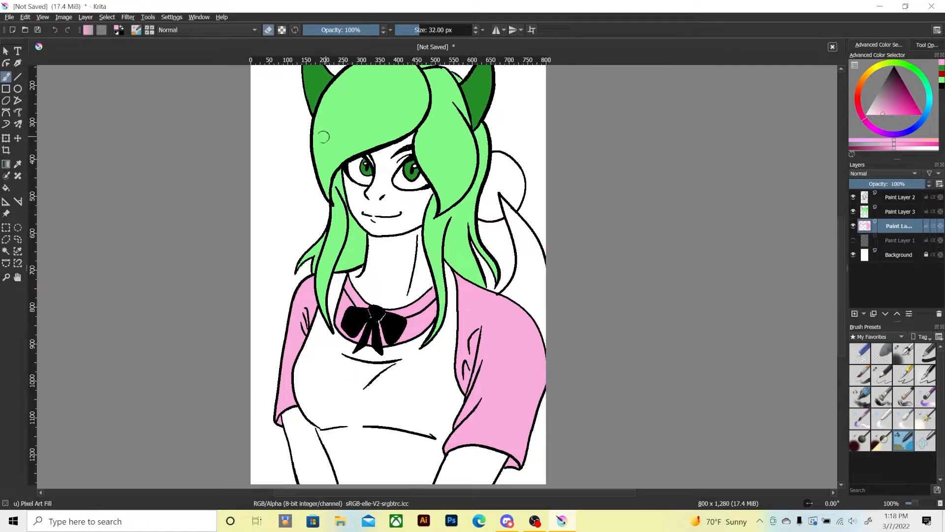
Try thick black winged strokes at the outer corners of both eyes on Paint Layer 2, and undo them.
{"action": "left_click", "coordinate": [891, 197]}
{"action": "left_click", "coordinate": [942, 88]}
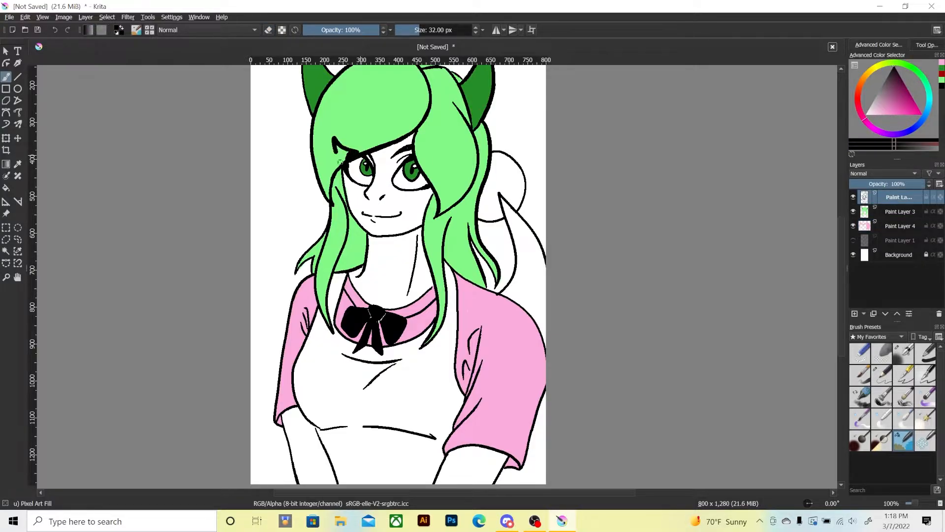
{"action": "mouse_move", "coordinate": [339, 162]}
{"action": "left_mouse_down"}
{"action": "mouse_move", "coordinate": [340, 148]}
{"action": "mouse_move", "coordinate": [412, 156]}
{"action": "mouse_move", "coordinate": [456, 134]}
{"action": "mouse_move", "coordinate": [434, 185]}
{"action": "left_mouse_up"}
{"action": "left_click_drag", "start_coordinate": [445, 149], "coordinate": [437, 165]}
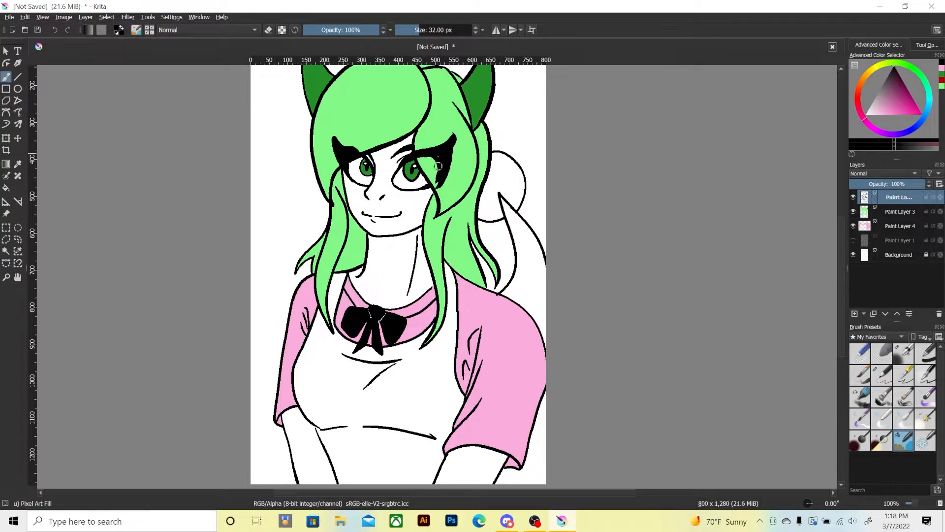
{"action": "key", "text": "ctrl+z"}
{"action": "key", "text": "ctrl+z"}
{"action": "key", "text": "ctrl+z"}
{"action": "key", "text": "ctrl+z"}
{"action": "key", "text": "ctrl+z"}
{"action": "key", "text": "ctrl+z"}
{"action": "key", "text": "ctrl+z"}
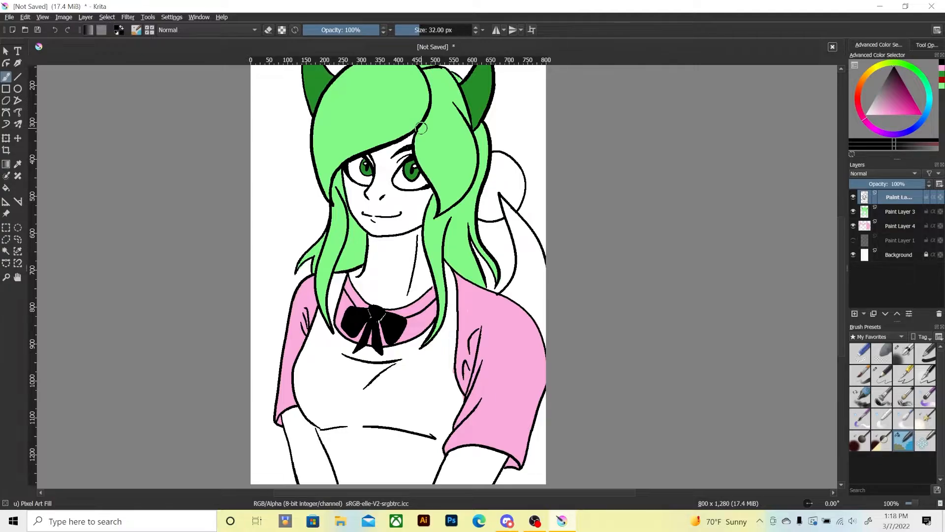
{"action": "left_click", "coordinate": [66, 29]}
{"action": "left_click", "coordinate": [56, 29]}
{"action": "mouse_move", "coordinate": [316, 419]}
{"action": "left_mouse_down"}
{"action": "mouse_move", "coordinate": [315, 396]}
{"action": "mouse_move", "coordinate": [307, 403]}
{"action": "mouse_move", "coordinate": [278, 370]}
{"action": "left_mouse_up"}
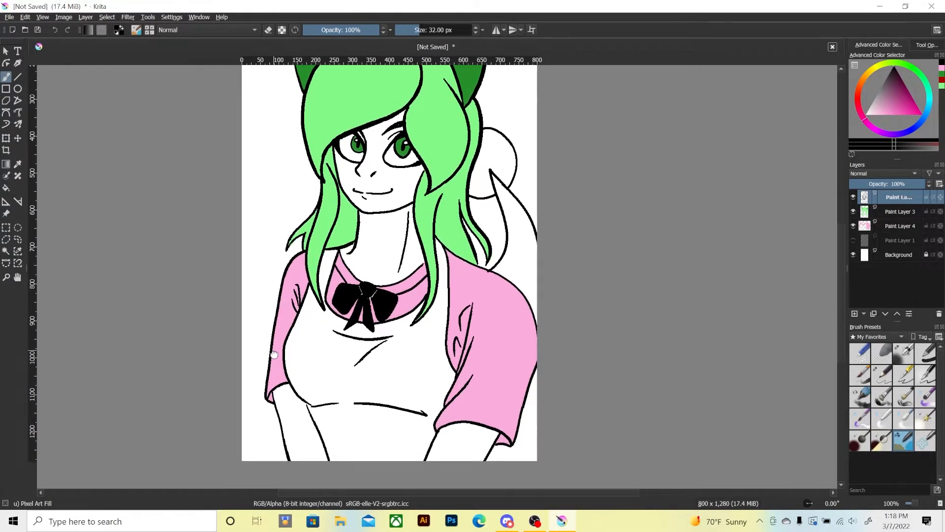
Try dark red and light coral red test strokes on the torso, undoing each one.
{"action": "left_click", "coordinate": [941, 80]}
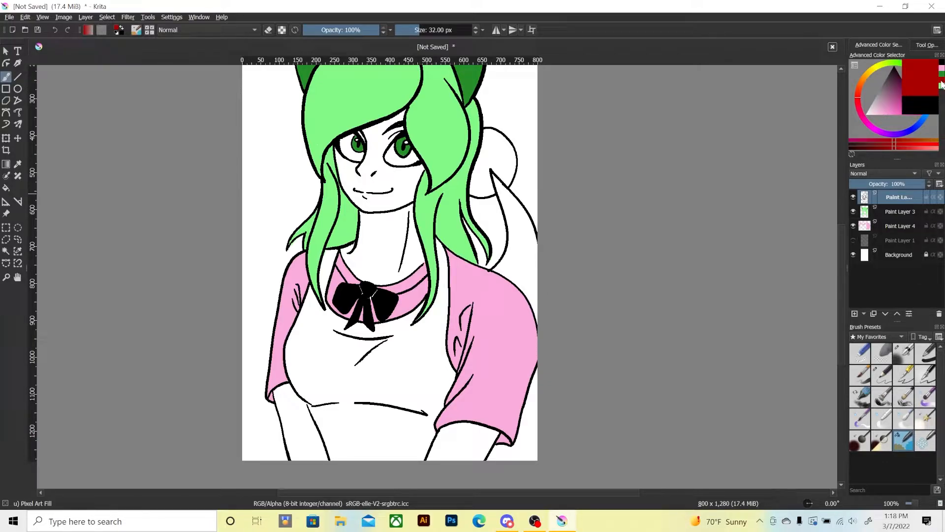
{"action": "left_click_drag", "start_coordinate": [410, 318], "coordinate": [372, 376]}
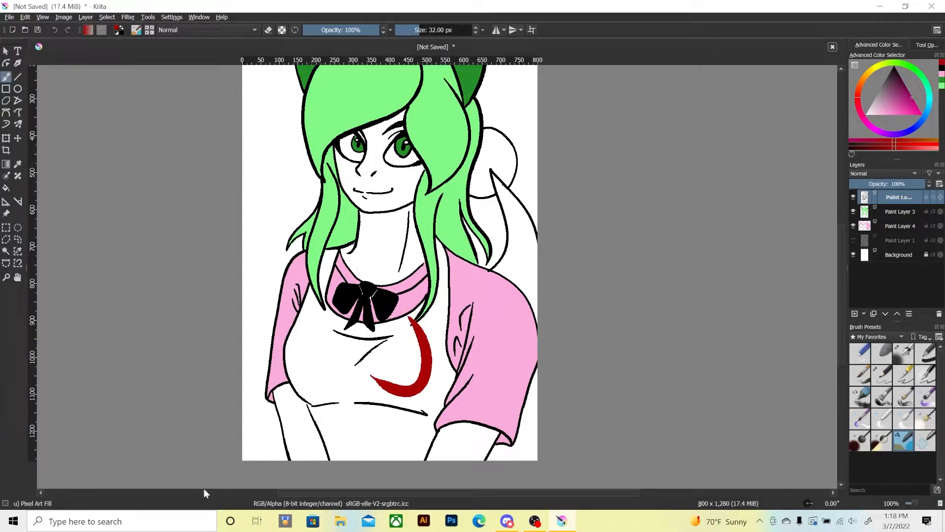
{"action": "key", "text": "ctrl+z"}
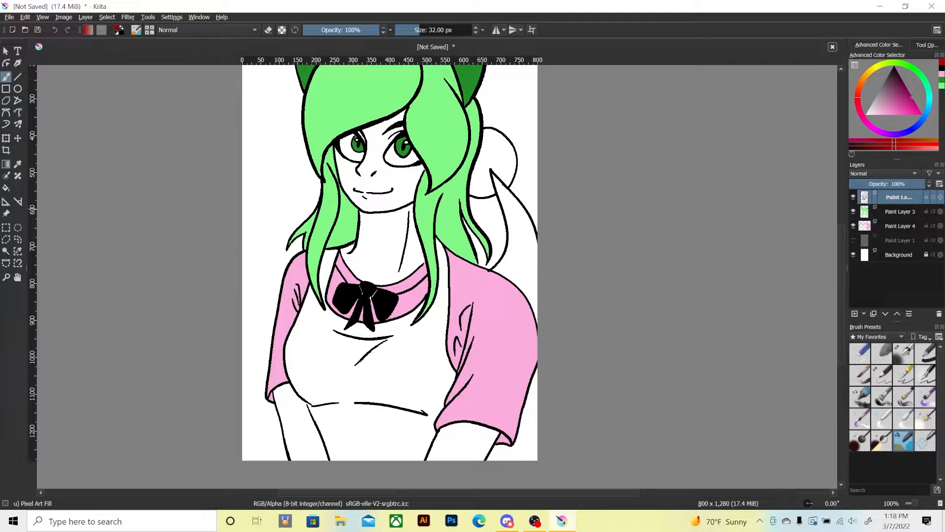
{"action": "left_click", "coordinate": [941, 85]}
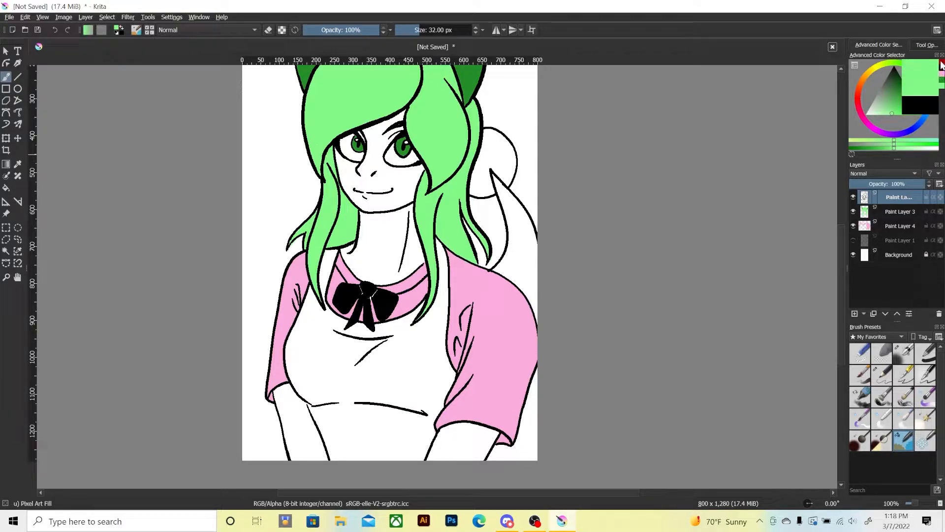
{"action": "left_click", "coordinate": [942, 63]}
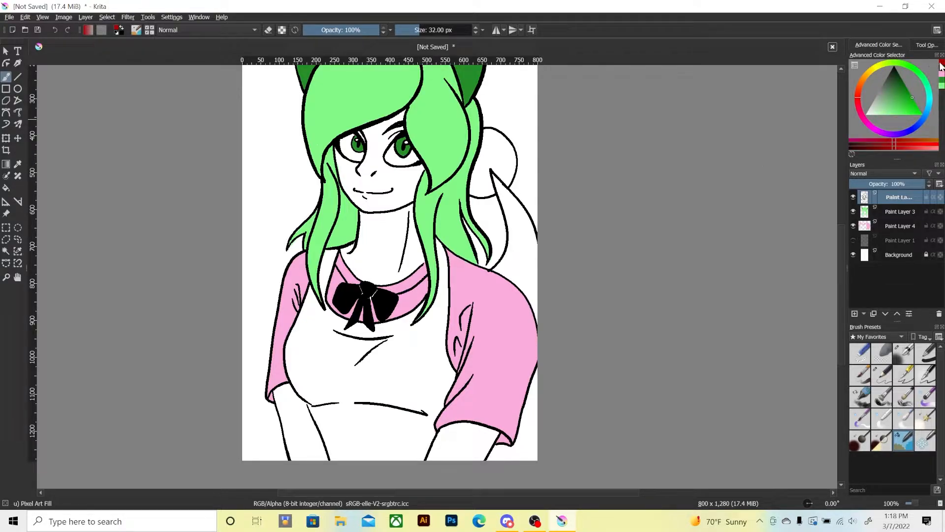
{"action": "mouse_move", "coordinate": [941, 66]}
{"action": "left_click", "coordinate": [860, 102]}
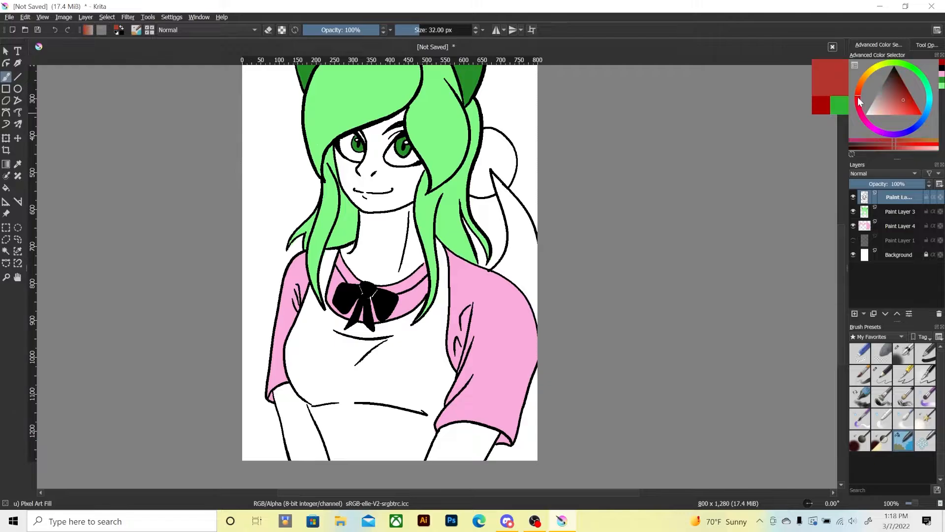
{"action": "left_click", "coordinate": [941, 63]}
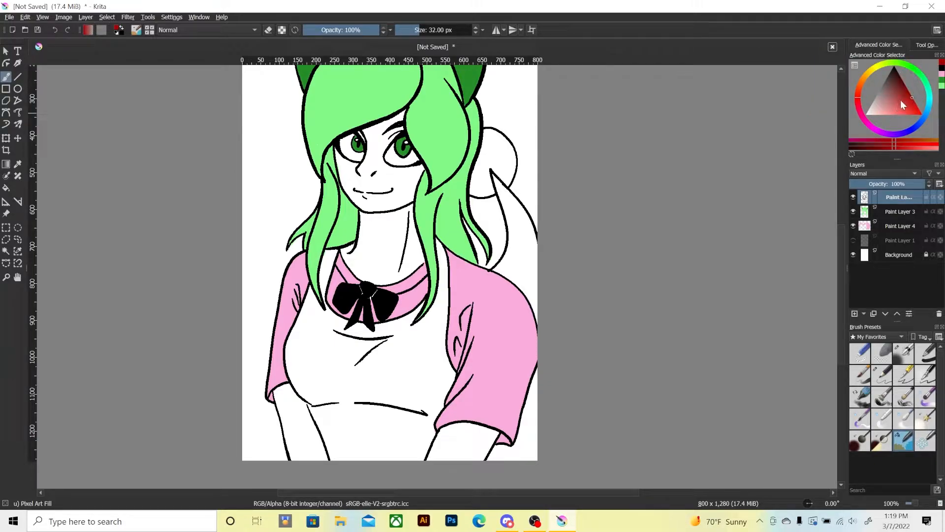
{"action": "left_click_drag", "start_coordinate": [900, 103], "coordinate": [899, 127]}
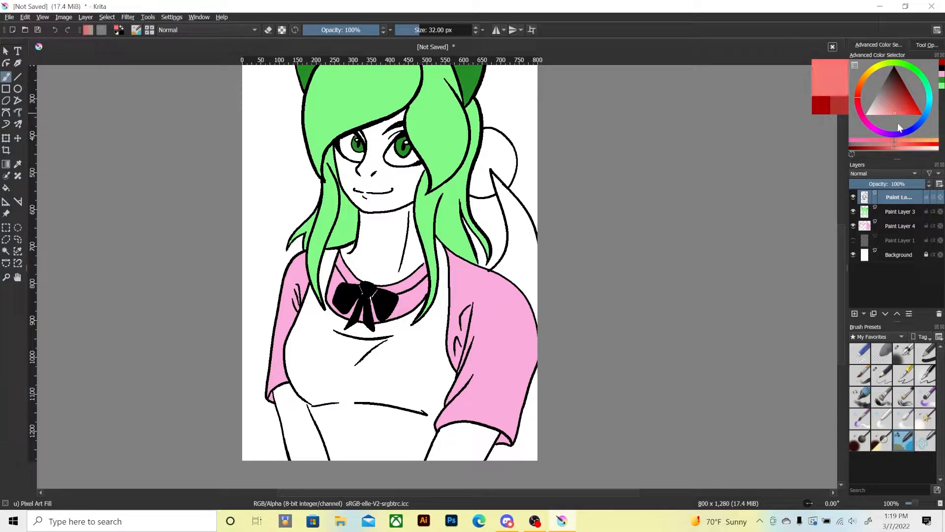
{"action": "mouse_move", "coordinate": [351, 359]}
{"action": "left_mouse_down"}
{"action": "mouse_move", "coordinate": [318, 354]}
{"action": "mouse_move", "coordinate": [349, 362]}
{"action": "mouse_move", "coordinate": [389, 409]}
{"action": "left_mouse_up"}
{"action": "key", "text": "ctrl+z"}
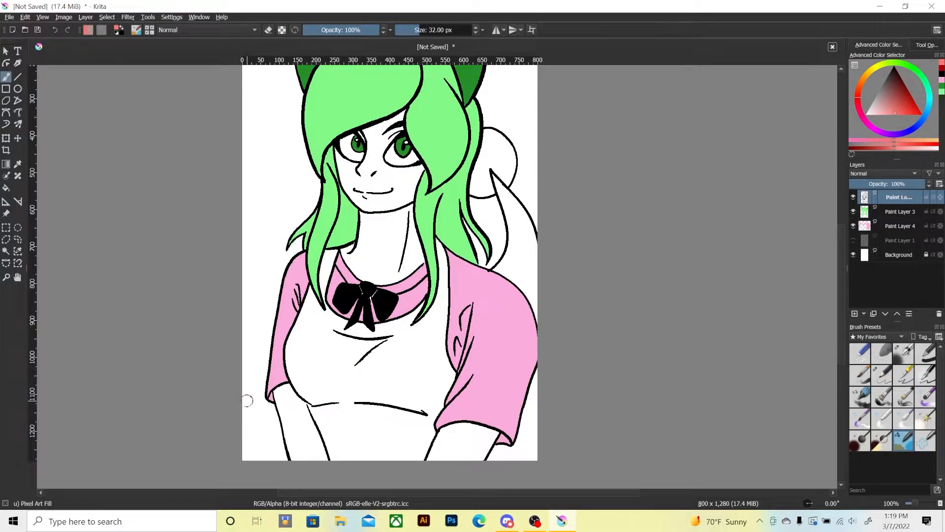
Try bright, very dark and muted red test strokes on the lower torso, undoing each one.
{"action": "left_click_drag", "start_coordinate": [896, 104], "coordinate": [919, 115]}
{"action": "mouse_move", "coordinate": [371, 386]}
{"action": "left_mouse_down"}
{"action": "mouse_move", "coordinate": [362, 414]}
{"action": "mouse_move", "coordinate": [351, 393]}
{"action": "mouse_move", "coordinate": [354, 408]}
{"action": "left_mouse_up"}
{"action": "key", "text": "ctrl+z"}
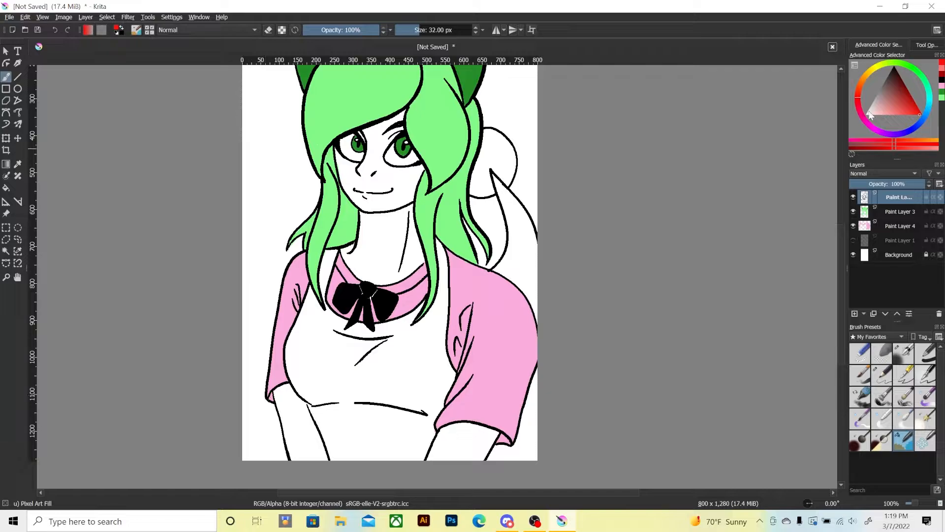
{"action": "mouse_move", "coordinate": [907, 91]}
{"action": "left_mouse_down"}
{"action": "mouse_move", "coordinate": [893, 100]}
{"action": "mouse_move", "coordinate": [905, 86]}
{"action": "left_mouse_up"}
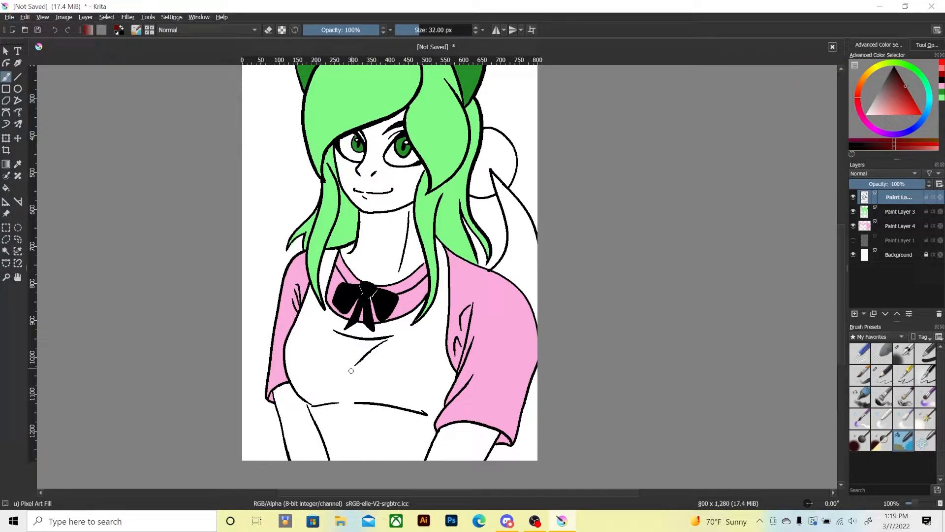
{"action": "mouse_move", "coordinate": [350, 370]}
{"action": "left_mouse_down"}
{"action": "mouse_move", "coordinate": [315, 409]}
{"action": "mouse_move", "coordinate": [357, 409]}
{"action": "left_mouse_up"}
{"action": "key", "text": "ctrl+z"}
{"action": "left_click_drag", "start_coordinate": [897, 105], "coordinate": [901, 103]}
{"action": "mouse_move", "coordinate": [391, 394]}
{"action": "left_mouse_down"}
{"action": "mouse_move", "coordinate": [413, 379]}
{"action": "mouse_move", "coordinate": [428, 392]}
{"action": "left_mouse_up"}
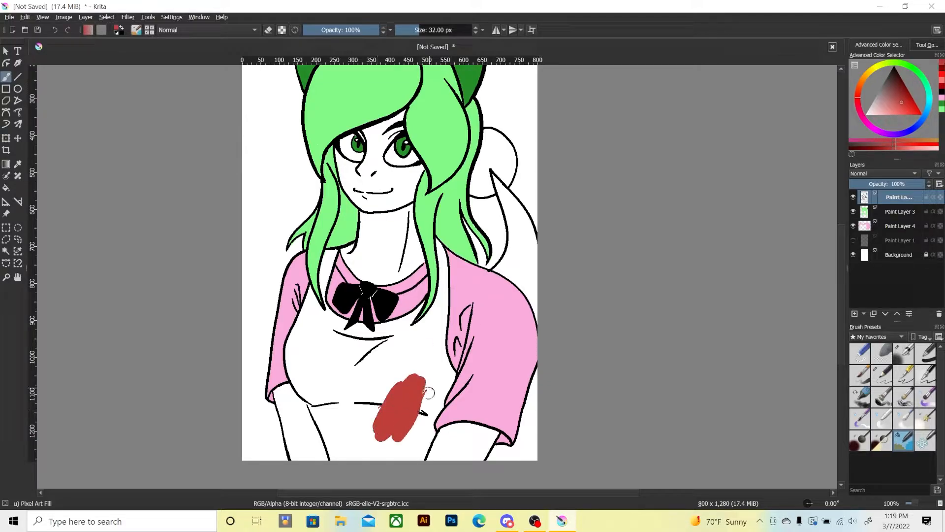
{"action": "key", "text": "ctrl+z"}
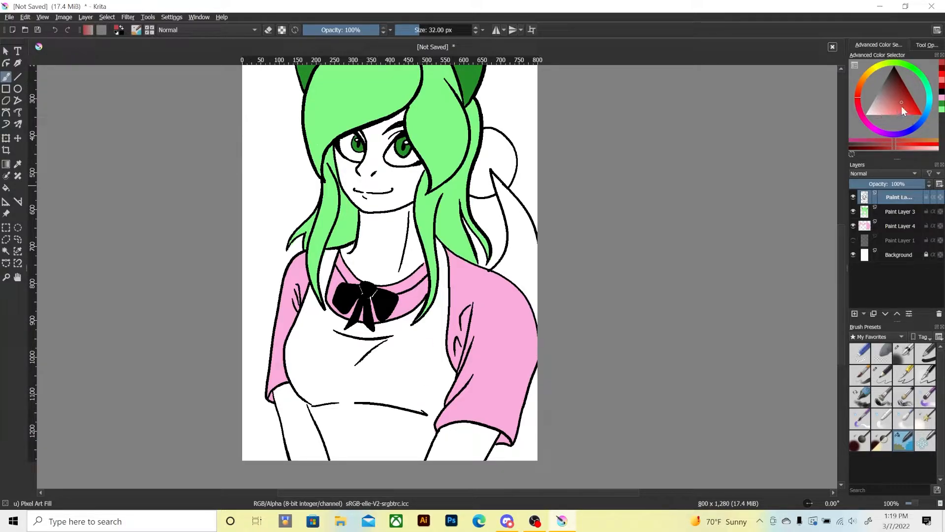
Choose a slightly softened bright red and colour the whole apron, including both shoulder straps, on Paint Layer 4.
{"action": "left_click_drag", "start_coordinate": [902, 106], "coordinate": [906, 109]}
{"action": "mouse_move", "coordinate": [393, 368]}
{"action": "left_mouse_down"}
{"action": "mouse_move", "coordinate": [418, 376]}
{"action": "mouse_move", "coordinate": [362, 386]}
{"action": "left_mouse_up"}
{"action": "key", "text": "ctrl+z"}
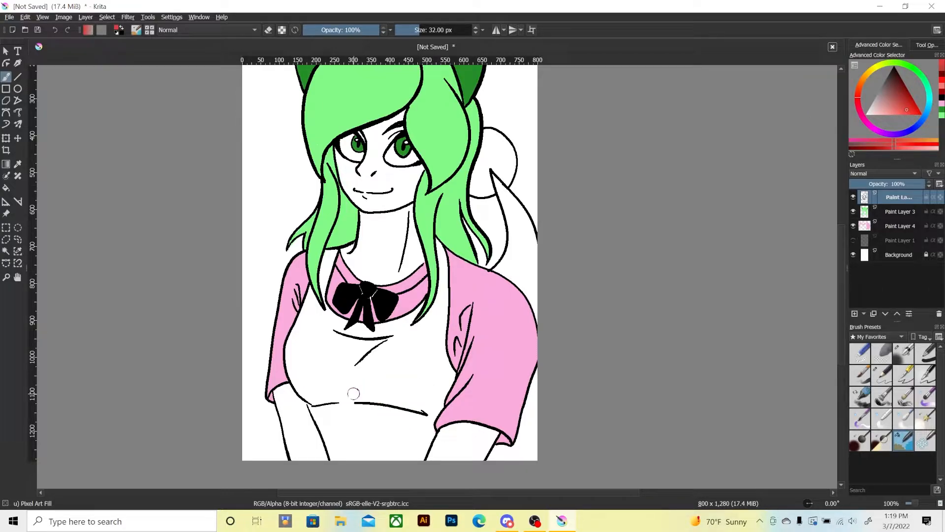
{"action": "left_click", "coordinate": [896, 230]}
{"action": "mouse_move", "coordinate": [386, 436]}
{"action": "left_mouse_down"}
{"action": "mouse_move", "coordinate": [401, 424]}
{"action": "mouse_move", "coordinate": [403, 457]}
{"action": "mouse_move", "coordinate": [424, 441]}
{"action": "mouse_move", "coordinate": [426, 456]}
{"action": "mouse_move", "coordinate": [452, 373]}
{"action": "mouse_move", "coordinate": [445, 398]}
{"action": "mouse_move", "coordinate": [376, 477]}
{"action": "mouse_move", "coordinate": [379, 393]}
{"action": "mouse_move", "coordinate": [357, 409]}
{"action": "mouse_move", "coordinate": [340, 396]}
{"action": "mouse_move", "coordinate": [318, 402]}
{"action": "mouse_move", "coordinate": [320, 433]}
{"action": "mouse_move", "coordinate": [309, 401]}
{"action": "mouse_move", "coordinate": [330, 414]}
{"action": "mouse_move", "coordinate": [305, 398]}
{"action": "mouse_move", "coordinate": [288, 347]}
{"action": "mouse_move", "coordinate": [299, 330]}
{"action": "mouse_move", "coordinate": [315, 374]}
{"action": "mouse_move", "coordinate": [334, 354]}
{"action": "mouse_move", "coordinate": [352, 374]}
{"action": "mouse_move", "coordinate": [364, 354]}
{"action": "mouse_move", "coordinate": [389, 370]}
{"action": "mouse_move", "coordinate": [408, 359]}
{"action": "mouse_move", "coordinate": [446, 371]}
{"action": "mouse_move", "coordinate": [441, 317]}
{"action": "mouse_move", "coordinate": [428, 340]}
{"action": "mouse_move", "coordinate": [327, 344]}
{"action": "mouse_move", "coordinate": [404, 340]}
{"action": "mouse_move", "coordinate": [362, 333]}
{"action": "mouse_move", "coordinate": [432, 306]}
{"action": "mouse_move", "coordinate": [423, 341]}
{"action": "mouse_move", "coordinate": [421, 321]}
{"action": "mouse_move", "coordinate": [438, 301]}
{"action": "mouse_move", "coordinate": [440, 335]}
{"action": "mouse_move", "coordinate": [442, 310]}
{"action": "left_mouse_up"}
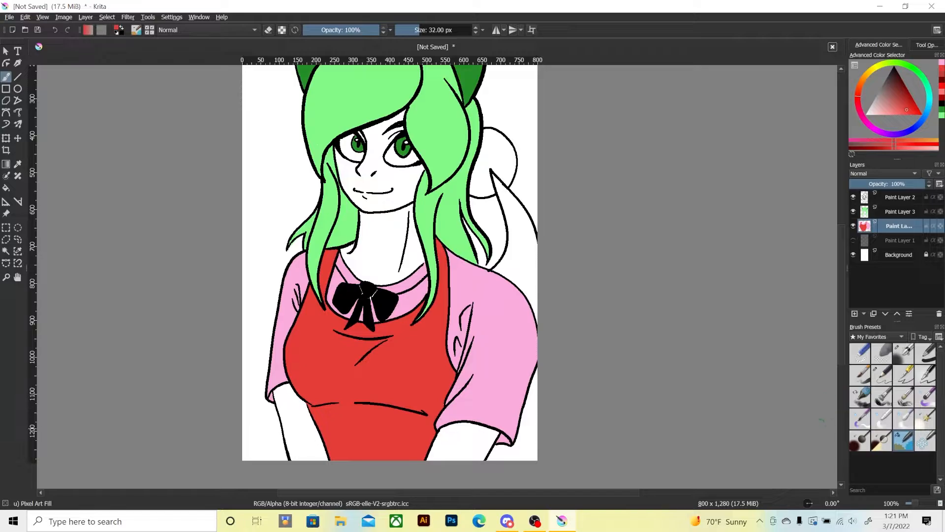
Draw black teardrop-shaped watermelon seeds across the apron's waist and chest on Paint Layer 2.
{"action": "left_click", "coordinate": [896, 196]}
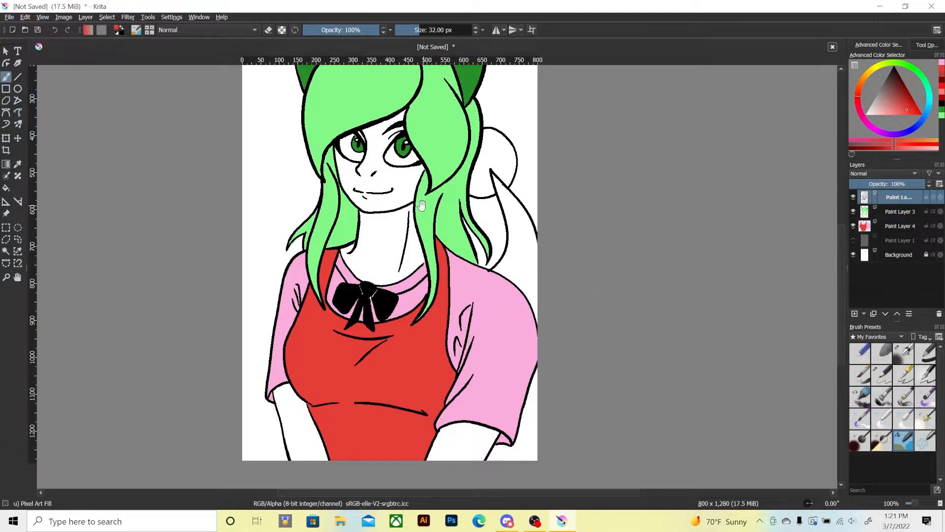
{"action": "mouse_move", "coordinate": [421, 206]}
{"action": "left_mouse_down"}
{"action": "mouse_move", "coordinate": [403, 236]}
{"action": "mouse_move", "coordinate": [447, 197]}
{"action": "left_mouse_up"}
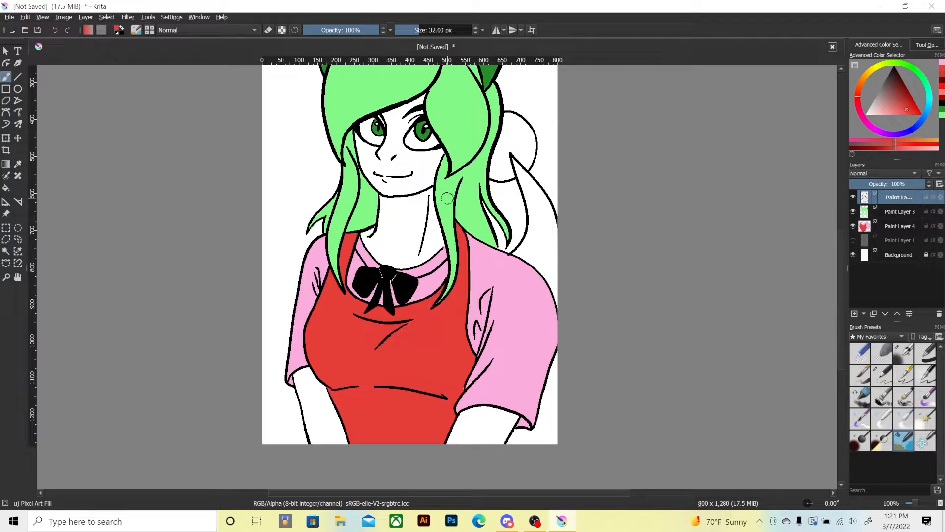
{"action": "left_click", "coordinate": [942, 103]}
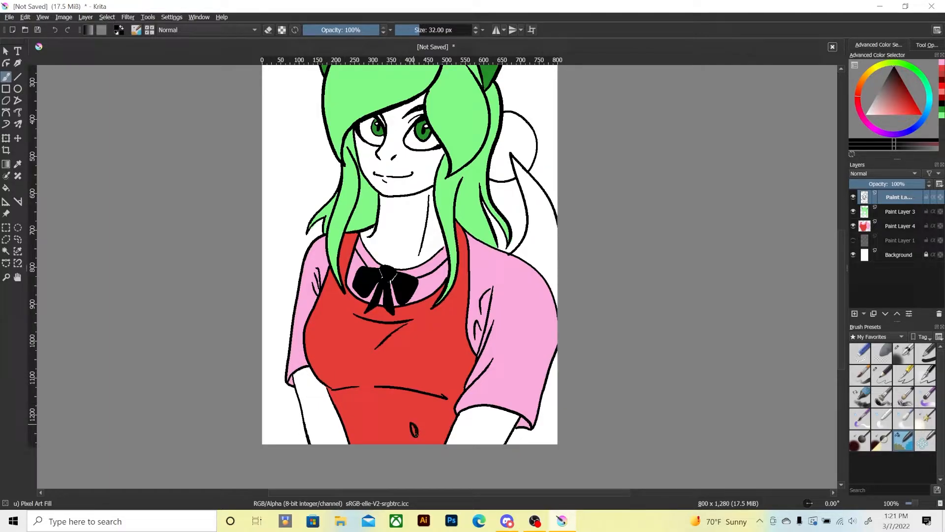
{"action": "left_click_drag", "start_coordinate": [414, 427], "coordinate": [365, 433]}
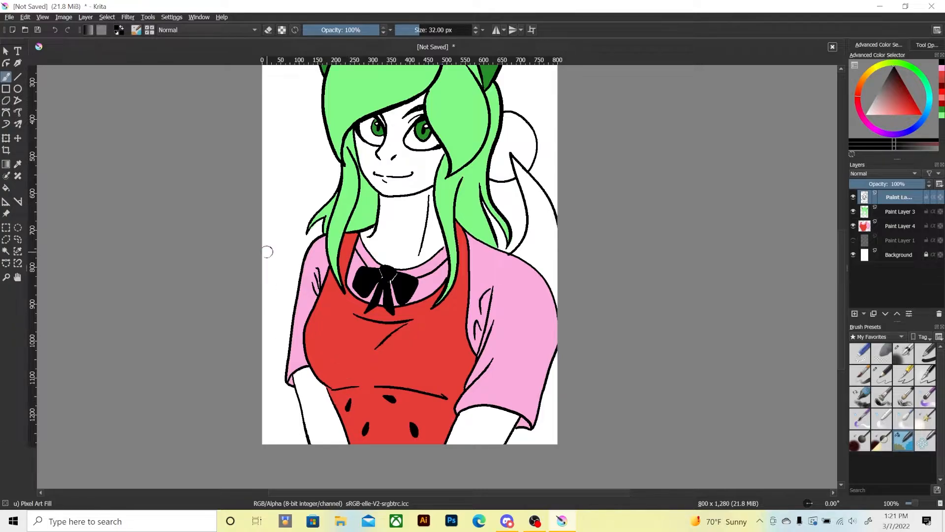
{"action": "left_click_drag", "start_coordinate": [436, 321], "coordinate": [433, 331]}
{"action": "left_click_drag", "start_coordinate": [329, 311], "coordinate": [330, 318]}
{"action": "mouse_move", "coordinate": [324, 369]}
{"action": "left_mouse_down"}
{"action": "mouse_move", "coordinate": [327, 362]}
{"action": "mouse_move", "coordinate": [326, 374]}
{"action": "left_mouse_up"}
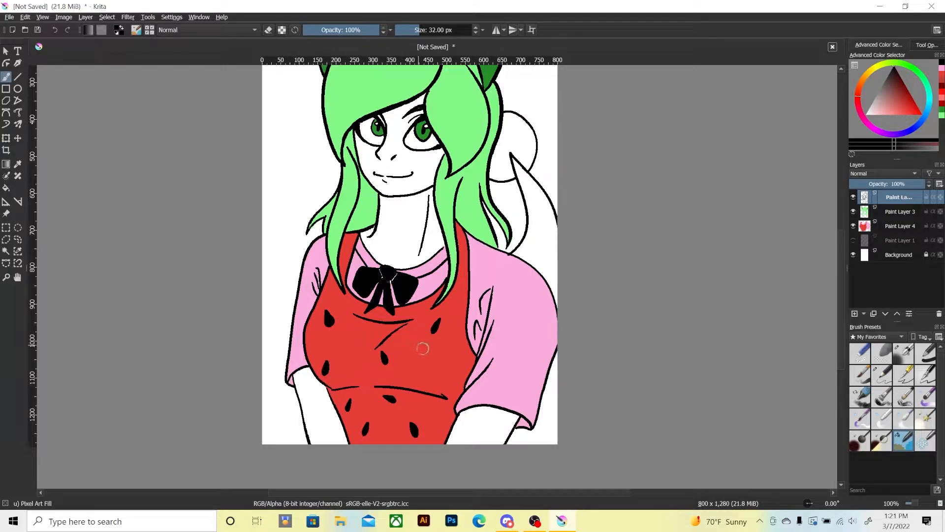
Add more black seeds along the apron's right-hand side and on both shoulder straps.
{"action": "left_click_drag", "start_coordinate": [450, 377], "coordinate": [446, 385]}
{"action": "mouse_move", "coordinate": [440, 417]}
{"action": "left_mouse_down"}
{"action": "mouse_move", "coordinate": [441, 409]}
{"action": "mouse_move", "coordinate": [441, 420]}
{"action": "left_mouse_up"}
{"action": "left_click_drag", "start_coordinate": [459, 278], "coordinate": [461, 285]}
{"action": "left_click_drag", "start_coordinate": [463, 246], "coordinate": [463, 250]}
{"action": "left_click_drag", "start_coordinate": [345, 249], "coordinate": [347, 254]}
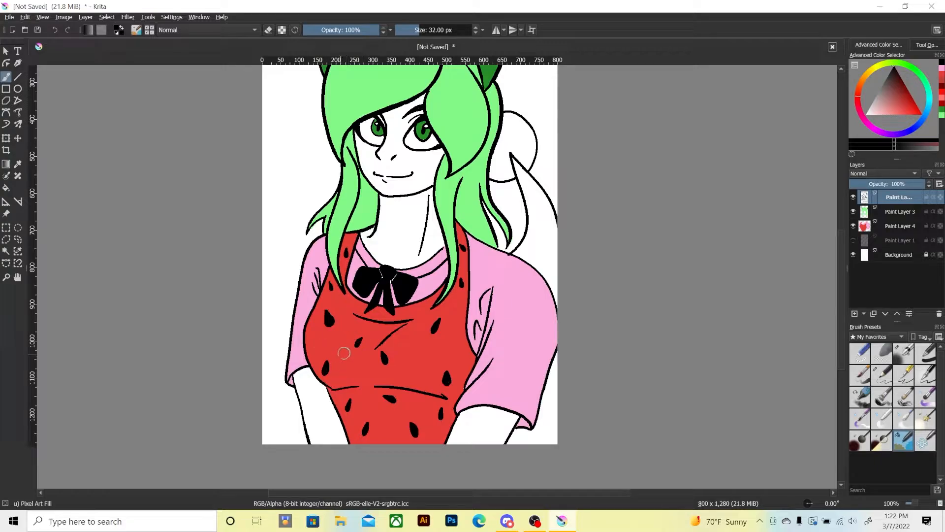
Erase the seed on the left-side strap and draw a black trim line down that strap and along the apron's neckline.
{"action": "mouse_move", "coordinate": [307, 295]}
{"action": "left_mouse_down"}
{"action": "mouse_move", "coordinate": [298, 352]}
{"action": "mouse_move", "coordinate": [290, 340]}
{"action": "mouse_move", "coordinate": [312, 302]}
{"action": "left_mouse_up"}
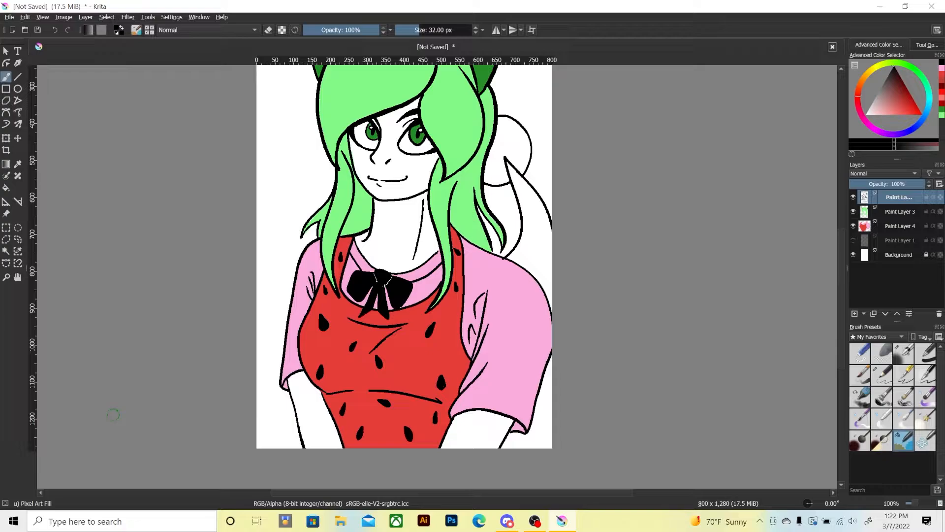
{"action": "key", "text": "ctrl+plus"}
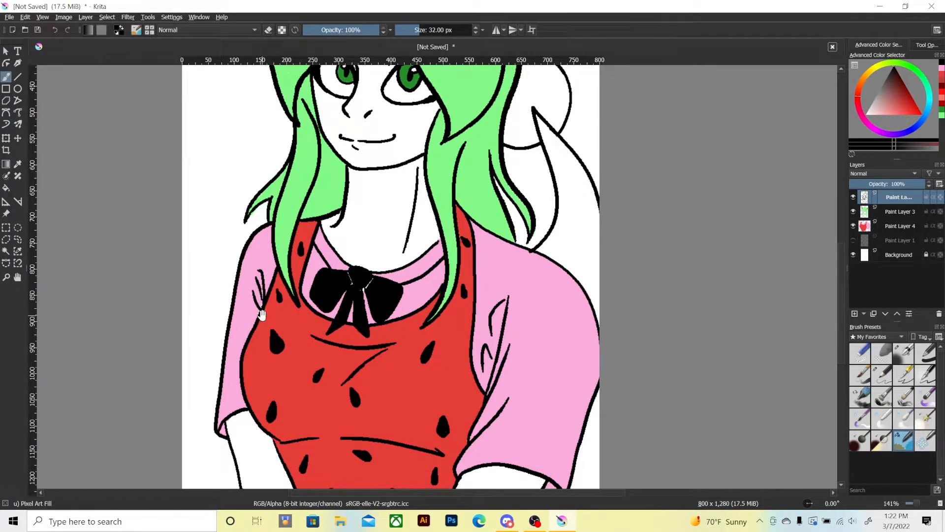
{"action": "mouse_move", "coordinate": [262, 315]}
{"action": "left_mouse_down"}
{"action": "mouse_move", "coordinate": [279, 313]}
{"action": "mouse_move", "coordinate": [267, 319]}
{"action": "left_mouse_up"}
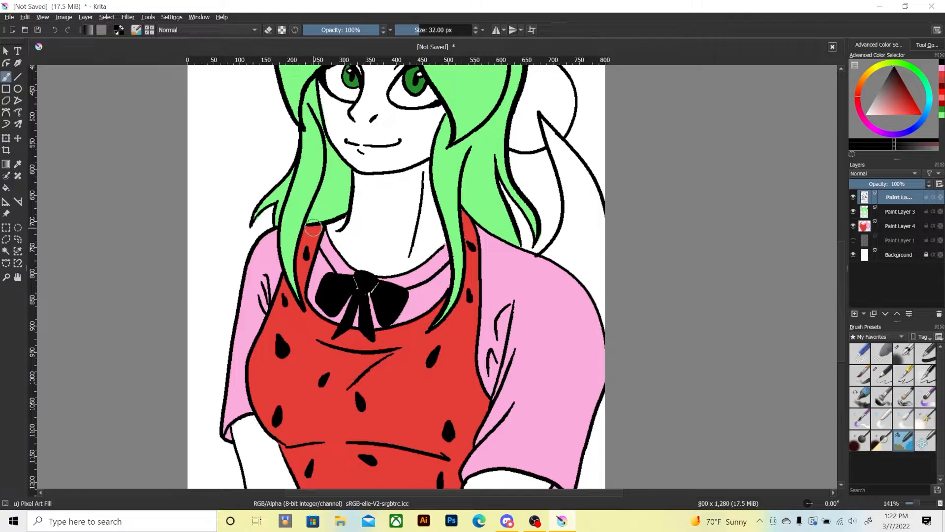
{"action": "key", "text": "e"}
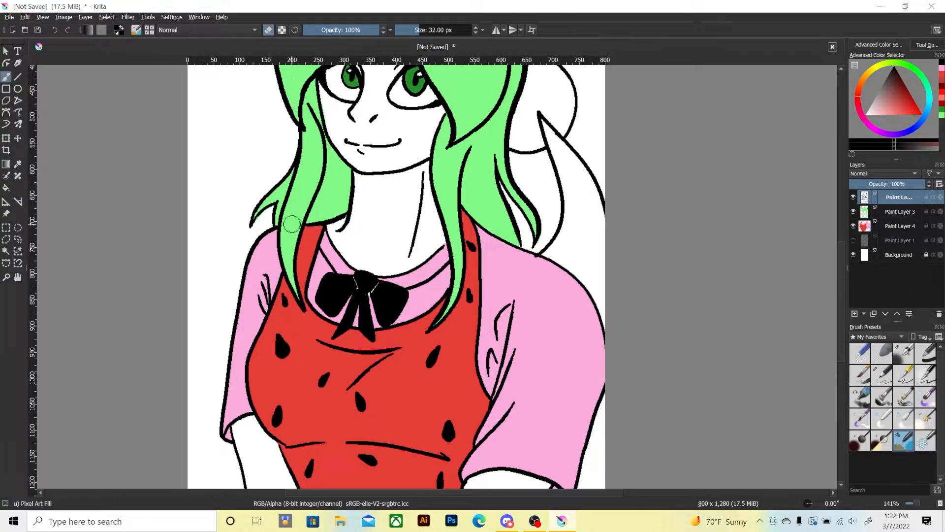
{"action": "key", "text": "e"}
{"action": "left_click_drag", "start_coordinate": [314, 225], "coordinate": [315, 227]}
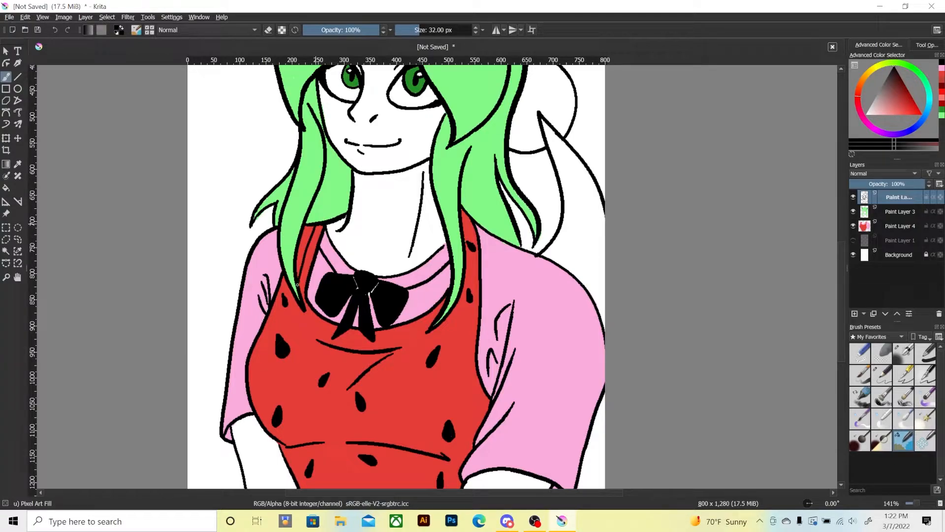
{"action": "mouse_move", "coordinate": [297, 284]}
{"action": "left_mouse_down"}
{"action": "mouse_move", "coordinate": [308, 321]}
{"action": "mouse_move", "coordinate": [343, 338]}
{"action": "mouse_move", "coordinate": [384, 338]}
{"action": "mouse_move", "coordinate": [438, 315]}
{"action": "left_mouse_up"}
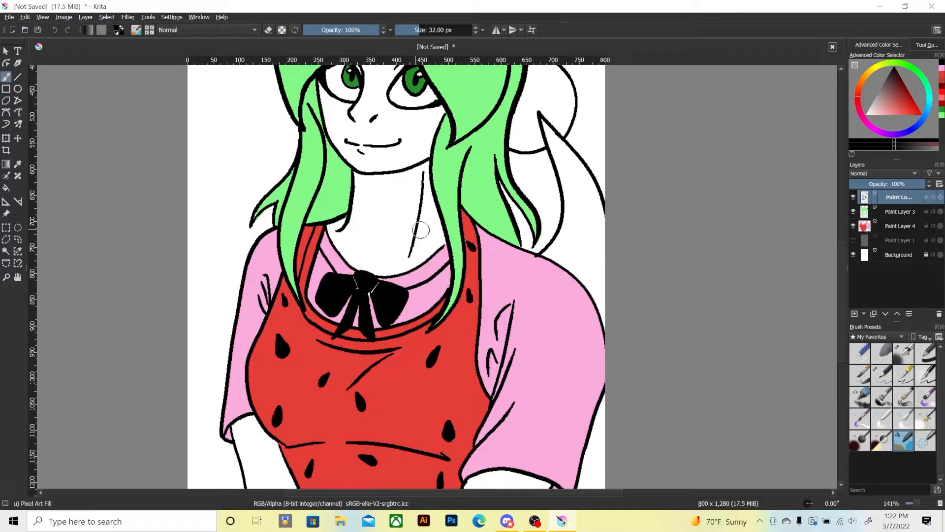
Trim the seed on the right-side strap and draw a black trim line along the strap's outer edge down to the armhole.
{"action": "key", "text": "e"}
{"action": "left_click_drag", "start_coordinate": [472, 241], "coordinate": [473, 243]}
{"action": "key", "text": "e"}
{"action": "left_click_drag", "start_coordinate": [463, 208], "coordinate": [476, 255]}
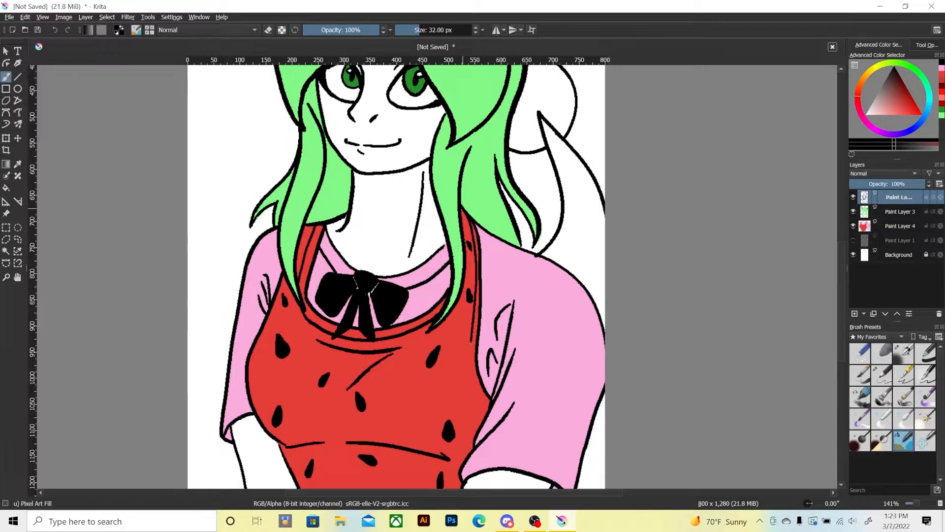
{"action": "left_click_drag", "start_coordinate": [470, 363], "coordinate": [489, 407]}
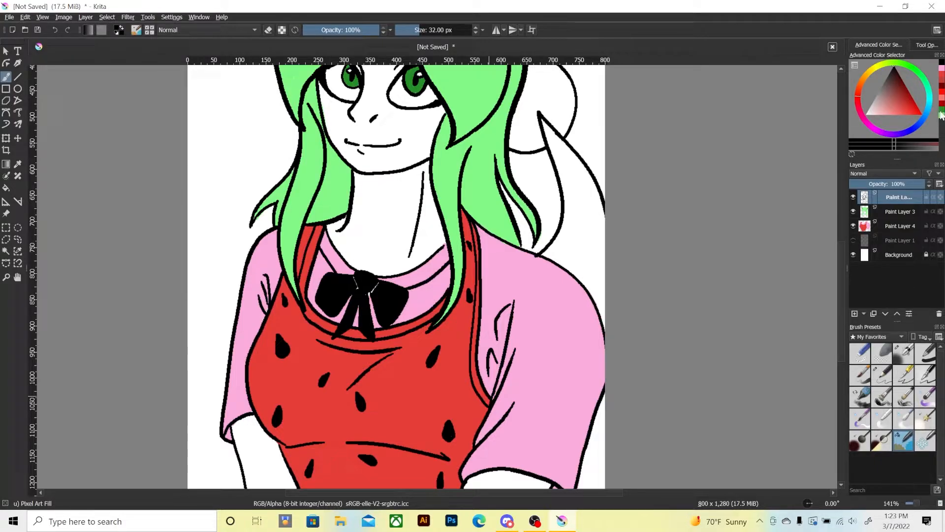
Paint dark green trim along the apron's left-side strap, neckline and right-side armhole edge on Paint Layer 4.
{"action": "left_click", "coordinate": [941, 114]}
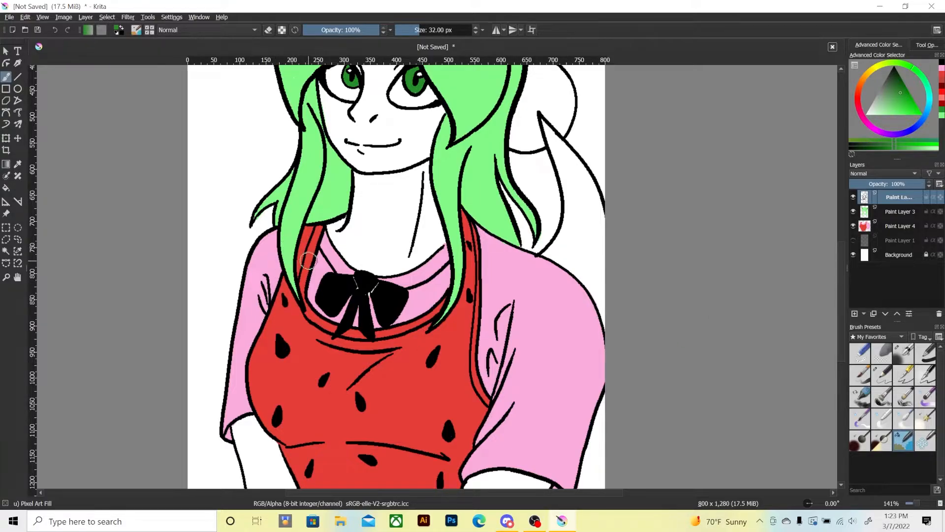
{"action": "left_click", "coordinate": [898, 226]}
{"action": "mouse_move", "coordinate": [303, 278]}
{"action": "left_mouse_down"}
{"action": "mouse_move", "coordinate": [308, 257]}
{"action": "mouse_move", "coordinate": [302, 285]}
{"action": "mouse_move", "coordinate": [319, 230]}
{"action": "left_mouse_up"}
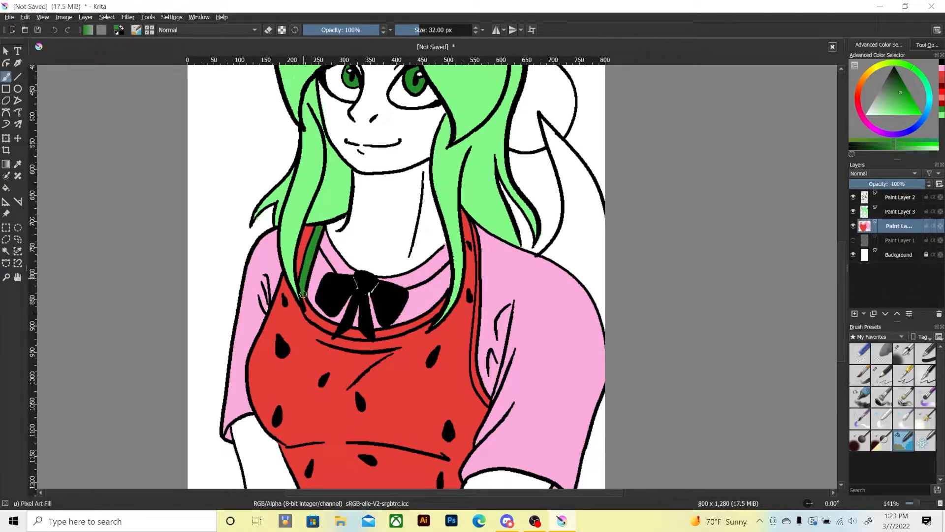
{"action": "mouse_move", "coordinate": [302, 293]}
{"action": "left_mouse_down"}
{"action": "mouse_move", "coordinate": [308, 315]}
{"action": "mouse_move", "coordinate": [365, 333]}
{"action": "mouse_move", "coordinate": [417, 326]}
{"action": "mouse_move", "coordinate": [446, 299]}
{"action": "left_mouse_up"}
{"action": "mouse_move", "coordinate": [471, 221]}
{"action": "left_mouse_down"}
{"action": "mouse_move", "coordinate": [475, 381]}
{"action": "mouse_move", "coordinate": [489, 403]}
{"action": "left_mouse_up"}
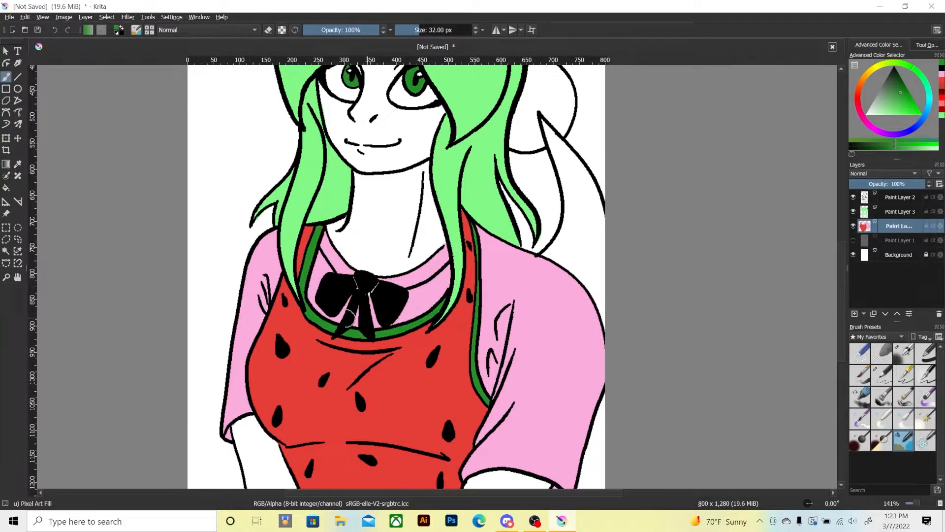
{"action": "key", "text": "minus"}
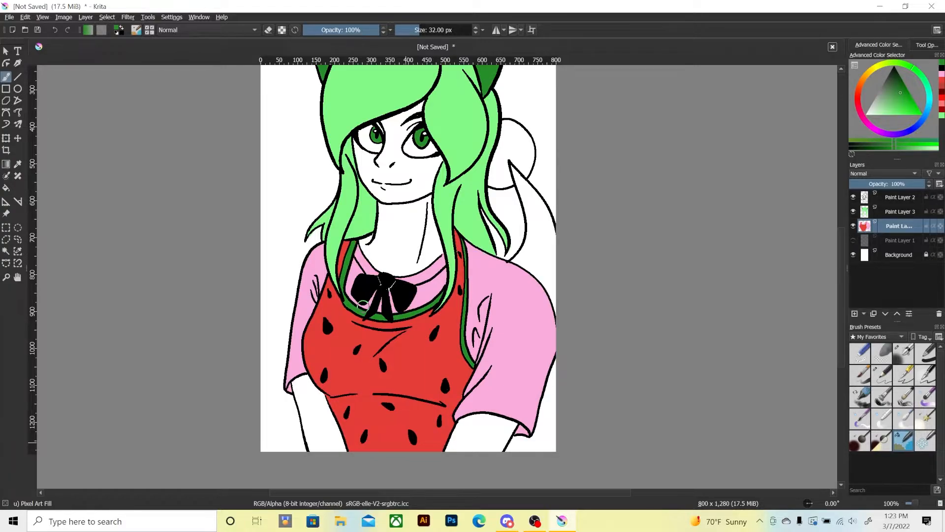
{"action": "key", "text": "plus"}
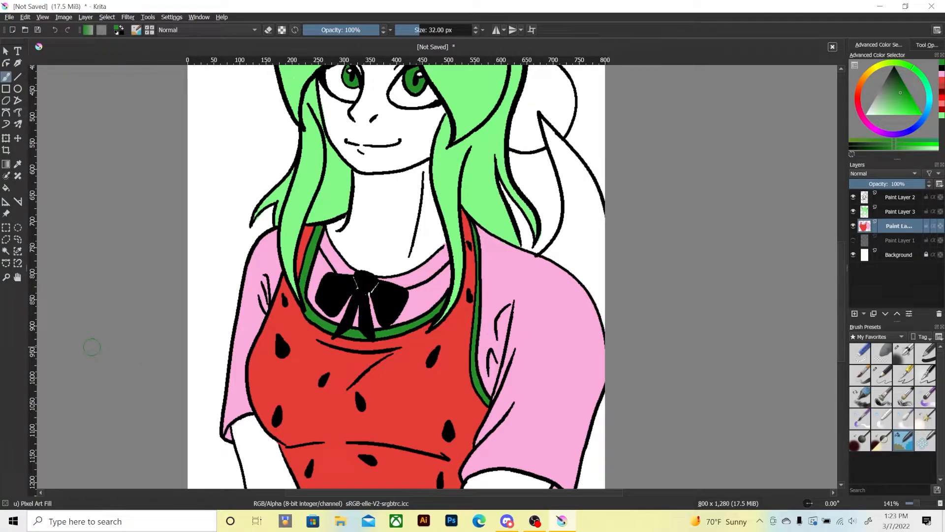
{"action": "key", "text": "plus"}
{"action": "key", "text": "minus"}
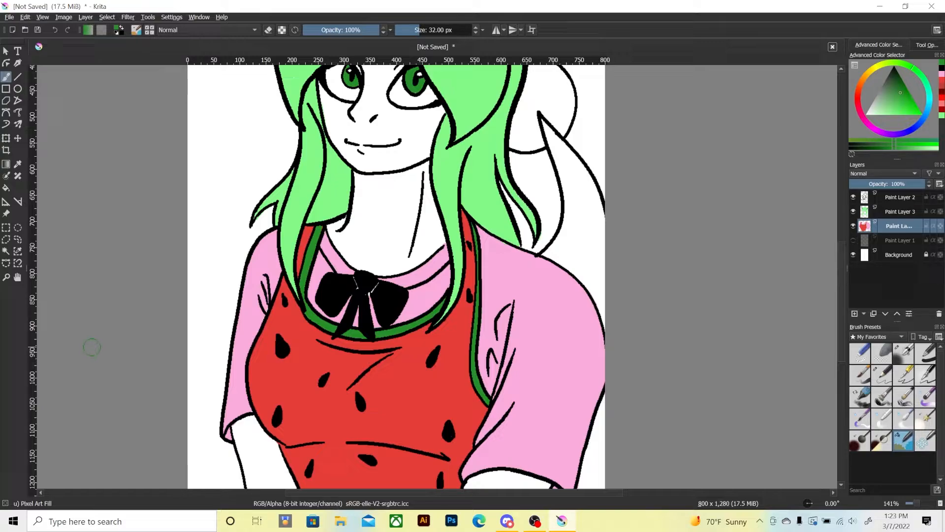
{"action": "key", "text": "minus"}
{"action": "key", "text": "minus"}
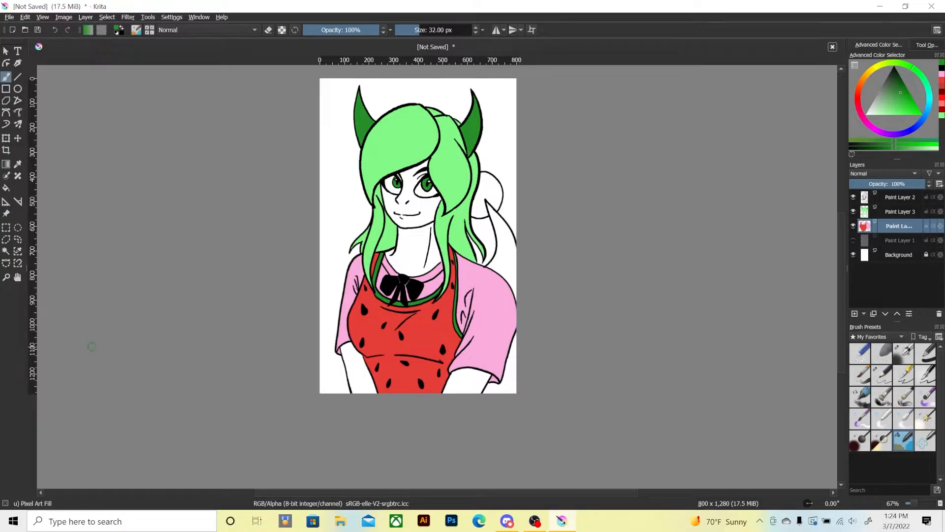
{"action": "key", "text": "plus"}
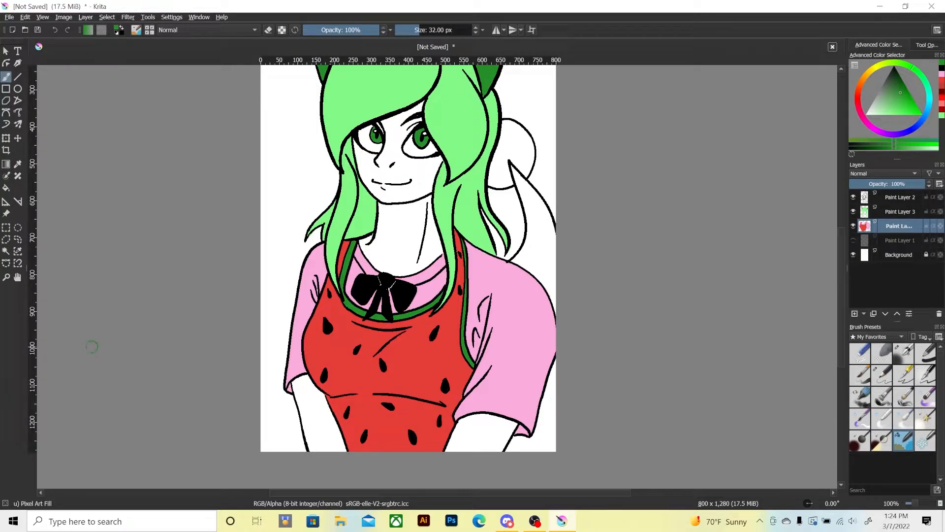
Add a new paint layer below Paint Layer 4 and fill the round ball beside the hair with light pink.
{"action": "mouse_move", "coordinate": [320, 264]}
{"action": "left_mouse_down"}
{"action": "mouse_move", "coordinate": [292, 335]}
{"action": "mouse_move", "coordinate": [206, 398]}
{"action": "left_mouse_up"}
{"action": "key", "text": "plus"}
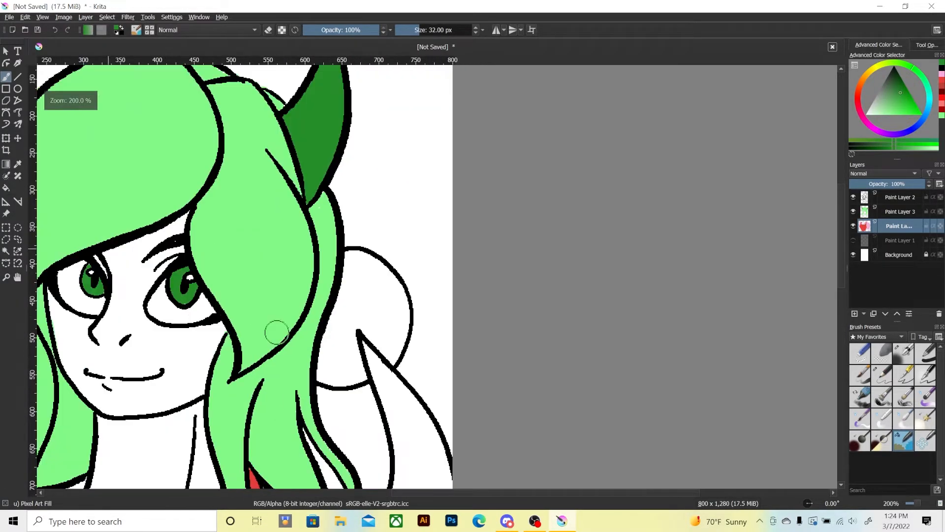
{"action": "left_click_drag", "start_coordinate": [291, 331], "coordinate": [311, 330]}
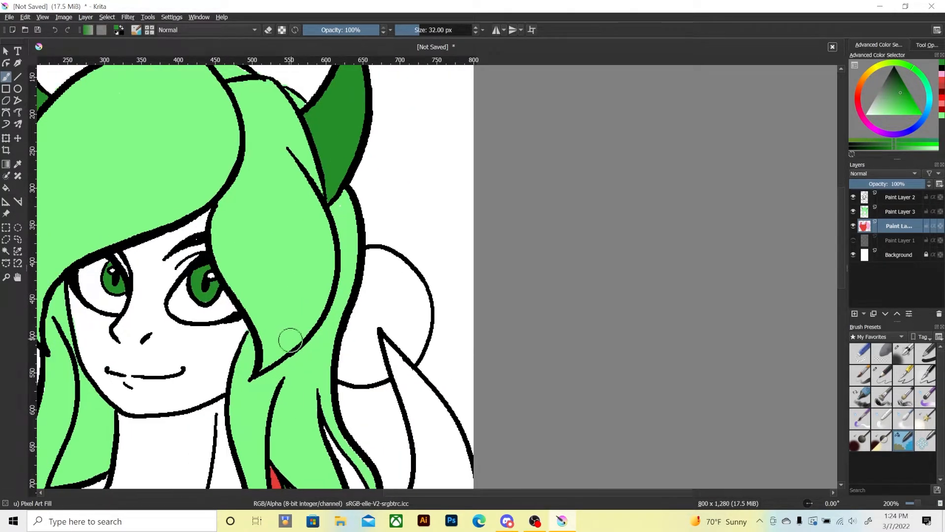
{"action": "left_click", "coordinate": [854, 314]}
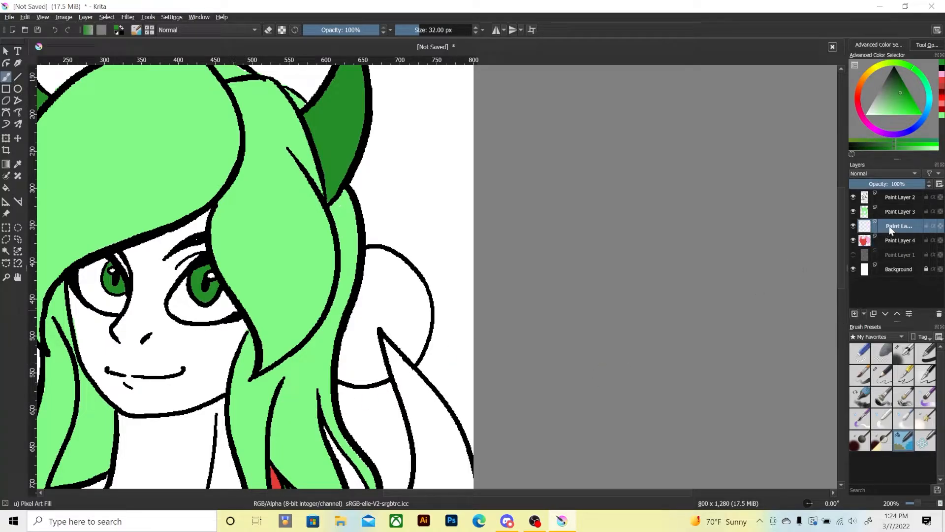
{"action": "left_click_drag", "start_coordinate": [890, 227], "coordinate": [887, 241]}
{"action": "left_click", "coordinate": [941, 74]}
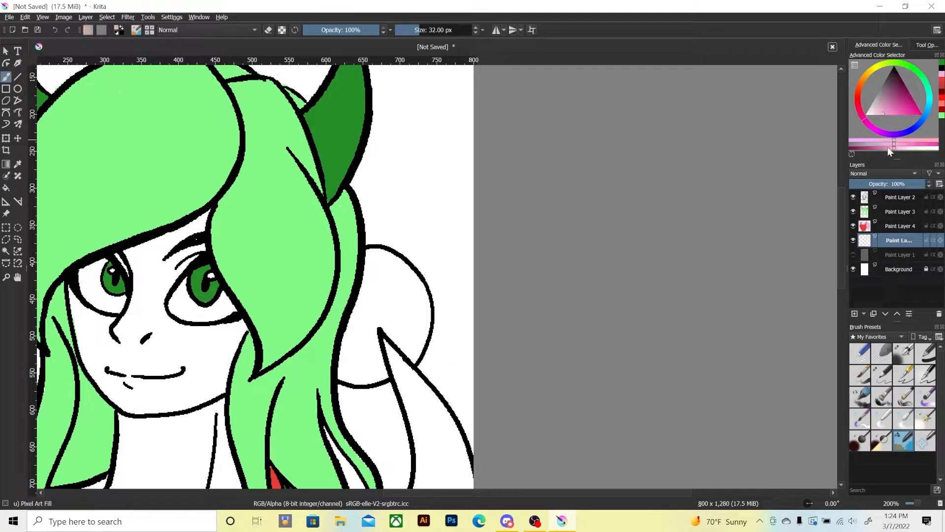
{"action": "mouse_move", "coordinate": [383, 304]}
{"action": "left_mouse_down"}
{"action": "mouse_move", "coordinate": [415, 359]}
{"action": "mouse_move", "coordinate": [418, 287]}
{"action": "mouse_move", "coordinate": [374, 257]}
{"action": "mouse_move", "coordinate": [395, 262]}
{"action": "mouse_move", "coordinate": [372, 285]}
{"action": "mouse_move", "coordinate": [402, 295]}
{"action": "mouse_move", "coordinate": [411, 316]}
{"action": "mouse_move", "coordinate": [394, 307]}
{"action": "mouse_move", "coordinate": [364, 322]}
{"action": "mouse_move", "coordinate": [358, 356]}
{"action": "mouse_move", "coordinate": [370, 341]}
{"action": "mouse_move", "coordinate": [375, 373]}
{"action": "mouse_move", "coordinate": [348, 363]}
{"action": "left_mouse_up"}
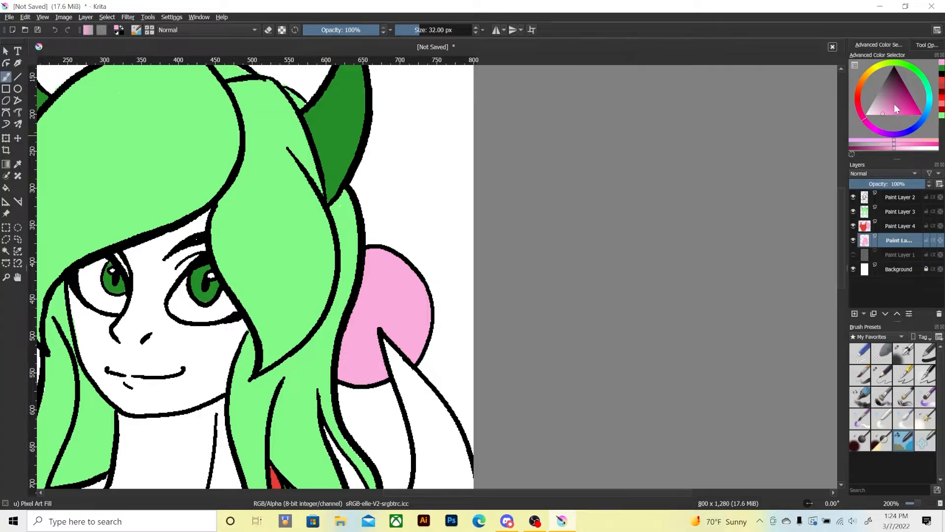
Shade the ball in dark magenta, leaving a round pink highlight and a thin rim, and erase the colour inside the pointed tip overlapping it.
{"action": "left_click", "coordinate": [901, 100]}
{"action": "mouse_move", "coordinate": [389, 257]}
{"action": "left_mouse_down"}
{"action": "mouse_move", "coordinate": [397, 273]}
{"action": "mouse_move", "coordinate": [363, 281]}
{"action": "mouse_move", "coordinate": [398, 283]}
{"action": "mouse_move", "coordinate": [398, 271]}
{"action": "left_mouse_up"}
{"action": "mouse_move", "coordinate": [388, 256]}
{"action": "left_mouse_down"}
{"action": "mouse_move", "coordinate": [414, 310]}
{"action": "mouse_move", "coordinate": [406, 349]}
{"action": "left_mouse_up"}
{"action": "mouse_move", "coordinate": [411, 310]}
{"action": "left_mouse_down"}
{"action": "mouse_move", "coordinate": [404, 348]}
{"action": "mouse_move", "coordinate": [381, 330]}
{"action": "mouse_move", "coordinate": [395, 343]}
{"action": "mouse_move", "coordinate": [404, 292]}
{"action": "mouse_move", "coordinate": [400, 315]}
{"action": "mouse_move", "coordinate": [395, 293]}
{"action": "mouse_move", "coordinate": [393, 308]}
{"action": "mouse_move", "coordinate": [363, 299]}
{"action": "mouse_move", "coordinate": [358, 312]}
{"action": "mouse_move", "coordinate": [375, 326]}
{"action": "mouse_move", "coordinate": [376, 362]}
{"action": "mouse_move", "coordinate": [350, 364]}
{"action": "mouse_move", "coordinate": [341, 353]}
{"action": "mouse_move", "coordinate": [351, 330]}
{"action": "mouse_move", "coordinate": [366, 363]}
{"action": "mouse_move", "coordinate": [346, 361]}
{"action": "mouse_move", "coordinate": [371, 368]}
{"action": "mouse_move", "coordinate": [404, 350]}
{"action": "mouse_move", "coordinate": [391, 356]}
{"action": "mouse_move", "coordinate": [391, 329]}
{"action": "left_mouse_up"}
{"action": "mouse_move", "coordinate": [356, 365]}
{"action": "left_mouse_down"}
{"action": "mouse_move", "coordinate": [338, 359]}
{"action": "mouse_move", "coordinate": [348, 370]}
{"action": "mouse_move", "coordinate": [400, 360]}
{"action": "mouse_move", "coordinate": [387, 257]}
{"action": "left_mouse_up"}
{"action": "left_click_drag", "start_coordinate": [408, 337], "coordinate": [413, 337]}
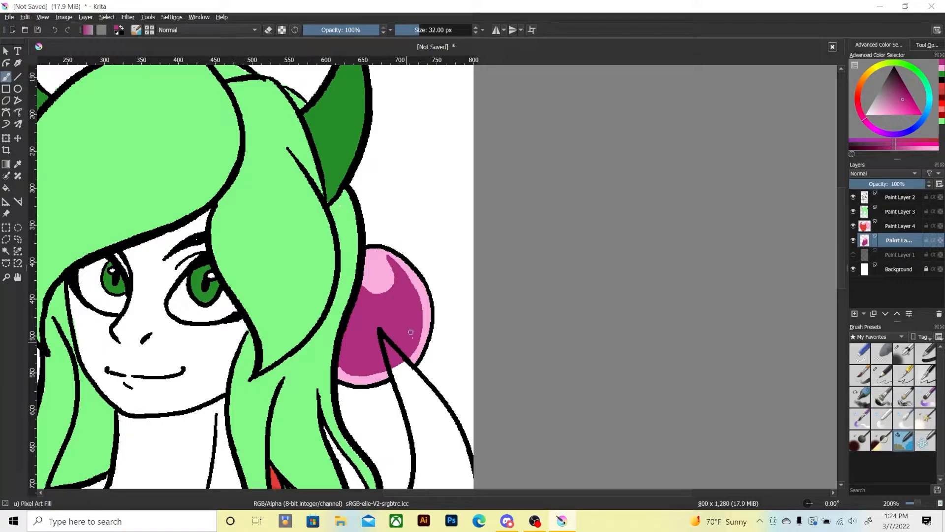
{"action": "mouse_move", "coordinate": [361, 288]}
{"action": "left_mouse_down"}
{"action": "mouse_move", "coordinate": [390, 291]}
{"action": "mouse_move", "coordinate": [390, 259]}
{"action": "left_mouse_up"}
{"action": "key", "text": "e"}
{"action": "mouse_move", "coordinate": [386, 343]}
{"action": "left_mouse_down"}
{"action": "mouse_move", "coordinate": [393, 365]}
{"action": "mouse_move", "coordinate": [390, 338]}
{"action": "left_mouse_up"}
{"action": "key", "text": "e"}
Paint the ball's round highlight white and add small white glints along its right rim and lower-left area.
{"action": "left_click", "coordinate": [226, 380], "text": "ctrl"}
{"action": "mouse_move", "coordinate": [373, 267]}
{"action": "left_mouse_down"}
{"action": "mouse_move", "coordinate": [382, 276]}
{"action": "mouse_move", "coordinate": [369, 285]}
{"action": "mouse_move", "coordinate": [386, 282]}
{"action": "mouse_move", "coordinate": [424, 312]}
{"action": "left_mouse_up"}
{"action": "left_click", "coordinate": [422, 326]}
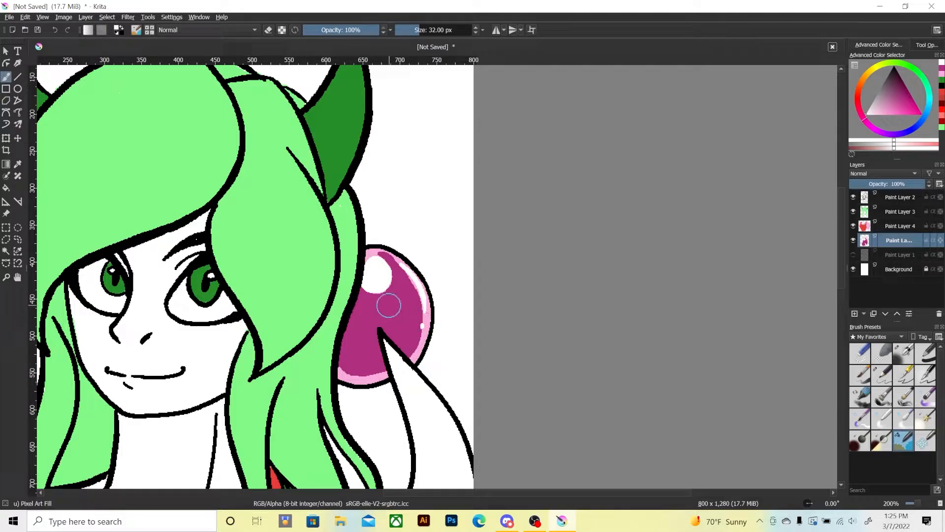
{"action": "mouse_move", "coordinate": [353, 335]}
{"action": "left_mouse_down"}
{"action": "mouse_move", "coordinate": [363, 362]}
{"action": "mouse_move", "coordinate": [350, 339]}
{"action": "mouse_move", "coordinate": [348, 363]}
{"action": "mouse_move", "coordinate": [353, 337]}
{"action": "left_mouse_up"}
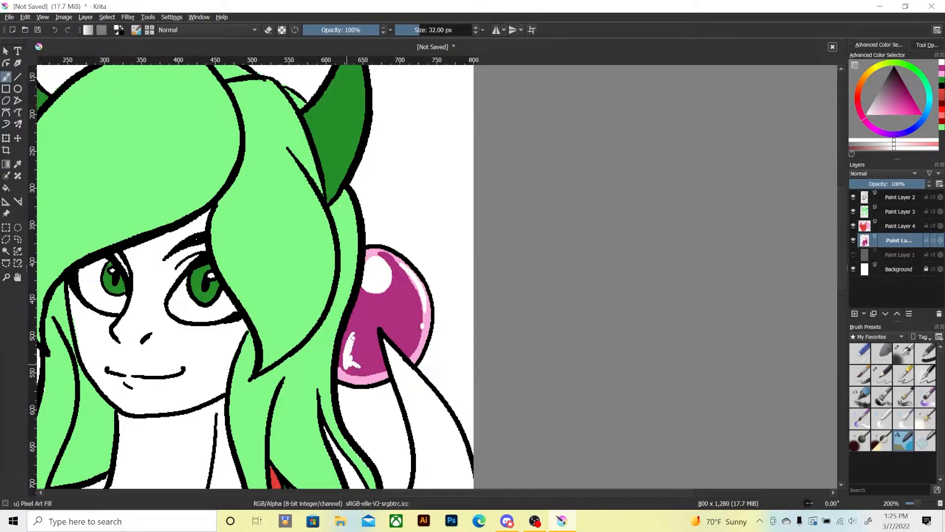
{"action": "left_click", "coordinate": [367, 368]}
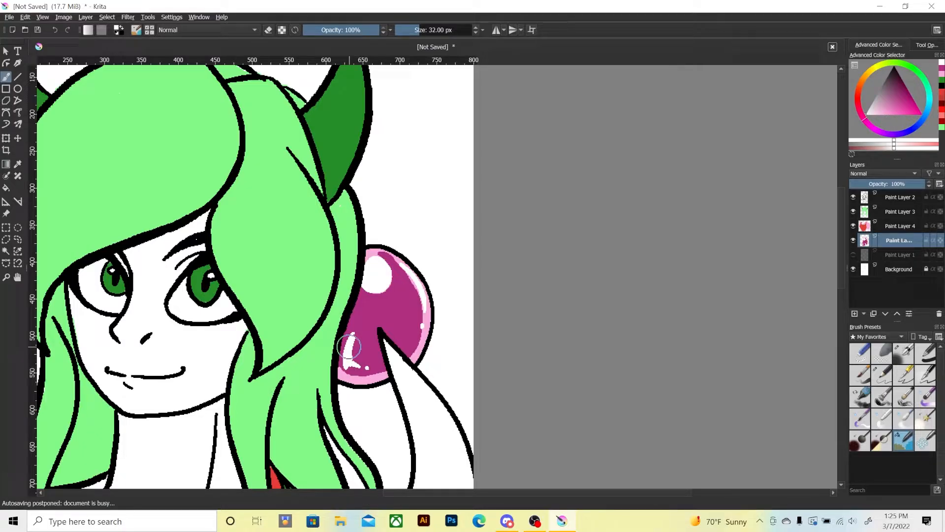
Extend the white highlight along the ball's upper-right rim.
{"action": "key", "text": "minus"}
{"action": "key", "text": "minus"}
{"action": "key", "text": "minus"}
{"action": "key", "text": "plus"}
{"action": "key", "text": "plus"}
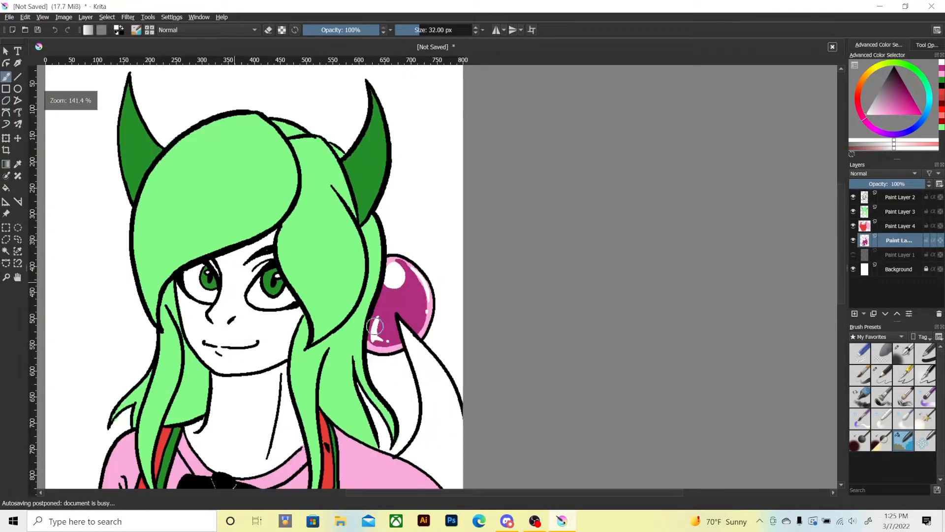
{"action": "key", "text": "plus"}
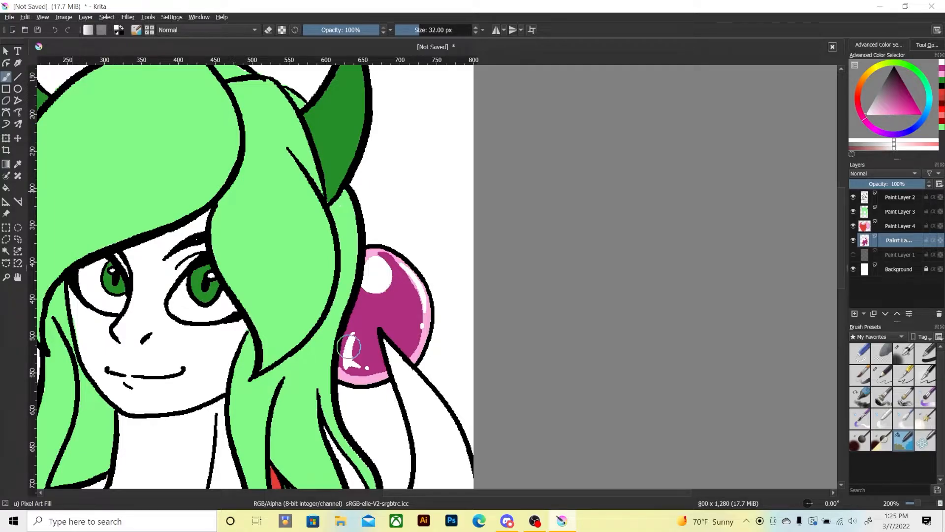
{"action": "left_click_drag", "start_coordinate": [395, 260], "coordinate": [422, 310]}
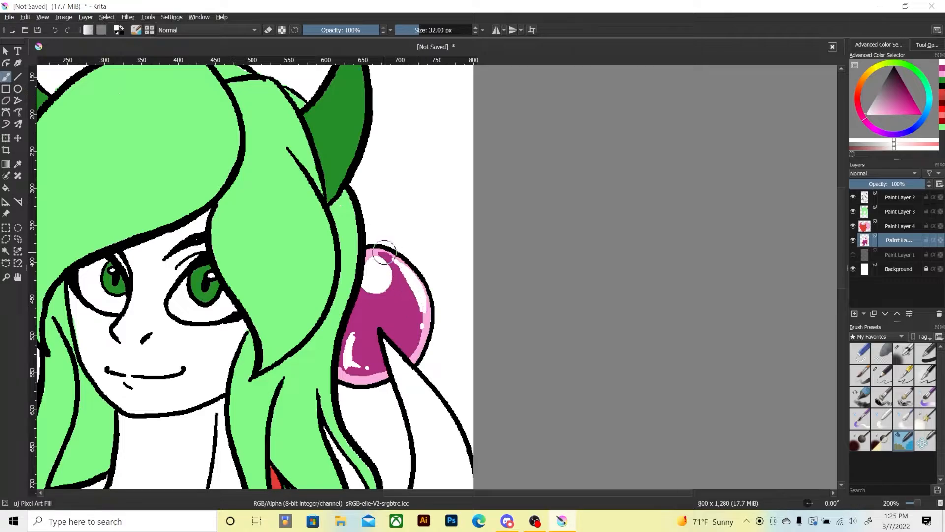
{"action": "left_click_drag", "start_coordinate": [384, 252], "coordinate": [400, 260]}
{"action": "key", "text": "ctrl+minus"}
{"action": "key", "text": "ctrl+minus"}
{"action": "key", "text": "ctrl+minus"}
{"action": "key", "text": "ctrl+minus"}
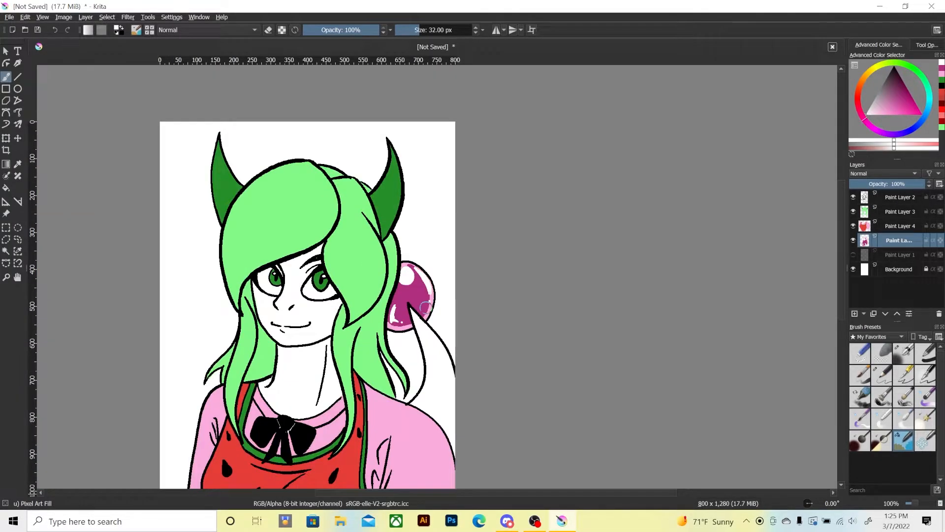
{"action": "mouse_move", "coordinate": [232, 370]}
{"action": "left_mouse_down"}
{"action": "mouse_move", "coordinate": [260, 316]}
{"action": "mouse_move", "coordinate": [236, 350]}
{"action": "mouse_move", "coordinate": [240, 329]}
{"action": "left_mouse_up"}
{"action": "left_click_drag", "start_coordinate": [230, 394], "coordinate": [236, 388]}
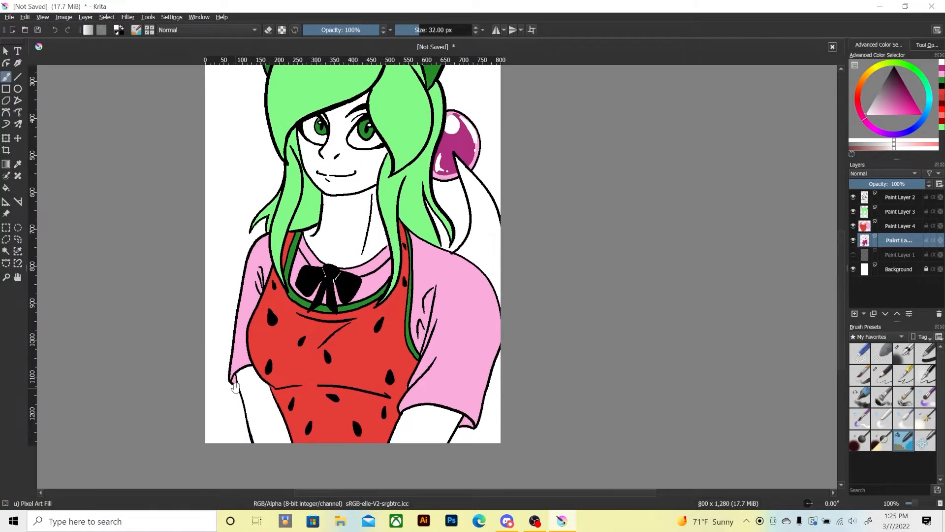
{"action": "left_click_drag", "start_coordinate": [245, 315], "coordinate": [244, 441]}
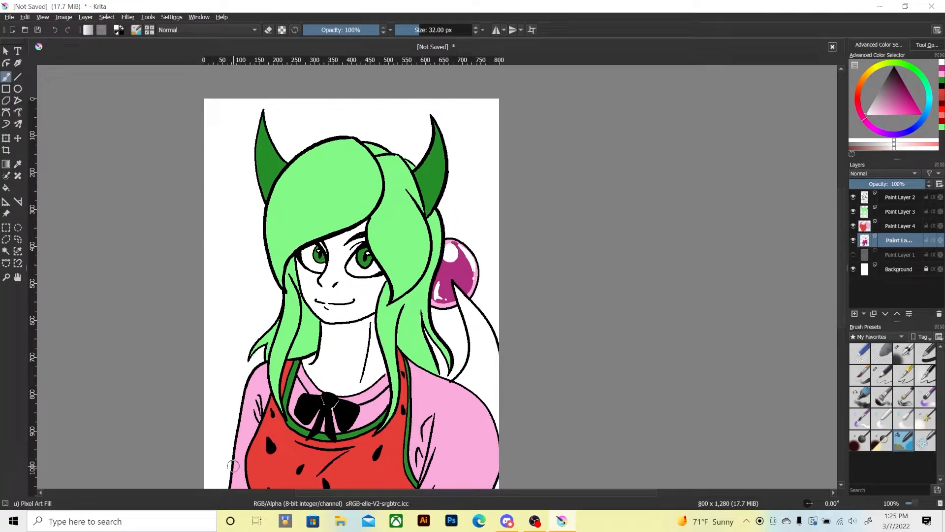
{"action": "key", "text": "ctrl+plus"}
{"action": "left_click_drag", "start_coordinate": [224, 260], "coordinate": [266, 331]}
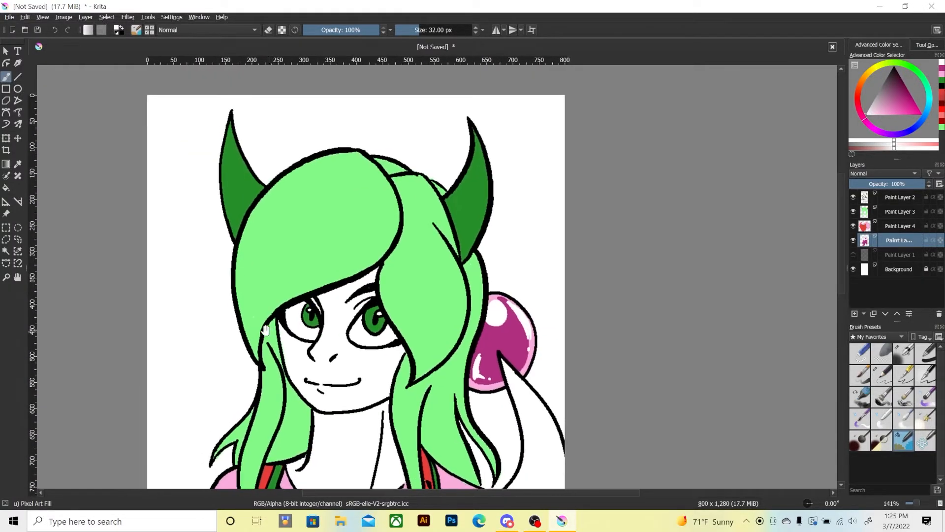
{"action": "left_click_drag", "start_coordinate": [240, 286], "coordinate": [248, 299]}
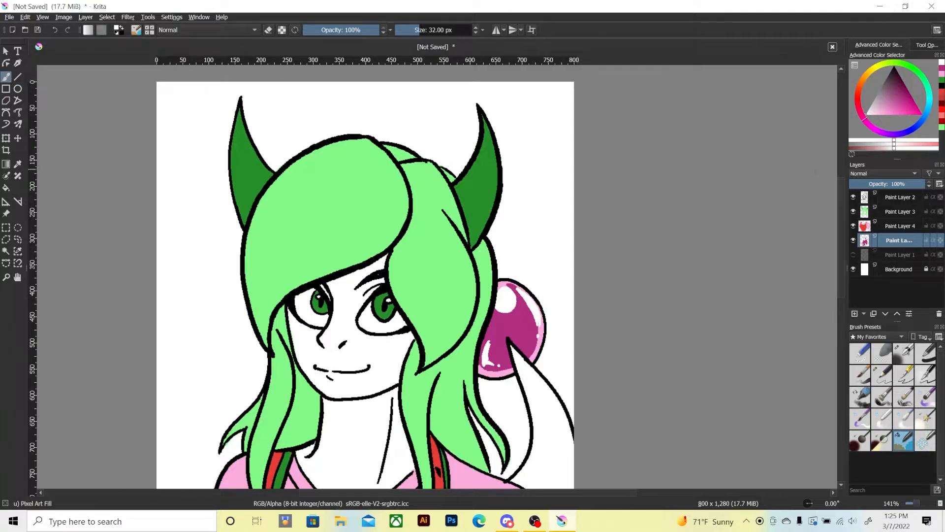
Shade both horns with a darker green on Paint Layer 3, leaving a lighter patch on each.
{"action": "left_click", "coordinate": [941, 80]}
{"action": "left_click", "coordinate": [902, 86]}
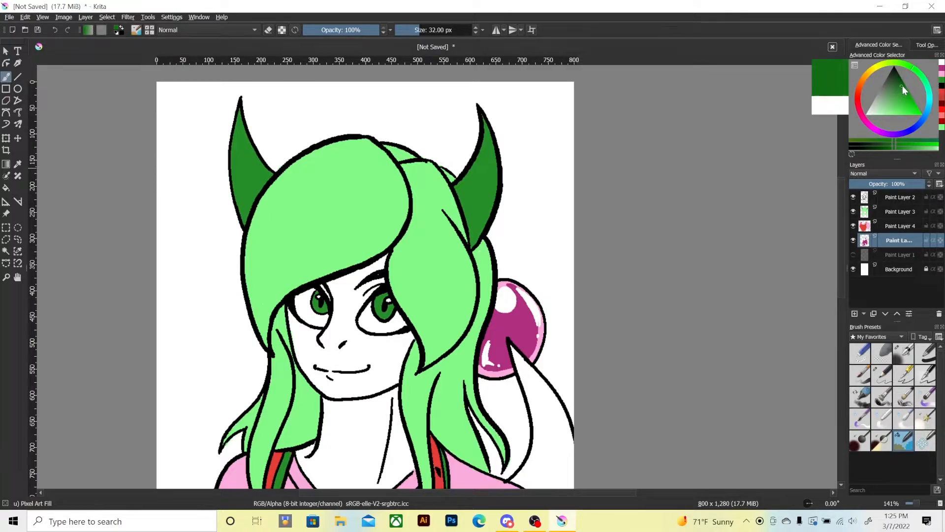
{"action": "left_click", "coordinate": [893, 212]}
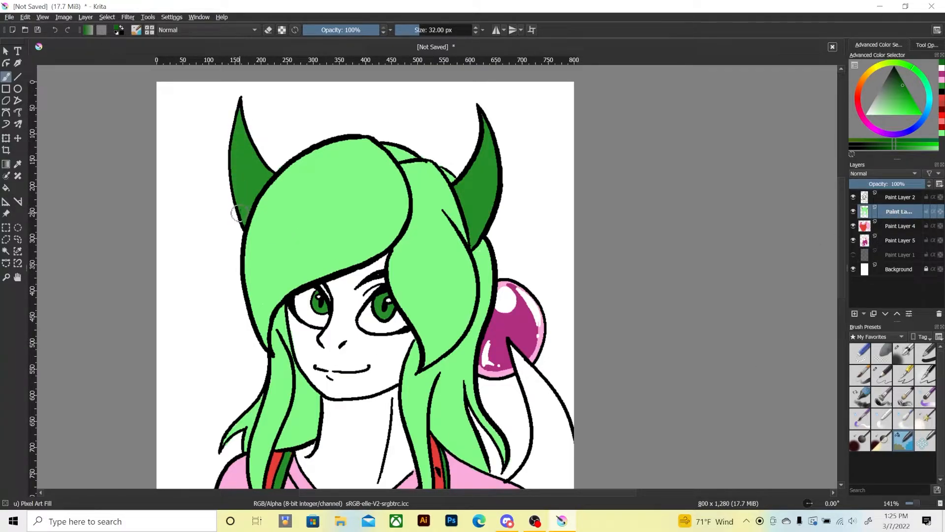
{"action": "mouse_move", "coordinate": [240, 206]}
{"action": "left_mouse_down"}
{"action": "mouse_move", "coordinate": [250, 186]}
{"action": "mouse_move", "coordinate": [239, 123]}
{"action": "mouse_move", "coordinate": [242, 218]}
{"action": "mouse_move", "coordinate": [267, 172]}
{"action": "mouse_move", "coordinate": [258, 183]}
{"action": "mouse_move", "coordinate": [254, 156]}
{"action": "left_mouse_up"}
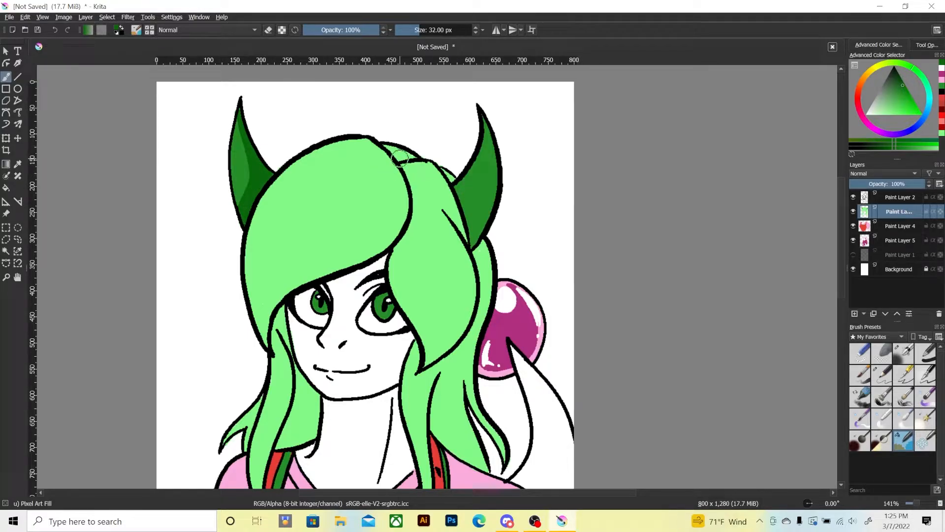
{"action": "mouse_move", "coordinate": [464, 183]}
{"action": "left_mouse_down"}
{"action": "mouse_move", "coordinate": [483, 146]}
{"action": "mouse_move", "coordinate": [486, 155]}
{"action": "mouse_move", "coordinate": [481, 114]}
{"action": "mouse_move", "coordinate": [489, 127]}
{"action": "mouse_move", "coordinate": [459, 207]}
{"action": "mouse_move", "coordinate": [459, 186]}
{"action": "mouse_move", "coordinate": [464, 213]}
{"action": "mouse_move", "coordinate": [465, 190]}
{"action": "mouse_move", "coordinate": [490, 156]}
{"action": "mouse_move", "coordinate": [475, 214]}
{"action": "mouse_move", "coordinate": [492, 172]}
{"action": "mouse_move", "coordinate": [486, 214]}
{"action": "mouse_move", "coordinate": [489, 191]}
{"action": "mouse_move", "coordinate": [473, 238]}
{"action": "mouse_move", "coordinate": [469, 209]}
{"action": "left_mouse_up"}
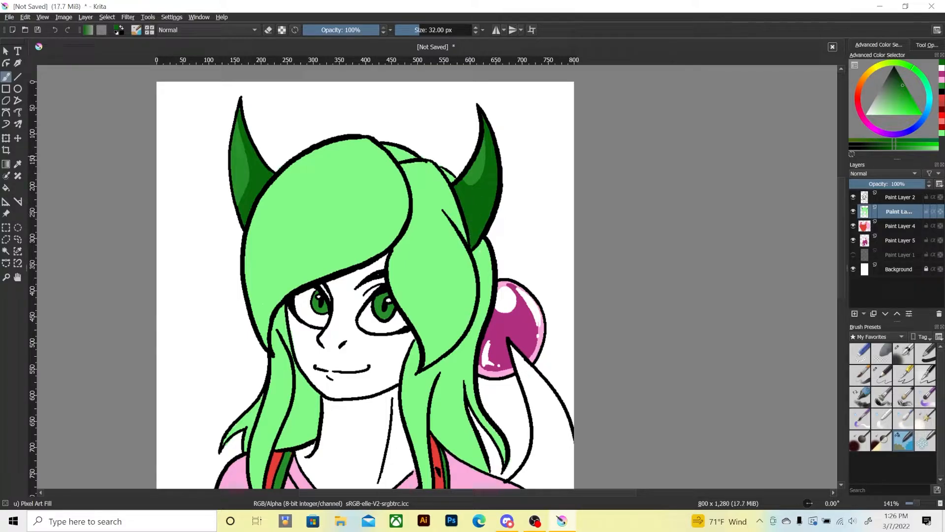
Paint medium green shadows on the left-side hair under the fringe and on the section behind the front lock beside the neck.
{"action": "left_click", "coordinate": [938, 133]}
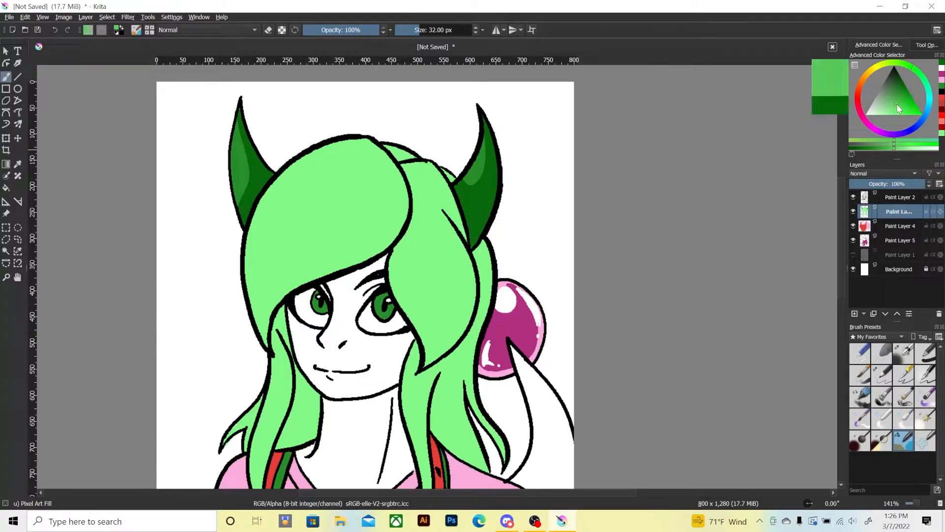
{"action": "left_click", "coordinate": [896, 103]}
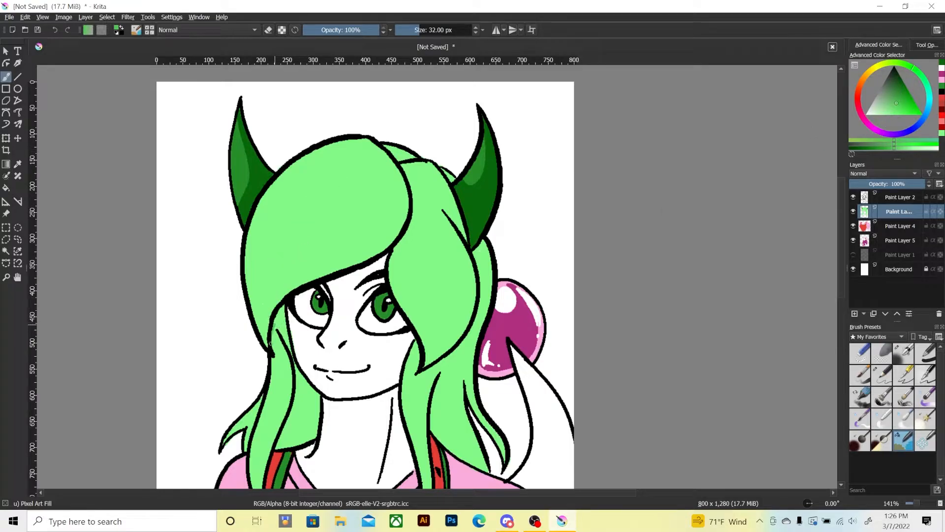
{"action": "mouse_move", "coordinate": [274, 344]}
{"action": "left_mouse_down"}
{"action": "mouse_move", "coordinate": [281, 315]}
{"action": "mouse_move", "coordinate": [286, 331]}
{"action": "mouse_move", "coordinate": [279, 322]}
{"action": "left_mouse_up"}
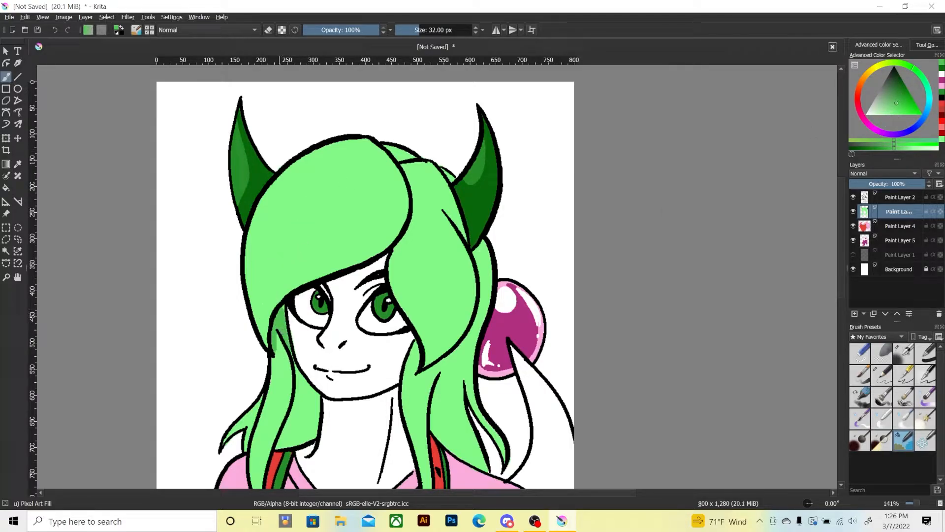
{"action": "scroll", "coordinate": [255, 320], "scroll_direction": "down", "scroll_amount": 3}
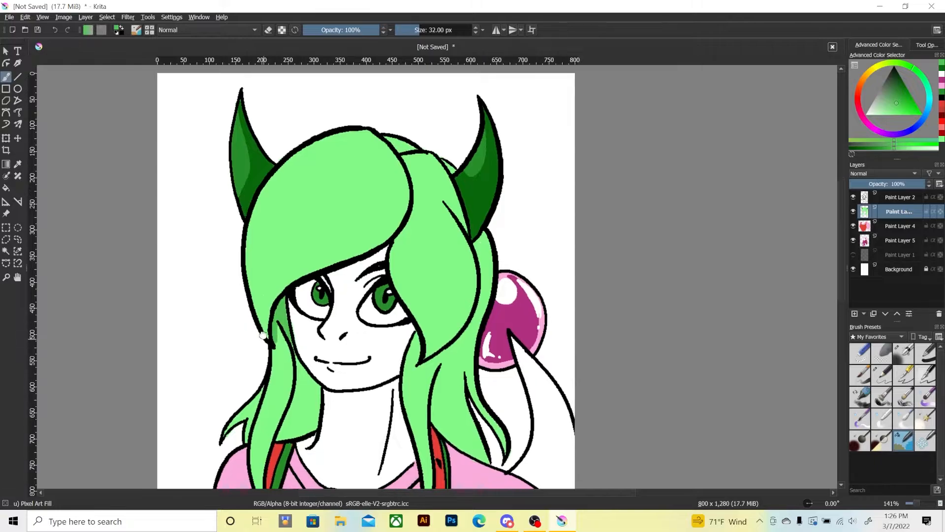
{"action": "mouse_move", "coordinate": [274, 284]}
{"action": "left_mouse_down"}
{"action": "mouse_move", "coordinate": [282, 255]}
{"action": "mouse_move", "coordinate": [293, 307]}
{"action": "mouse_move", "coordinate": [295, 283]}
{"action": "mouse_move", "coordinate": [287, 372]}
{"action": "left_mouse_up"}
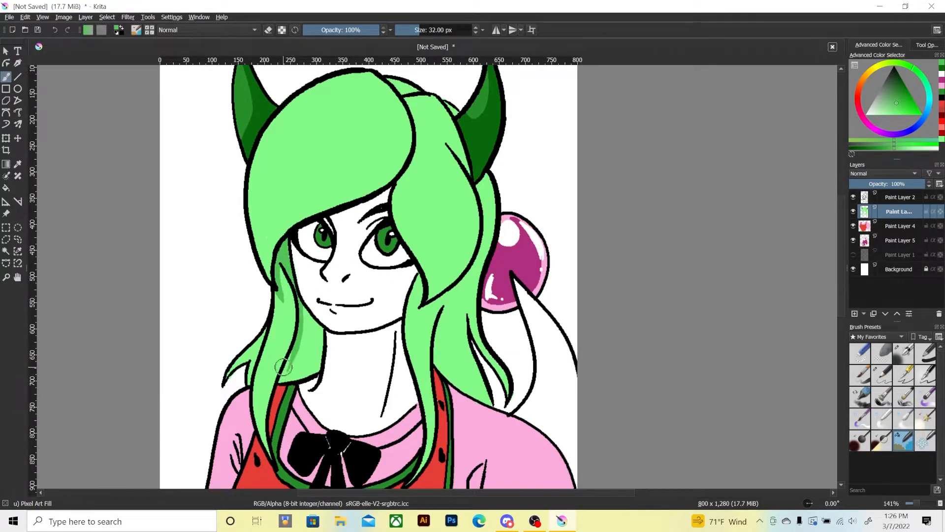
{"action": "mouse_move", "coordinate": [303, 295]}
{"action": "left_mouse_down"}
{"action": "mouse_move", "coordinate": [298, 347]}
{"action": "mouse_move", "coordinate": [283, 379]}
{"action": "mouse_move", "coordinate": [296, 379]}
{"action": "left_mouse_up"}
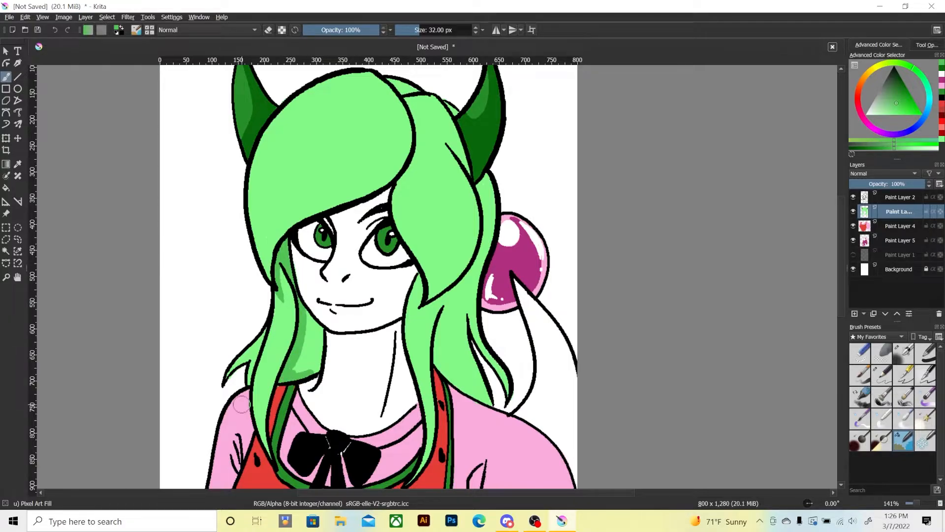
Undo the last shadow and repaint medium green shadows on the hair section beside the neck and the outer left lock.
{"action": "key", "text": "ctrl+z"}
{"action": "mouse_move", "coordinate": [279, 383]}
{"action": "left_mouse_down"}
{"action": "mouse_move", "coordinate": [302, 378]}
{"action": "mouse_move", "coordinate": [285, 374]}
{"action": "mouse_move", "coordinate": [317, 351]}
{"action": "mouse_move", "coordinate": [319, 333]}
{"action": "mouse_move", "coordinate": [302, 308]}
{"action": "mouse_move", "coordinate": [307, 335]}
{"action": "left_mouse_up"}
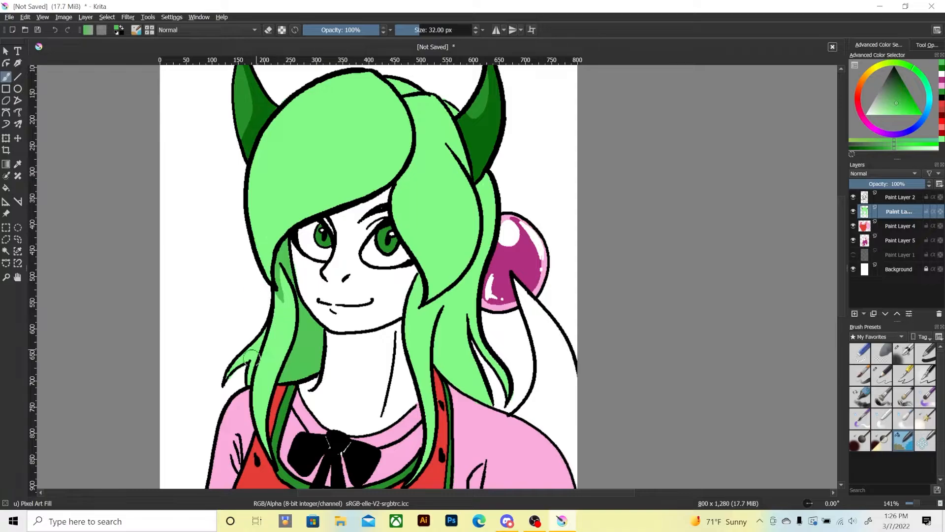
{"action": "mouse_move", "coordinate": [249, 377]}
{"action": "left_mouse_down"}
{"action": "mouse_move", "coordinate": [253, 356]}
{"action": "mouse_move", "coordinate": [226, 374]}
{"action": "mouse_move", "coordinate": [261, 345]}
{"action": "left_mouse_up"}
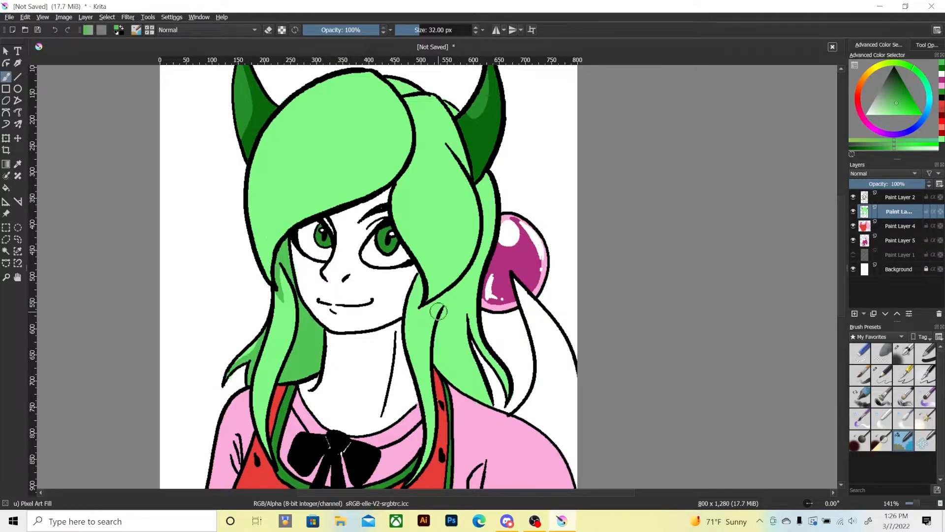
Paint medium green shadows on the right-side hair: the lower locks, the strands behind the large side section, and the crease near the horn.
{"action": "mouse_move", "coordinate": [442, 310]}
{"action": "left_mouse_down"}
{"action": "mouse_move", "coordinate": [453, 361]}
{"action": "mouse_move", "coordinate": [431, 329]}
{"action": "mouse_move", "coordinate": [436, 365]}
{"action": "mouse_move", "coordinate": [454, 382]}
{"action": "mouse_move", "coordinate": [440, 348]}
{"action": "left_mouse_up"}
{"action": "left_click_drag", "start_coordinate": [463, 384], "coordinate": [449, 357]}
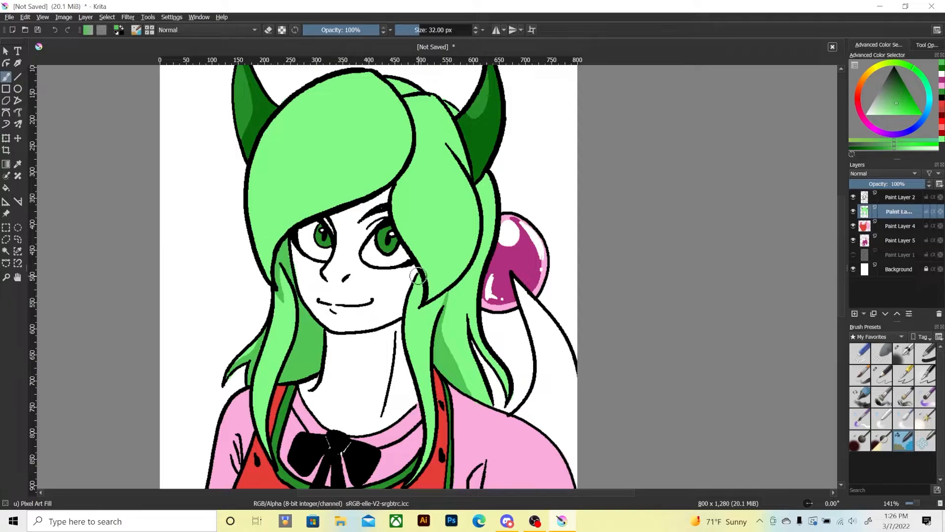
{"action": "left_click_drag", "start_coordinate": [416, 274], "coordinate": [405, 330]}
{"action": "mouse_move", "coordinate": [415, 295]}
{"action": "left_mouse_down"}
{"action": "mouse_move", "coordinate": [415, 314]}
{"action": "mouse_move", "coordinate": [420, 282]}
{"action": "left_mouse_up"}
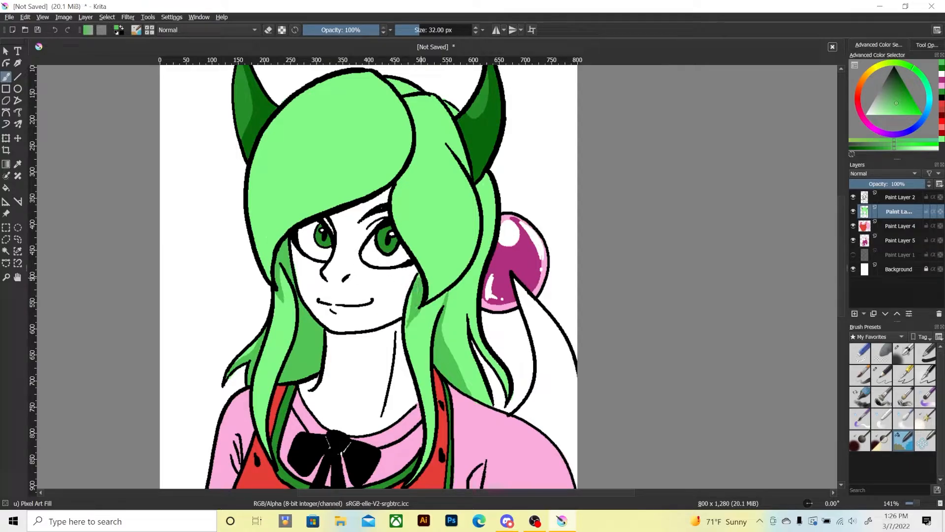
{"action": "mouse_move", "coordinate": [415, 315]}
{"action": "left_mouse_down"}
{"action": "mouse_move", "coordinate": [448, 290]}
{"action": "mouse_move", "coordinate": [408, 323]}
{"action": "mouse_move", "coordinate": [437, 309]}
{"action": "mouse_move", "coordinate": [473, 259]}
{"action": "mouse_move", "coordinate": [479, 175]}
{"action": "mouse_move", "coordinate": [483, 204]}
{"action": "left_mouse_up"}
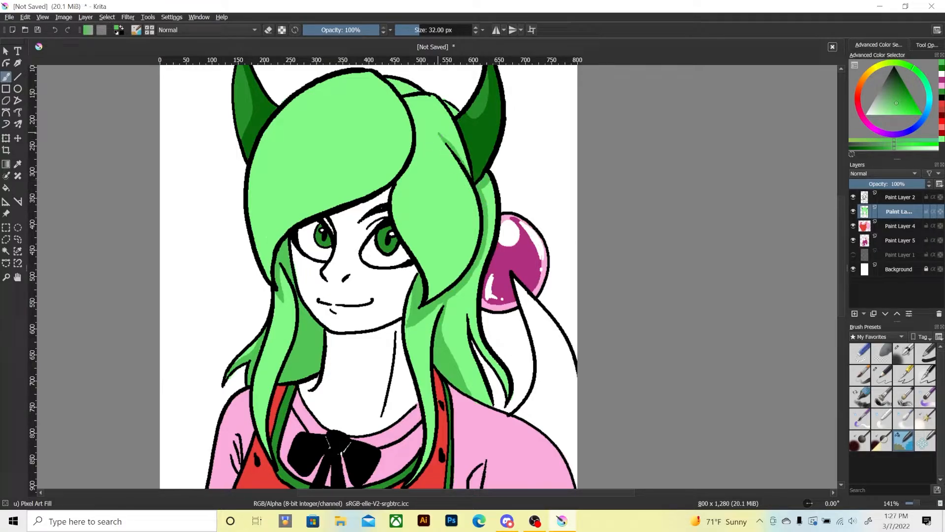
{"action": "mouse_move", "coordinate": [458, 153]}
{"action": "left_mouse_down"}
{"action": "mouse_move", "coordinate": [438, 128]}
{"action": "mouse_move", "coordinate": [466, 184]}
{"action": "left_mouse_up"}
{"action": "left_click_drag", "start_coordinate": [473, 314], "coordinate": [484, 405]}
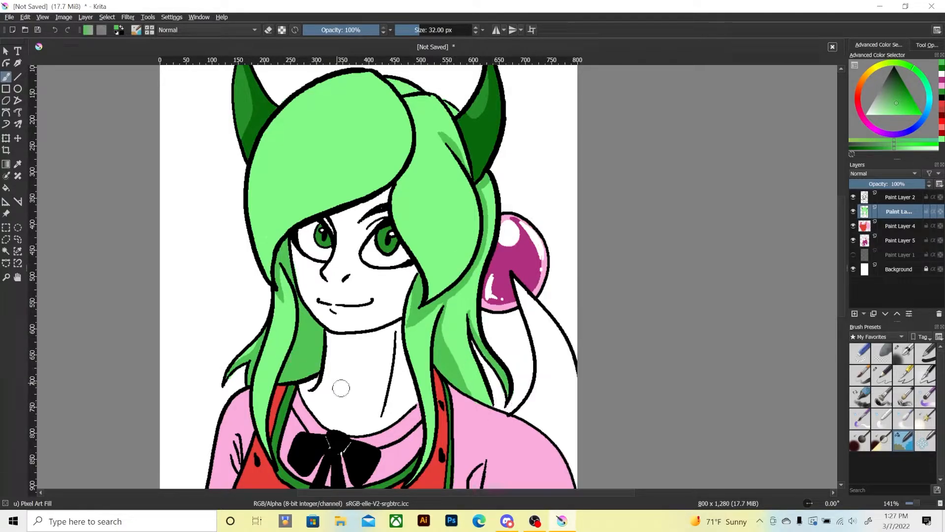
Shade the hair along the fringe's right edge and the patch behind the crown with the same medium green.
{"action": "left_click_drag", "start_coordinate": [333, 295], "coordinate": [356, 351]}
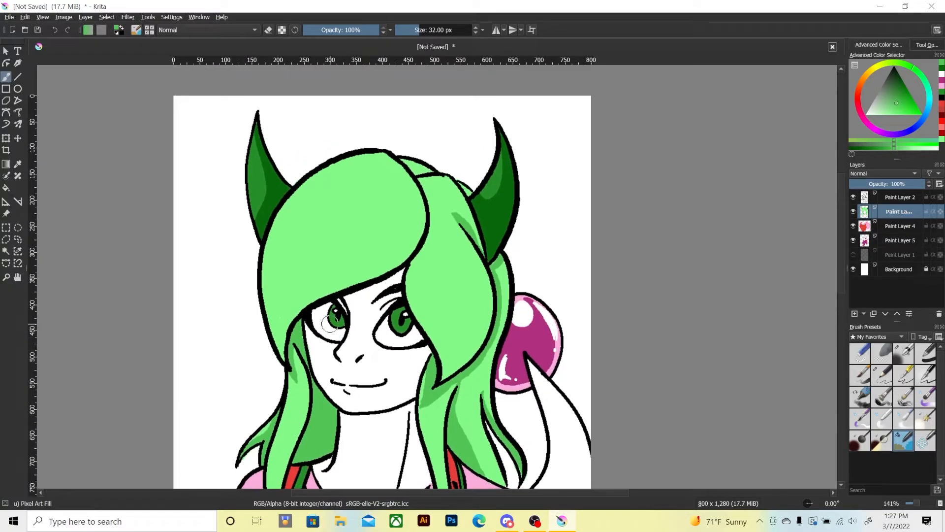
{"action": "mouse_move", "coordinate": [412, 269]}
{"action": "left_mouse_down"}
{"action": "mouse_move", "coordinate": [429, 234]}
{"action": "mouse_move", "coordinate": [396, 158]}
{"action": "mouse_move", "coordinate": [417, 254]}
{"action": "mouse_move", "coordinate": [404, 163]}
{"action": "mouse_move", "coordinate": [467, 195]}
{"action": "left_mouse_up"}
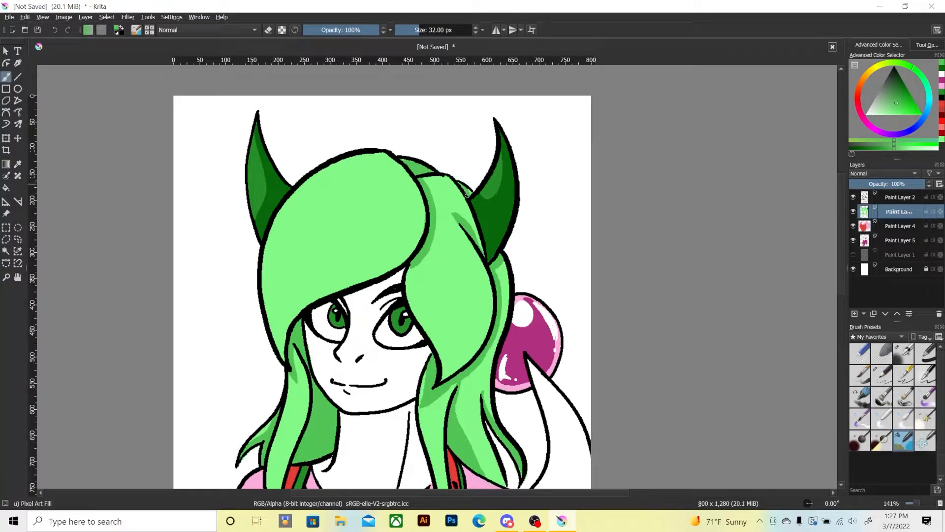
{"action": "mouse_move", "coordinate": [406, 274]}
{"action": "left_mouse_down"}
{"action": "mouse_move", "coordinate": [423, 247]}
{"action": "mouse_move", "coordinate": [409, 287]}
{"action": "mouse_move", "coordinate": [407, 272]}
{"action": "left_mouse_up"}
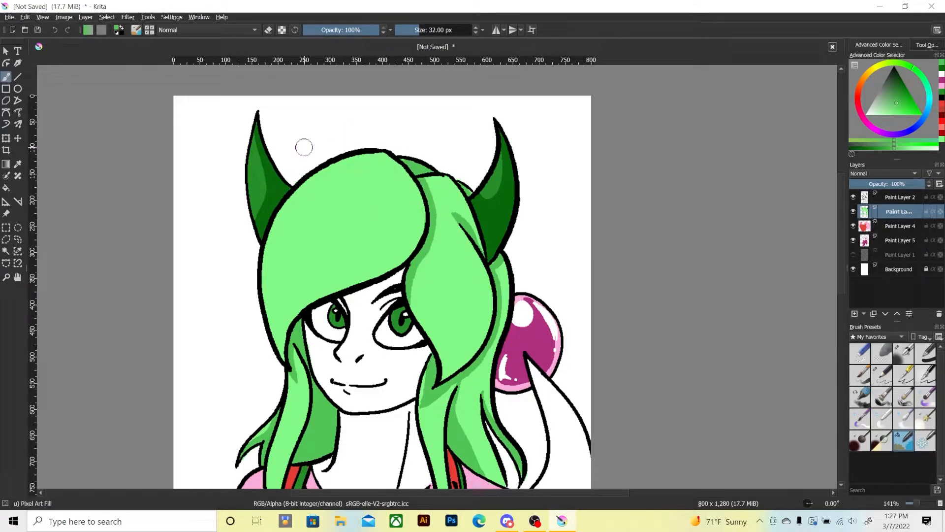
Set the brush colour to a very pale green for the hair highlights.
{"action": "key", "text": "ctrl+minus"}
{"action": "key", "text": "ctrl+minus"}
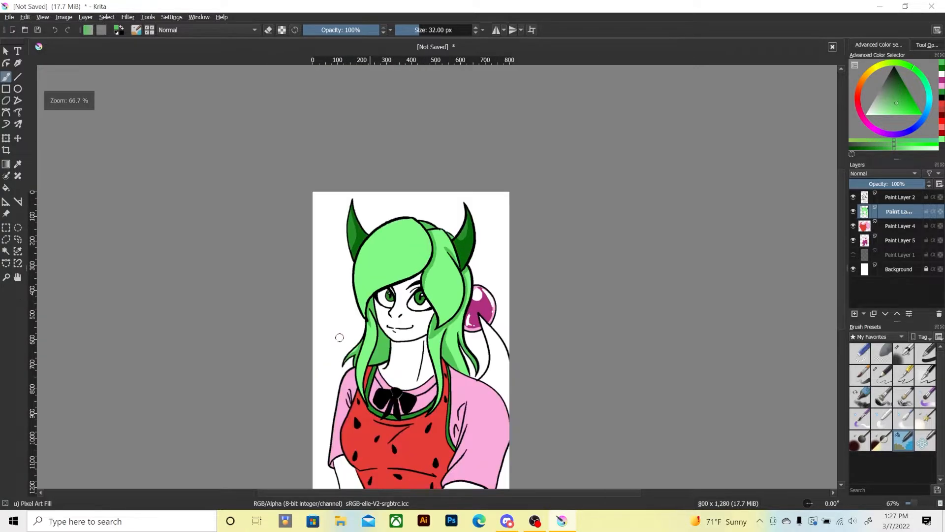
{"action": "key", "text": "ctrl+plus"}
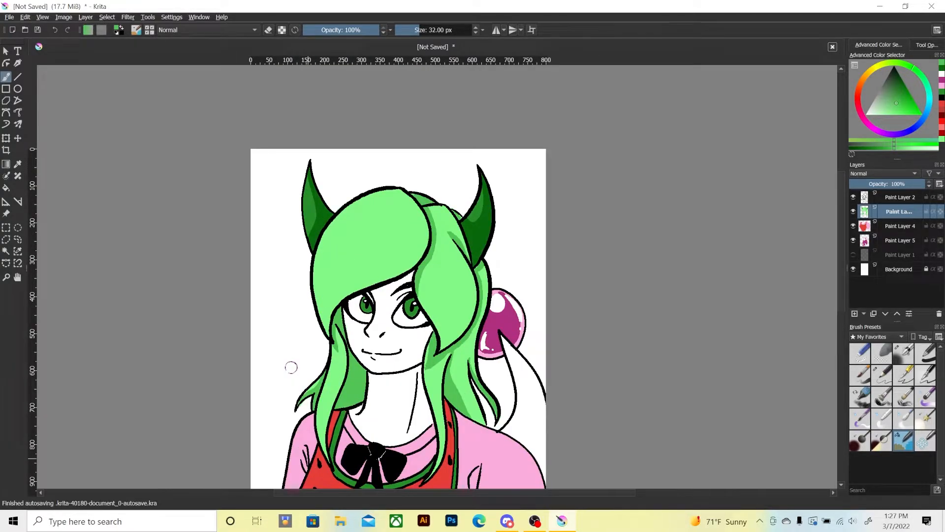
{"action": "left_click", "coordinate": [880, 116]}
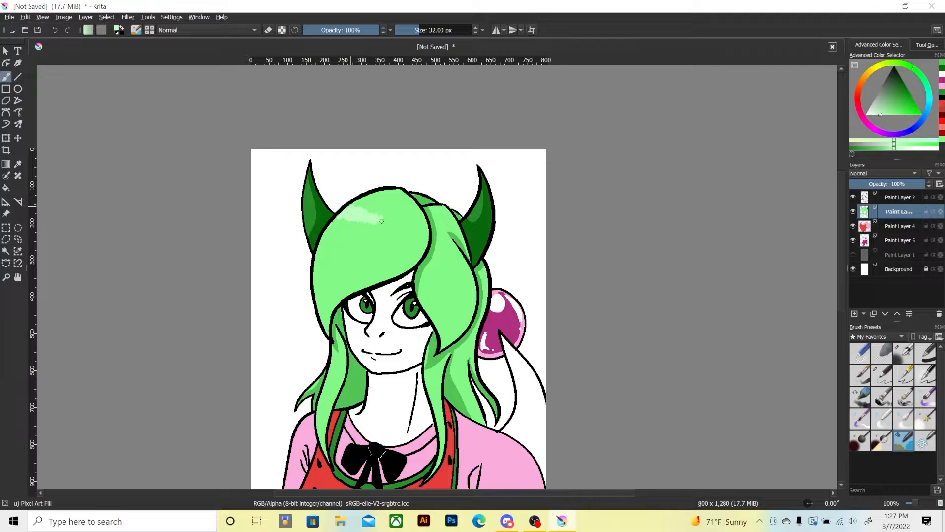
Try jagged pale green highlight bands across the fringe and the right-hand hair section, and undo them.
{"action": "left_click_drag", "start_coordinate": [393, 217], "coordinate": [402, 226]}
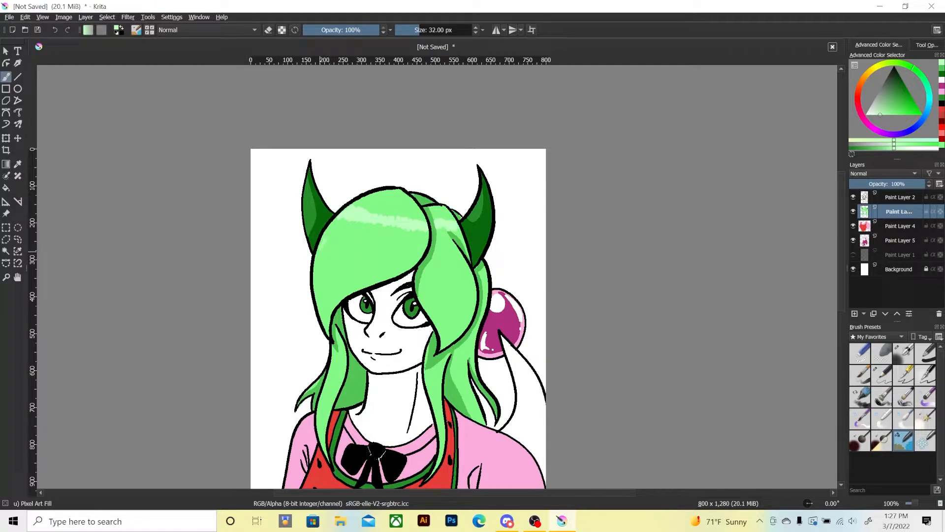
{"action": "mouse_move", "coordinate": [321, 255]}
{"action": "left_mouse_down"}
{"action": "mouse_move", "coordinate": [355, 253]}
{"action": "mouse_move", "coordinate": [378, 270]}
{"action": "mouse_move", "coordinate": [409, 267]}
{"action": "left_mouse_up"}
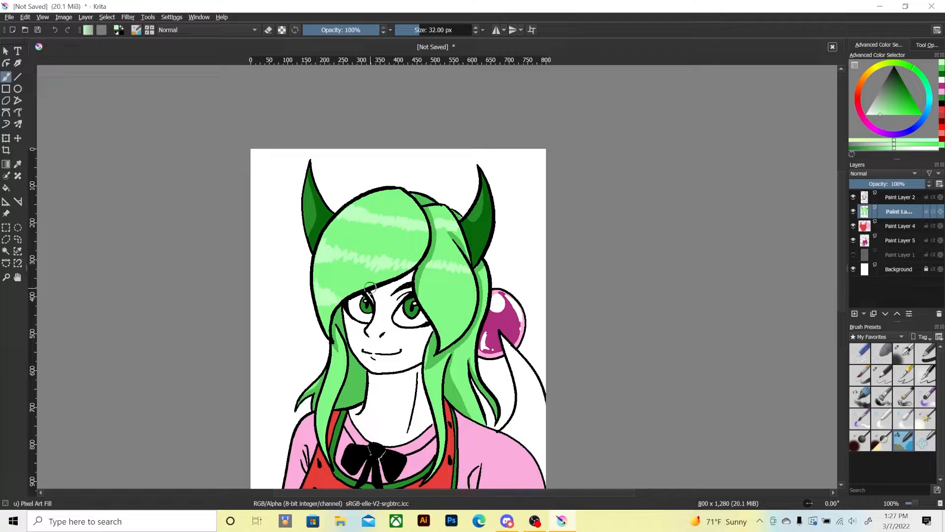
{"action": "left_click_drag", "start_coordinate": [427, 307], "coordinate": [485, 307]}
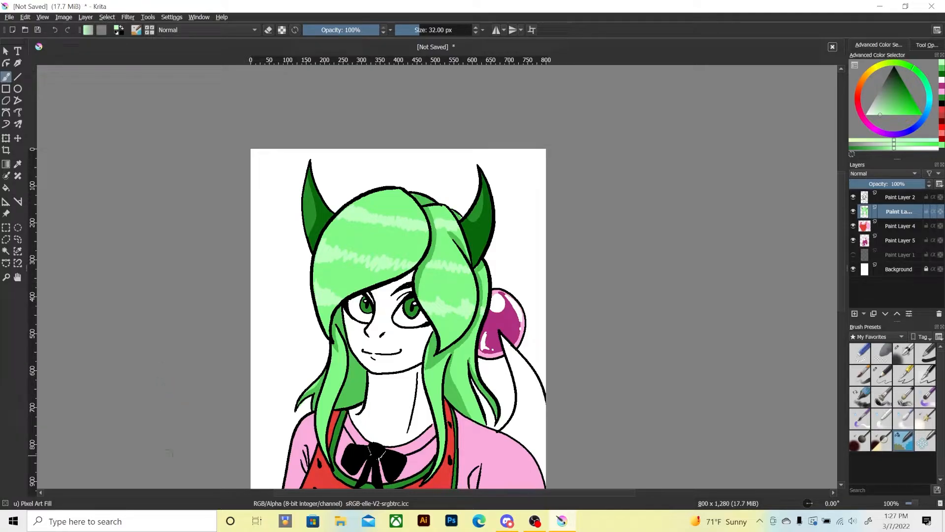
{"action": "key", "text": "ctrl+z"}
{"action": "key", "text": "ctrl+z"}
{"action": "key", "text": "ctrl+z"}
{"action": "key", "text": "ctrl+z"}
{"action": "key", "text": "ctrl+z"}
{"action": "key", "text": "ctrl+z"}
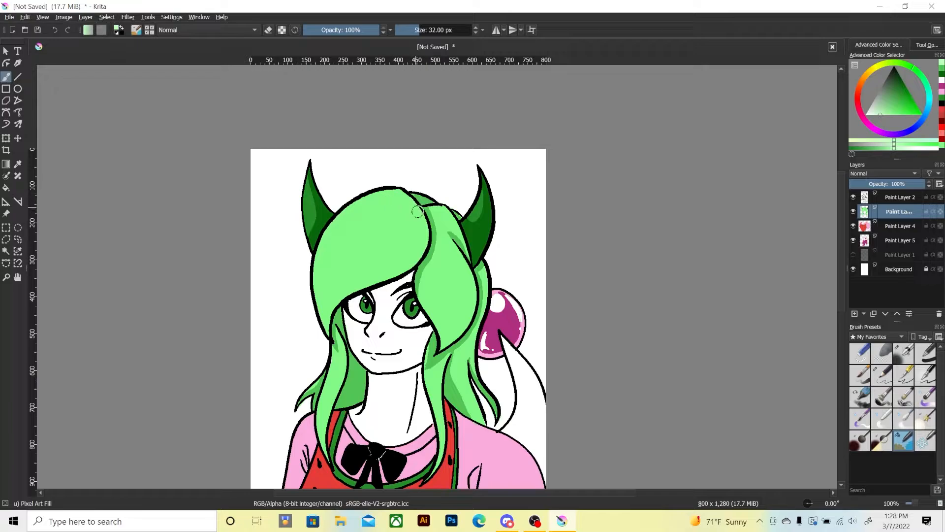
Try curved pale green highlight stripes following the fringe and the large side section, undoing the side section's stripes.
{"action": "mouse_move", "coordinate": [423, 212]}
{"action": "left_mouse_down"}
{"action": "mouse_move", "coordinate": [365, 270]}
{"action": "mouse_move", "coordinate": [333, 324]}
{"action": "mouse_move", "coordinate": [340, 287]}
{"action": "mouse_move", "coordinate": [383, 261]}
{"action": "mouse_move", "coordinate": [410, 210]}
{"action": "mouse_move", "coordinate": [355, 250]}
{"action": "mouse_move", "coordinate": [322, 327]}
{"action": "mouse_move", "coordinate": [319, 290]}
{"action": "mouse_move", "coordinate": [351, 247]}
{"action": "mouse_move", "coordinate": [412, 201]}
{"action": "left_mouse_up"}
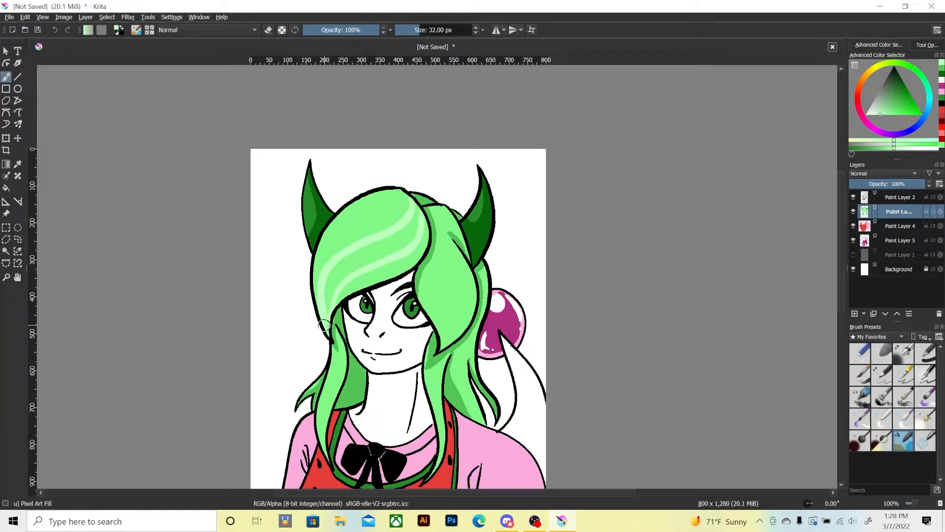
{"action": "mouse_move", "coordinate": [324, 325]}
{"action": "left_mouse_down"}
{"action": "mouse_move", "coordinate": [311, 288]}
{"action": "mouse_move", "coordinate": [335, 231]}
{"action": "mouse_move", "coordinate": [392, 191]}
{"action": "left_mouse_up"}
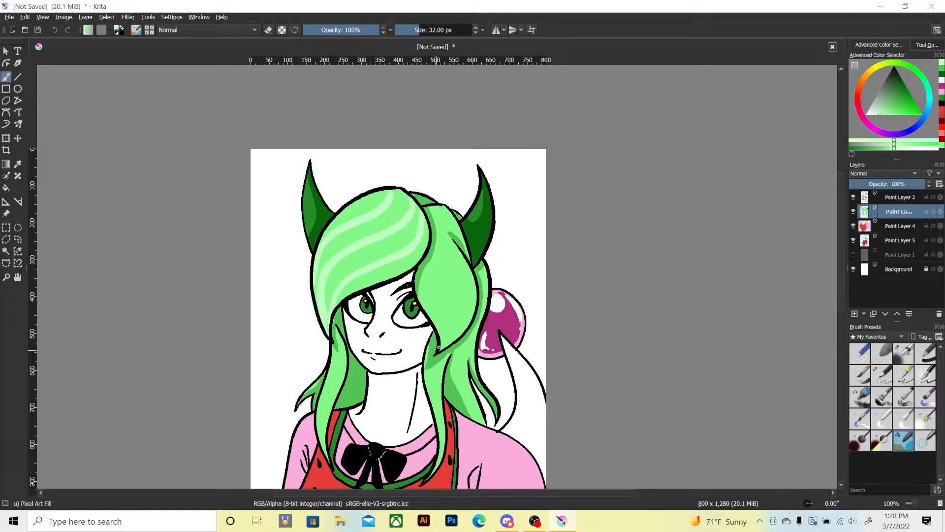
{"action": "left_click_drag", "start_coordinate": [438, 347], "coordinate": [452, 235]}
{"action": "mouse_move", "coordinate": [442, 345]}
{"action": "left_mouse_down"}
{"action": "mouse_move", "coordinate": [423, 252]}
{"action": "mouse_move", "coordinate": [406, 270]}
{"action": "left_mouse_up"}
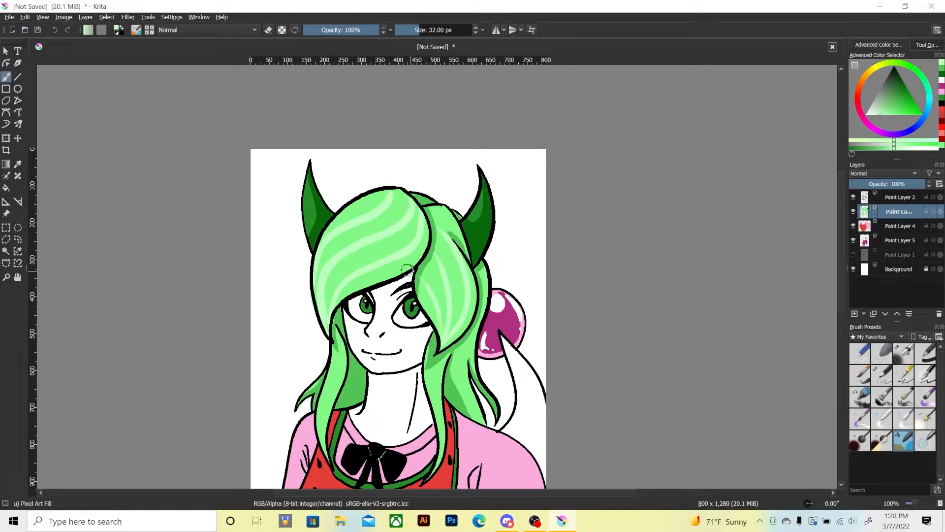
{"action": "key", "text": "ctrl+z"}
{"action": "key", "text": "ctrl+z"}
{"action": "key", "text": "ctrl+z"}
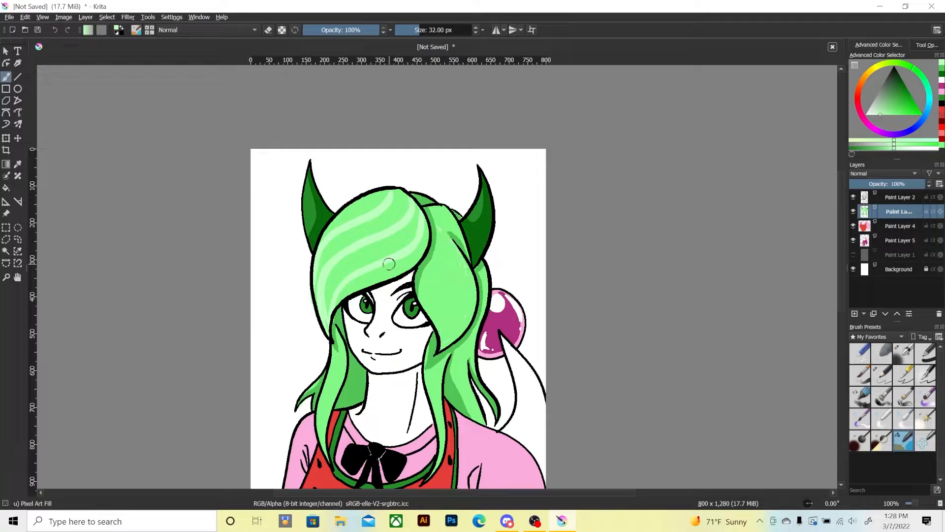
Try another set of long curved highlight stripes on the large side section and undo the strokes.
{"action": "mouse_move", "coordinate": [421, 274]}
{"action": "left_mouse_down"}
{"action": "mouse_move", "coordinate": [434, 348]}
{"action": "mouse_move", "coordinate": [446, 233]}
{"action": "left_mouse_up"}
{"action": "mouse_move", "coordinate": [449, 344]}
{"action": "left_mouse_down"}
{"action": "mouse_move", "coordinate": [469, 268]}
{"action": "mouse_move", "coordinate": [447, 234]}
{"action": "left_mouse_up"}
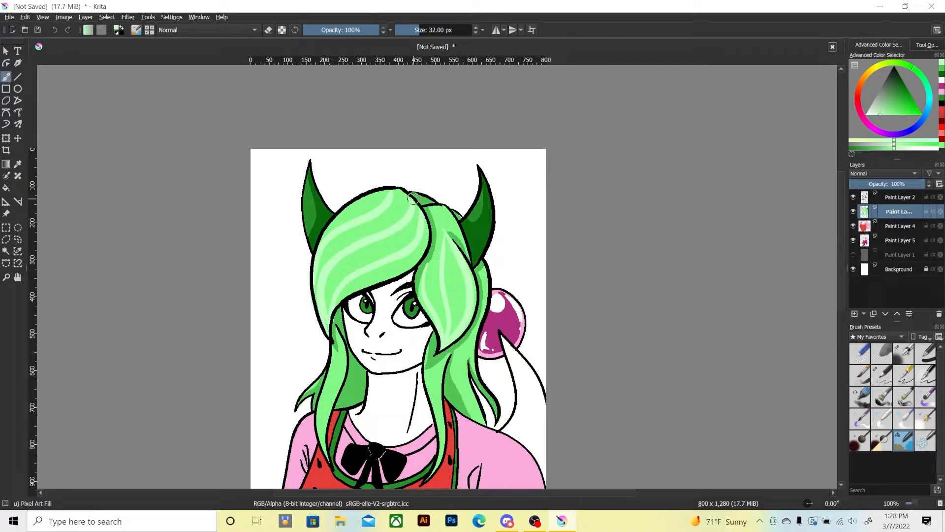
{"action": "key", "text": "ctrl+z"}
{"action": "key", "text": "ctrl+z"}
{"action": "key", "text": "ctrl+z"}
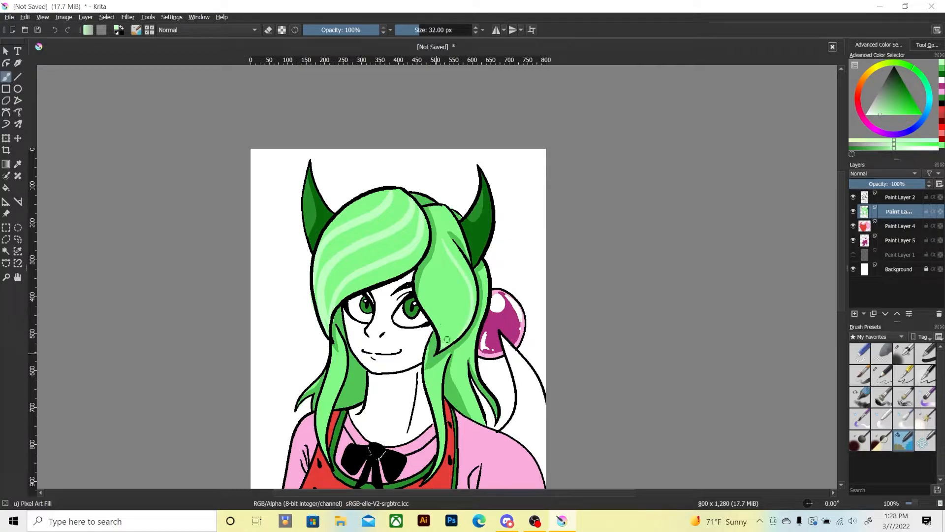
Try adding further pale stripes to the side section, and undo the curved highlights on both it and the fringe.
{"action": "left_click_drag", "start_coordinate": [447, 344], "coordinate": [457, 266]}
{"action": "left_click_drag", "start_coordinate": [432, 322], "coordinate": [430, 252]}
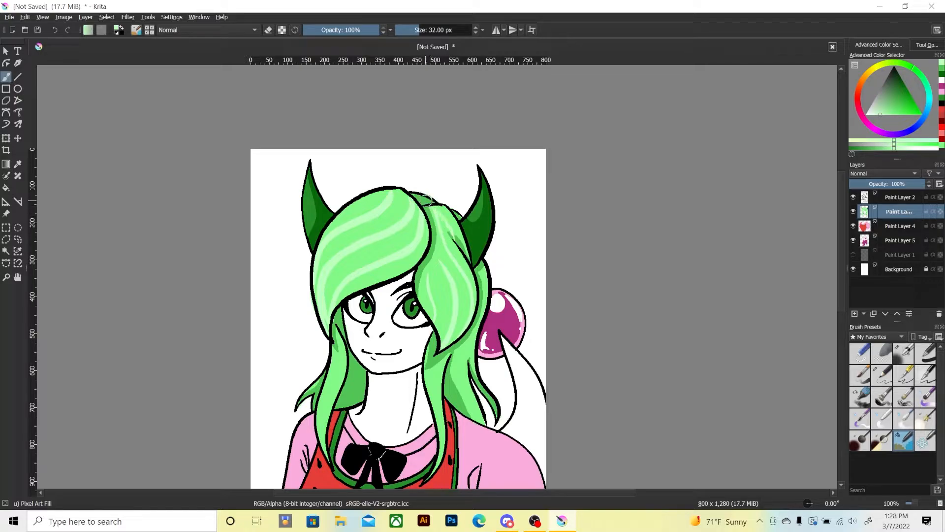
{"action": "key", "text": "ctrl+z"}
{"action": "key", "text": "ctrl+z"}
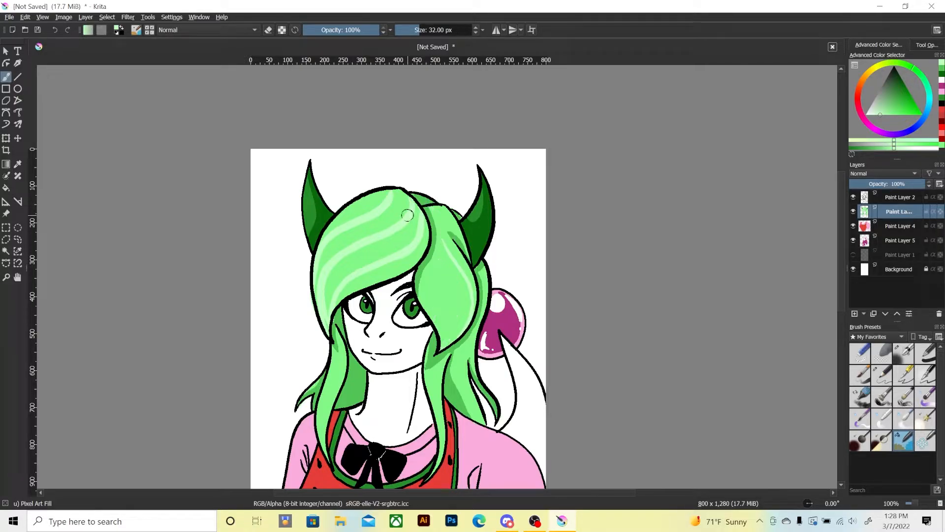
{"action": "key", "text": "ctrl+z"}
{"action": "key", "text": "ctrl+z"}
{"action": "key", "text": "ctrl+z"}
{"action": "key", "text": "ctrl+z"}
{"action": "key", "text": "ctrl+z"}
{"action": "key", "text": "ctrl+z"}
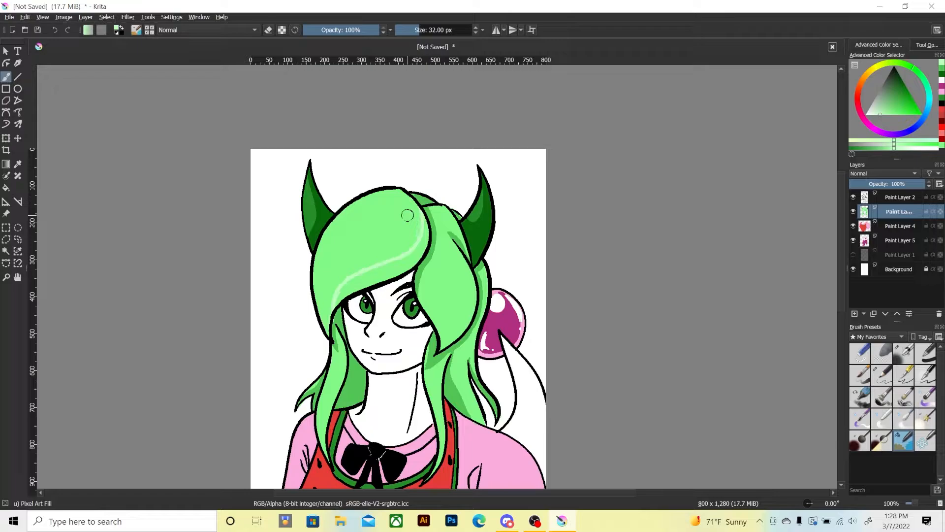
Try thin pale green diagonal streaks across the fringe and undo them.
{"action": "mouse_move", "coordinate": [323, 314]}
{"action": "left_mouse_down"}
{"action": "mouse_move", "coordinate": [367, 214]}
{"action": "mouse_move", "coordinate": [347, 245]}
{"action": "left_mouse_up"}
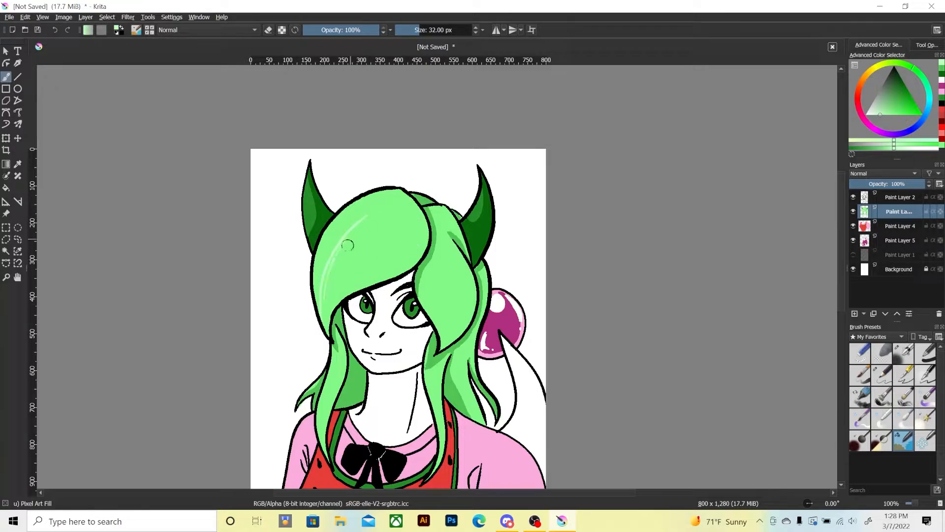
{"action": "left_click_drag", "start_coordinate": [330, 283], "coordinate": [354, 238]}
{"action": "mouse_move", "coordinate": [328, 300]}
{"action": "left_mouse_down"}
{"action": "mouse_move", "coordinate": [383, 227]}
{"action": "mouse_move", "coordinate": [388, 254]}
{"action": "mouse_move", "coordinate": [404, 239]}
{"action": "left_mouse_up"}
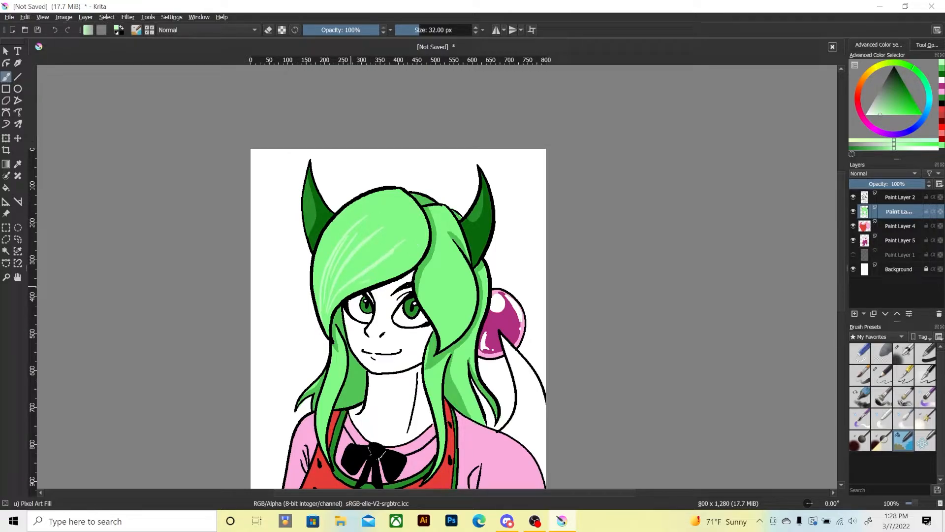
{"action": "mouse_move", "coordinate": [352, 285]}
{"action": "left_mouse_down"}
{"action": "mouse_move", "coordinate": [415, 246]}
{"action": "mouse_move", "coordinate": [409, 223]}
{"action": "left_mouse_up"}
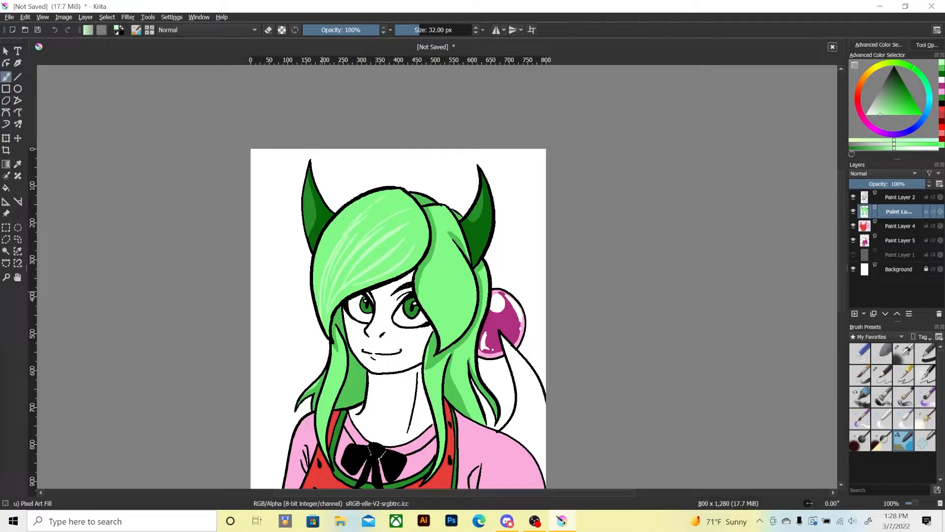
{"action": "left_click_drag", "start_coordinate": [323, 274], "coordinate": [354, 212]}
{"action": "left_click_drag", "start_coordinate": [321, 261], "coordinate": [330, 238]}
{"action": "key", "text": "ctrl+z"}
{"action": "key", "text": "ctrl+z"}
{"action": "key", "text": "ctrl+z"}
{"action": "key", "text": "ctrl+z"}
{"action": "key", "text": "ctrl+z"}
{"action": "key", "text": "ctrl+z"}
{"action": "key", "text": "ctrl+z"}
{"action": "key", "text": "ctrl+z"}
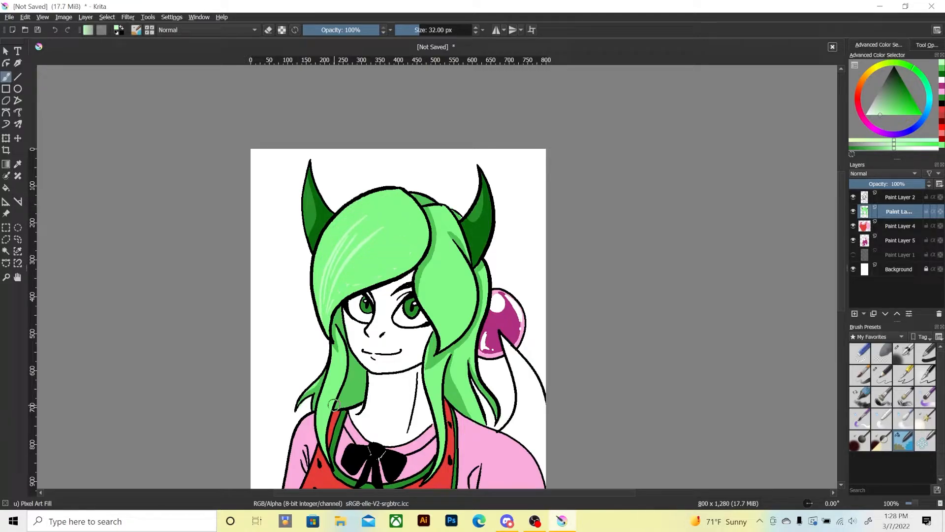
{"action": "key", "text": "ctrl+z"}
{"action": "key", "text": "ctrl+z"}
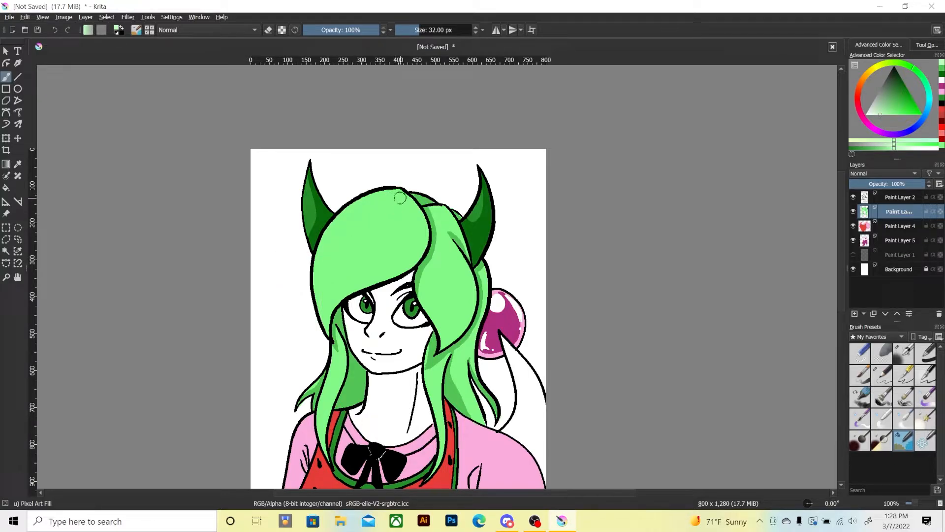
Paint broad pale green highlight bands running diagonally down the fringe and lengthwise along the large side section.
{"action": "mouse_move", "coordinate": [403, 195]}
{"action": "left_mouse_down"}
{"action": "mouse_move", "coordinate": [338, 265]}
{"action": "mouse_move", "coordinate": [325, 334]}
{"action": "mouse_move", "coordinate": [325, 282]}
{"action": "mouse_move", "coordinate": [323, 318]}
{"action": "mouse_move", "coordinate": [341, 242]}
{"action": "mouse_move", "coordinate": [333, 269]}
{"action": "mouse_move", "coordinate": [356, 226]}
{"action": "mouse_move", "coordinate": [402, 191]}
{"action": "mouse_move", "coordinate": [345, 235]}
{"action": "mouse_move", "coordinate": [405, 210]}
{"action": "mouse_move", "coordinate": [370, 284]}
{"action": "mouse_move", "coordinate": [418, 211]}
{"action": "left_mouse_up"}
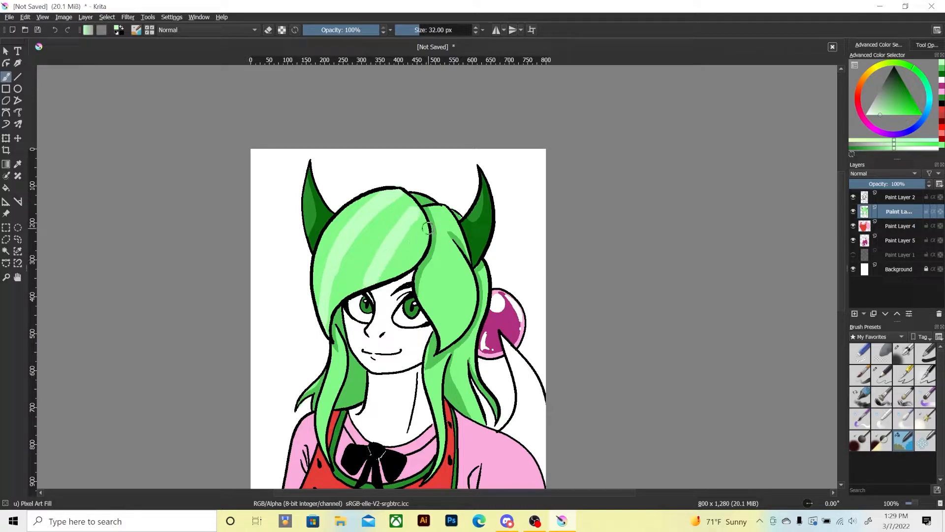
{"action": "mouse_move", "coordinate": [428, 228]}
{"action": "left_mouse_down"}
{"action": "mouse_move", "coordinate": [408, 267]}
{"action": "mouse_move", "coordinate": [426, 231]}
{"action": "mouse_move", "coordinate": [411, 268]}
{"action": "mouse_move", "coordinate": [435, 289]}
{"action": "mouse_move", "coordinate": [434, 208]}
{"action": "mouse_move", "coordinate": [443, 264]}
{"action": "mouse_move", "coordinate": [431, 321]}
{"action": "mouse_move", "coordinate": [446, 340]}
{"action": "mouse_move", "coordinate": [462, 296]}
{"action": "mouse_move", "coordinate": [461, 256]}
{"action": "left_mouse_up"}
{"action": "left_click_drag", "start_coordinate": [464, 304], "coordinate": [461, 328]}
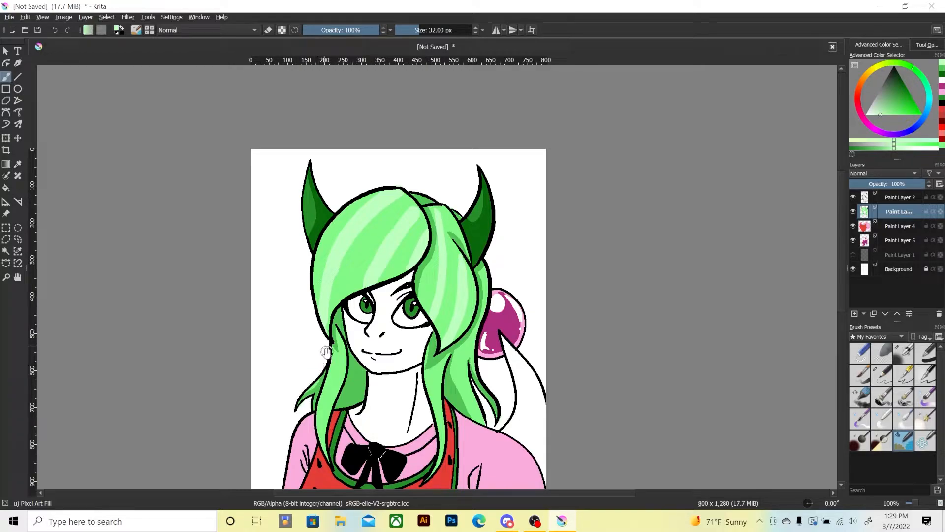
Add narrow pale green highlight streaks along the lower hair locks on both sides of the neck.
{"action": "mouse_move", "coordinate": [314, 365]}
{"action": "left_mouse_down"}
{"action": "mouse_move", "coordinate": [310, 322]}
{"action": "mouse_move", "coordinate": [324, 343]}
{"action": "mouse_move", "coordinate": [318, 400]}
{"action": "left_mouse_up"}
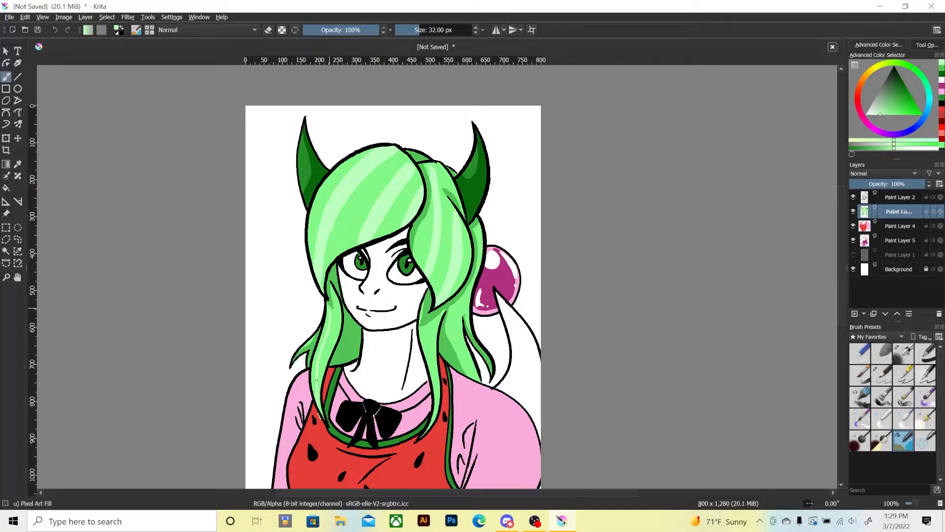
{"action": "left_click_drag", "start_coordinate": [323, 345], "coordinate": [327, 321]}
{"action": "left_click_drag", "start_coordinate": [352, 363], "coordinate": [361, 326]}
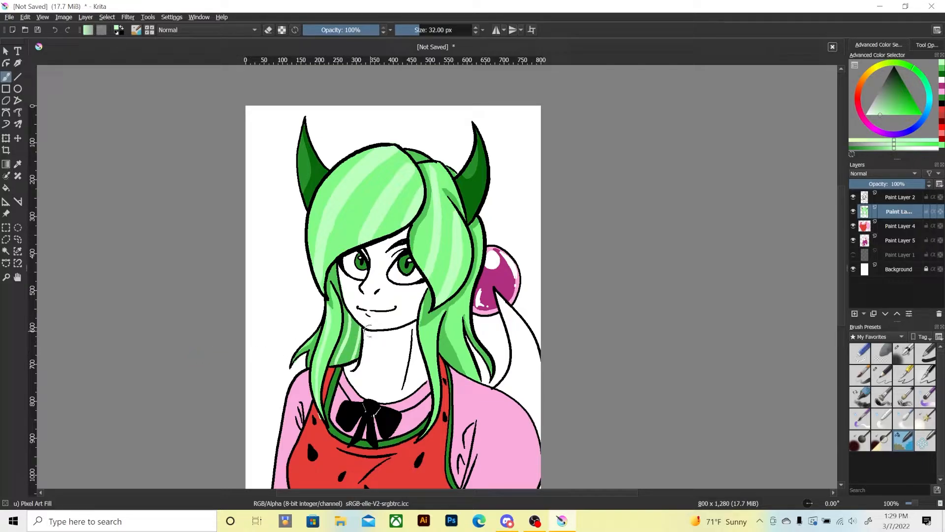
{"action": "left_click_drag", "start_coordinate": [433, 353], "coordinate": [436, 413]}
{"action": "left_click_drag", "start_coordinate": [455, 301], "coordinate": [464, 379]}
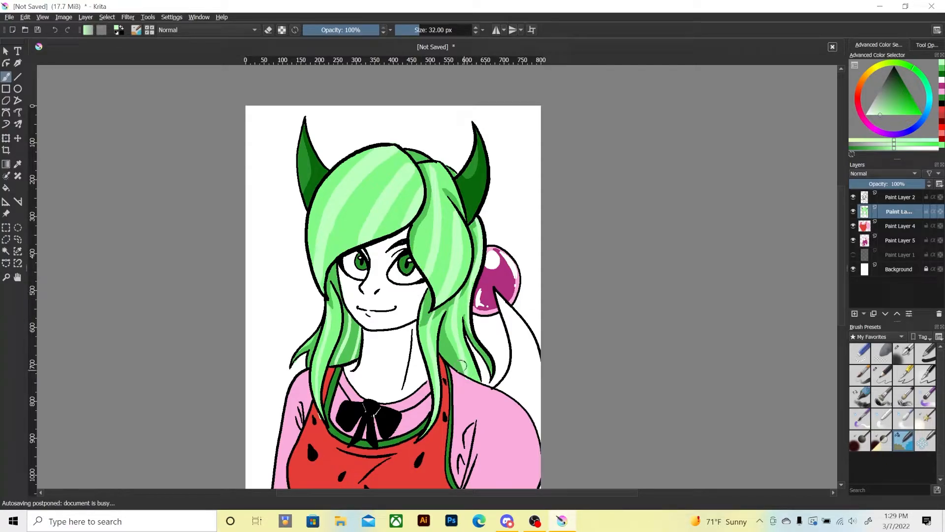
{"action": "key", "text": "e"}
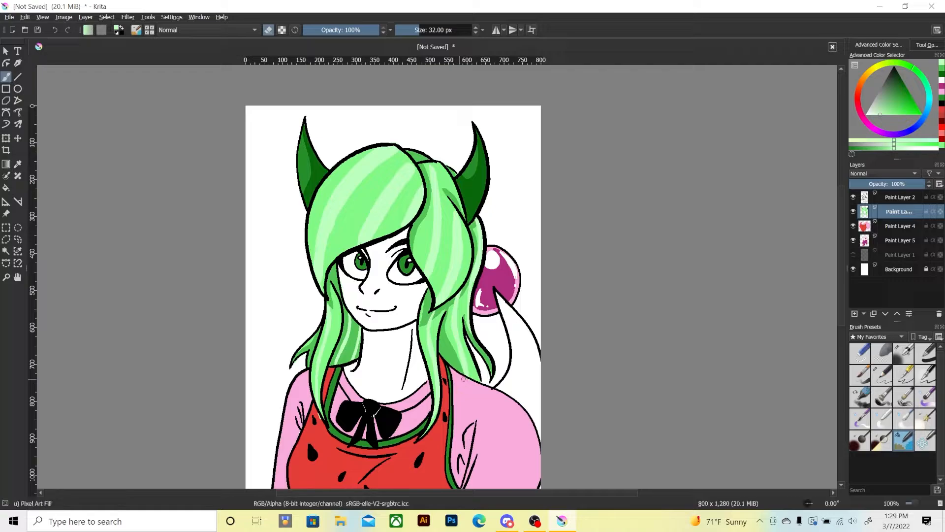
{"action": "key", "text": "e"}
{"action": "key", "text": "minus"}
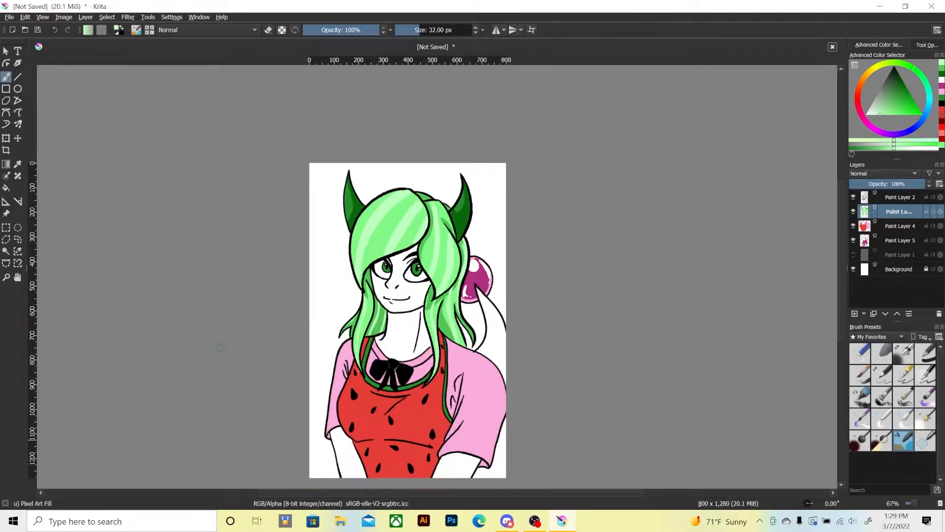
{"action": "key", "text": "plus"}
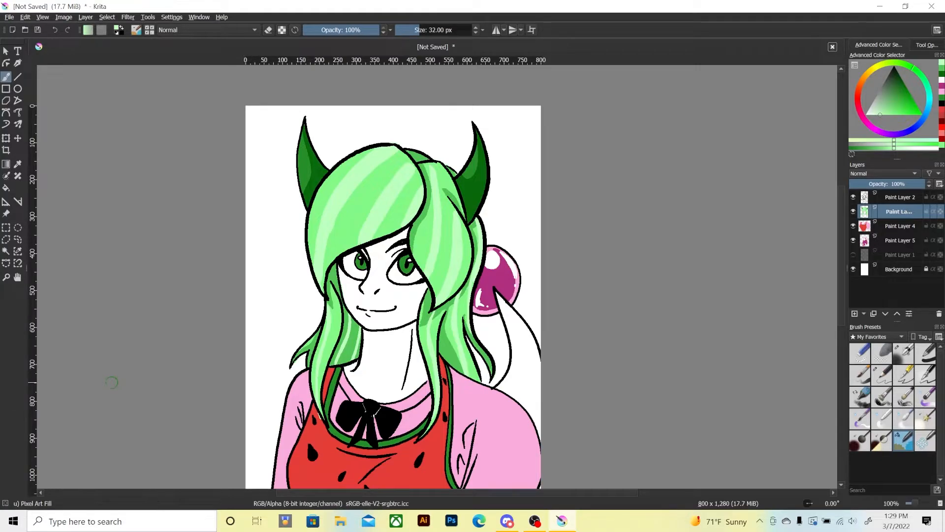
{"action": "key", "text": "plus"}
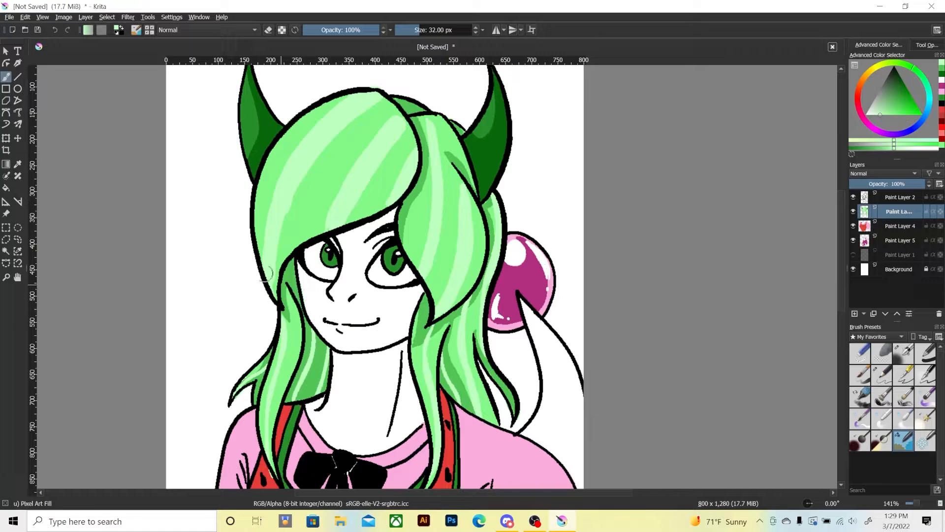
{"action": "left_click_drag", "start_coordinate": [257, 372], "coordinate": [258, 334]}
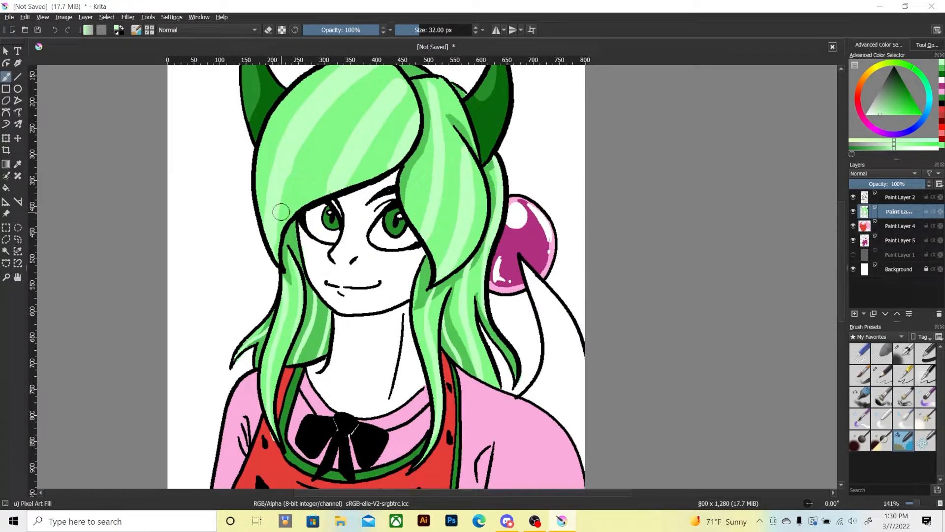
Try thin green streaks across the fringe and the large side section, and undo them.
{"action": "key", "text": "ctrl+minus"}
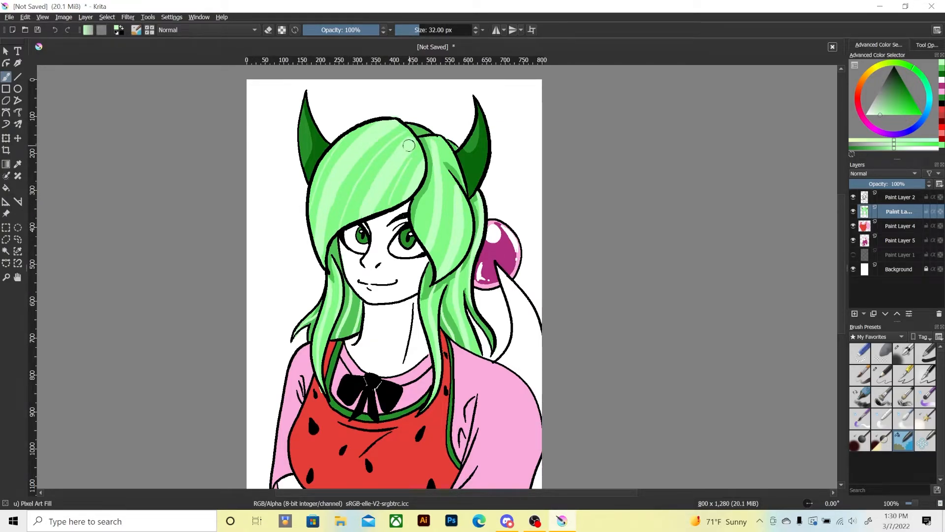
{"action": "left_click_drag", "start_coordinate": [444, 146], "coordinate": [451, 222]}
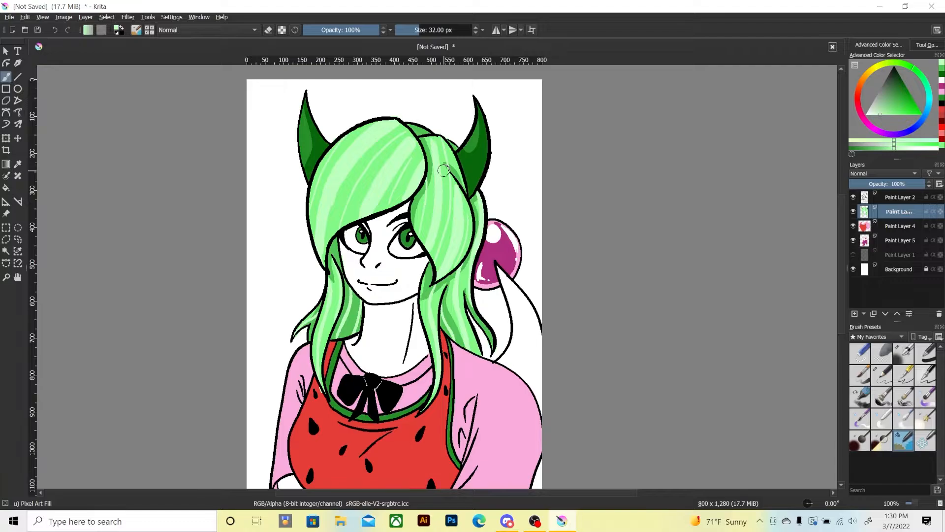
{"action": "key", "text": "ctrl+z"}
{"action": "key", "text": "ctrl+z"}
{"action": "key", "text": "ctrl+z"}
{"action": "key", "text": "ctrl+z"}
{"action": "key", "text": "ctrl+z"}
{"action": "key", "text": "ctrl+z"}
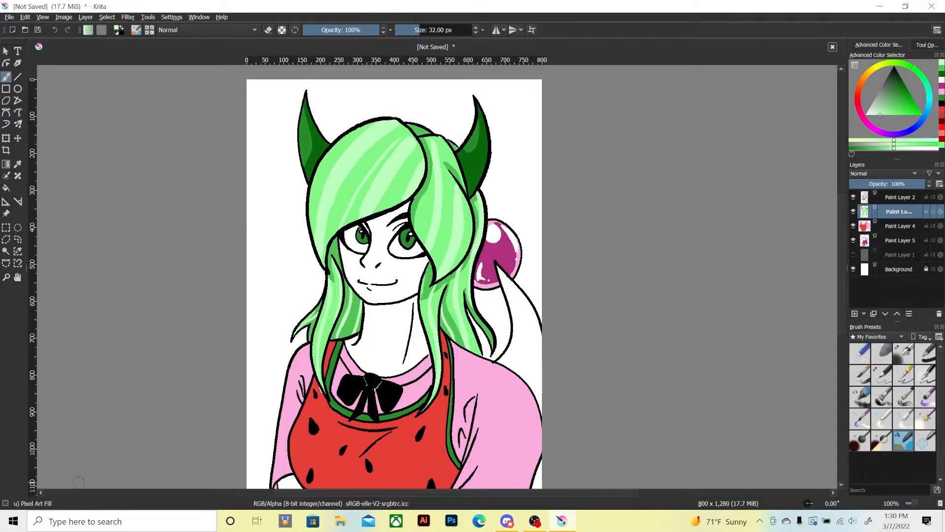
{"action": "key", "text": "ctrl+z"}
{"action": "mouse_move", "coordinate": [341, 226]}
{"action": "left_mouse_down"}
{"action": "mouse_move", "coordinate": [359, 181]}
{"action": "mouse_move", "coordinate": [410, 125]}
{"action": "left_mouse_up"}
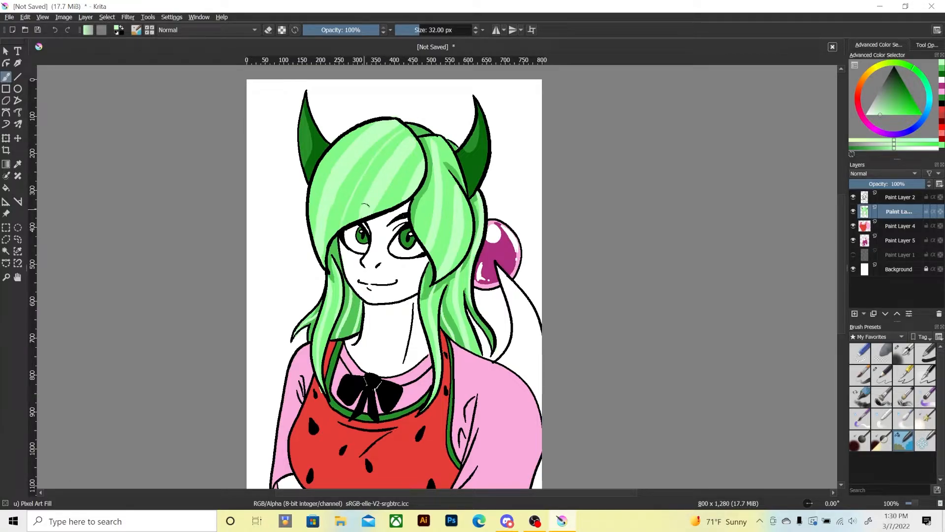
{"action": "key", "text": "ctrl+z"}
Paint dark green diagonal stripes down the fringe, one long tapering band through the middle and a shorter one near the parting.
{"action": "left_click", "coordinate": [941, 74]}
{"action": "left_click_drag", "start_coordinate": [341, 227], "coordinate": [391, 141]}
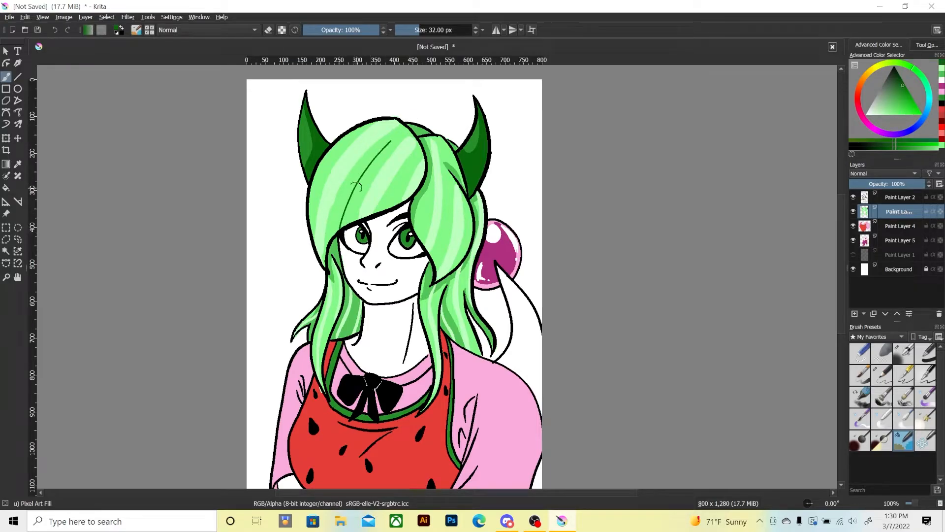
{"action": "mouse_move", "coordinate": [340, 227]}
{"action": "left_mouse_down"}
{"action": "mouse_move", "coordinate": [364, 169]}
{"action": "mouse_move", "coordinate": [409, 126]}
{"action": "left_mouse_up"}
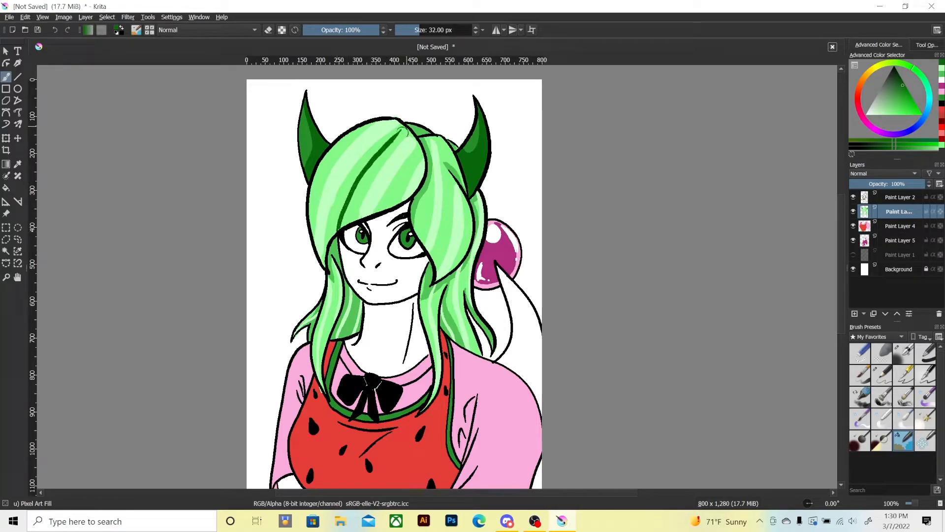
{"action": "left_click_drag", "start_coordinate": [339, 229], "coordinate": [403, 128]}
{"action": "left_click_drag", "start_coordinate": [388, 208], "coordinate": [420, 157]}
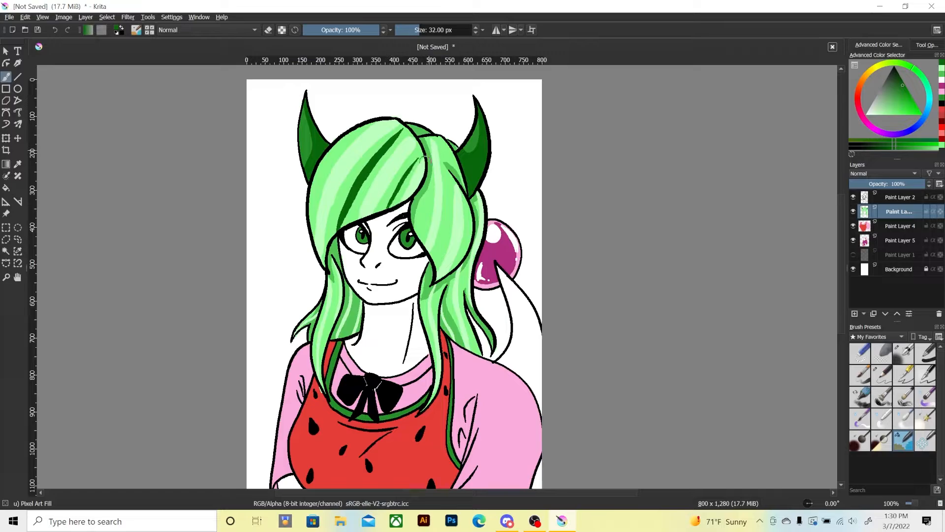
Add thin dark green stripes along the large side section, the outer part of the fringe and the lower hair locks.
{"action": "left_click_drag", "start_coordinate": [434, 261], "coordinate": [438, 140]}
{"action": "left_click_drag", "start_coordinate": [420, 239], "coordinate": [424, 170]}
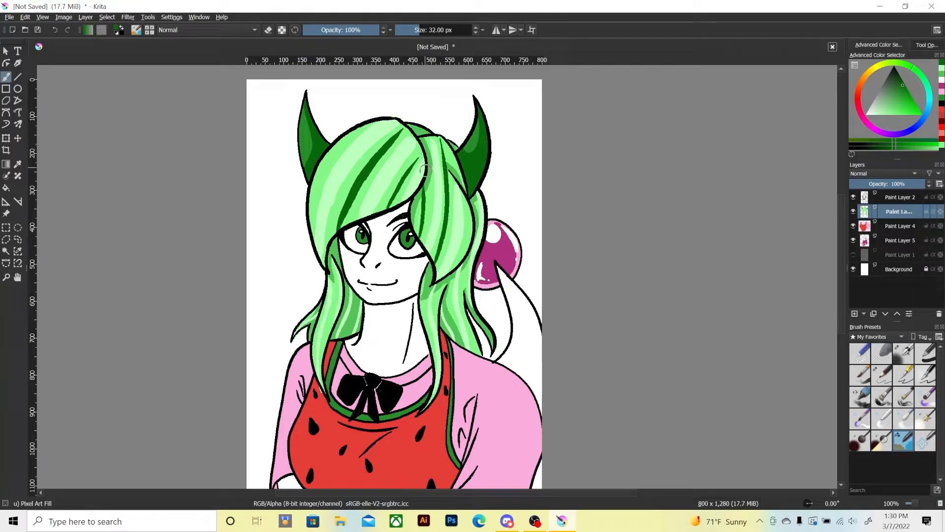
{"action": "mouse_move", "coordinate": [317, 240]}
{"action": "left_mouse_down"}
{"action": "mouse_move", "coordinate": [313, 207]}
{"action": "mouse_move", "coordinate": [363, 128]}
{"action": "left_mouse_up"}
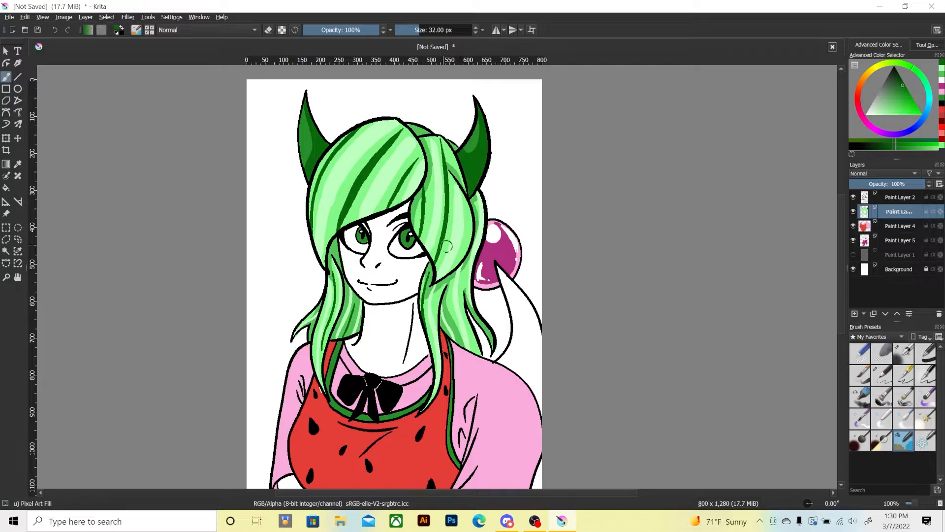
{"action": "left_click_drag", "start_coordinate": [467, 280], "coordinate": [495, 348]}
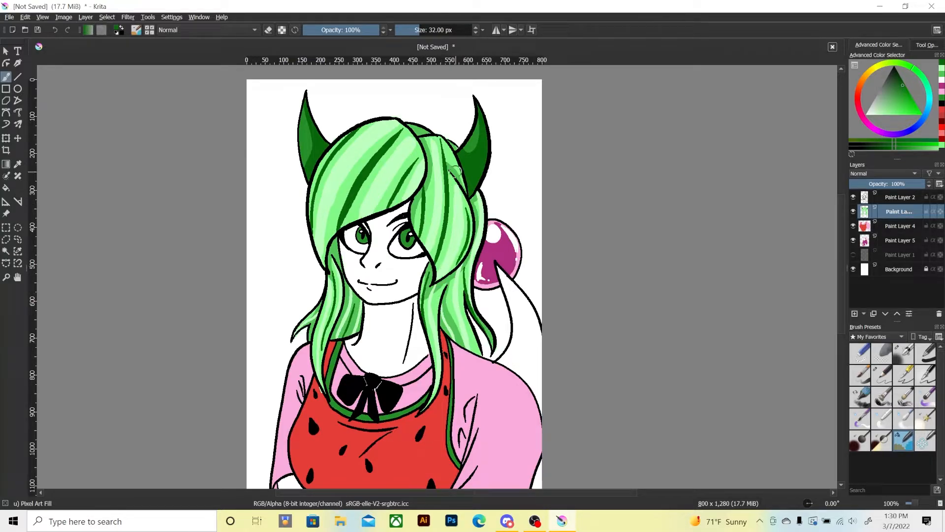
{"action": "left_click_drag", "start_coordinate": [439, 138], "coordinate": [464, 184]}
{"action": "key", "text": "ctrl+minus"}
{"action": "key", "text": "ctrl+plus"}
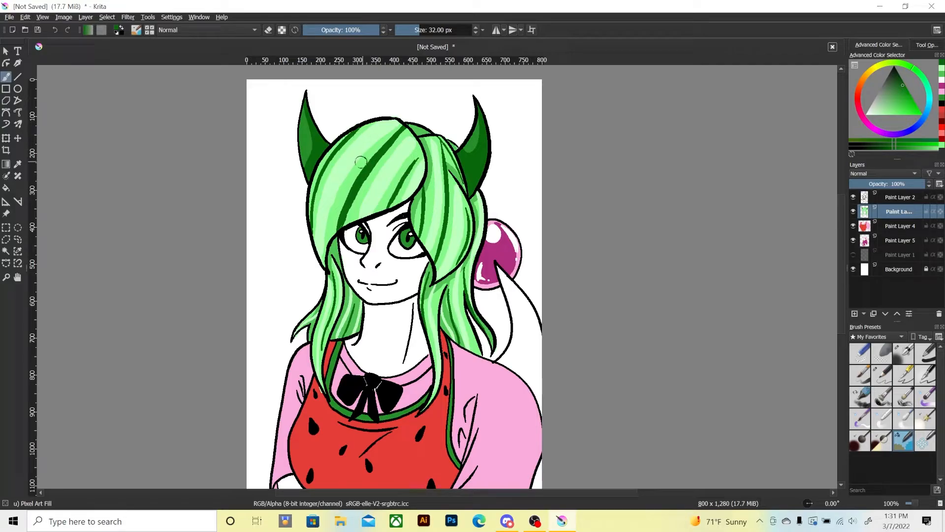
Try an extra dark green stripe beside the fringe's central band and undo it.
{"action": "mouse_move", "coordinate": [361, 162]}
{"action": "left_mouse_down"}
{"action": "mouse_move", "coordinate": [330, 229]}
{"action": "mouse_move", "coordinate": [349, 170]}
{"action": "mouse_move", "coordinate": [344, 191]}
{"action": "left_mouse_up"}
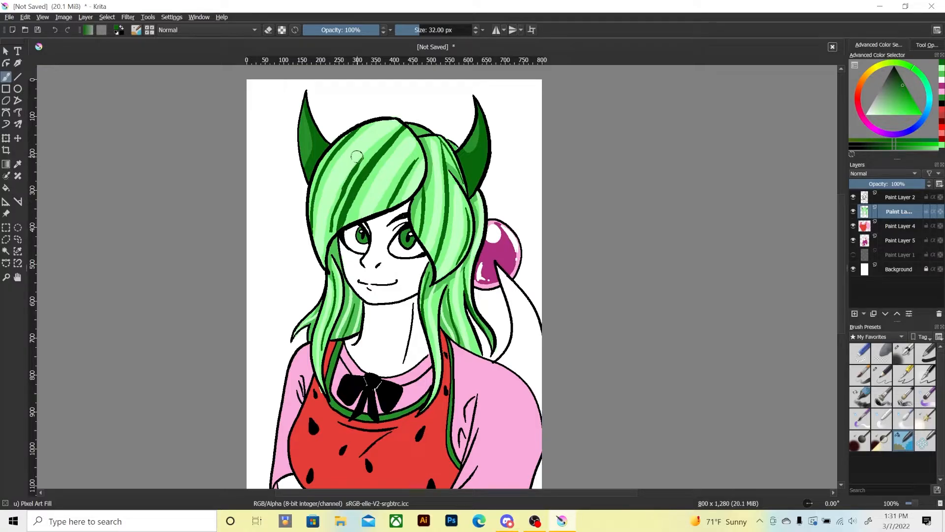
{"action": "key", "text": "ctrl+z"}
{"action": "key", "text": "ctrl+z"}
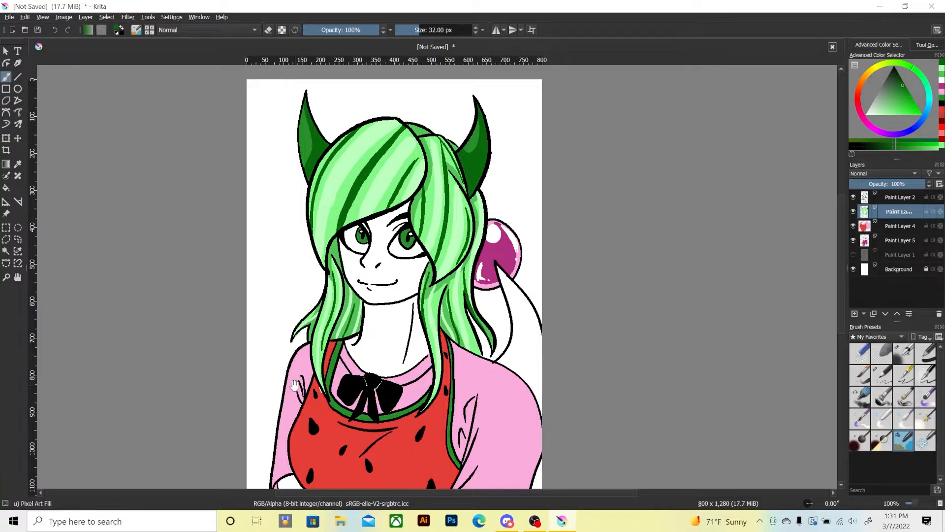
On Paint Layer 4, shade the smaller sleeve and the larger sleeve's folds beside the apron in a darker pink.
{"action": "mouse_move", "coordinate": [274, 413]}
{"action": "left_mouse_down"}
{"action": "mouse_move", "coordinate": [264, 339]}
{"action": "mouse_move", "coordinate": [274, 327]}
{"action": "mouse_move", "coordinate": [267, 358]}
{"action": "mouse_move", "coordinate": [279, 305]}
{"action": "left_mouse_up"}
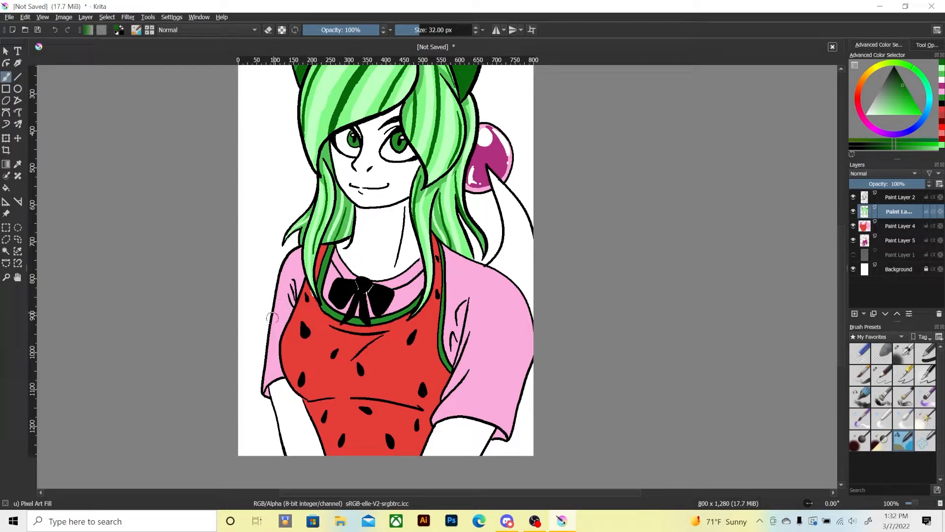
{"action": "key", "text": "e"}
{"action": "key", "text": "e"}
{"action": "left_click", "coordinate": [901, 227]}
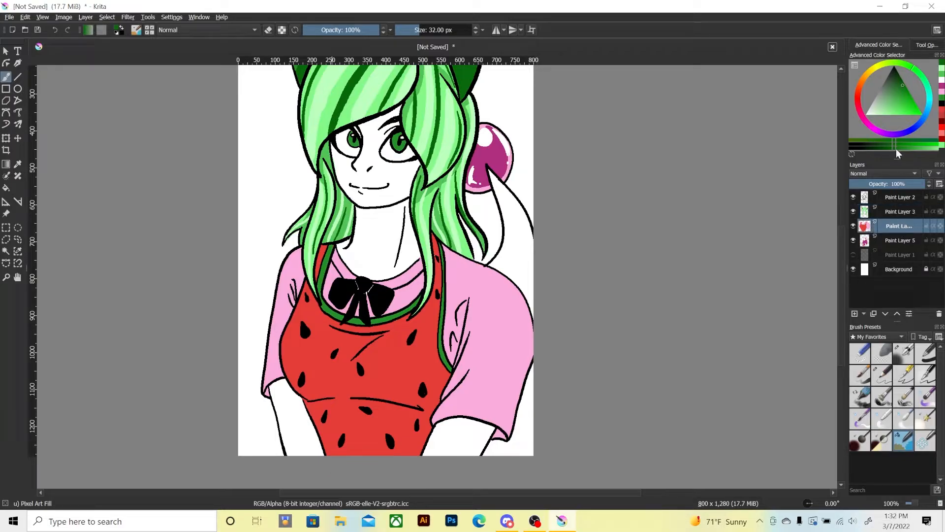
{"action": "left_click", "coordinate": [930, 95]}
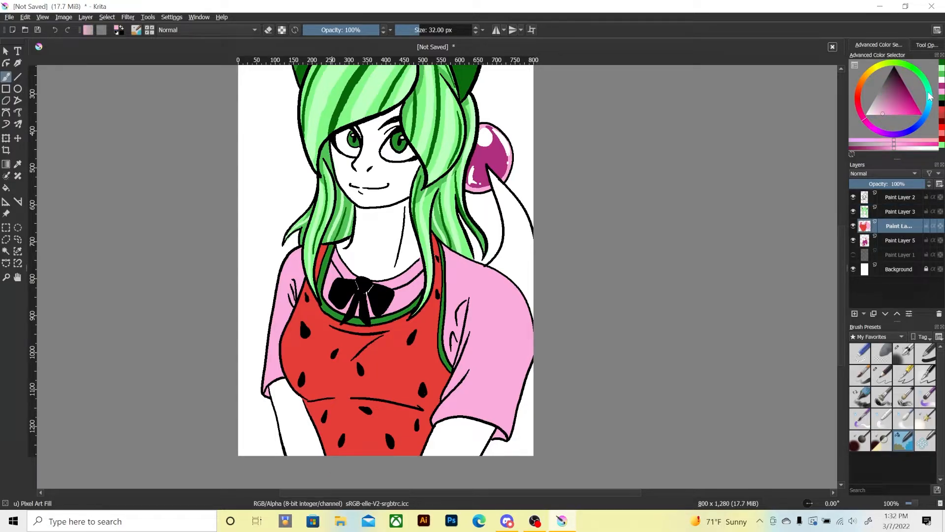
{"action": "left_click", "coordinate": [895, 107]}
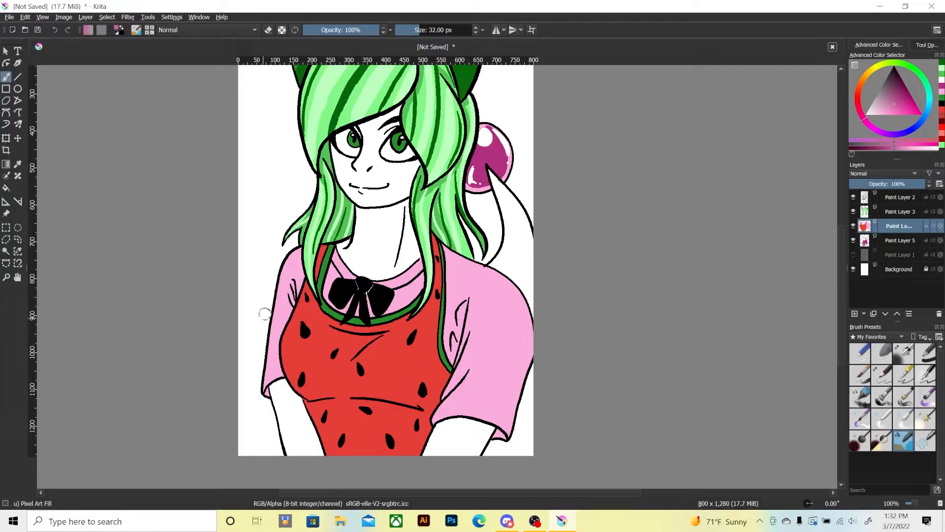
{"action": "mouse_move", "coordinate": [291, 301]}
{"action": "left_mouse_down"}
{"action": "mouse_move", "coordinate": [290, 278]}
{"action": "mouse_move", "coordinate": [276, 353]}
{"action": "mouse_move", "coordinate": [283, 378]}
{"action": "mouse_move", "coordinate": [280, 361]}
{"action": "mouse_move", "coordinate": [262, 389]}
{"action": "mouse_move", "coordinate": [279, 364]}
{"action": "mouse_move", "coordinate": [284, 291]}
{"action": "mouse_move", "coordinate": [290, 300]}
{"action": "mouse_move", "coordinate": [298, 288]}
{"action": "mouse_move", "coordinate": [296, 296]}
{"action": "mouse_move", "coordinate": [304, 274]}
{"action": "left_mouse_up"}
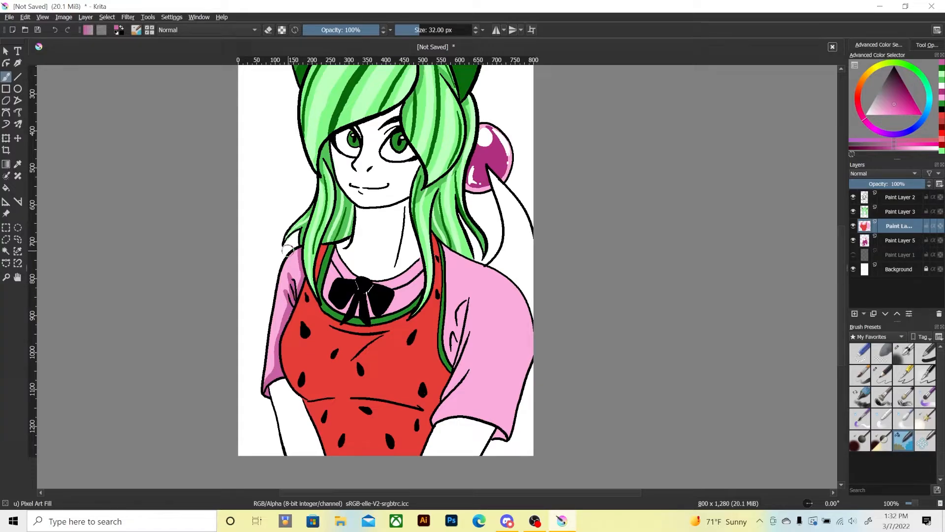
{"action": "mouse_move", "coordinate": [459, 343]}
{"action": "left_mouse_down"}
{"action": "mouse_move", "coordinate": [460, 303]}
{"action": "mouse_move", "coordinate": [451, 363]}
{"action": "mouse_move", "coordinate": [468, 331]}
{"action": "left_mouse_up"}
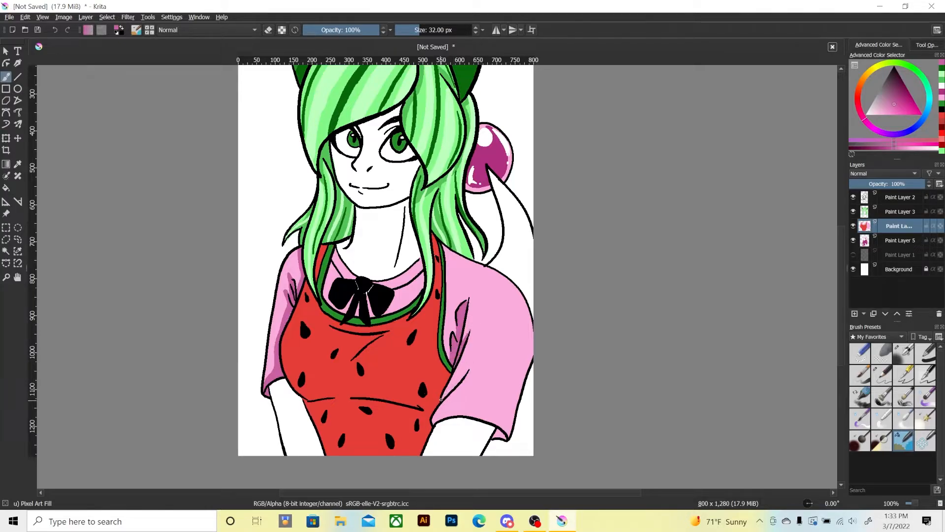
Try broad darker pink shadows along the larger sleeve's outer edge, hem and folds, and undo them.
{"action": "left_click_drag", "start_coordinate": [502, 429], "coordinate": [494, 438]}
{"action": "key", "text": "ctrl+z"}
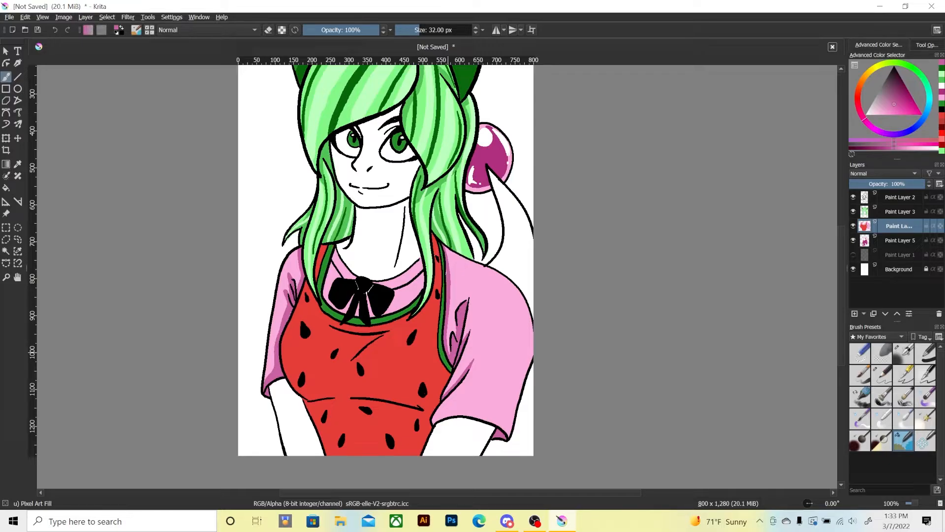
{"action": "mouse_move", "coordinate": [524, 301]}
{"action": "left_mouse_down"}
{"action": "mouse_move", "coordinate": [525, 329]}
{"action": "mouse_move", "coordinate": [501, 387]}
{"action": "mouse_move", "coordinate": [466, 414]}
{"action": "mouse_move", "coordinate": [497, 409]}
{"action": "mouse_move", "coordinate": [492, 421]}
{"action": "mouse_move", "coordinate": [510, 419]}
{"action": "mouse_move", "coordinate": [511, 394]}
{"action": "mouse_move", "coordinate": [501, 414]}
{"action": "mouse_move", "coordinate": [516, 373]}
{"action": "mouse_move", "coordinate": [511, 420]}
{"action": "mouse_move", "coordinate": [527, 353]}
{"action": "mouse_move", "coordinate": [506, 382]}
{"action": "left_mouse_up"}
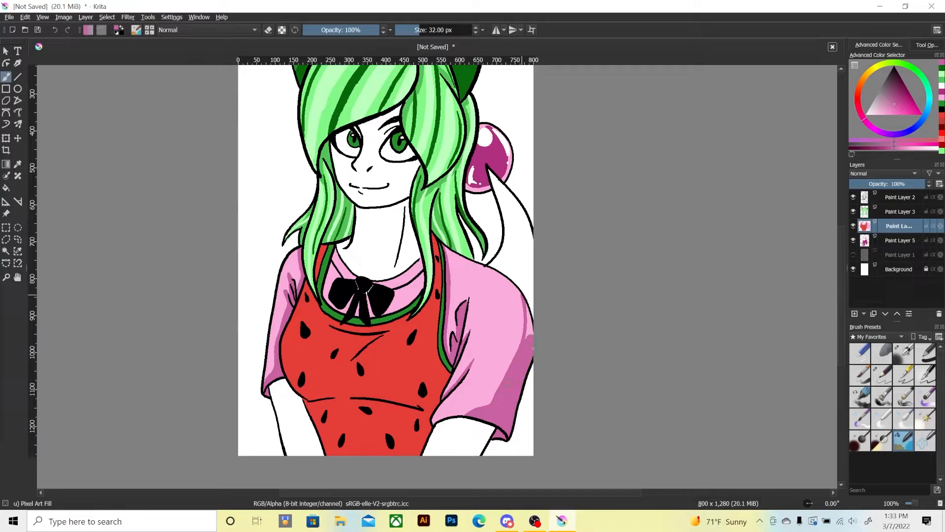
{"action": "left_click_drag", "start_coordinate": [531, 336], "coordinate": [531, 305]}
{"action": "mouse_move", "coordinate": [471, 366]}
{"action": "left_mouse_down"}
{"action": "mouse_move", "coordinate": [503, 374]}
{"action": "mouse_move", "coordinate": [489, 384]}
{"action": "mouse_move", "coordinate": [466, 377]}
{"action": "mouse_move", "coordinate": [476, 357]}
{"action": "mouse_move", "coordinate": [507, 369]}
{"action": "left_mouse_up"}
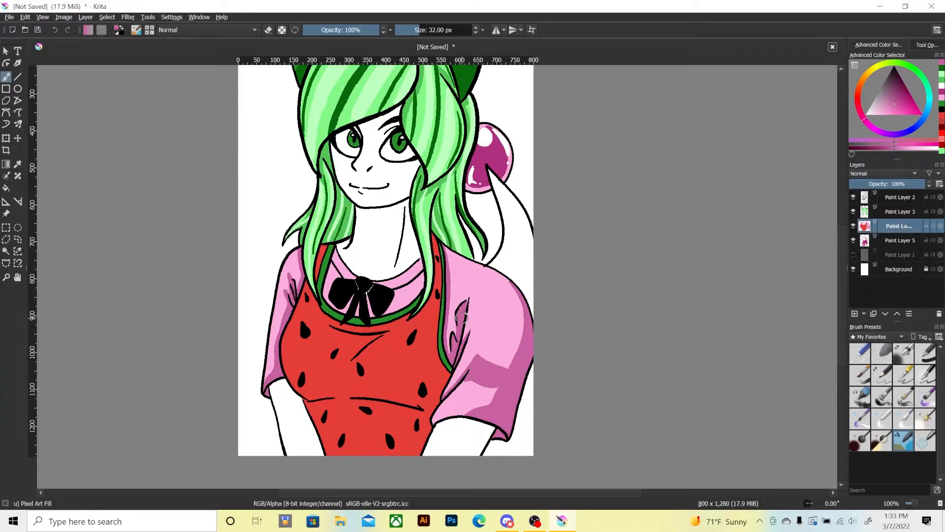
{"action": "mouse_move", "coordinate": [462, 316]}
{"action": "left_mouse_down"}
{"action": "mouse_move", "coordinate": [467, 290]}
{"action": "mouse_move", "coordinate": [484, 276]}
{"action": "mouse_move", "coordinate": [460, 285]}
{"action": "left_mouse_up"}
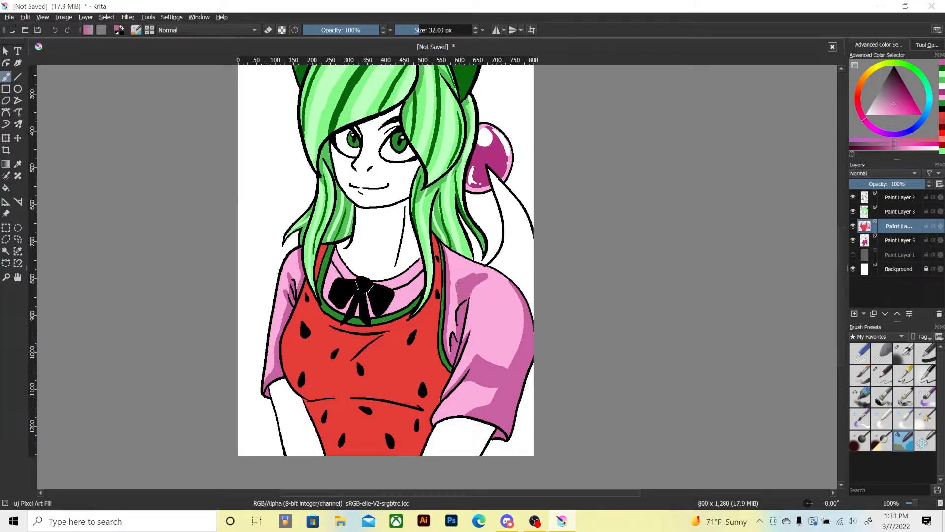
{"action": "key", "text": "ctrl+z"}
{"action": "key", "text": "ctrl+z"}
{"action": "key", "text": "ctrl+z"}
{"action": "key", "text": "ctrl+z"}
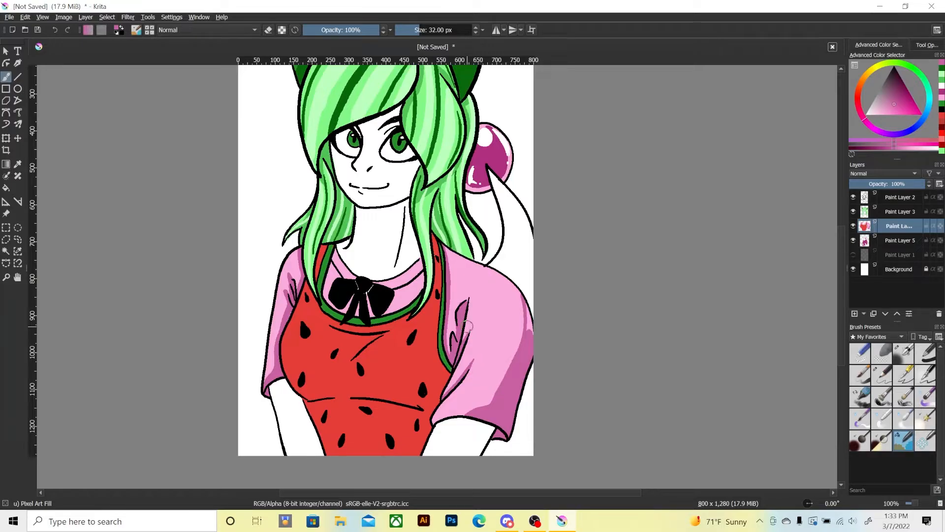
{"action": "key", "text": "ctrl+z"}
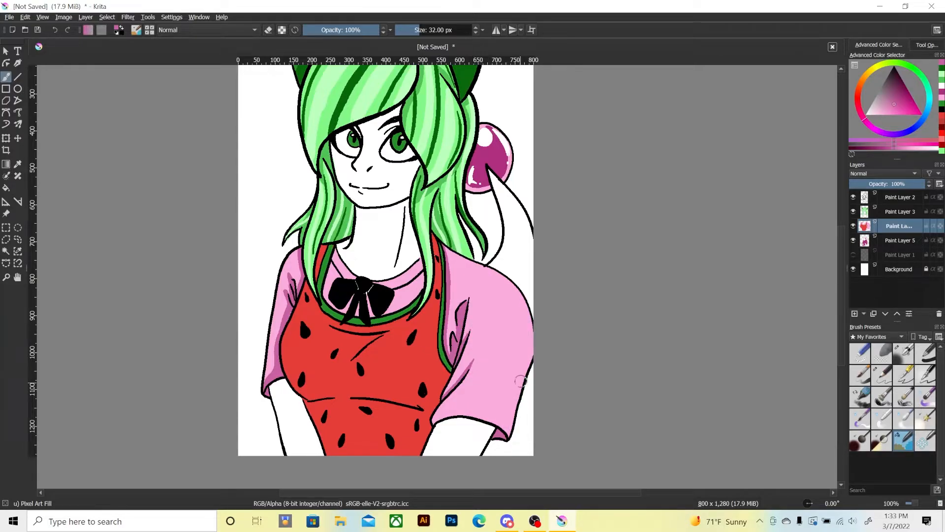
Paint an angular darker pink shadow at the larger sleeve's outer cuff and a narrow one along its hem.
{"action": "mouse_move", "coordinate": [522, 382]}
{"action": "left_mouse_down"}
{"action": "mouse_move", "coordinate": [495, 397]}
{"action": "mouse_move", "coordinate": [503, 430]}
{"action": "left_mouse_up"}
{"action": "left_click_drag", "start_coordinate": [497, 397], "coordinate": [509, 435]}
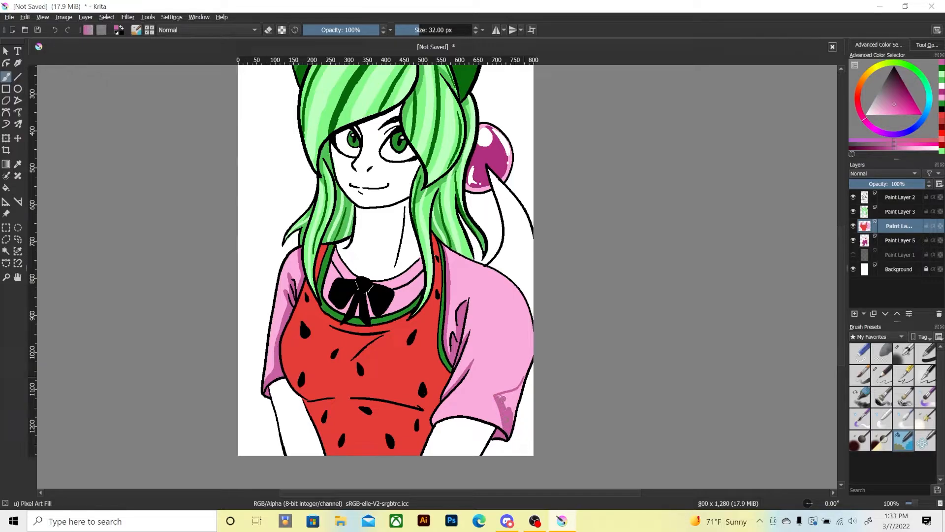
{"action": "left_click_drag", "start_coordinate": [521, 387], "coordinate": [513, 416]}
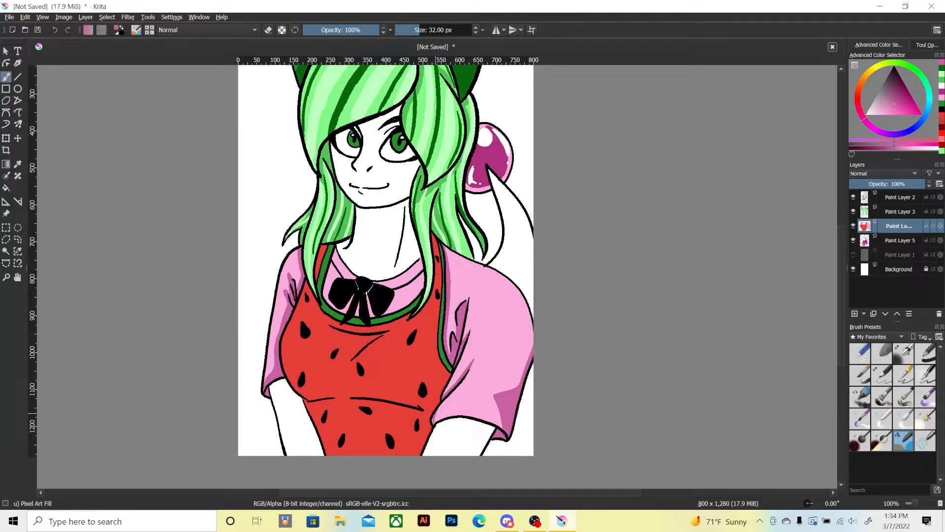
{"action": "mouse_move", "coordinate": [435, 421]}
{"action": "left_mouse_down"}
{"action": "mouse_move", "coordinate": [464, 416]}
{"action": "mouse_move", "coordinate": [433, 420]}
{"action": "mouse_move", "coordinate": [485, 415]}
{"action": "left_mouse_up"}
{"action": "key", "text": "ctrl+z"}
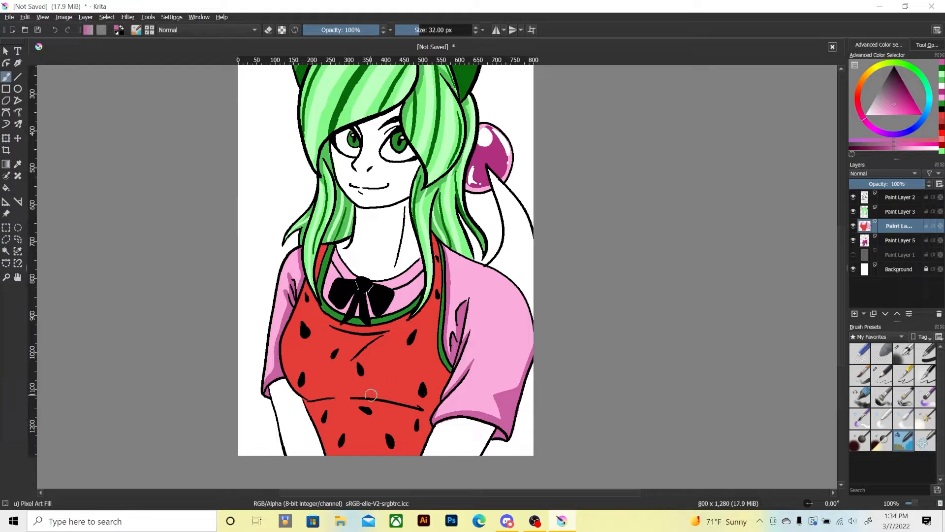
Add darker pink shadows on the shoulder beneath the hair and on the shirt collar around the bow.
{"action": "key", "text": "e"}
{"action": "key", "text": "e"}
{"action": "left_click_drag", "start_coordinate": [447, 250], "coordinate": [476, 263]}
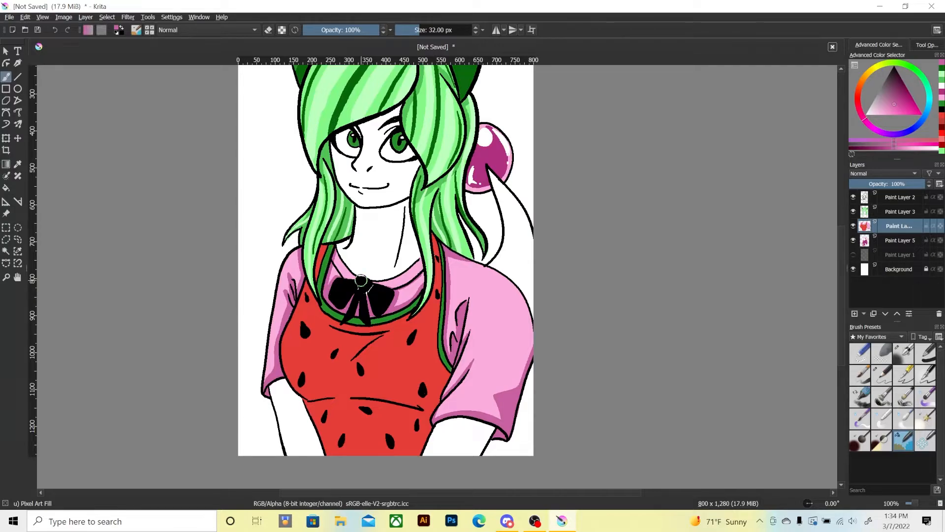
{"action": "scroll", "coordinate": [361, 281], "scroll_direction": "down", "scroll_amount": 1}
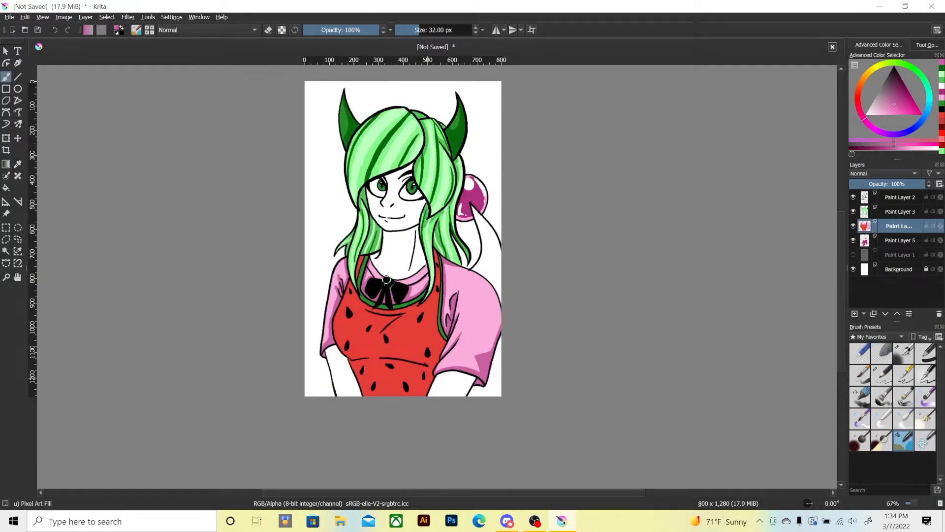
{"action": "scroll", "coordinate": [387, 280], "scroll_direction": "up", "scroll_amount": 1}
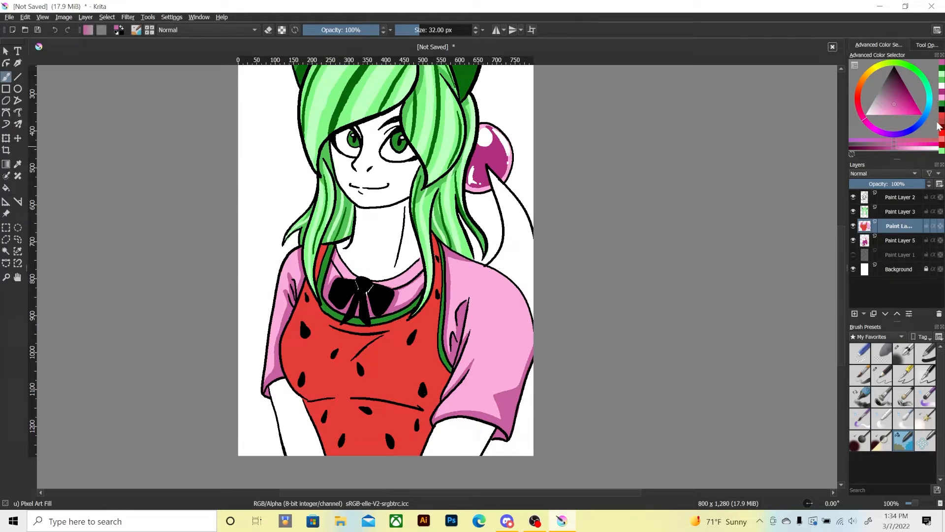
{"action": "key", "text": "i"}
{"action": "key", "text": "i"}
{"action": "key", "text": "i"}
{"action": "key", "text": "i"}
{"action": "key", "text": "i"}
{"action": "key", "text": "i"}
{"action": "key", "text": "i"}
{"action": "key", "text": "i"}
{"action": "key", "text": "i"}
{"action": "key", "text": "i"}
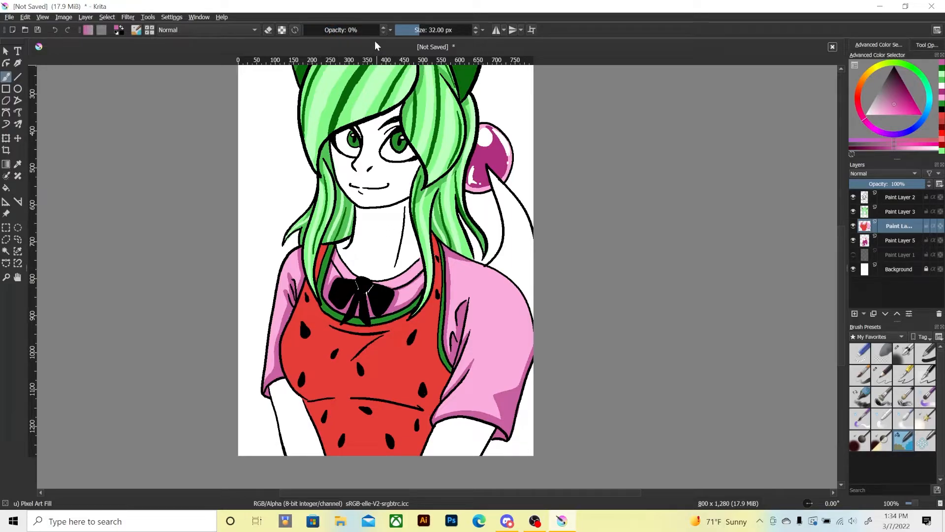
{"action": "left_click", "coordinate": [383, 27]}
{"action": "left_click_drag", "start_coordinate": [335, 30], "coordinate": [388, 32]}
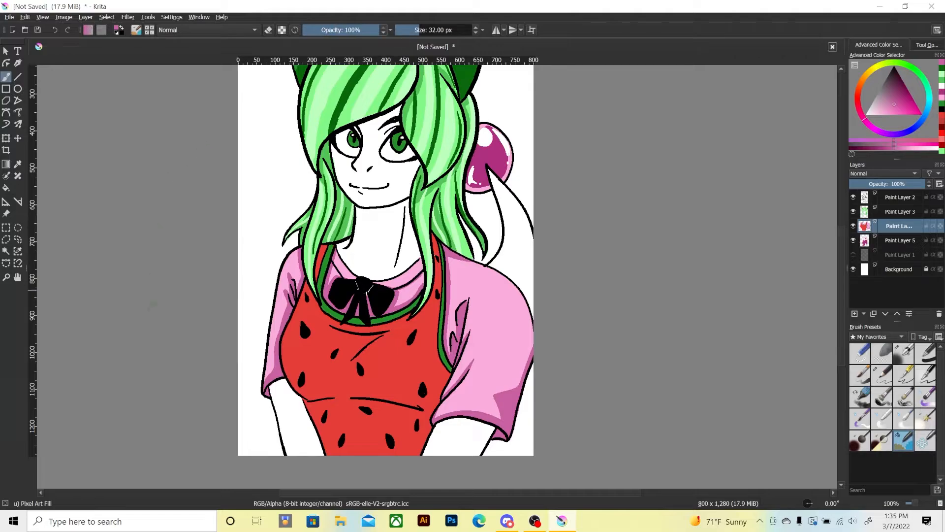
Sample the apron's red, choose a darker shade, and paint a triangular shadow at the chest fold beneath the bow.
{"action": "left_click", "coordinate": [17, 164]}
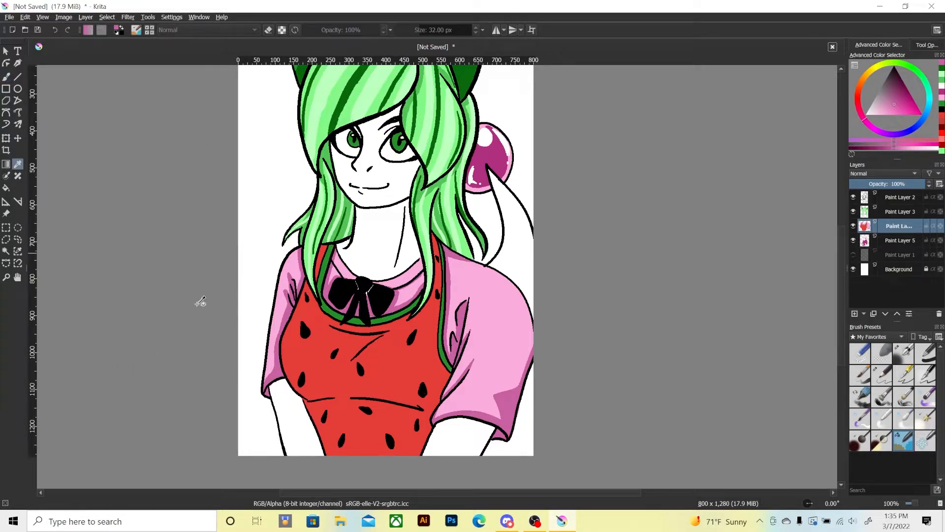
{"action": "left_click", "coordinate": [333, 383]}
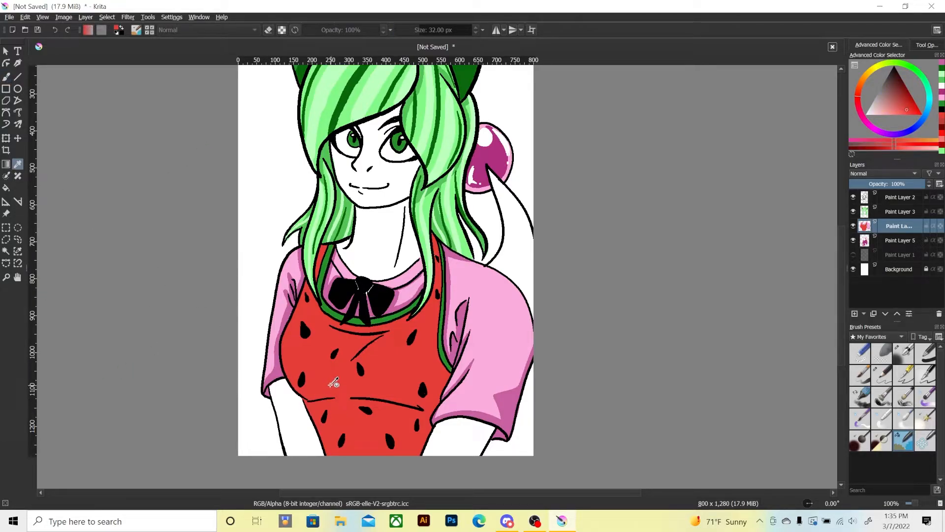
{"action": "left_click", "coordinate": [7, 78]}
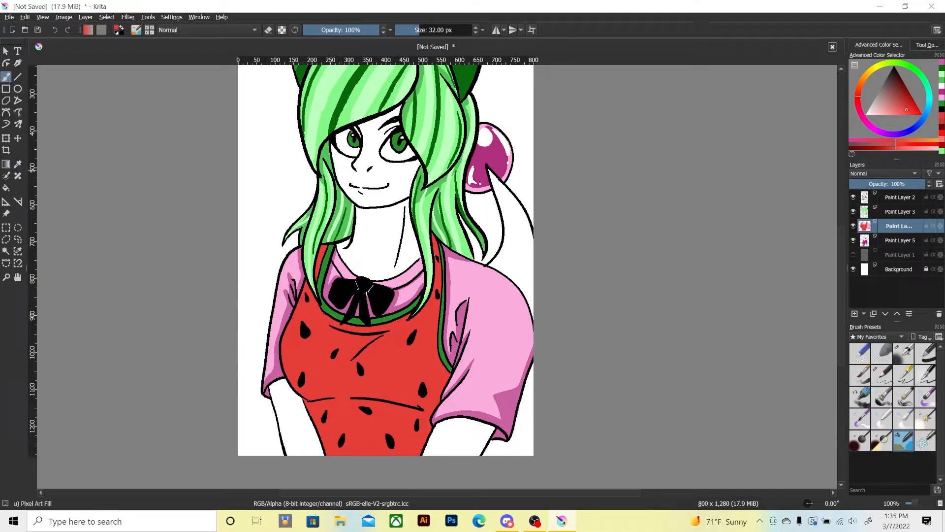
{"action": "left_click", "coordinate": [907, 101]}
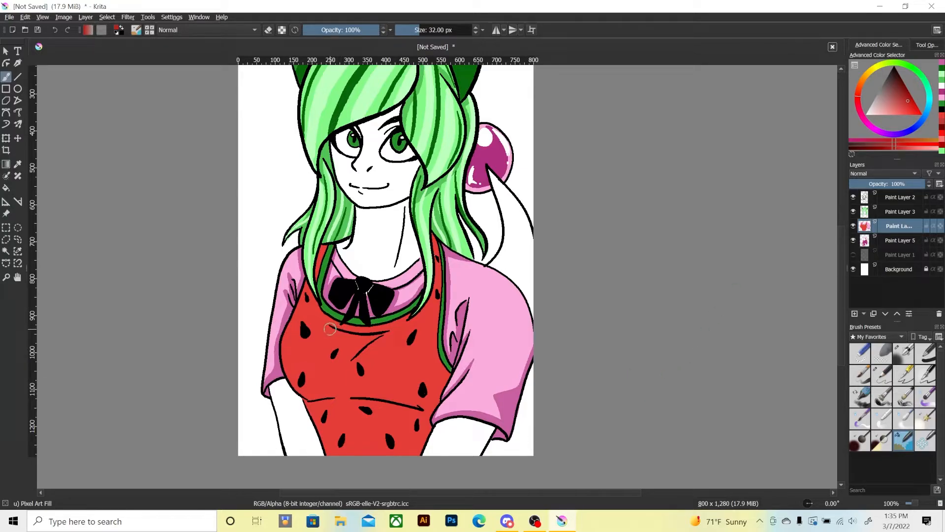
{"action": "mouse_move", "coordinate": [329, 325]}
{"action": "left_mouse_down"}
{"action": "mouse_move", "coordinate": [340, 361]}
{"action": "mouse_move", "coordinate": [359, 348]}
{"action": "mouse_move", "coordinate": [345, 365]}
{"action": "mouse_move", "coordinate": [376, 336]}
{"action": "mouse_move", "coordinate": [346, 364]}
{"action": "mouse_move", "coordinate": [338, 334]}
{"action": "mouse_move", "coordinate": [358, 337]}
{"action": "mouse_move", "coordinate": [318, 321]}
{"action": "left_mouse_up"}
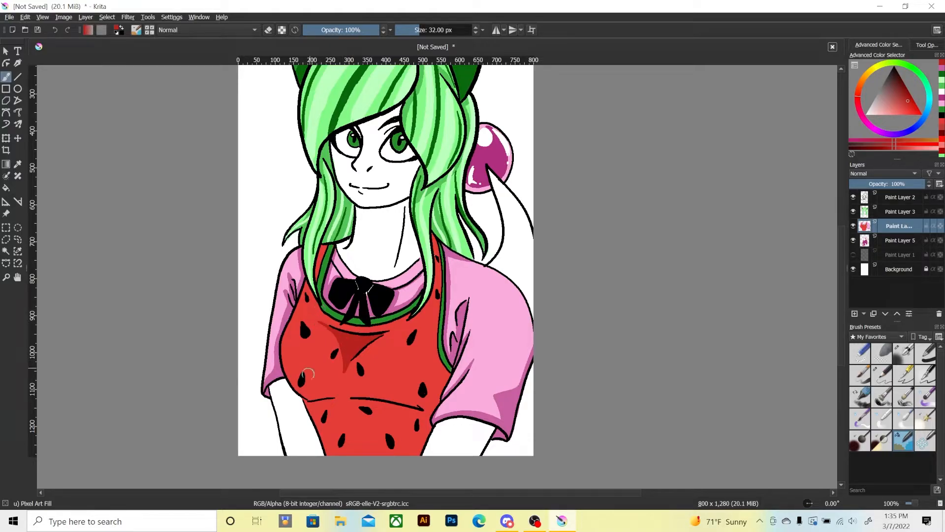
Paint a broad, curved darker red shadow across the apron's lower chest, filling it down to the waist seam.
{"action": "mouse_move", "coordinate": [284, 363]}
{"action": "left_mouse_down"}
{"action": "mouse_move", "coordinate": [341, 388]}
{"action": "mouse_move", "coordinate": [306, 407]}
{"action": "mouse_move", "coordinate": [284, 369]}
{"action": "mouse_move", "coordinate": [306, 393]}
{"action": "mouse_move", "coordinate": [330, 389]}
{"action": "mouse_move", "coordinate": [329, 397]}
{"action": "mouse_move", "coordinate": [326, 387]}
{"action": "mouse_move", "coordinate": [268, 449]}
{"action": "mouse_move", "coordinate": [281, 409]}
{"action": "mouse_move", "coordinate": [300, 406]}
{"action": "mouse_move", "coordinate": [272, 405]}
{"action": "mouse_move", "coordinate": [304, 389]}
{"action": "mouse_move", "coordinate": [383, 371]}
{"action": "mouse_move", "coordinate": [427, 367]}
{"action": "left_mouse_up"}
{"action": "key", "text": "e"}
{"action": "key", "text": "e"}
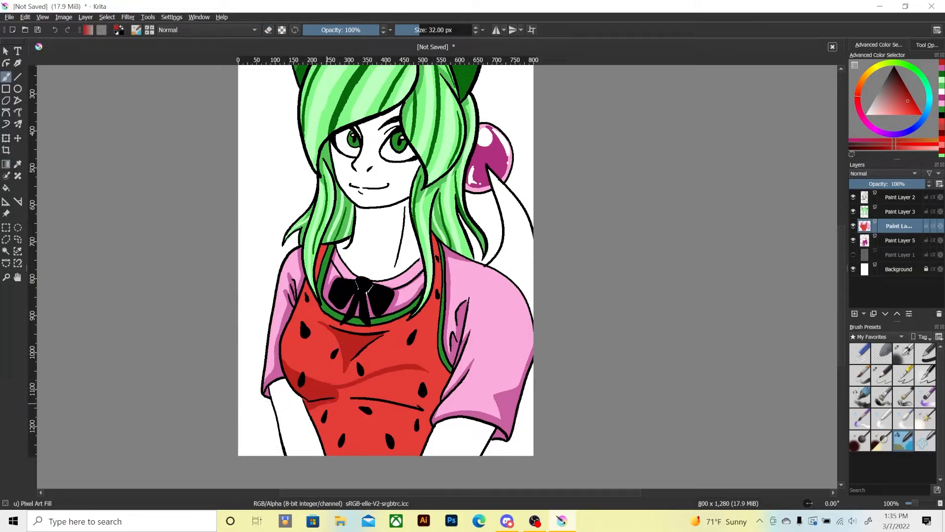
{"action": "mouse_move", "coordinate": [330, 403]}
{"action": "left_mouse_down"}
{"action": "mouse_move", "coordinate": [404, 408]}
{"action": "mouse_move", "coordinate": [421, 372]}
{"action": "left_mouse_up"}
{"action": "mouse_move", "coordinate": [344, 394]}
{"action": "left_mouse_down"}
{"action": "mouse_move", "coordinate": [395, 374]}
{"action": "mouse_move", "coordinate": [417, 391]}
{"action": "mouse_move", "coordinate": [351, 400]}
{"action": "mouse_move", "coordinate": [417, 393]}
{"action": "mouse_move", "coordinate": [418, 404]}
{"action": "mouse_move", "coordinate": [374, 390]}
{"action": "mouse_move", "coordinate": [399, 382]}
{"action": "mouse_move", "coordinate": [351, 387]}
{"action": "mouse_move", "coordinate": [386, 376]}
{"action": "mouse_move", "coordinate": [420, 381]}
{"action": "mouse_move", "coordinate": [409, 373]}
{"action": "mouse_move", "coordinate": [416, 370]}
{"action": "mouse_move", "coordinate": [427, 403]}
{"action": "mouse_move", "coordinate": [419, 377]}
{"action": "mouse_move", "coordinate": [434, 403]}
{"action": "left_mouse_up"}
Add darker red shadows on the apron below the waist seam and refine the shading down the chest's centre.
{"action": "mouse_move", "coordinate": [306, 406]}
{"action": "left_mouse_down"}
{"action": "mouse_move", "coordinate": [431, 409]}
{"action": "mouse_move", "coordinate": [418, 453]}
{"action": "left_mouse_up"}
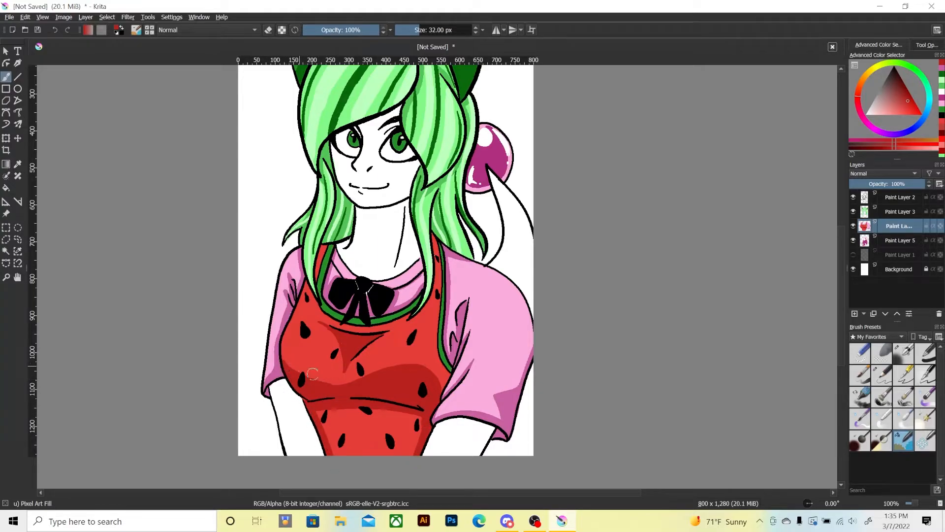
{"action": "mouse_move", "coordinate": [340, 377]}
{"action": "left_mouse_down"}
{"action": "mouse_move", "coordinate": [340, 346]}
{"action": "mouse_move", "coordinate": [332, 391]}
{"action": "left_mouse_up"}
{"action": "mouse_move", "coordinate": [301, 314]}
{"action": "left_mouse_down"}
{"action": "mouse_move", "coordinate": [346, 354]}
{"action": "mouse_move", "coordinate": [317, 336]}
{"action": "mouse_move", "coordinate": [341, 388]}
{"action": "mouse_move", "coordinate": [351, 356]}
{"action": "mouse_move", "coordinate": [345, 388]}
{"action": "left_mouse_up"}
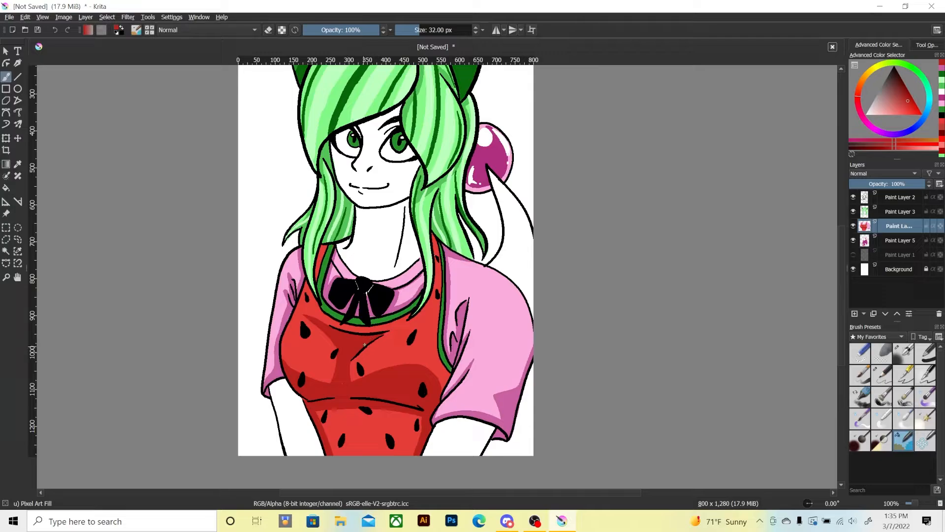
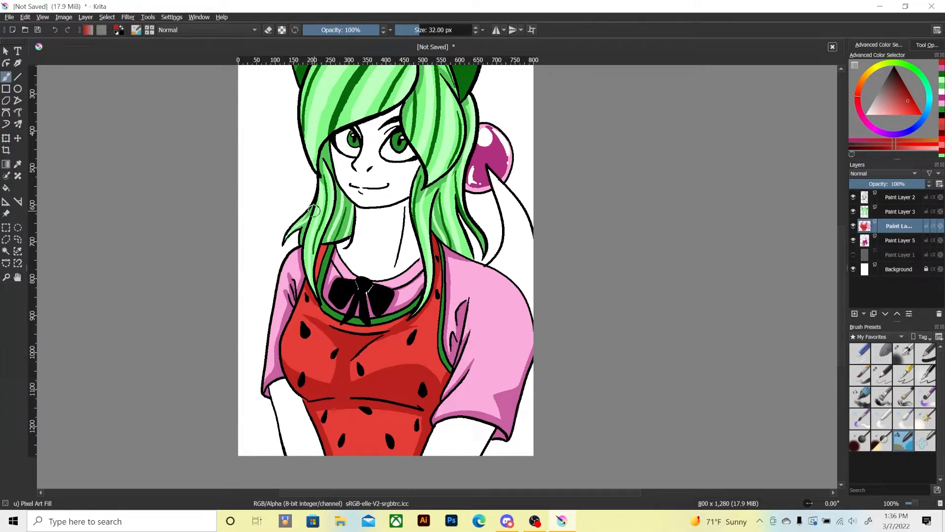
Choose a light peach skin colour and add a new paint layer directly above the hidden sketch layer.
{"action": "key", "text": "minus"}
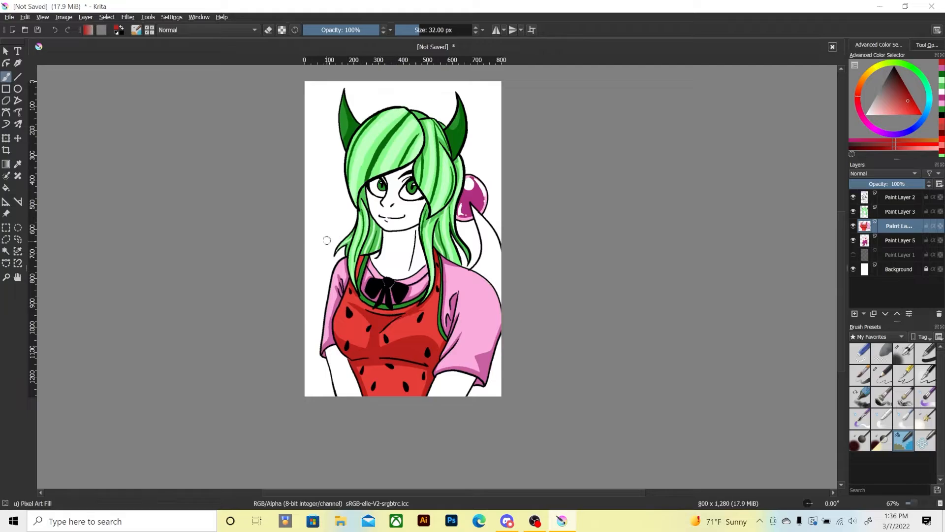
{"action": "left_click_drag", "start_coordinate": [326, 240], "coordinate": [303, 327]}
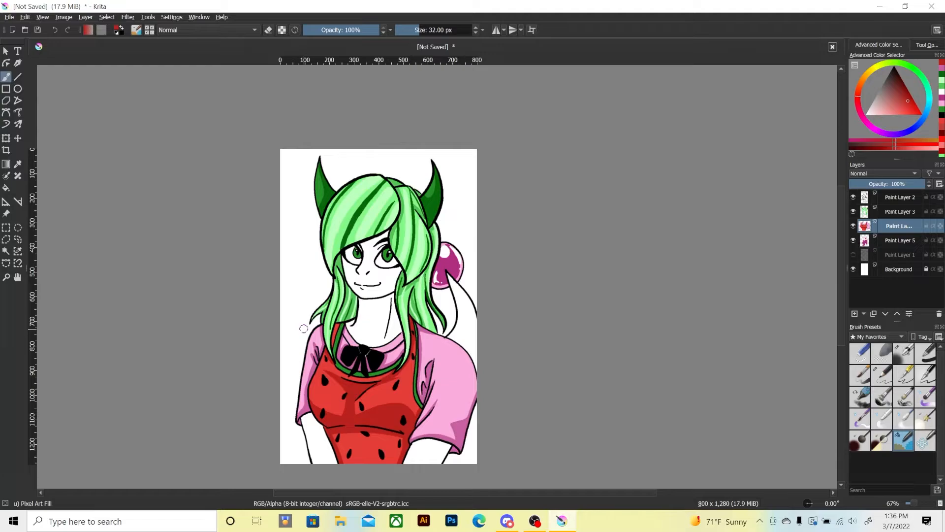
{"action": "key", "text": "1"}
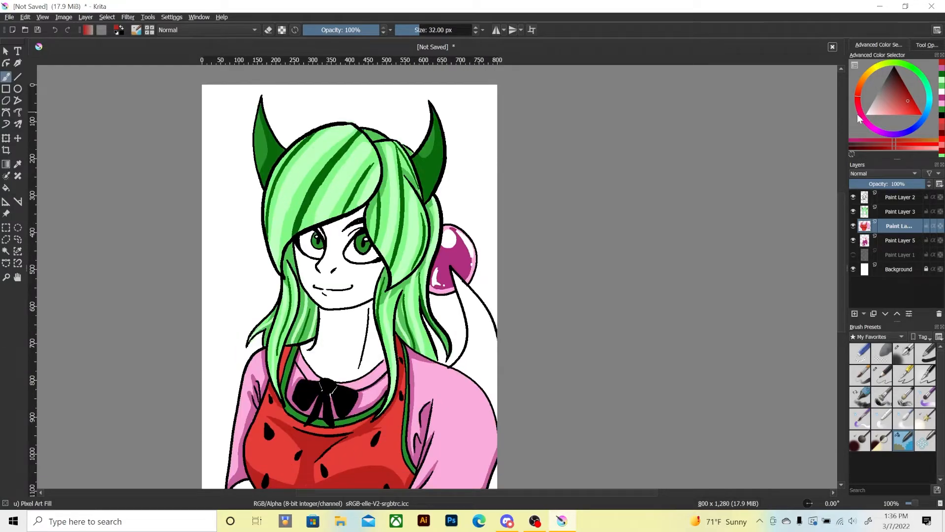
{"action": "left_click", "coordinate": [862, 78]}
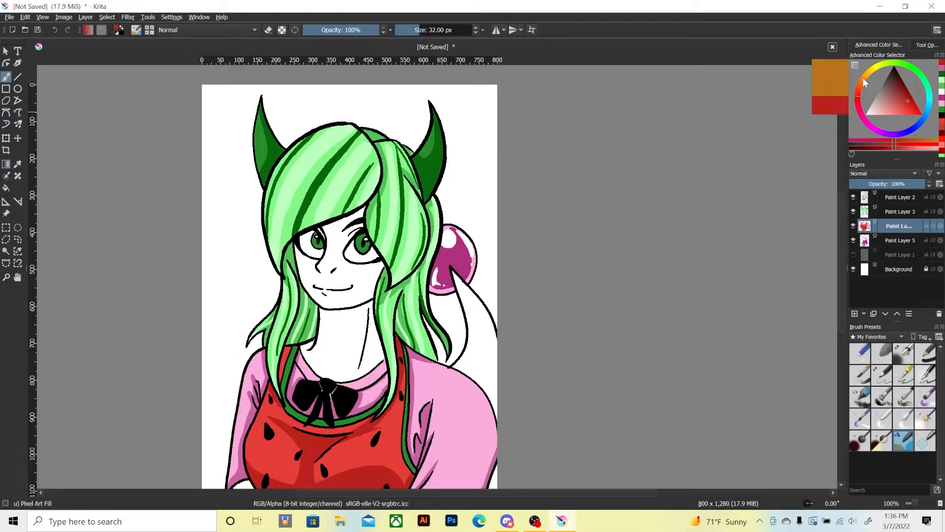
{"action": "mouse_move", "coordinate": [889, 107]}
{"action": "left_mouse_down"}
{"action": "mouse_move", "coordinate": [906, 99]}
{"action": "mouse_move", "coordinate": [893, 100]}
{"action": "mouse_move", "coordinate": [881, 121]}
{"action": "left_mouse_up"}
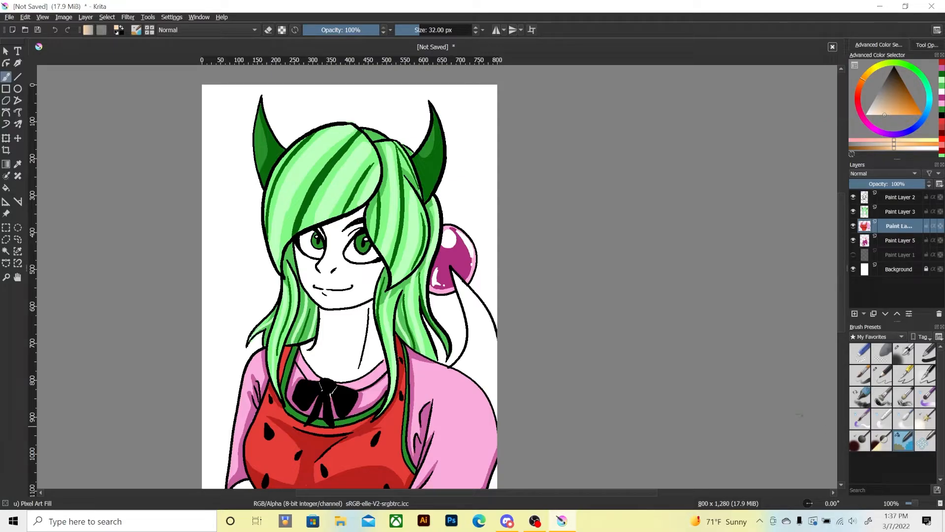
{"action": "left_click", "coordinate": [886, 242]}
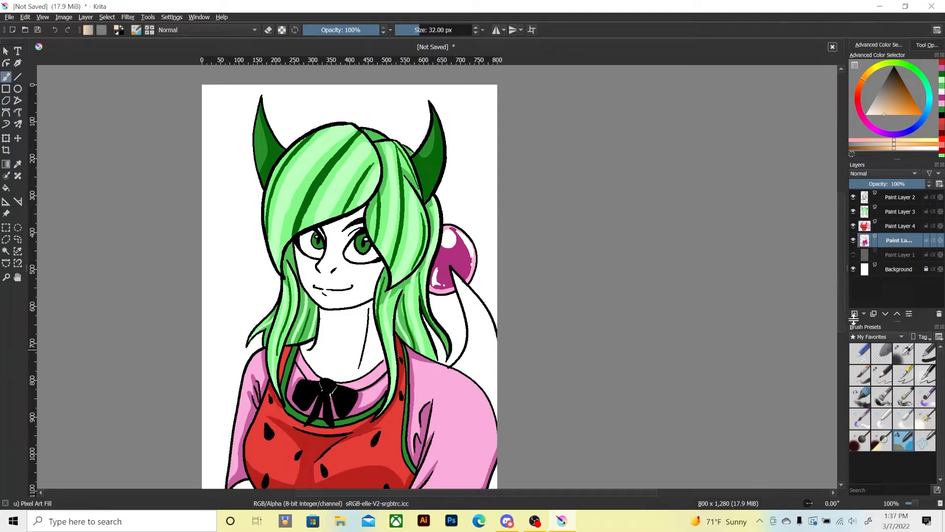
{"action": "left_click", "coordinate": [890, 255]}
{"action": "left_click", "coordinate": [855, 314]}
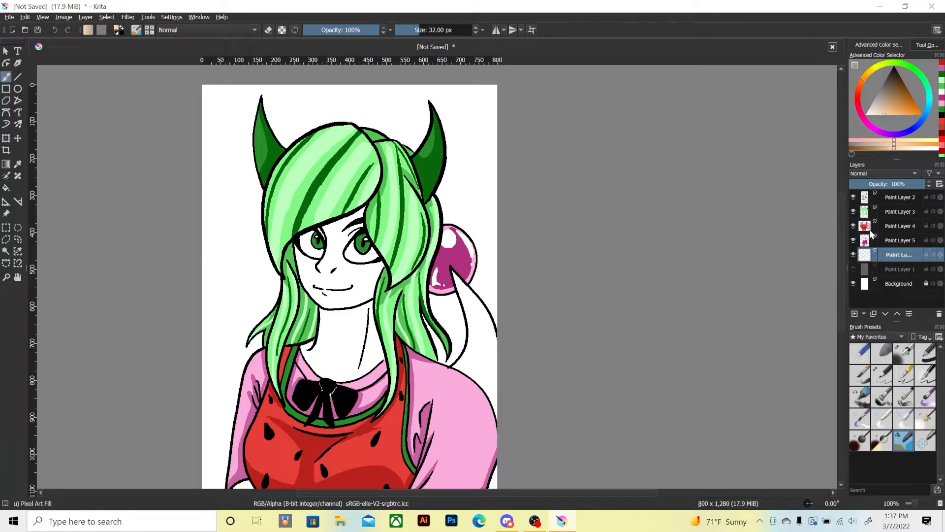
{"action": "left_click", "coordinate": [854, 269]}
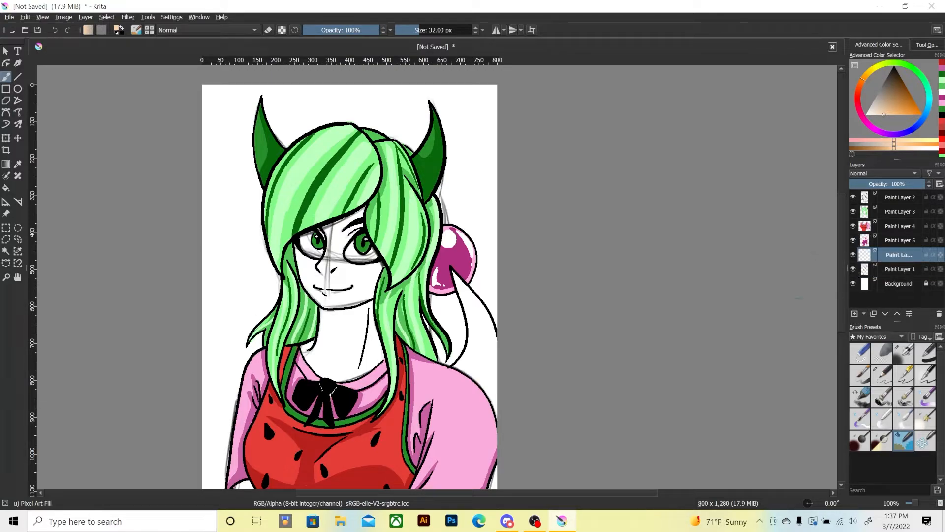
{"action": "key", "text": "minus"}
{"action": "key", "text": "plus"}
{"action": "left_click", "coordinate": [854, 255]}
{"action": "left_click", "coordinate": [854, 255]}
{"action": "left_click", "coordinate": [854, 269]}
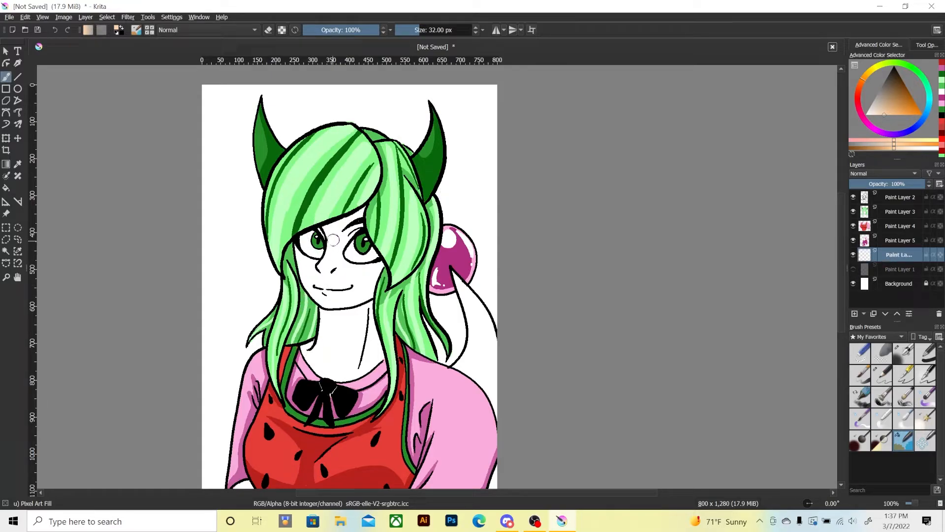
Fill the face, neck and both lower forearms with flat peach, erasing any spill outside the line art.
{"action": "mouse_move", "coordinate": [328, 261]}
{"action": "left_mouse_down"}
{"action": "mouse_move", "coordinate": [339, 241]}
{"action": "mouse_move", "coordinate": [345, 265]}
{"action": "mouse_move", "coordinate": [352, 248]}
{"action": "mouse_move", "coordinate": [368, 259]}
{"action": "mouse_move", "coordinate": [338, 281]}
{"action": "mouse_move", "coordinate": [332, 244]}
{"action": "mouse_move", "coordinate": [321, 269]}
{"action": "mouse_move", "coordinate": [353, 267]}
{"action": "mouse_move", "coordinate": [354, 225]}
{"action": "mouse_move", "coordinate": [331, 225]}
{"action": "mouse_move", "coordinate": [318, 261]}
{"action": "mouse_move", "coordinate": [309, 237]}
{"action": "mouse_move", "coordinate": [320, 249]}
{"action": "mouse_move", "coordinate": [302, 243]}
{"action": "mouse_move", "coordinate": [306, 283]}
{"action": "mouse_move", "coordinate": [319, 301]}
{"action": "mouse_move", "coordinate": [339, 279]}
{"action": "mouse_move", "coordinate": [365, 325]}
{"action": "mouse_move", "coordinate": [378, 276]}
{"action": "left_mouse_up"}
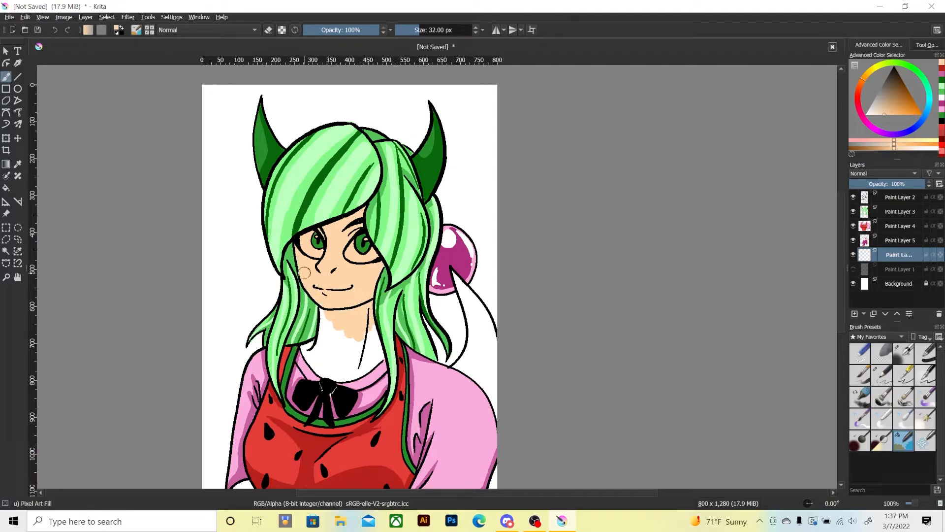
{"action": "mouse_move", "coordinate": [320, 329]}
{"action": "left_mouse_down"}
{"action": "mouse_move", "coordinate": [350, 368]}
{"action": "mouse_move", "coordinate": [299, 331]}
{"action": "mouse_move", "coordinate": [308, 351]}
{"action": "mouse_move", "coordinate": [324, 312]}
{"action": "mouse_move", "coordinate": [304, 276]}
{"action": "mouse_move", "coordinate": [312, 358]}
{"action": "mouse_move", "coordinate": [325, 377]}
{"action": "mouse_move", "coordinate": [349, 329]}
{"action": "mouse_move", "coordinate": [336, 354]}
{"action": "mouse_move", "coordinate": [366, 371]}
{"action": "left_mouse_up"}
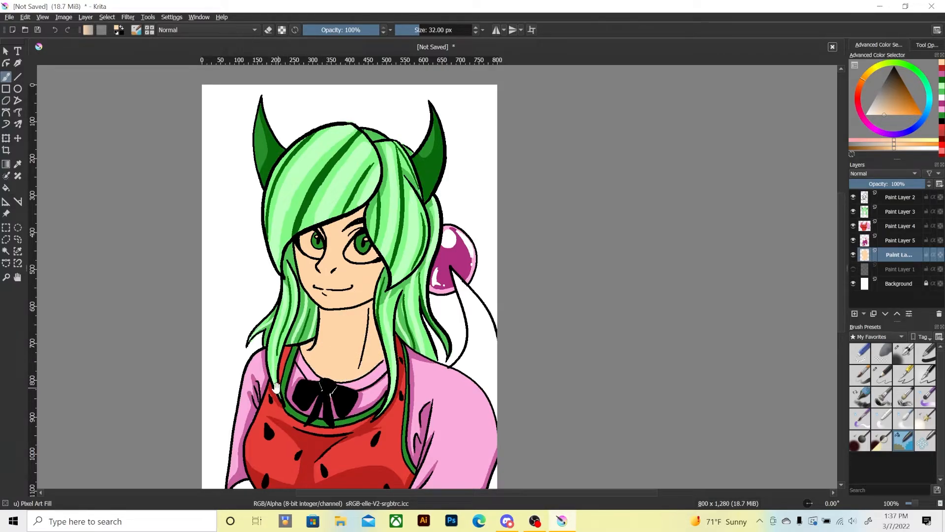
{"action": "left_click_drag", "start_coordinate": [276, 388], "coordinate": [279, 303]}
{"action": "left_click_drag", "start_coordinate": [268, 352], "coordinate": [278, 300]}
{"action": "mouse_move", "coordinate": [425, 385]}
{"action": "left_mouse_down"}
{"action": "mouse_move", "coordinate": [412, 405]}
{"action": "mouse_move", "coordinate": [425, 378]}
{"action": "mouse_move", "coordinate": [430, 396]}
{"action": "mouse_move", "coordinate": [467, 377]}
{"action": "mouse_move", "coordinate": [467, 395]}
{"action": "mouse_move", "coordinate": [403, 388]}
{"action": "mouse_move", "coordinate": [465, 419]}
{"action": "left_mouse_up"}
{"action": "key", "text": "e"}
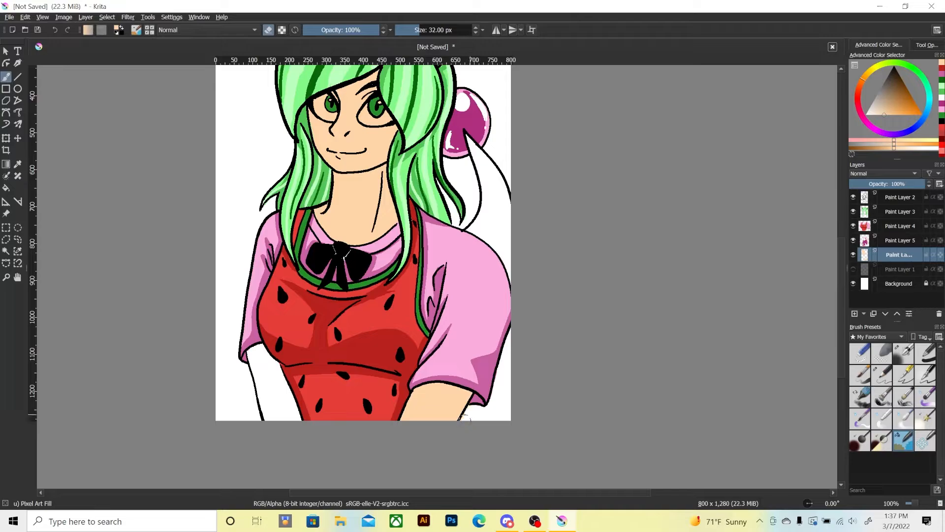
{"action": "key", "text": "e"}
{"action": "mouse_move", "coordinate": [262, 375]}
{"action": "left_mouse_down"}
{"action": "mouse_move", "coordinate": [284, 409]}
{"action": "mouse_move", "coordinate": [297, 416]}
{"action": "mouse_move", "coordinate": [259, 375]}
{"action": "mouse_move", "coordinate": [268, 417]}
{"action": "mouse_move", "coordinate": [251, 355]}
{"action": "mouse_move", "coordinate": [239, 385]}
{"action": "mouse_move", "coordinate": [245, 374]}
{"action": "mouse_move", "coordinate": [253, 400]}
{"action": "left_mouse_up"}
{"action": "key", "text": "e"}
{"action": "key", "text": "e"}
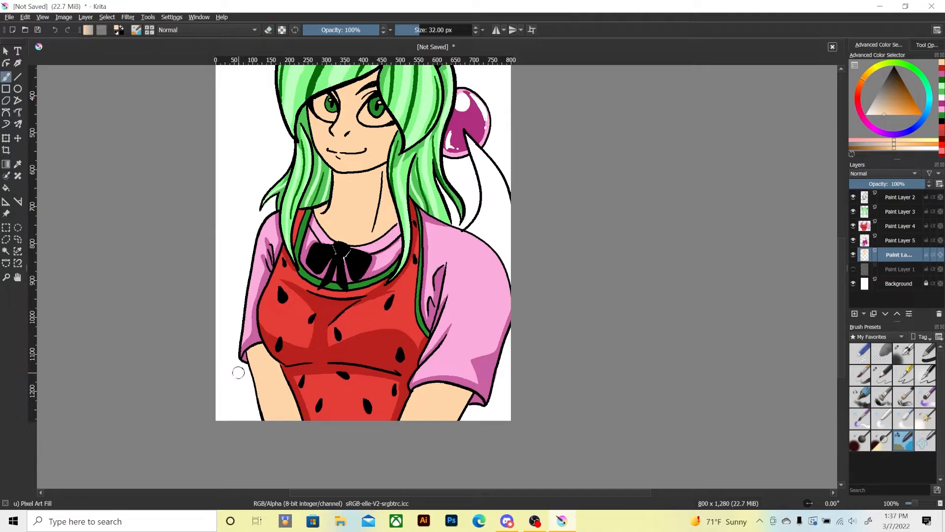
{"action": "key", "text": "e"}
{"action": "key", "text": "e"}
Fill the raised arm behind the shoulder with the same flat peach and clean up its edges with the eraser.
{"action": "left_click_drag", "start_coordinate": [401, 258], "coordinate": [384, 354]}
{"action": "mouse_move", "coordinate": [450, 330]}
{"action": "left_mouse_down"}
{"action": "mouse_move", "coordinate": [464, 313]}
{"action": "mouse_move", "coordinate": [469, 353]}
{"action": "mouse_move", "coordinate": [476, 340]}
{"action": "mouse_move", "coordinate": [490, 342]}
{"action": "mouse_move", "coordinate": [488, 307]}
{"action": "mouse_move", "coordinate": [489, 320]}
{"action": "mouse_move", "coordinate": [464, 316]}
{"action": "mouse_move", "coordinate": [461, 253]}
{"action": "mouse_move", "coordinate": [493, 308]}
{"action": "mouse_move", "coordinate": [452, 232]}
{"action": "left_mouse_up"}
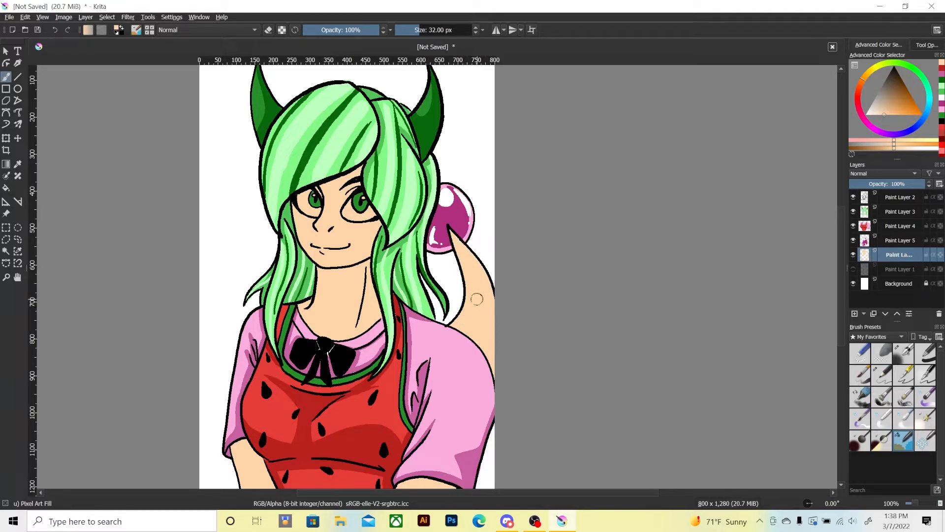
{"action": "key", "text": "e"}
{"action": "key", "text": "e"}
Add a new paint layer above the skin layer and paint the whites of both eyes in white.
{"action": "key", "text": "minus"}
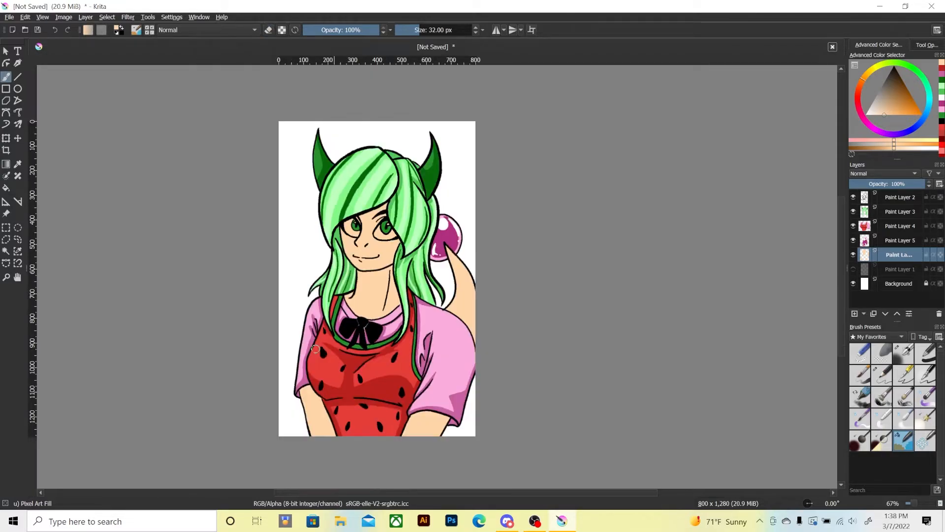
{"action": "key", "text": "1"}
{"action": "key", "text": "ctrl+plus"}
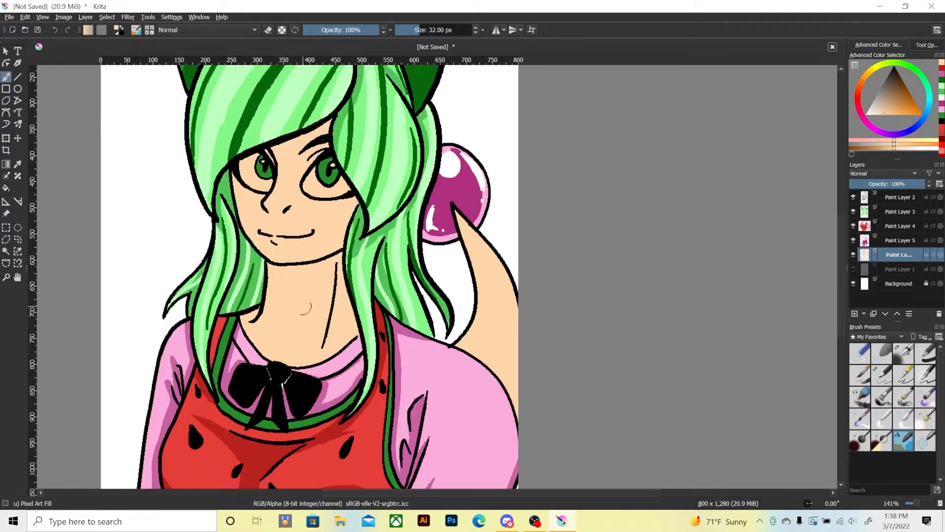
{"action": "mouse_move", "coordinate": [258, 246]}
{"action": "left_mouse_down"}
{"action": "mouse_move", "coordinate": [312, 312]}
{"action": "mouse_move", "coordinate": [323, 345]}
{"action": "left_mouse_up"}
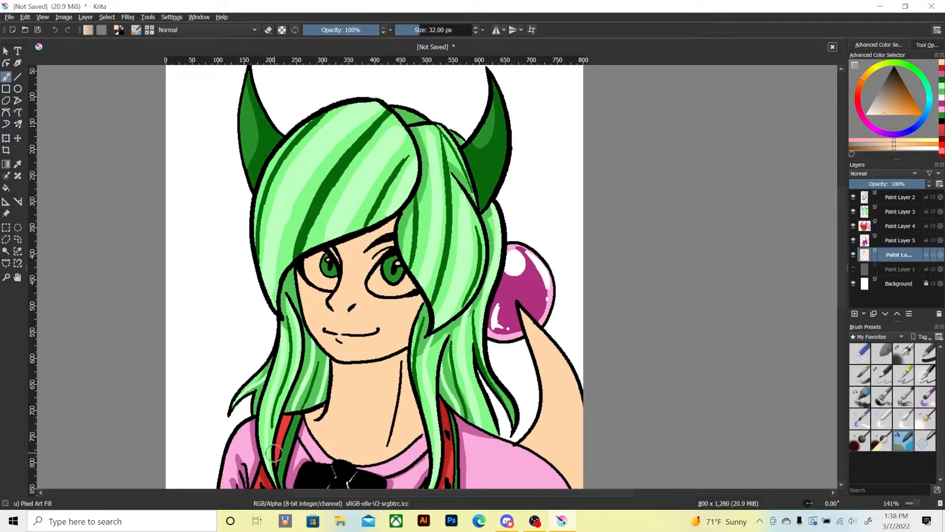
{"action": "left_click", "coordinate": [854, 313]}
{"action": "left_click_drag", "start_coordinate": [877, 105], "coordinate": [859, 123]}
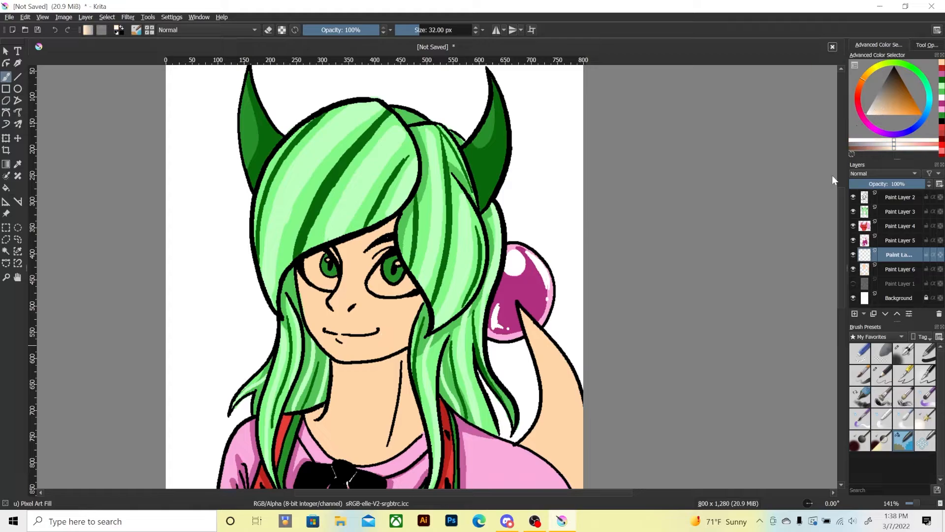
{"action": "mouse_move", "coordinate": [308, 258]}
{"action": "left_mouse_down"}
{"action": "mouse_move", "coordinate": [313, 276]}
{"action": "mouse_move", "coordinate": [329, 283]}
{"action": "mouse_move", "coordinate": [317, 270]}
{"action": "mouse_move", "coordinate": [321, 256]}
{"action": "mouse_move", "coordinate": [310, 264]}
{"action": "mouse_move", "coordinate": [328, 263]}
{"action": "mouse_move", "coordinate": [329, 284]}
{"action": "mouse_move", "coordinate": [311, 268]}
{"action": "left_mouse_up"}
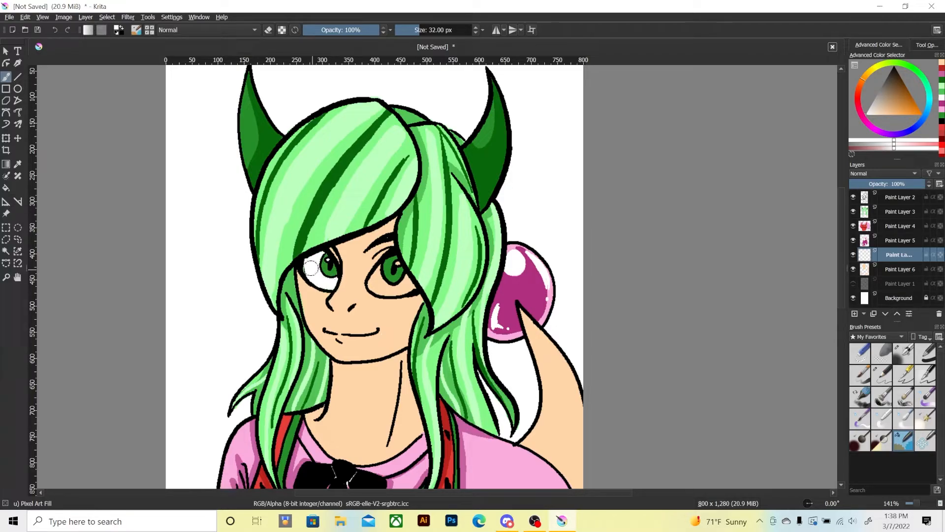
{"action": "mouse_move", "coordinate": [387, 273]}
{"action": "left_mouse_down"}
{"action": "mouse_move", "coordinate": [378, 280]}
{"action": "mouse_move", "coordinate": [395, 266]}
{"action": "mouse_move", "coordinate": [379, 288]}
{"action": "mouse_move", "coordinate": [411, 282]}
{"action": "mouse_move", "coordinate": [396, 258]}
{"action": "mouse_move", "coordinate": [379, 267]}
{"action": "mouse_move", "coordinate": [404, 278]}
{"action": "left_mouse_up"}
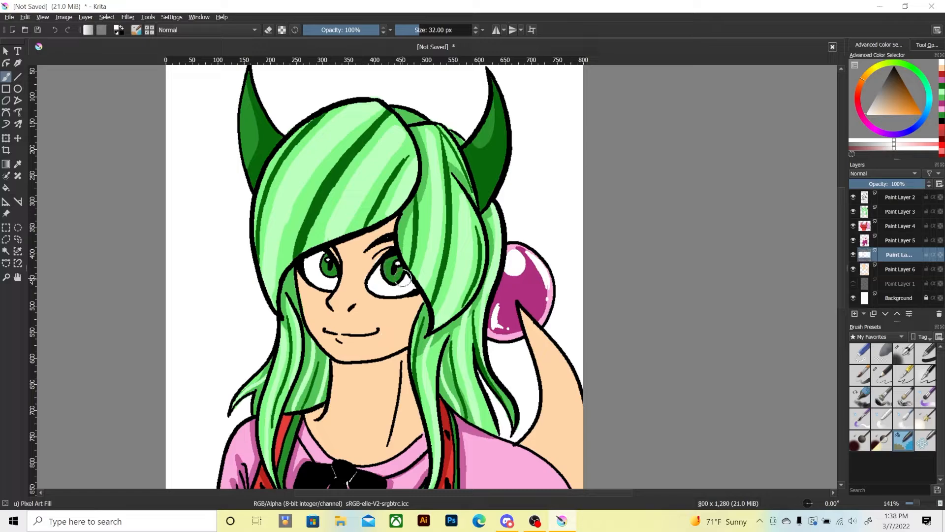
Erase stray white around the eyes and tidy the edges of the eye whites.
{"action": "key", "text": "1"}
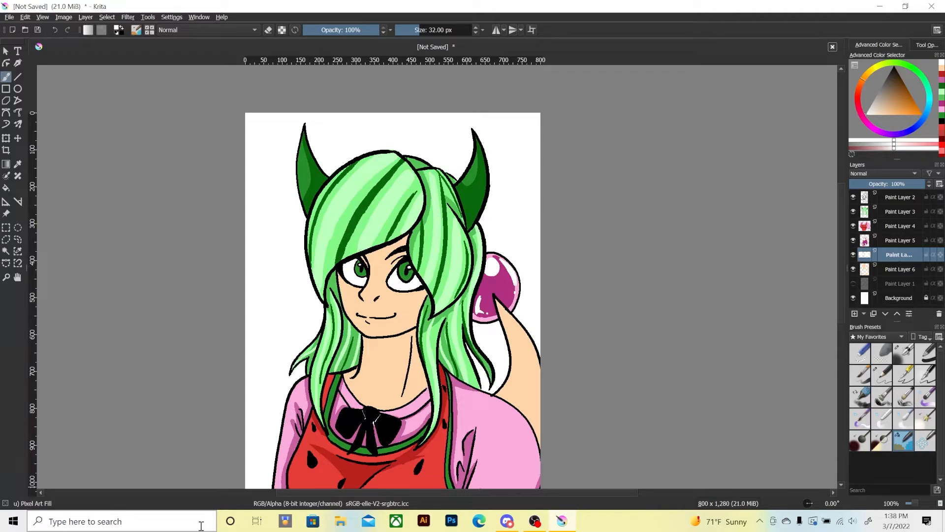
{"action": "left_click_drag", "start_coordinate": [312, 376], "coordinate": [309, 317]}
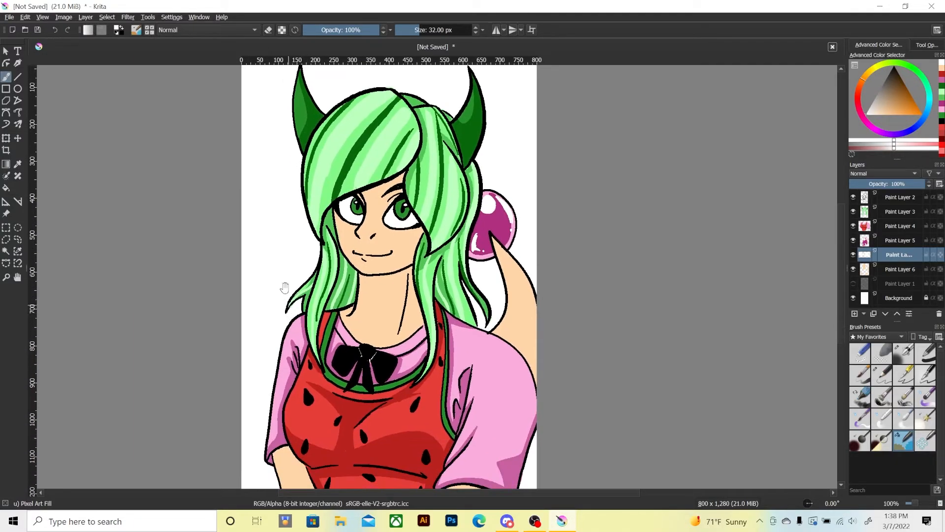
{"action": "left_click_drag", "start_coordinate": [288, 264], "coordinate": [274, 321]}
{"action": "key", "text": "ctrl+plus"}
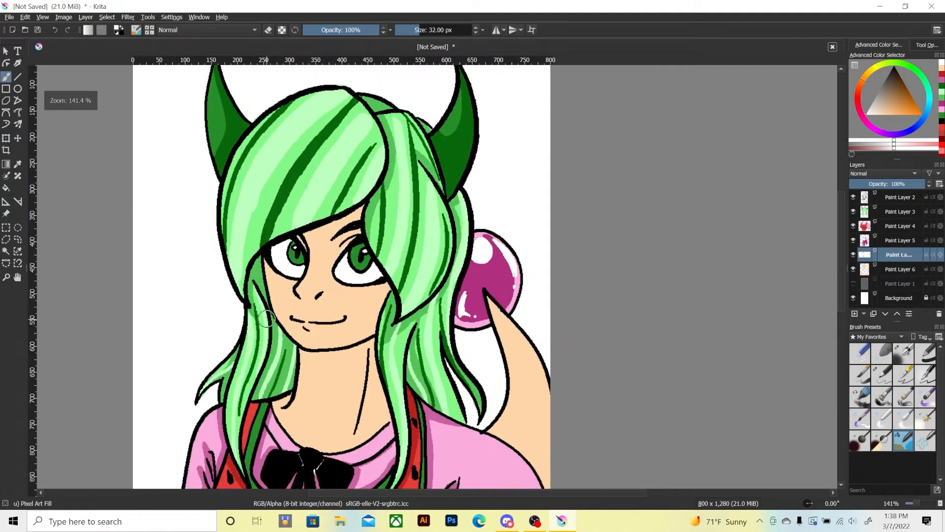
{"action": "key", "text": "e"}
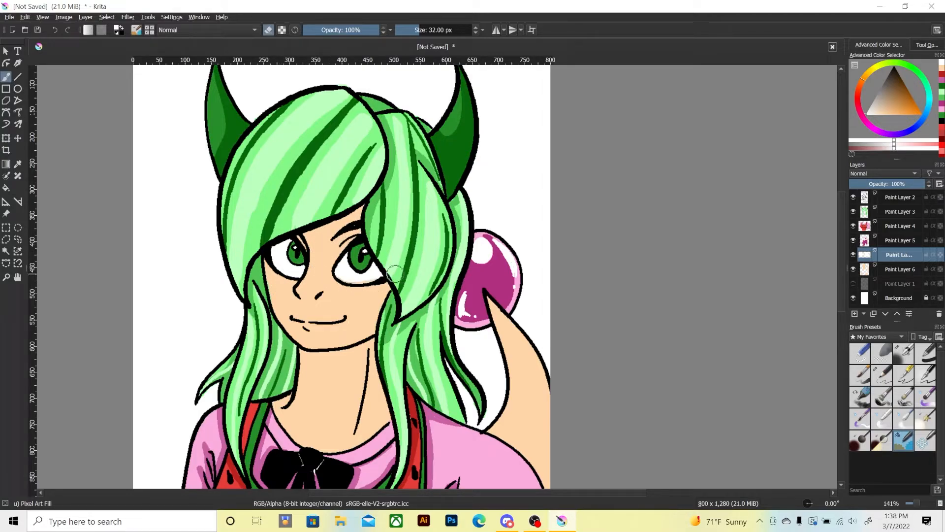
{"action": "key", "text": "e"}
Choose a darker tan and paint skin shadows beneath the fringe and along both sides of the face beside the hair.
{"action": "key", "text": "e"}
{"action": "left_click_drag", "start_coordinate": [261, 269], "coordinate": [285, 283]}
{"action": "left_click_drag", "start_coordinate": [889, 114], "coordinate": [894, 103]}
{"action": "key", "text": "e"}
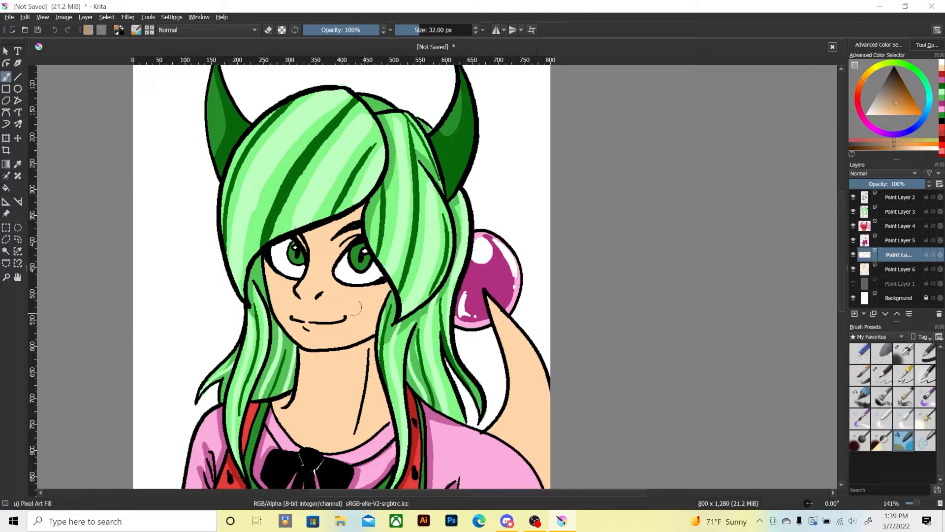
{"action": "mouse_move", "coordinate": [300, 238]}
{"action": "left_mouse_down"}
{"action": "mouse_move", "coordinate": [332, 238]}
{"action": "mouse_move", "coordinate": [356, 224]}
{"action": "mouse_move", "coordinate": [331, 266]}
{"action": "left_mouse_up"}
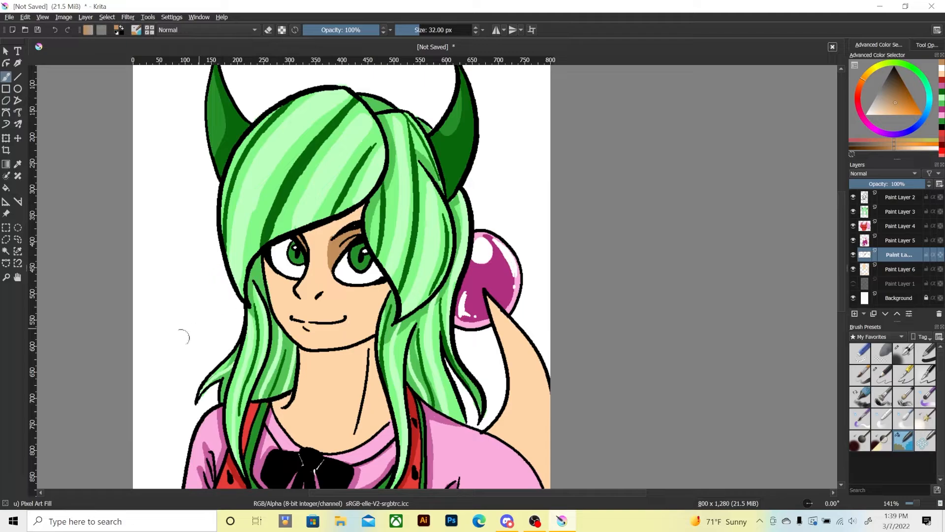
{"action": "key", "text": "ctrl+z"}
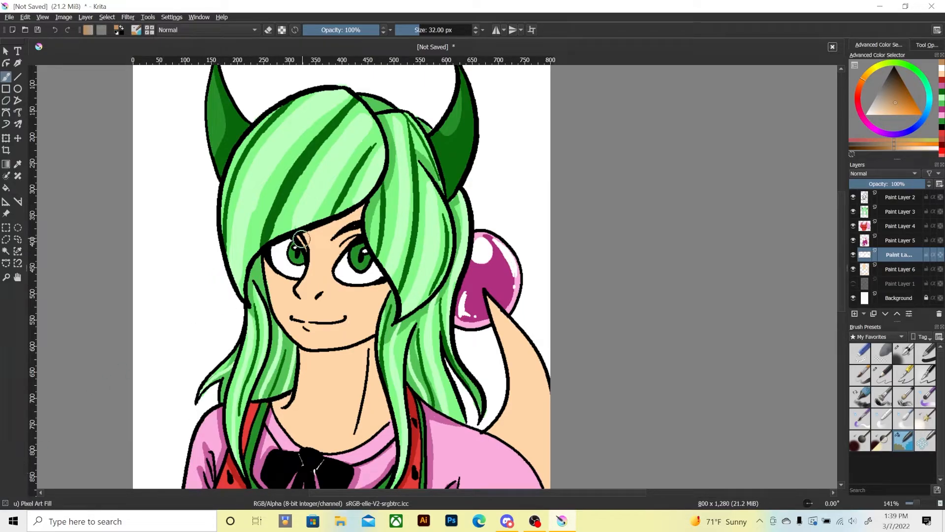
{"action": "mouse_move", "coordinate": [302, 242]}
{"action": "left_mouse_down"}
{"action": "mouse_move", "coordinate": [353, 212]}
{"action": "mouse_move", "coordinate": [306, 235]}
{"action": "left_mouse_up"}
{"action": "mouse_move", "coordinate": [360, 211]}
{"action": "left_mouse_down"}
{"action": "mouse_move", "coordinate": [335, 226]}
{"action": "mouse_move", "coordinate": [345, 233]}
{"action": "left_mouse_up"}
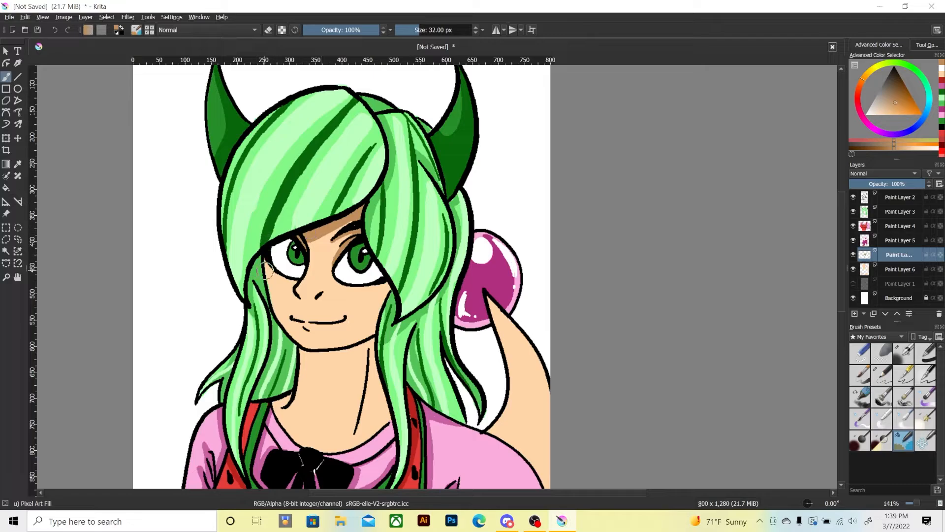
{"action": "left_click_drag", "start_coordinate": [265, 270], "coordinate": [266, 286]}
{"action": "left_click_drag", "start_coordinate": [377, 282], "coordinate": [373, 323]}
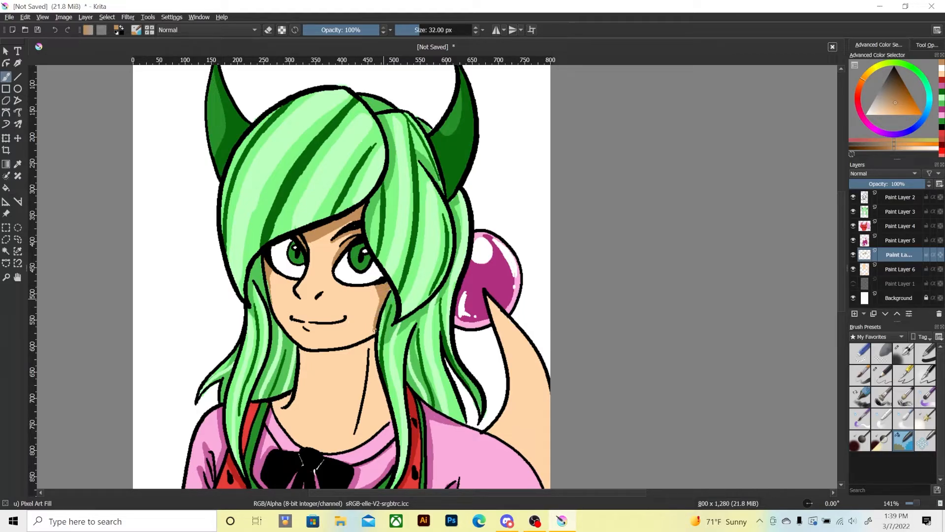
Undo the latest face shadow strokes and rework them as thinner shadows along the hairline, alternating the recent peach and tan colours.
{"action": "key", "text": "ctrl+z"}
{"action": "key", "text": "ctrl+z"}
{"action": "key", "text": "ctrl+z"}
{"action": "key", "text": "ctrl+z"}
{"action": "key", "text": "ctrl+z"}
{"action": "key", "text": "e"}
{"action": "left_click", "coordinate": [940, 72]}
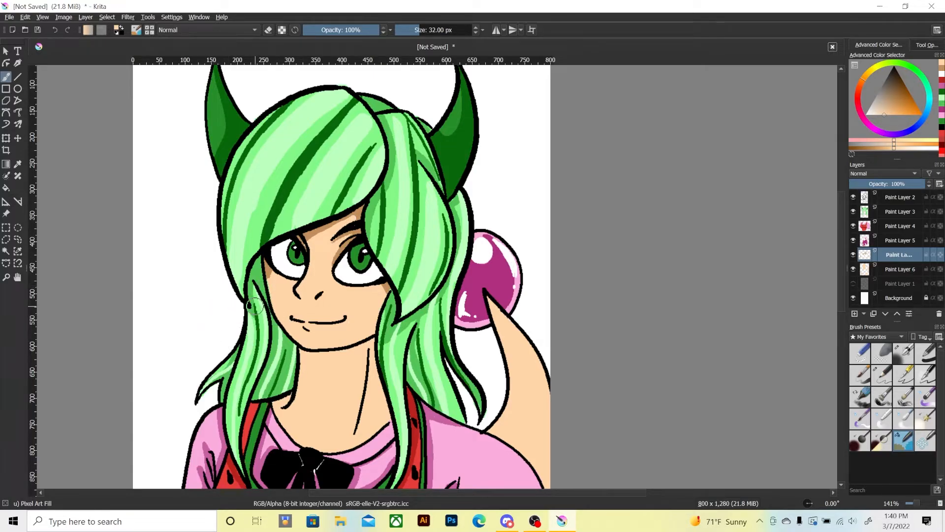
{"action": "left_click", "coordinate": [942, 74]}
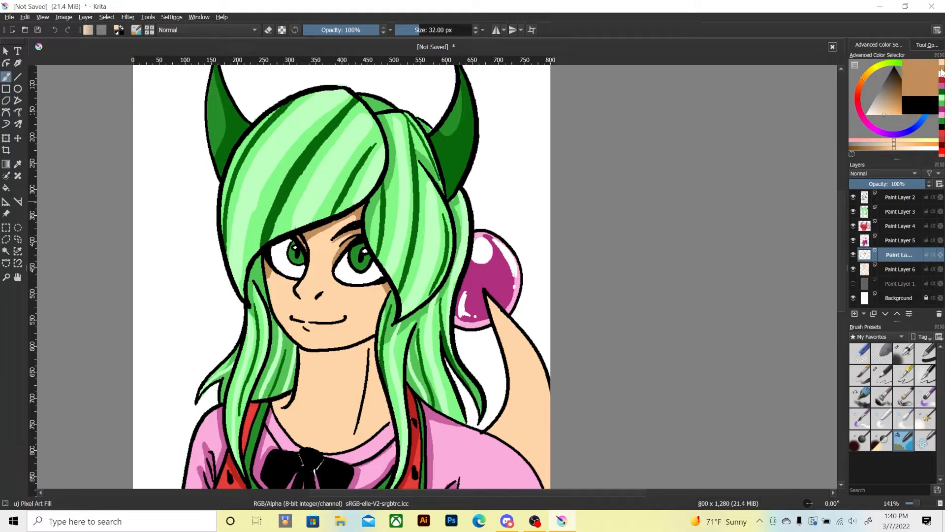
{"action": "left_click_drag", "start_coordinate": [258, 274], "coordinate": [267, 276]}
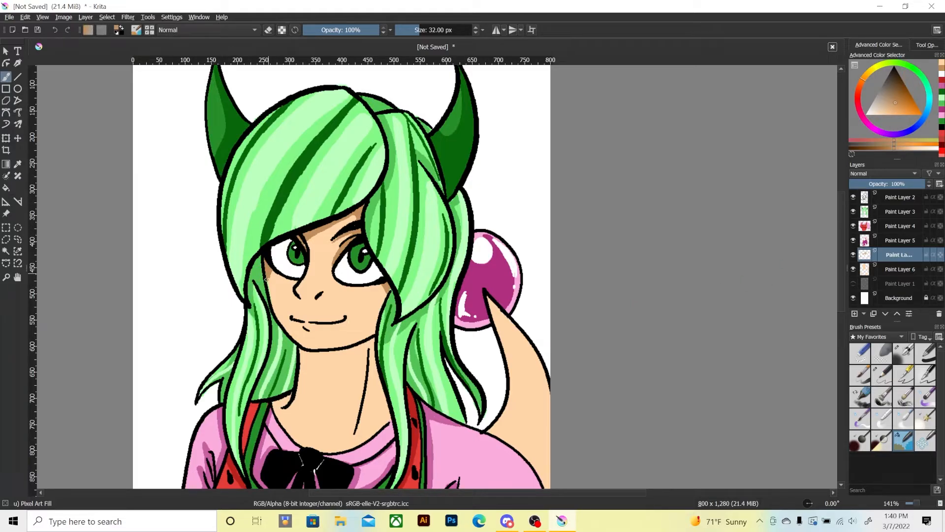
{"action": "scroll", "coordinate": [211, 217], "scroll_direction": "down", "scroll_amount": 3}
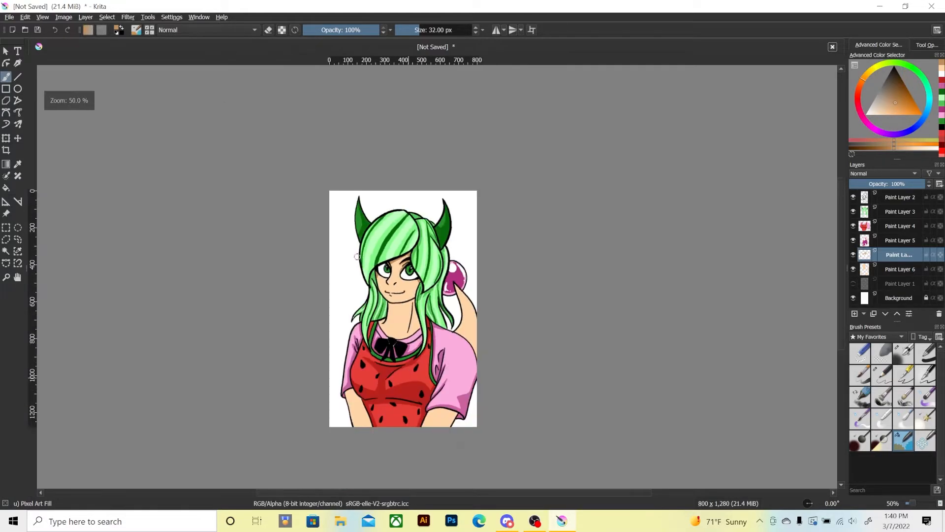
{"action": "scroll", "coordinate": [356, 257], "scroll_direction": "up", "scroll_amount": 2}
{"action": "scroll", "coordinate": [330, 250], "scroll_direction": "down", "scroll_amount": 1}
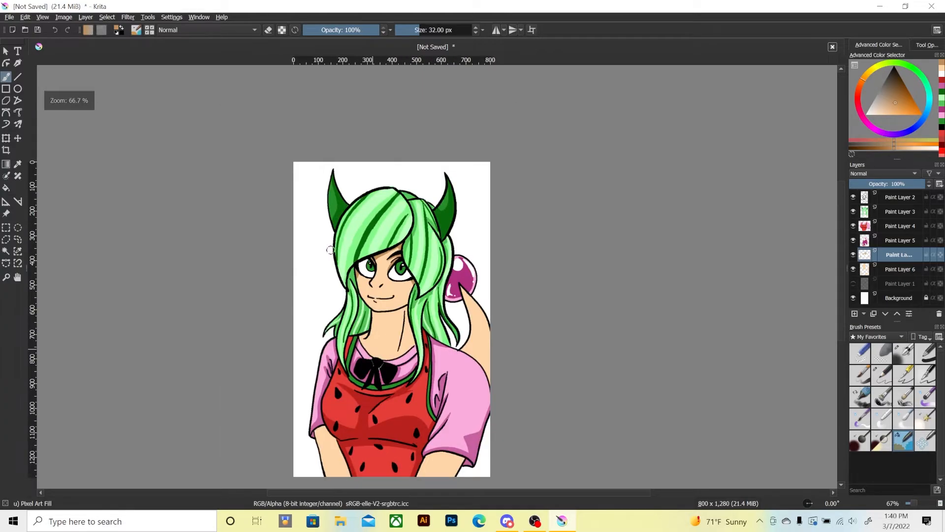
{"action": "key", "text": "ctrl+plus"}
{"action": "key", "text": "ctrl+plus"}
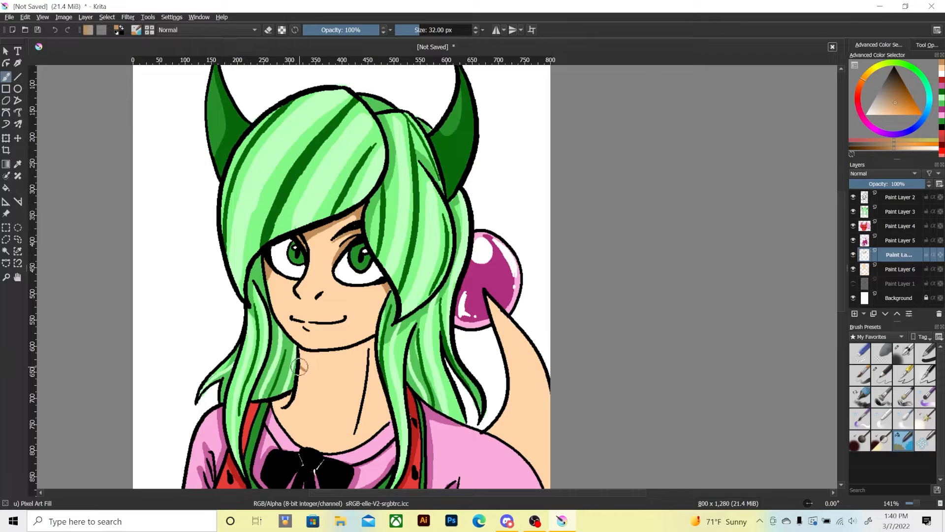
Paint tan skin shadows beneath the chin and along the neck lines down beside the hair.
{"action": "mouse_move", "coordinate": [298, 369]}
{"action": "left_mouse_down"}
{"action": "mouse_move", "coordinate": [362, 362]}
{"action": "mouse_move", "coordinate": [345, 421]}
{"action": "left_mouse_up"}
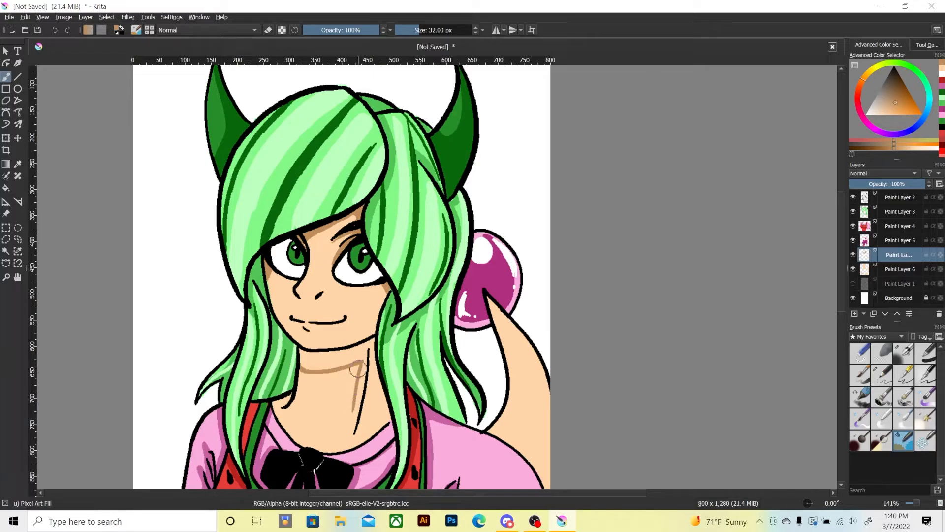
{"action": "mouse_move", "coordinate": [367, 363]}
{"action": "left_mouse_down"}
{"action": "mouse_move", "coordinate": [342, 436]}
{"action": "mouse_move", "coordinate": [348, 425]}
{"action": "left_mouse_up"}
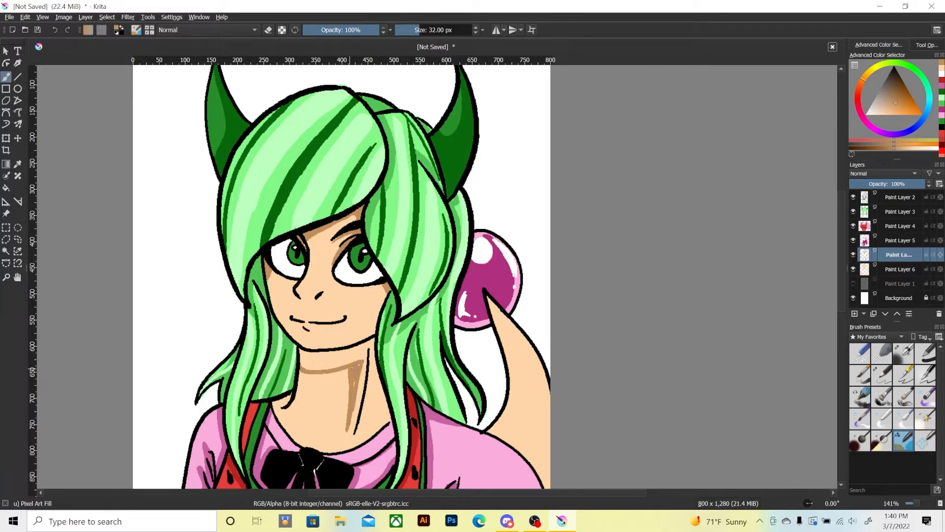
{"action": "mouse_move", "coordinate": [357, 363]}
{"action": "left_mouse_down"}
{"action": "mouse_move", "coordinate": [306, 368]}
{"action": "mouse_move", "coordinate": [299, 351]}
{"action": "mouse_move", "coordinate": [367, 356]}
{"action": "mouse_move", "coordinate": [311, 364]}
{"action": "left_mouse_up"}
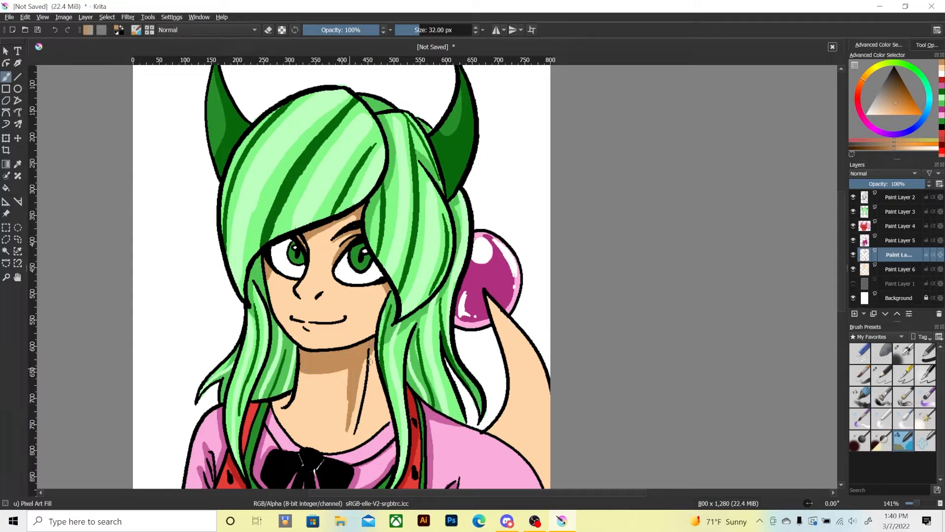
{"action": "left_click_drag", "start_coordinate": [370, 362], "coordinate": [361, 423]}
{"action": "left_click_drag", "start_coordinate": [375, 355], "coordinate": [389, 422]}
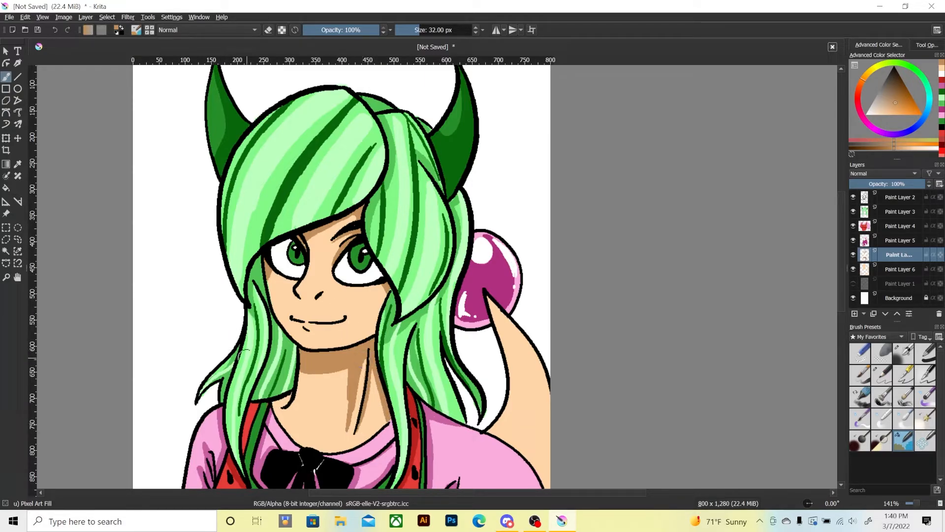
{"action": "key", "text": "minus"}
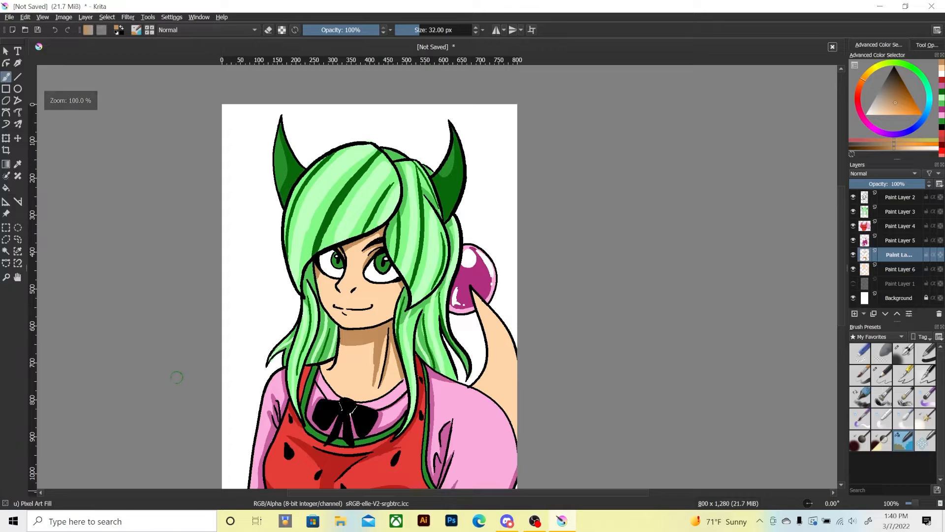
Shade beneath the nose, along the mouth line and below the lower lip in tan, and choose the recent peach for touch-ups.
{"action": "key", "text": "plus"}
{"action": "key", "text": "plus"}
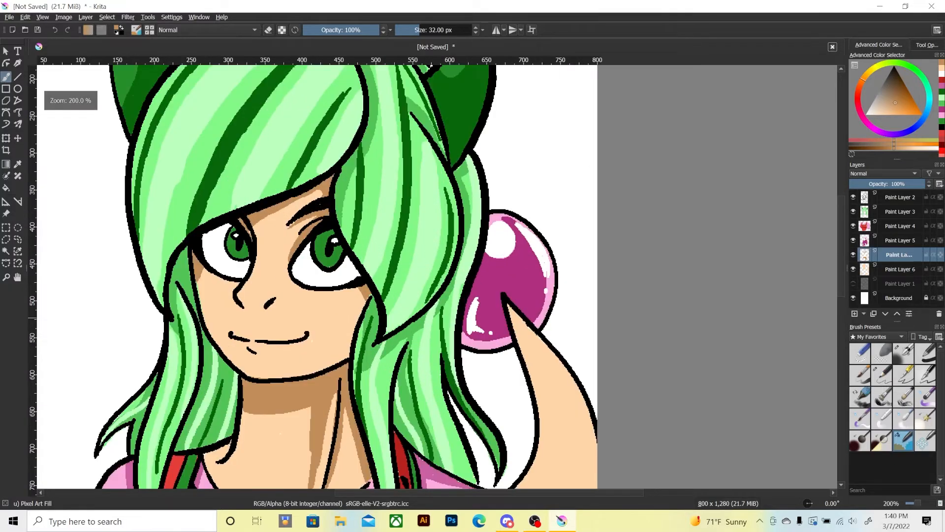
{"action": "left_click_drag", "start_coordinate": [248, 305], "coordinate": [268, 303]}
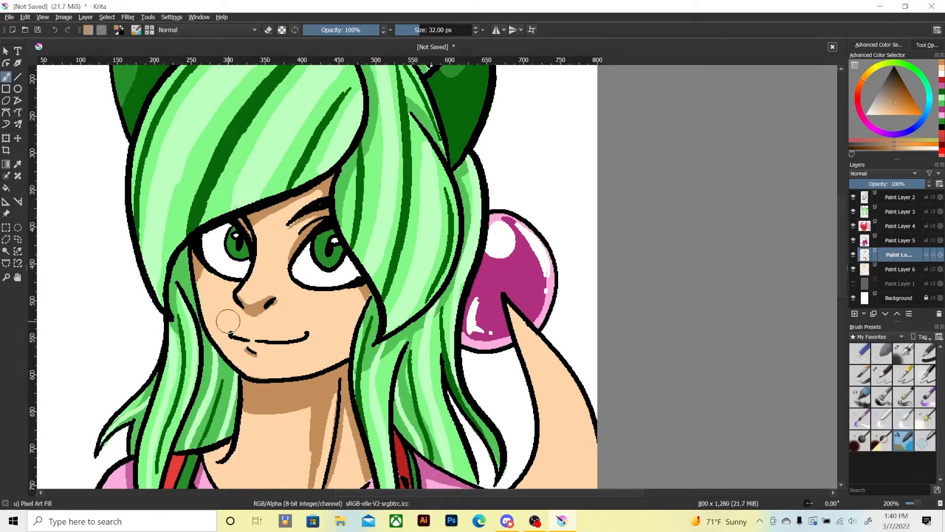
{"action": "left_click_drag", "start_coordinate": [235, 335], "coordinate": [305, 337]}
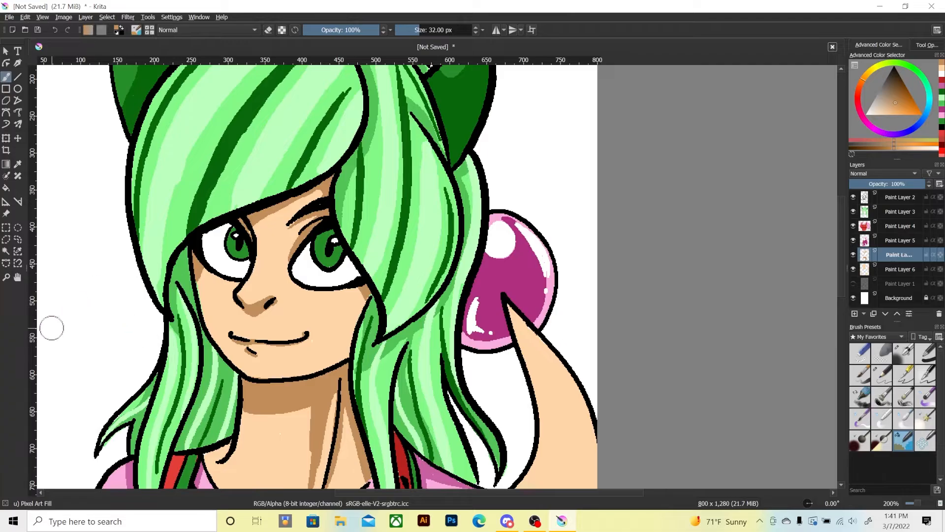
{"action": "scroll", "coordinate": [242, 302], "scroll_direction": "down", "scroll_amount": 5}
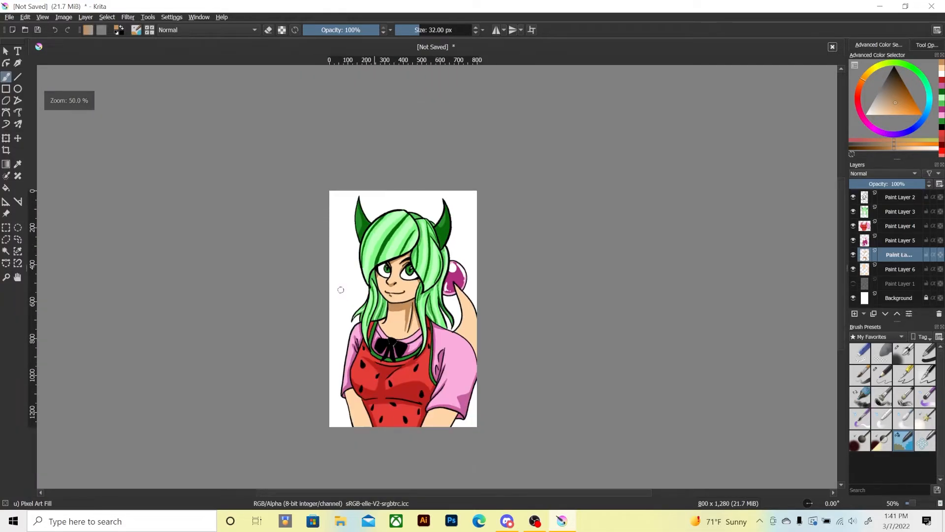
{"action": "key", "text": "ctrl+plus"}
{"action": "key", "text": "ctrl+plus"}
{"action": "key", "text": "ctrl+plus"}
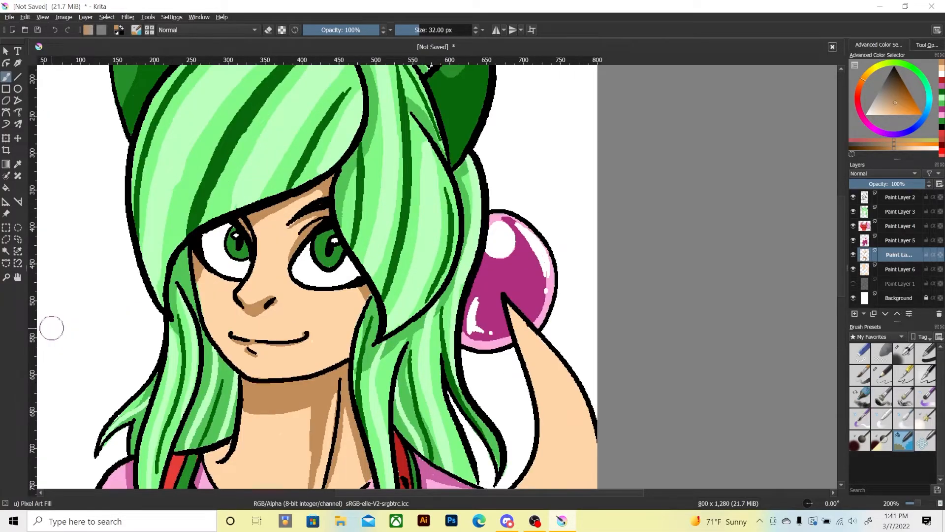
{"action": "left_click", "coordinate": [942, 71]}
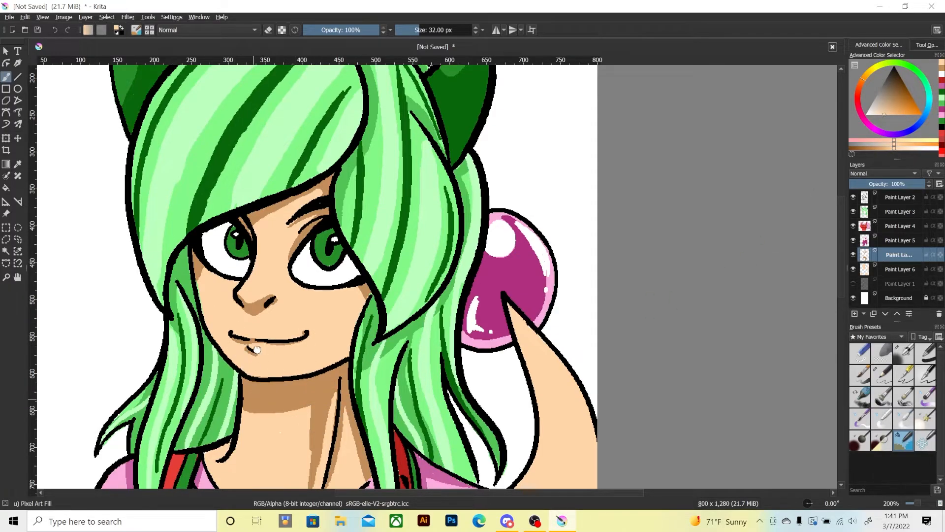
Return to the recent tan and paint a thin skin shadow along the shirt's neckline at the base of the neck.
{"action": "left_click_drag", "start_coordinate": [256, 350], "coordinate": [273, 236]}
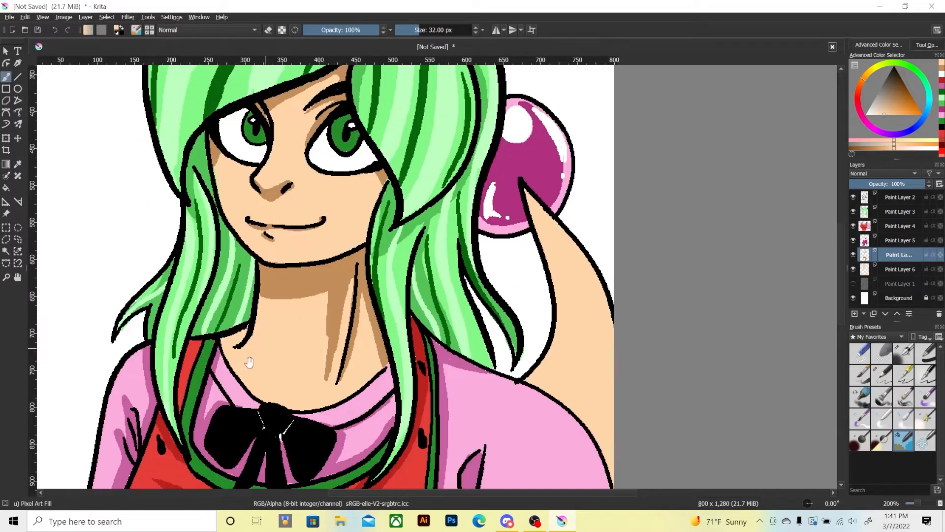
{"action": "left_click", "coordinate": [940, 75]}
{"action": "mouse_move", "coordinate": [232, 329]}
{"action": "left_mouse_down"}
{"action": "mouse_move", "coordinate": [218, 345]}
{"action": "mouse_move", "coordinate": [224, 338]}
{"action": "mouse_move", "coordinate": [248, 388]}
{"action": "mouse_move", "coordinate": [231, 360]}
{"action": "mouse_move", "coordinate": [280, 406]}
{"action": "mouse_move", "coordinate": [313, 409]}
{"action": "mouse_move", "coordinate": [352, 396]}
{"action": "mouse_move", "coordinate": [394, 355]}
{"action": "left_mouse_up"}
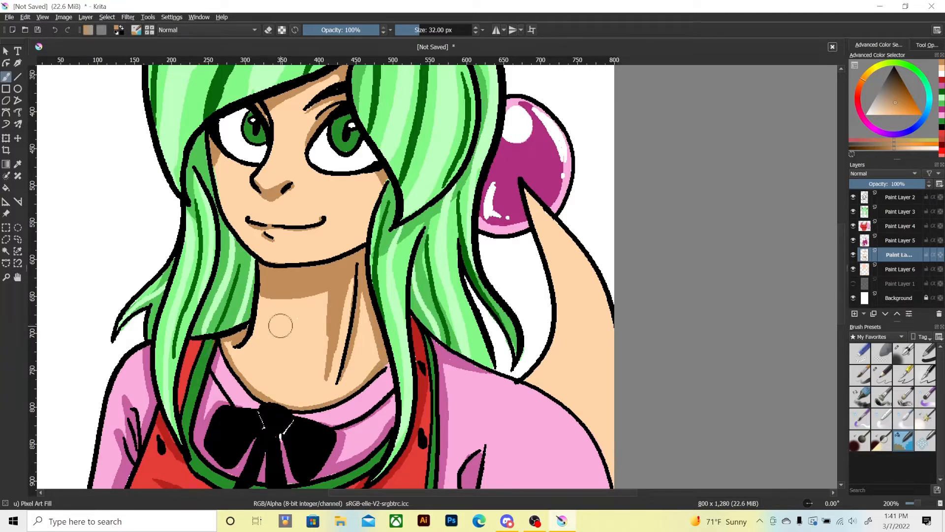
On Paint Layer 4, use the recent dark green to shade the apron's green trim along the straps and neckline.
{"action": "left_click", "coordinate": [941, 98]}
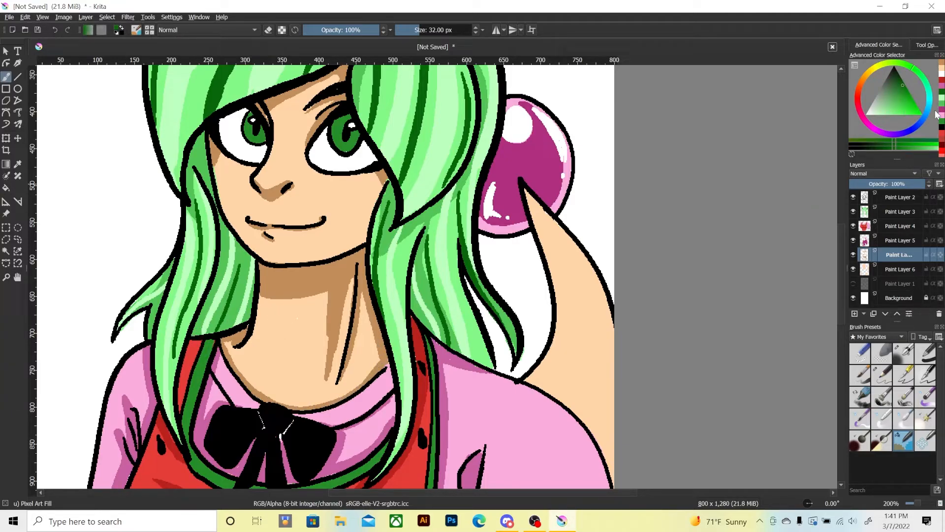
{"action": "left_click", "coordinate": [893, 229]}
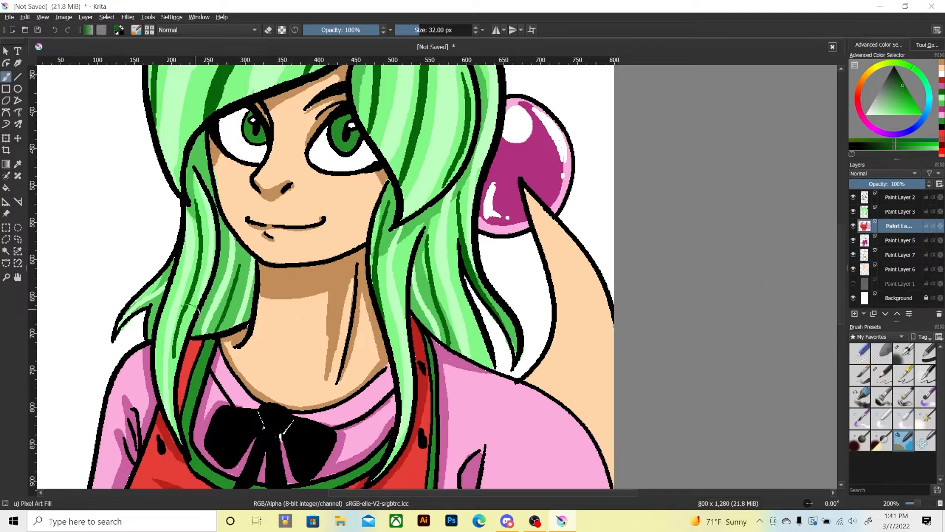
{"action": "mouse_move", "coordinate": [210, 355]}
{"action": "left_mouse_down"}
{"action": "mouse_move", "coordinate": [209, 342]}
{"action": "mouse_move", "coordinate": [197, 391]}
{"action": "left_mouse_up"}
{"action": "key", "text": "ctrl+minus"}
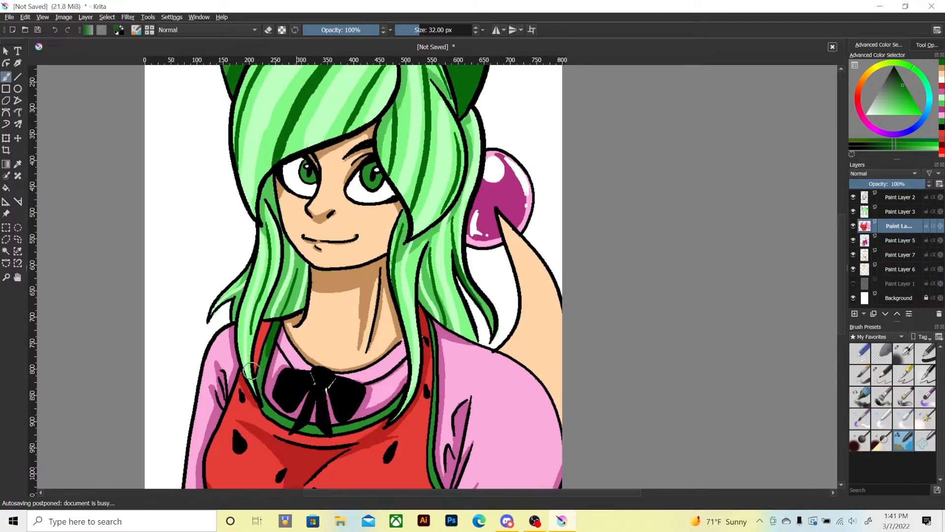
{"action": "key", "text": "ctrl+z"}
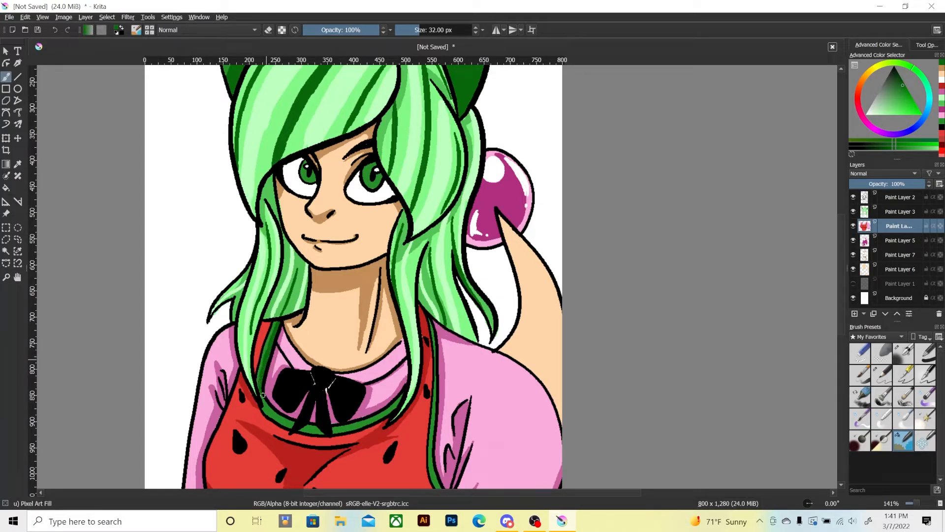
{"action": "mouse_move", "coordinate": [263, 395]}
{"action": "left_mouse_down"}
{"action": "mouse_move", "coordinate": [284, 417]}
{"action": "mouse_move", "coordinate": [256, 405]}
{"action": "mouse_move", "coordinate": [336, 426]}
{"action": "left_mouse_up"}
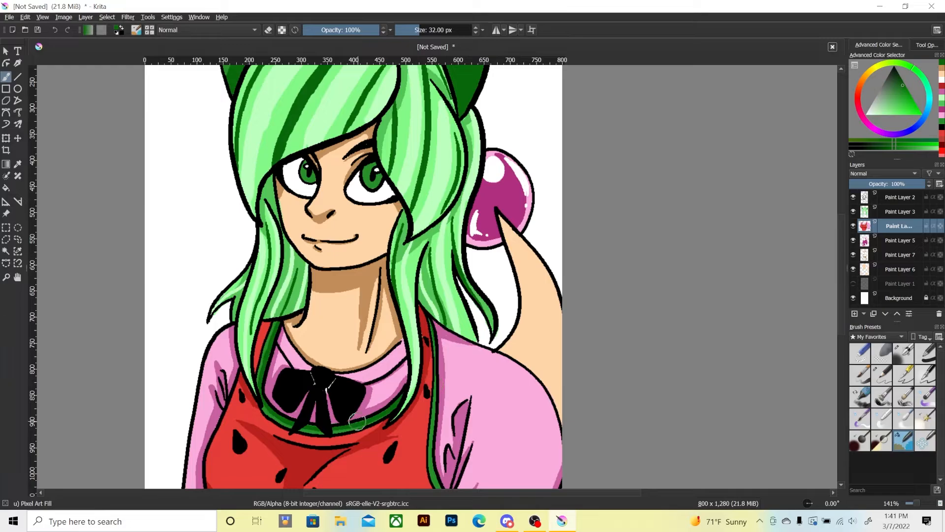
{"action": "scroll", "coordinate": [364, 345], "scroll_direction": "down", "scroll_amount": 3}
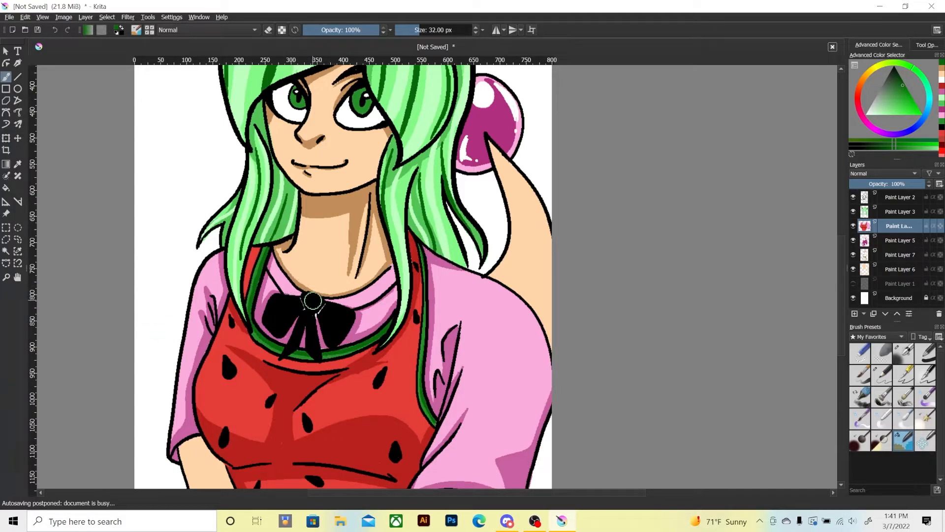
{"action": "left_click_drag", "start_coordinate": [301, 284], "coordinate": [321, 376]}
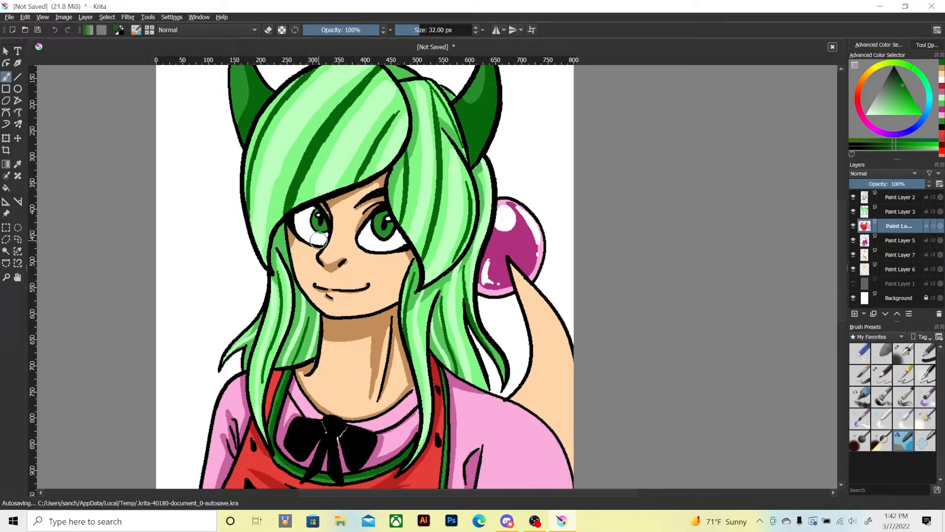
{"action": "scroll", "coordinate": [291, 369], "scroll_direction": "down", "scroll_amount": 5}
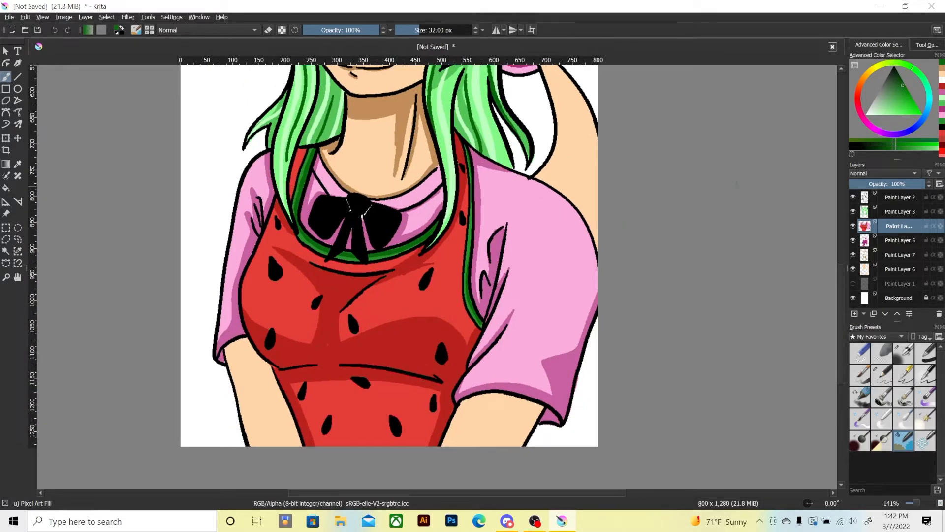
On Paint Layer 7, paint tan shadows on both arms directly beneath the pink sleeve cuffs.
{"action": "left_click", "coordinate": [942, 69]}
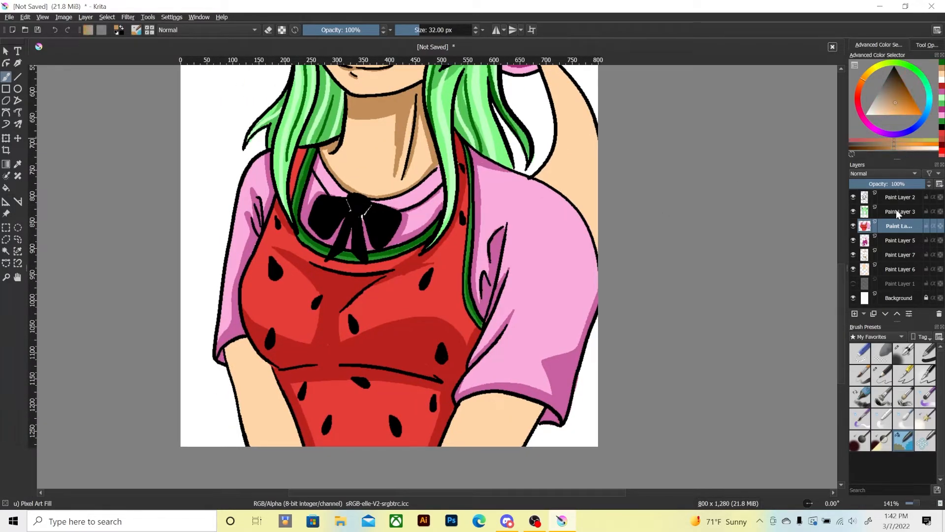
{"action": "left_click", "coordinate": [892, 255]}
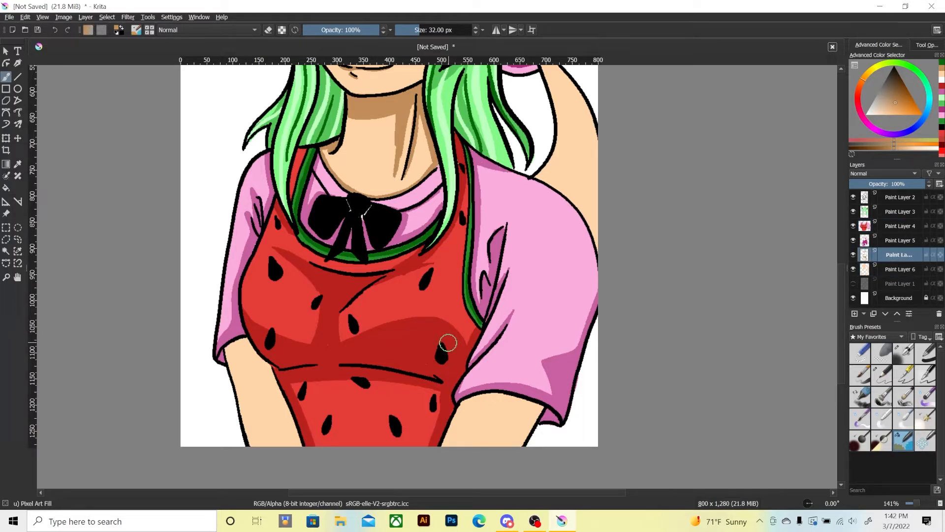
{"action": "key", "text": "e"}
{"action": "left_click_drag", "start_coordinate": [393, 110], "coordinate": [394, 156]}
{"action": "key", "text": "ctrl+z"}
{"action": "key", "text": "e"}
{"action": "mouse_move", "coordinate": [463, 408]}
{"action": "left_mouse_down"}
{"action": "mouse_move", "coordinate": [535, 407]}
{"action": "mouse_move", "coordinate": [537, 419]}
{"action": "mouse_move", "coordinate": [472, 404]}
{"action": "mouse_move", "coordinate": [530, 412]}
{"action": "left_mouse_up"}
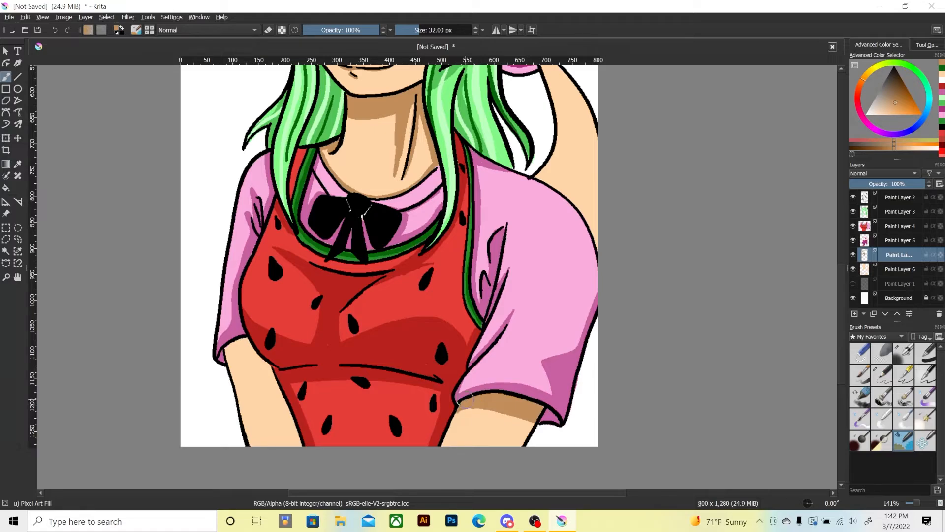
{"action": "mouse_move", "coordinate": [226, 354]}
{"action": "left_mouse_down"}
{"action": "mouse_move", "coordinate": [251, 353]}
{"action": "mouse_move", "coordinate": [230, 356]}
{"action": "mouse_move", "coordinate": [231, 346]}
{"action": "mouse_move", "coordinate": [248, 350]}
{"action": "mouse_move", "coordinate": [231, 345]}
{"action": "mouse_move", "coordinate": [271, 373]}
{"action": "left_mouse_up"}
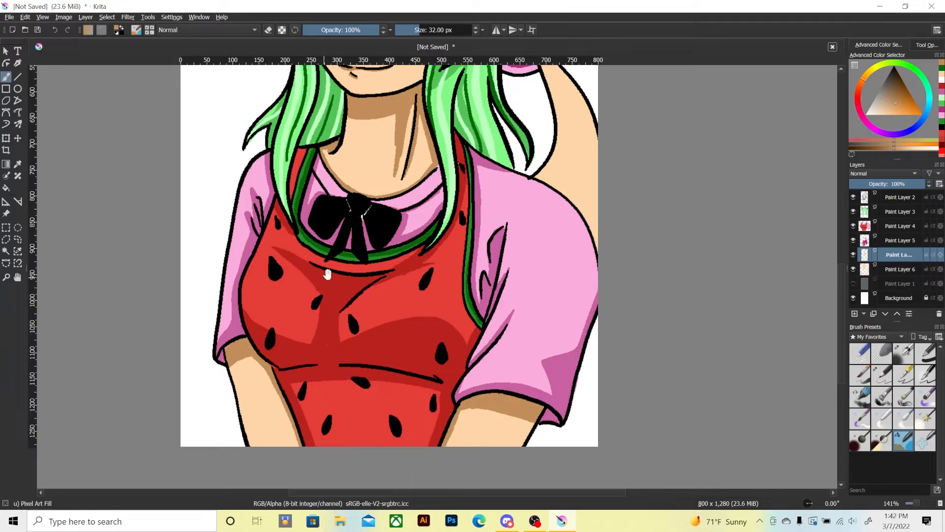
Paint a tan shadow at the base of the curved tail behind the shoulder and up its inner edge.
{"action": "scroll", "coordinate": [402, 476], "scroll_direction": "up", "scroll_amount": 5}
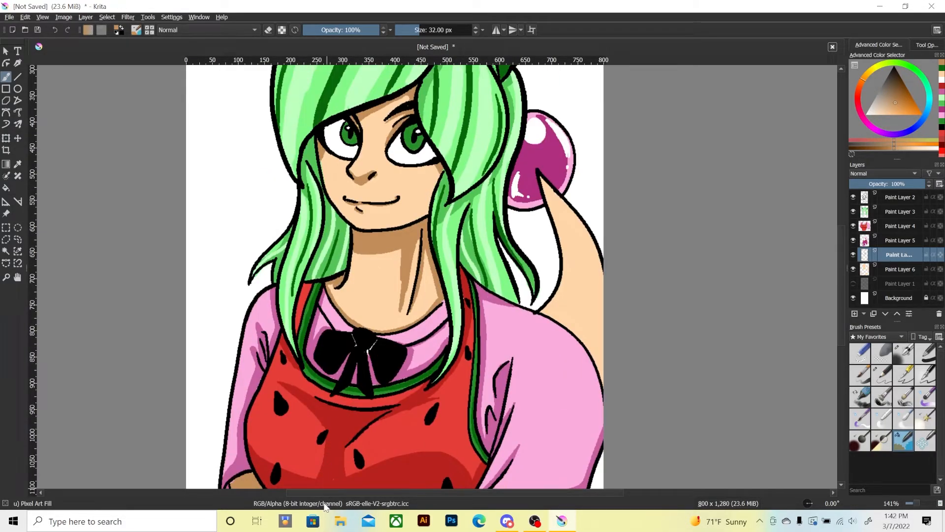
{"action": "key", "text": "minus"}
{"action": "key", "text": "minus"}
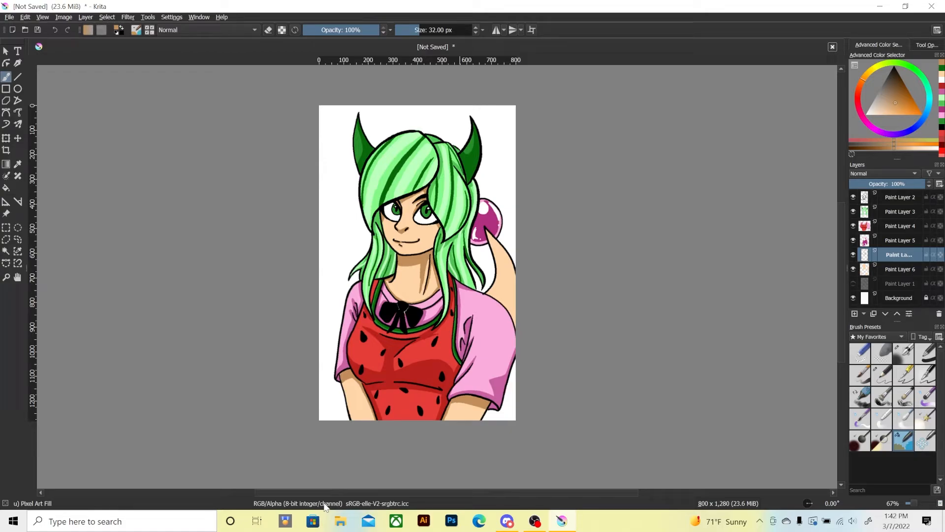
{"action": "key", "text": "ctrl+plus"}
{"action": "key", "text": "ctrl+plus"}
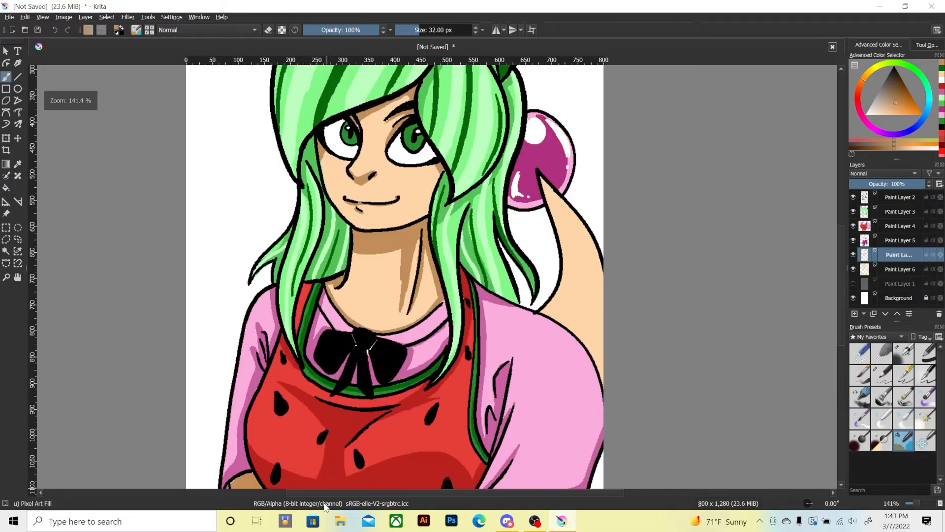
{"action": "left_click_drag", "start_coordinate": [508, 322], "coordinate": [468, 367]}
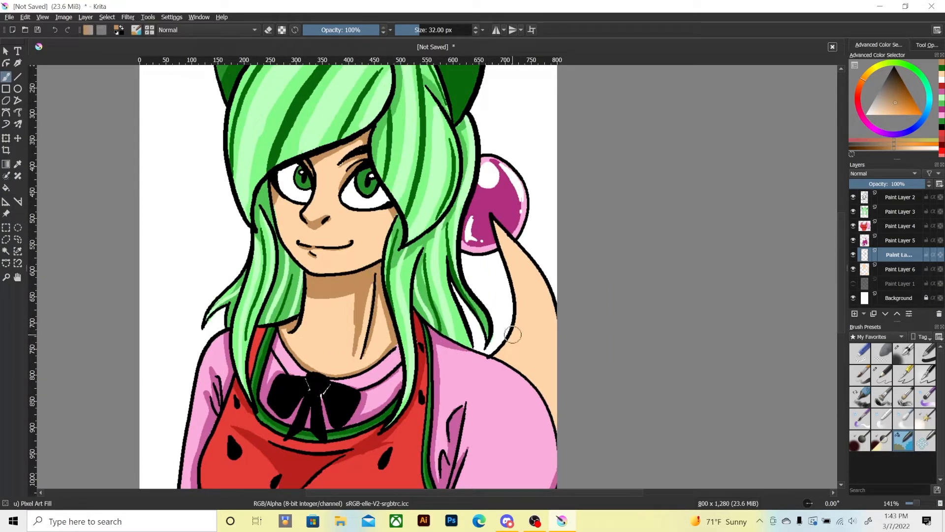
{"action": "mouse_move", "coordinate": [511, 343]}
{"action": "left_mouse_down"}
{"action": "mouse_move", "coordinate": [515, 364]}
{"action": "mouse_move", "coordinate": [500, 352]}
{"action": "mouse_move", "coordinate": [508, 360]}
{"action": "left_mouse_up"}
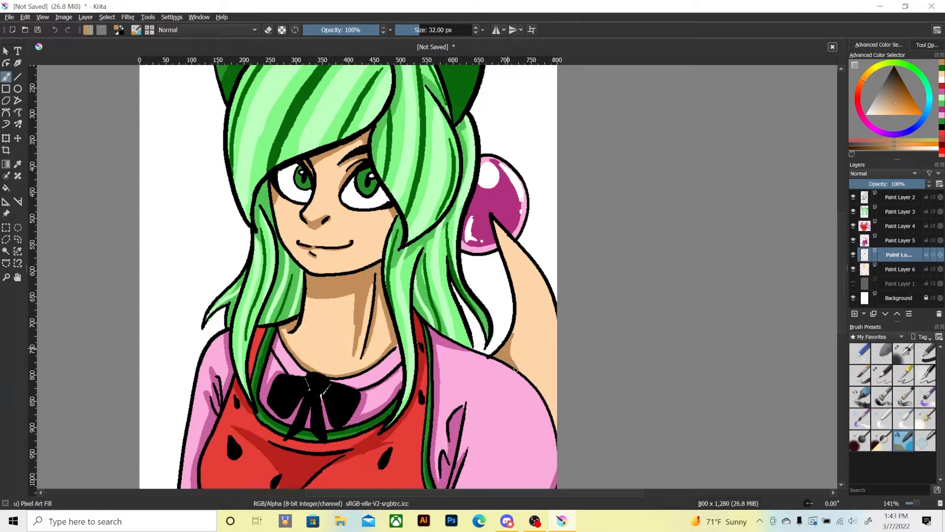
{"action": "left_click_drag", "start_coordinate": [505, 349], "coordinate": [516, 310]}
Shade the tail in tan along the shoulder line and up its outer edge to the tip at the magenta ball.
{"action": "mouse_move", "coordinate": [540, 386]}
{"action": "left_mouse_down"}
{"action": "mouse_move", "coordinate": [558, 373]}
{"action": "mouse_move", "coordinate": [557, 430]}
{"action": "left_mouse_up"}
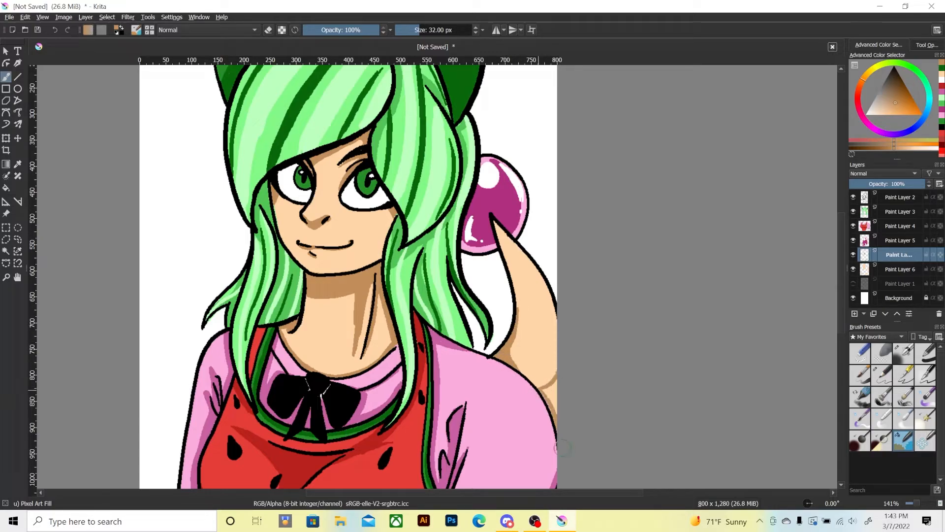
{"action": "left_click_drag", "start_coordinate": [545, 394], "coordinate": [554, 406]}
{"action": "left_click_drag", "start_coordinate": [555, 342], "coordinate": [535, 270]}
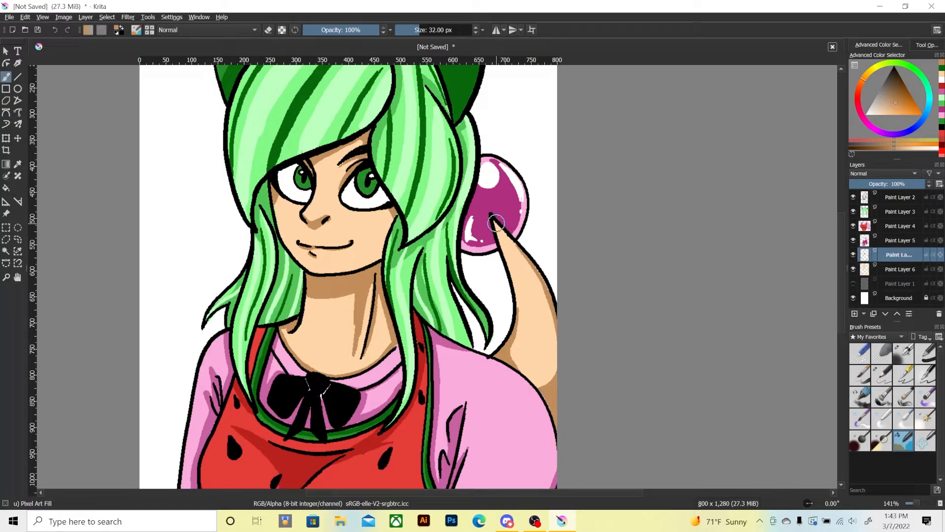
{"action": "left_click_drag", "start_coordinate": [495, 220], "coordinate": [534, 274]}
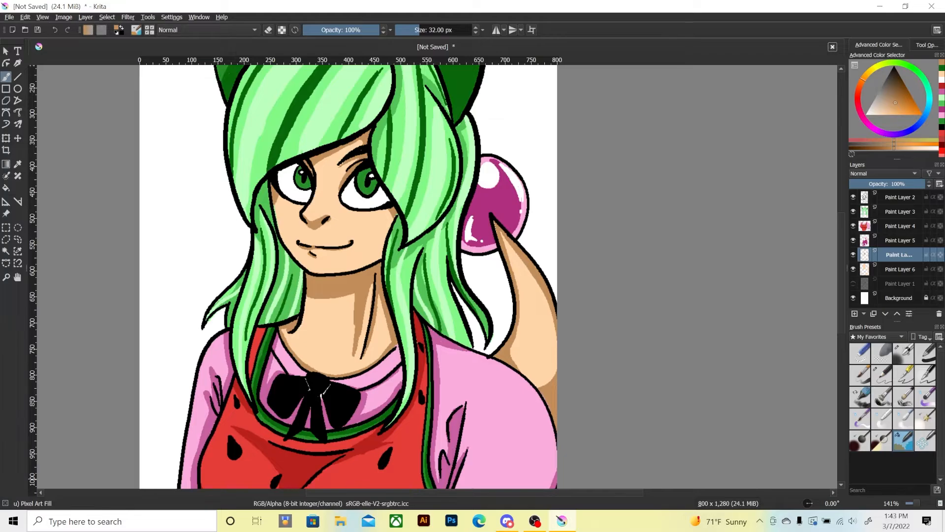
Undo the stray tan stroke beside the hair and add tan shadow strokes across the lower part of the tail.
{"action": "key", "text": "minus"}
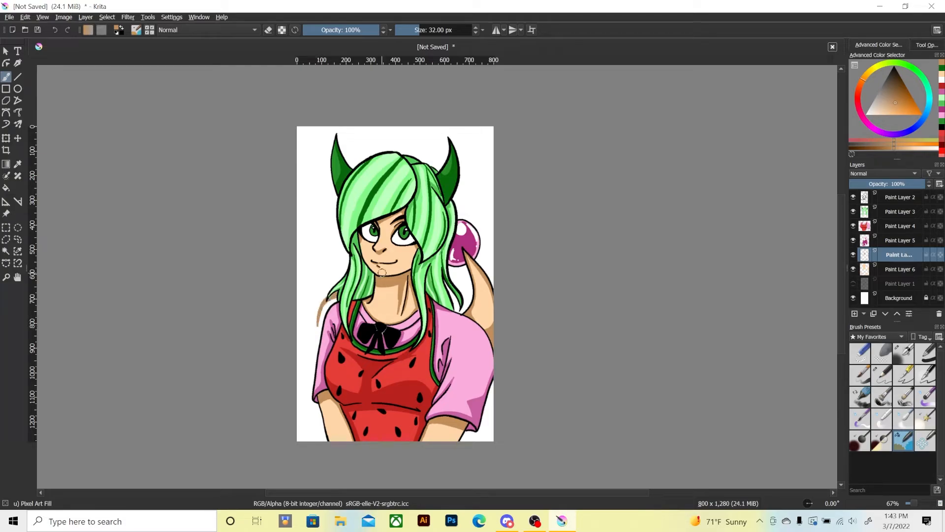
{"action": "key", "text": "ctrl+z"}
{"action": "left_click_drag", "start_coordinate": [462, 300], "coordinate": [508, 420]}
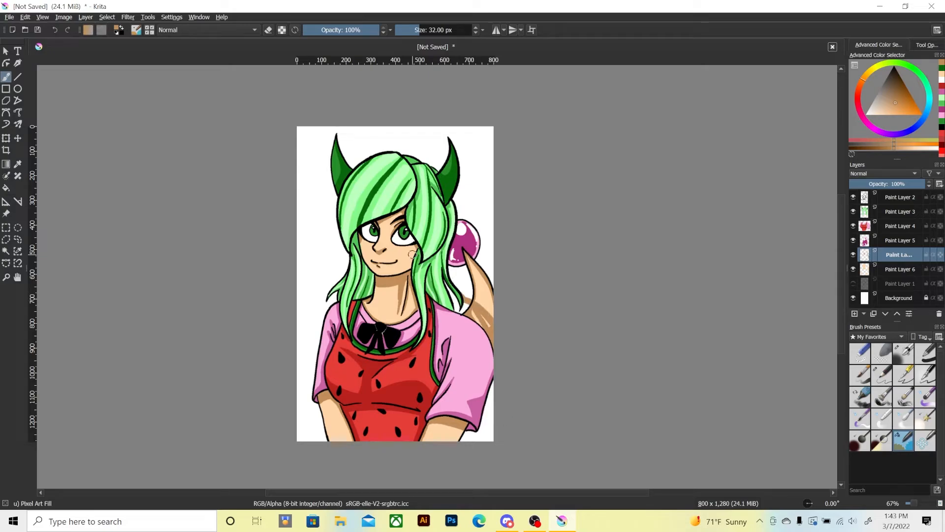
Undo the last tan shadow strokes on the lower tail and make Paint Layer 3 the active layer.
{"action": "key", "text": "ctrl+z"}
{"action": "key", "text": "1"}
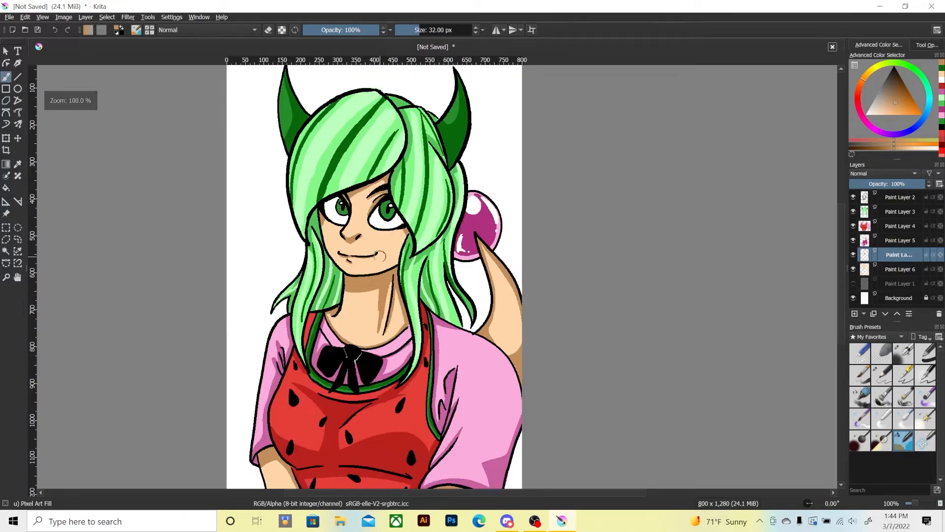
{"action": "left_click_drag", "start_coordinate": [292, 278], "coordinate": [250, 303]}
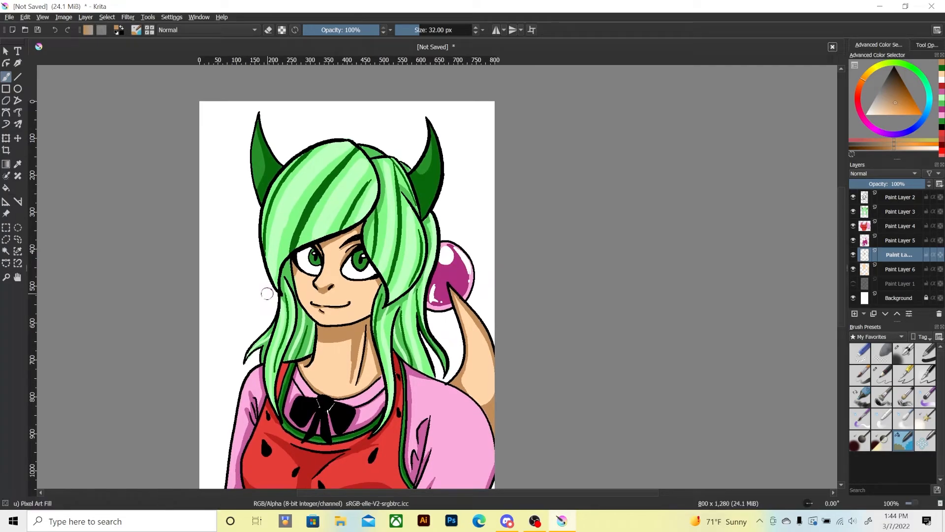
{"action": "key", "text": "ctrl+plus"}
{"action": "key", "text": "ctrl+plus"}
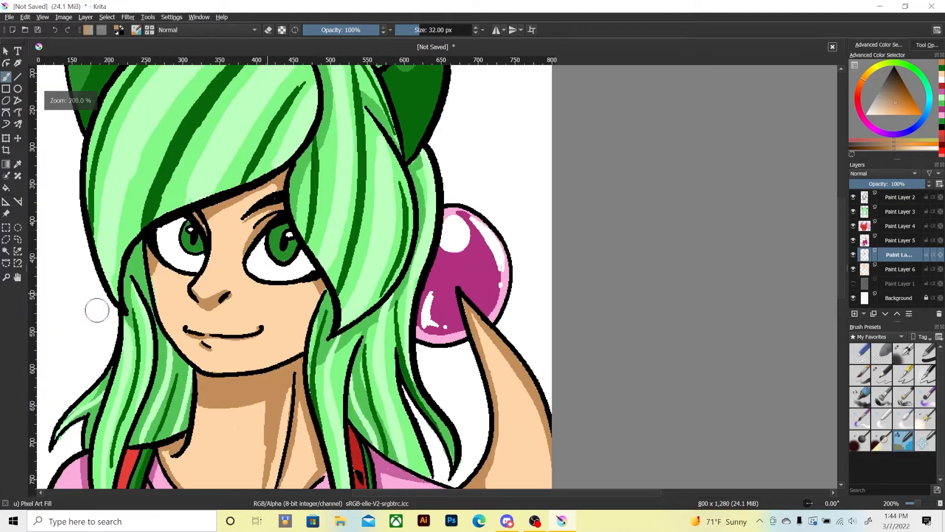
{"action": "left_click_drag", "start_coordinate": [112, 208], "coordinate": [226, 219]}
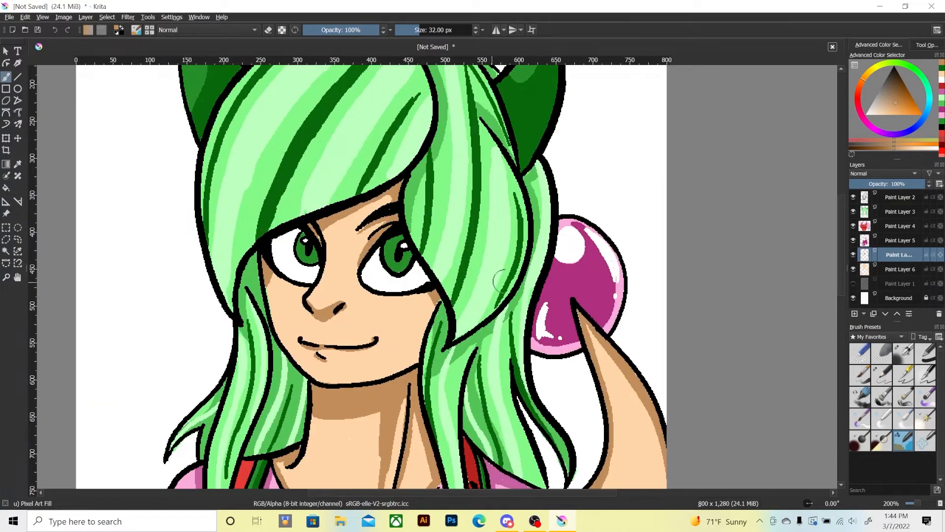
{"action": "left_click", "coordinate": [895, 212]}
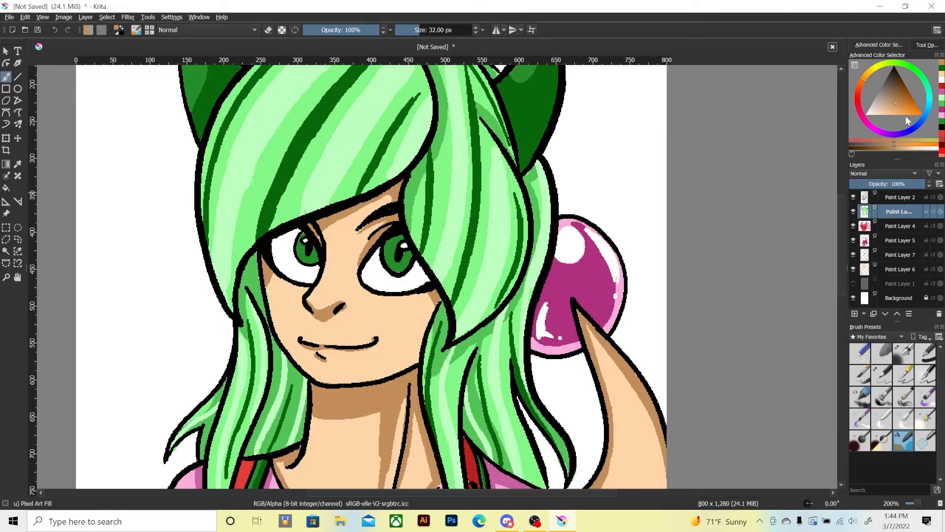
Examine the eyes and the surrounding hair edges up close, and compare them with the wider view of the character.
{"action": "key", "text": "ctrl+plus"}
{"action": "key", "text": "ctrl+plus"}
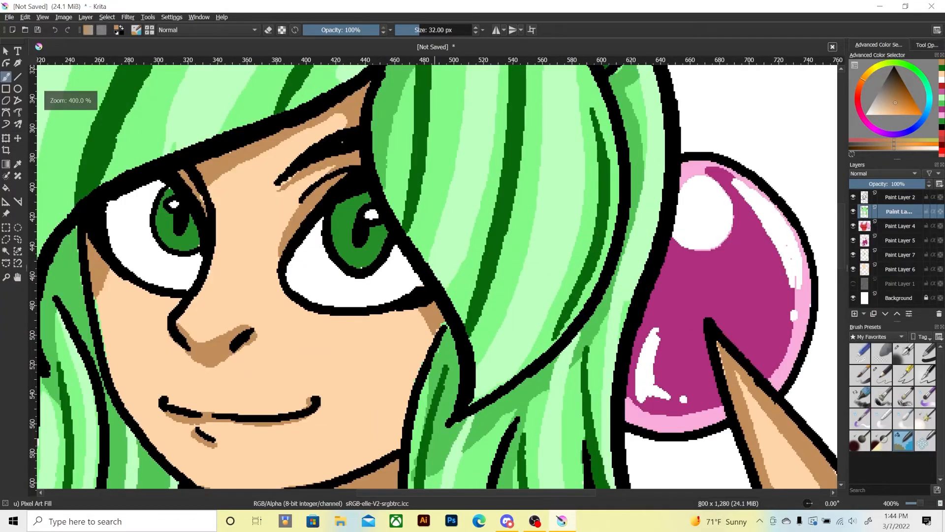
{"action": "key", "text": "ctrl+plus"}
{"action": "key", "text": "ctrl+plus"}
{"action": "key", "text": "ctrl+plus"}
{"action": "key", "text": "ctrl+plus"}
{"action": "key", "text": "ctrl+plus"}
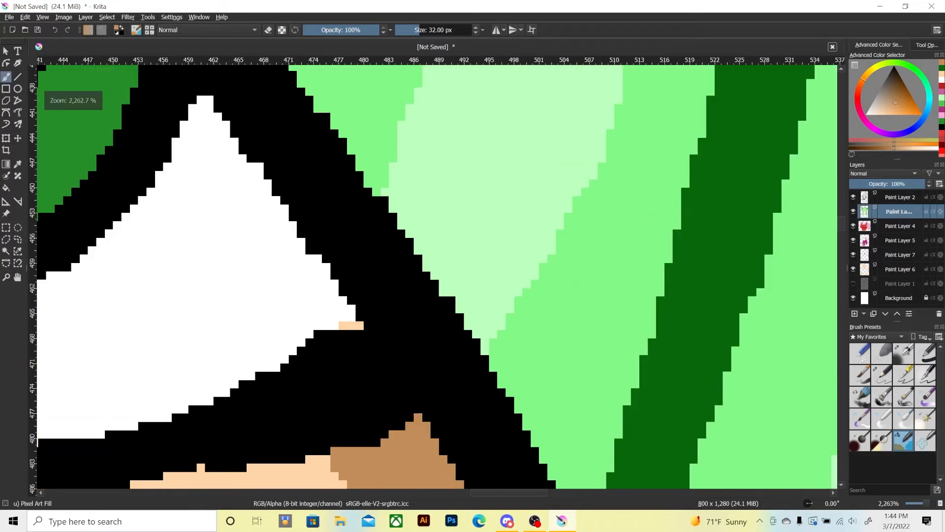
{"action": "key", "text": "ctrl+minus"}
{"action": "key", "text": "ctrl+minus"}
{"action": "key", "text": "ctrl+minus"}
{"action": "key", "text": "ctrl+minus"}
{"action": "key", "text": "ctrl+minus"}
{"action": "key", "text": "ctrl+minus"}
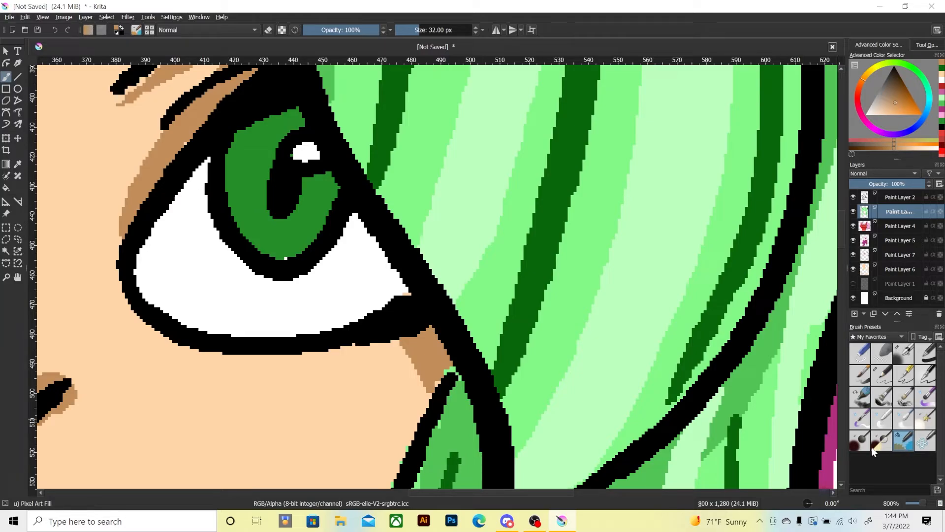
{"action": "key", "text": "ctrl+minus"}
{"action": "key", "text": "ctrl+minus"}
{"action": "key", "text": "ctrl+minus"}
{"action": "key", "text": "ctrl+minus"}
{"action": "key", "text": "ctrl+minus"}
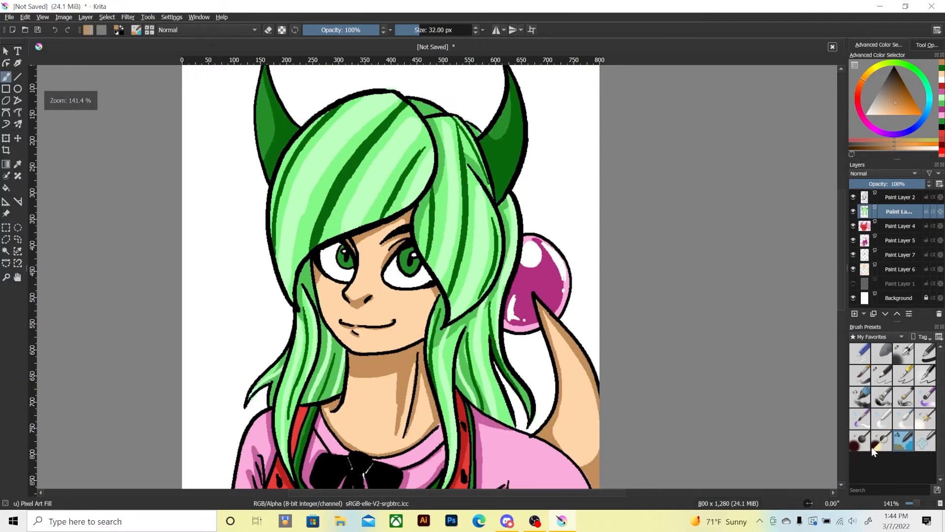
{"action": "key", "text": "ctrl+minus"}
{"action": "key", "text": "ctrl+minus"}
{"action": "key", "text": "ctrl+minus"}
{"action": "key", "text": "ctrl+plus"}
{"action": "key", "text": "ctrl+plus"}
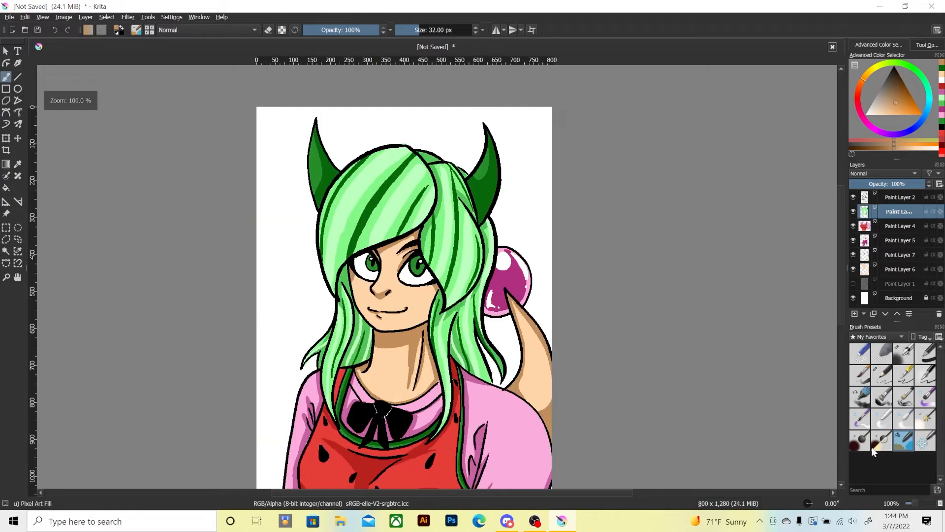
{"action": "key", "text": "ctrl+plus"}
{"action": "key", "text": "ctrl+plus"}
{"action": "key", "text": "ctrl+plus"}
{"action": "key", "text": "ctrl+plus"}
{"action": "key", "text": "ctrl+plus"}
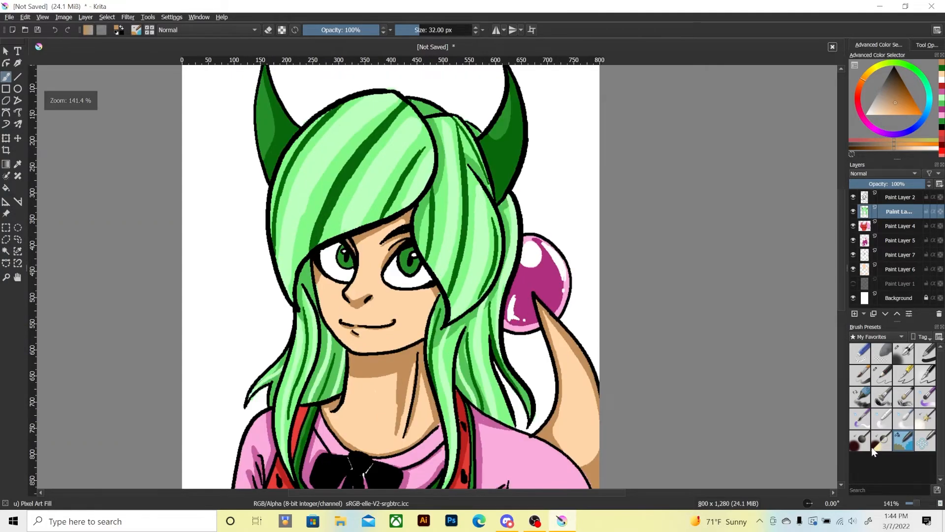
{"action": "key", "text": "ctrl+plus"}
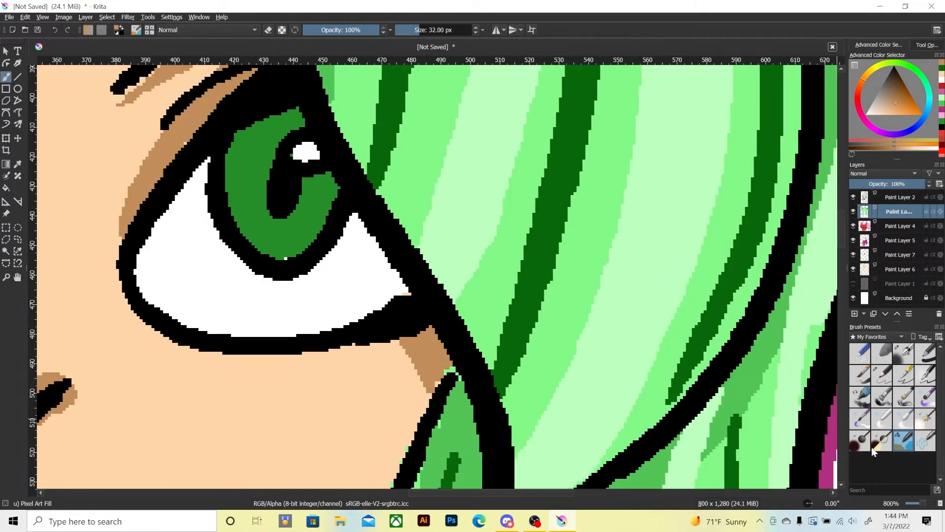
Paint a light green curved highlight and a small round spot in the lower part of both green irises.
{"action": "left_click_drag", "start_coordinate": [304, 305], "coordinate": [304, 306]}
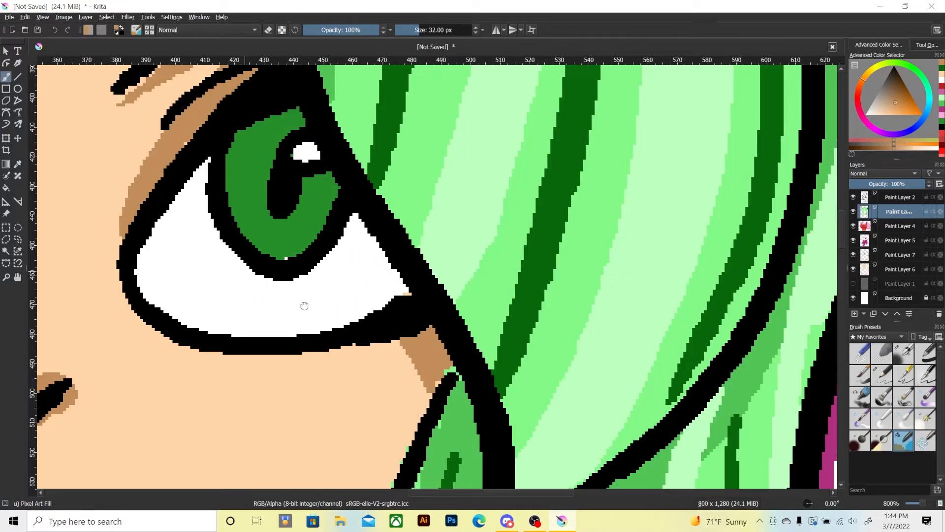
{"action": "left_click_drag", "start_coordinate": [251, 329], "coordinate": [415, 457]}
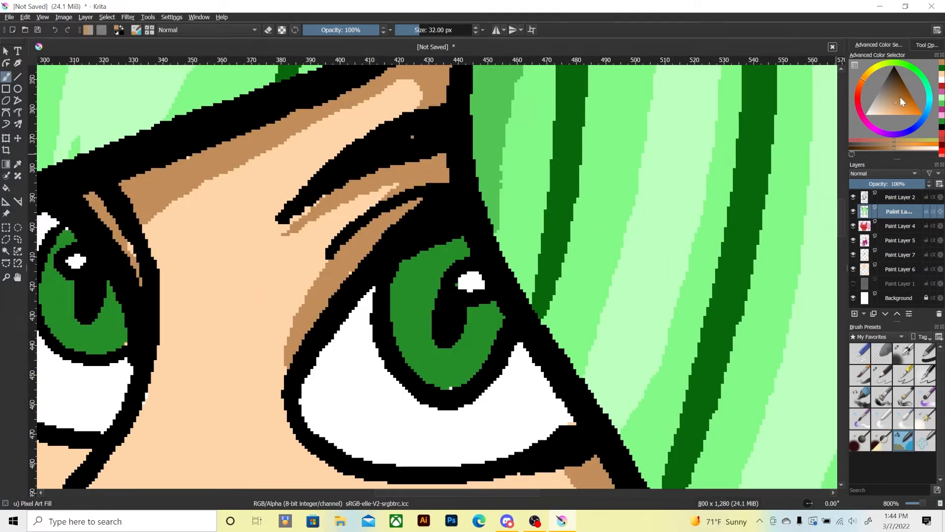
{"action": "left_click", "coordinate": [941, 100]}
{"action": "mouse_move", "coordinate": [416, 297]}
{"action": "left_mouse_down"}
{"action": "mouse_move", "coordinate": [414, 278]}
{"action": "mouse_move", "coordinate": [408, 289]}
{"action": "left_mouse_up"}
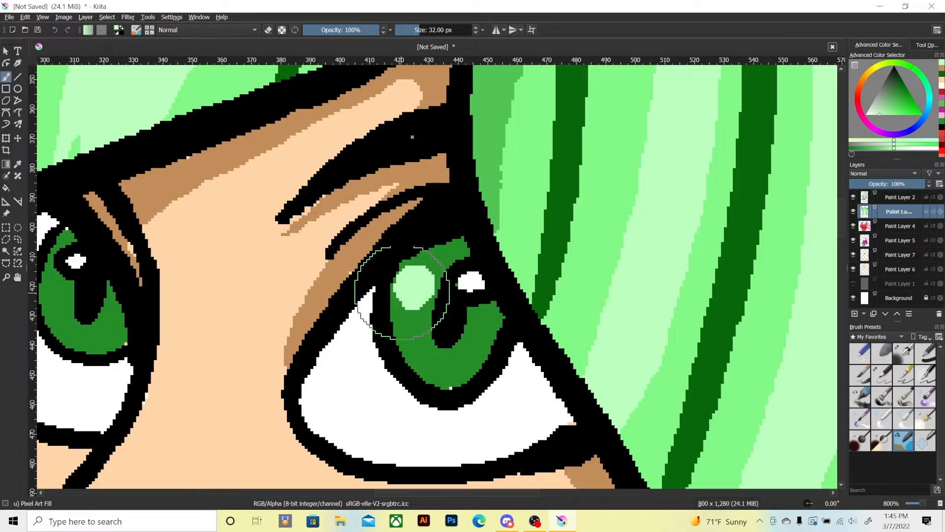
{"action": "key", "text": "ctrl+z"}
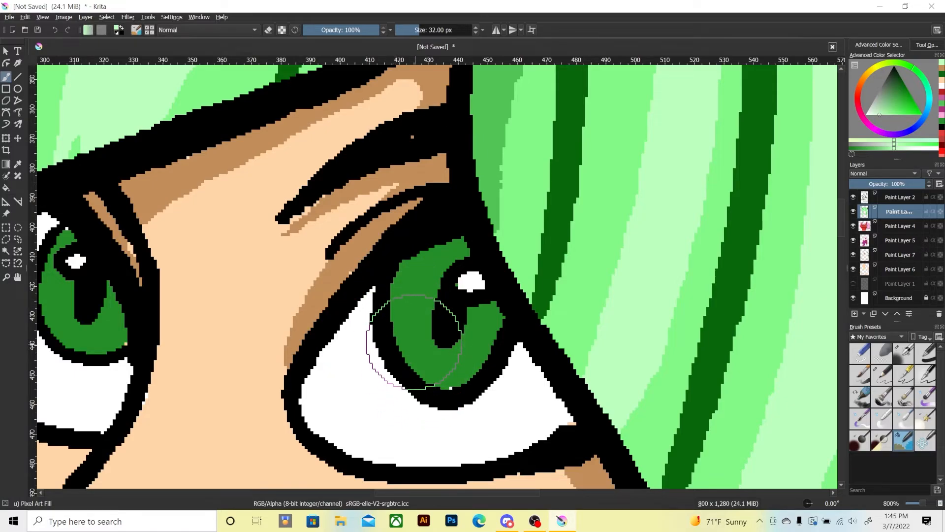
{"action": "left_click_drag", "start_coordinate": [413, 345], "coordinate": [472, 363]}
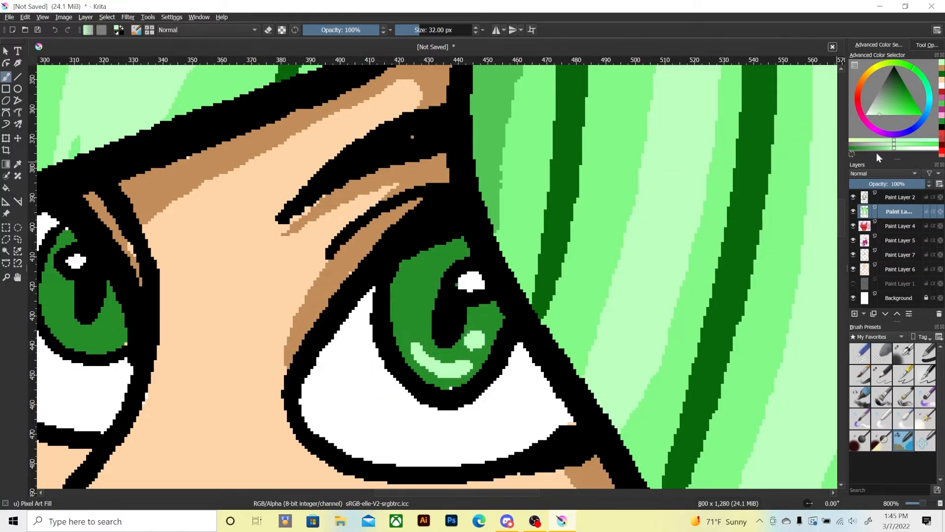
{"action": "left_click_drag", "start_coordinate": [268, 350], "coordinate": [361, 349]}
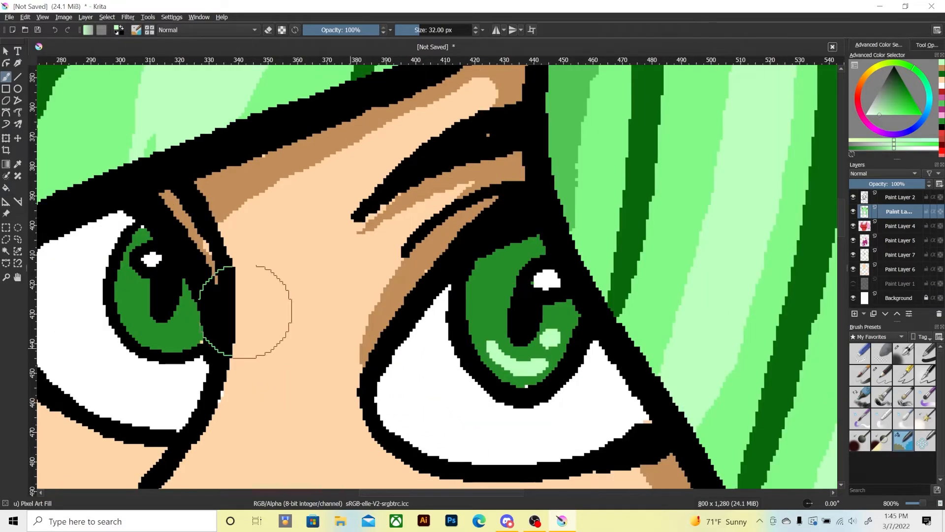
{"action": "left_click_drag", "start_coordinate": [185, 311], "coordinate": [141, 317]}
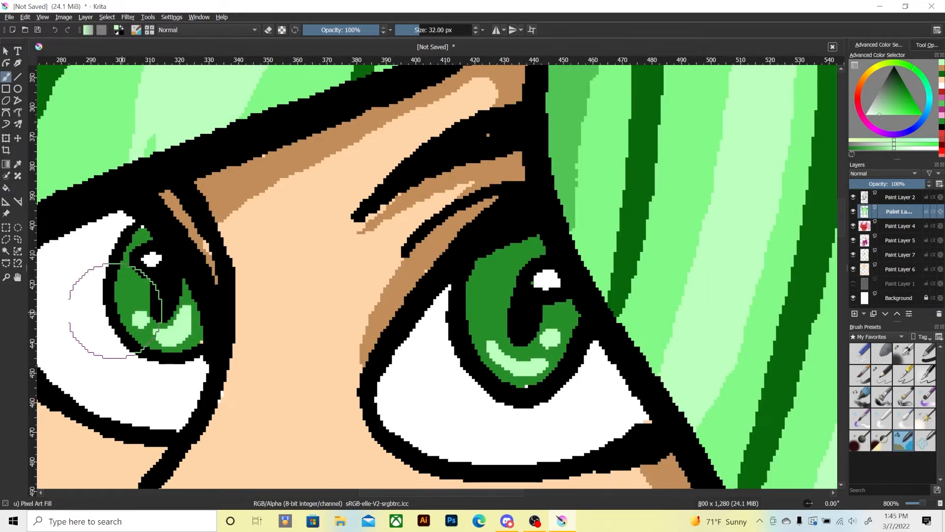
Shade the upper part and edges of both irises in dark green, around the black pupils.
{"action": "left_click", "coordinate": [940, 74]}
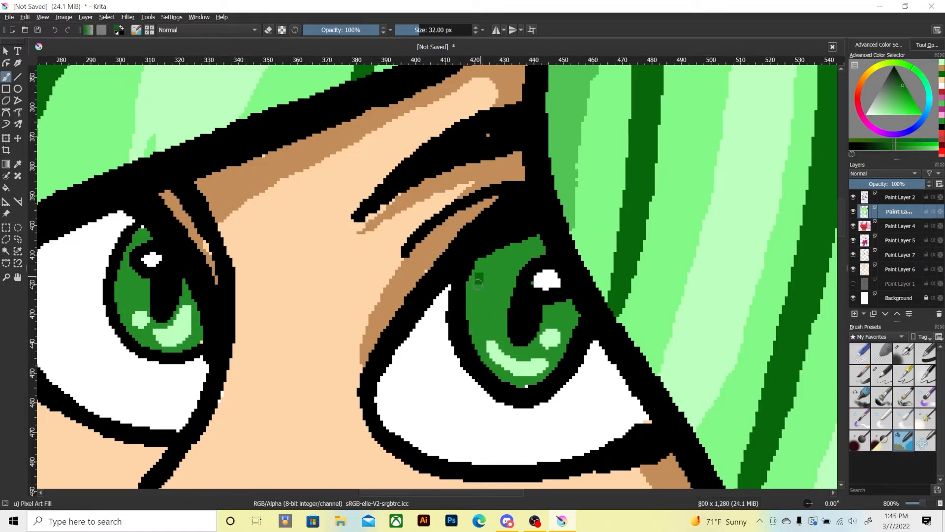
{"action": "mouse_move", "coordinate": [478, 284]}
{"action": "left_mouse_down"}
{"action": "mouse_move", "coordinate": [474, 273]}
{"action": "mouse_move", "coordinate": [487, 275]}
{"action": "mouse_move", "coordinate": [540, 245]}
{"action": "mouse_move", "coordinate": [493, 290]}
{"action": "mouse_move", "coordinate": [551, 310]}
{"action": "left_mouse_up"}
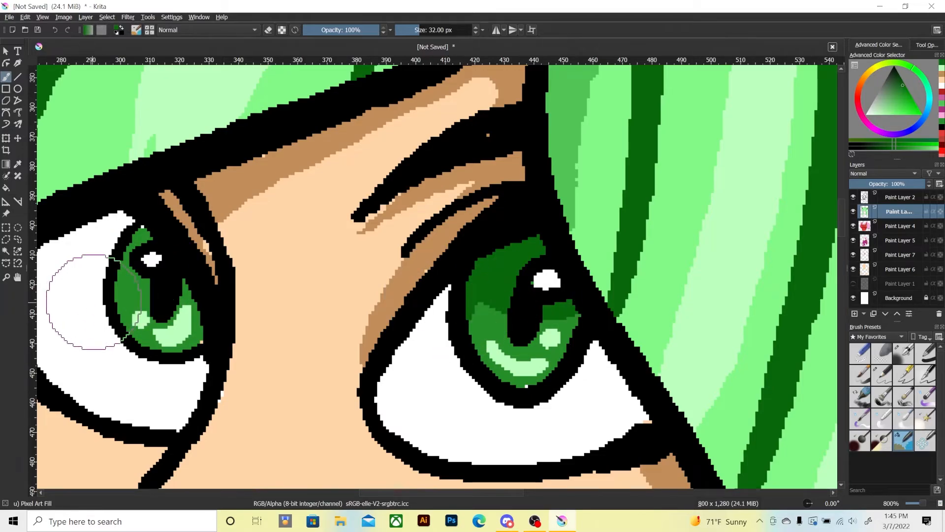
{"action": "mouse_move", "coordinate": [123, 292]}
{"action": "left_mouse_down"}
{"action": "mouse_move", "coordinate": [123, 266]}
{"action": "mouse_move", "coordinate": [144, 234]}
{"action": "left_mouse_up"}
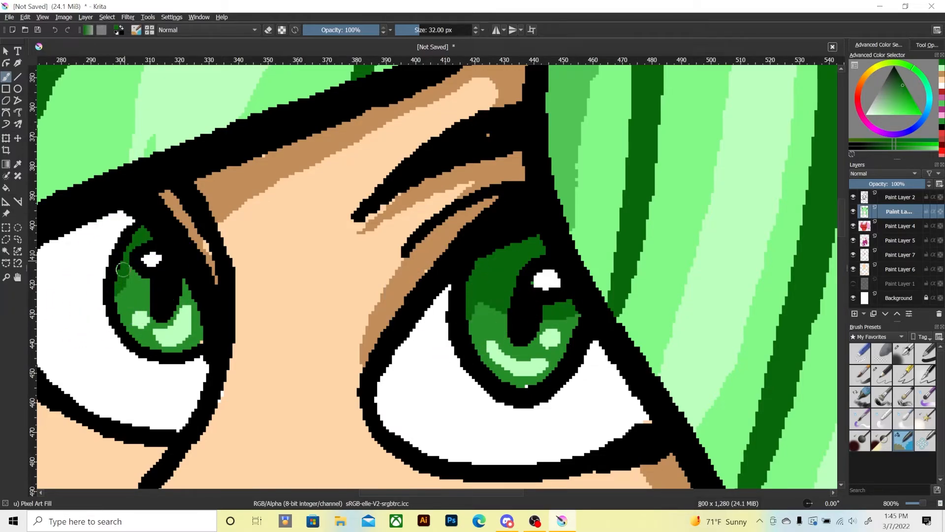
{"action": "mouse_move", "coordinate": [122, 269]}
{"action": "left_mouse_down"}
{"action": "mouse_move", "coordinate": [117, 302]}
{"action": "mouse_move", "coordinate": [123, 268]}
{"action": "mouse_move", "coordinate": [150, 281]}
{"action": "mouse_move", "coordinate": [158, 314]}
{"action": "mouse_move", "coordinate": [187, 289]}
{"action": "left_mouse_up"}
{"action": "left_click_drag", "start_coordinate": [570, 314], "coordinate": [570, 340]}
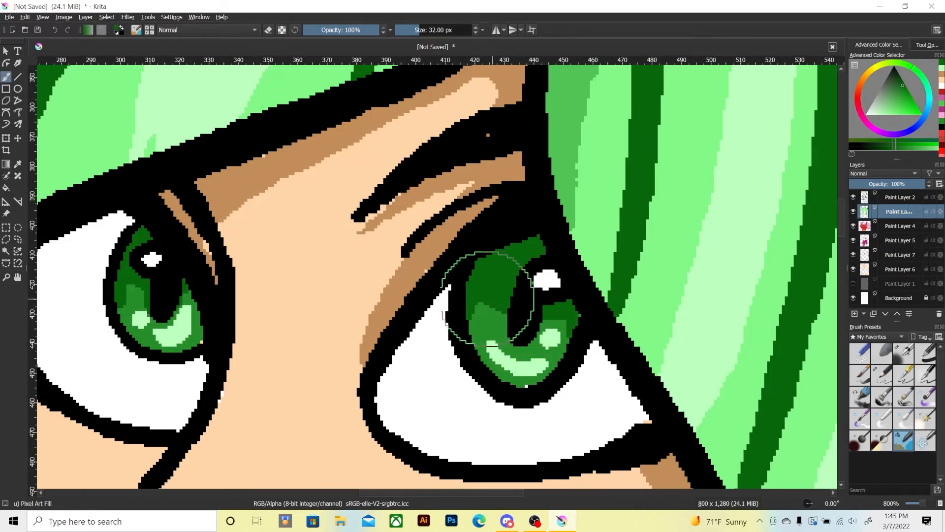
{"action": "left_click_drag", "start_coordinate": [475, 289], "coordinate": [488, 289]}
{"action": "mouse_move", "coordinate": [498, 287]}
{"action": "left_mouse_down"}
{"action": "mouse_move", "coordinate": [527, 313]}
{"action": "mouse_move", "coordinate": [515, 310]}
{"action": "mouse_move", "coordinate": [510, 337]}
{"action": "mouse_move", "coordinate": [535, 318]}
{"action": "left_mouse_up"}
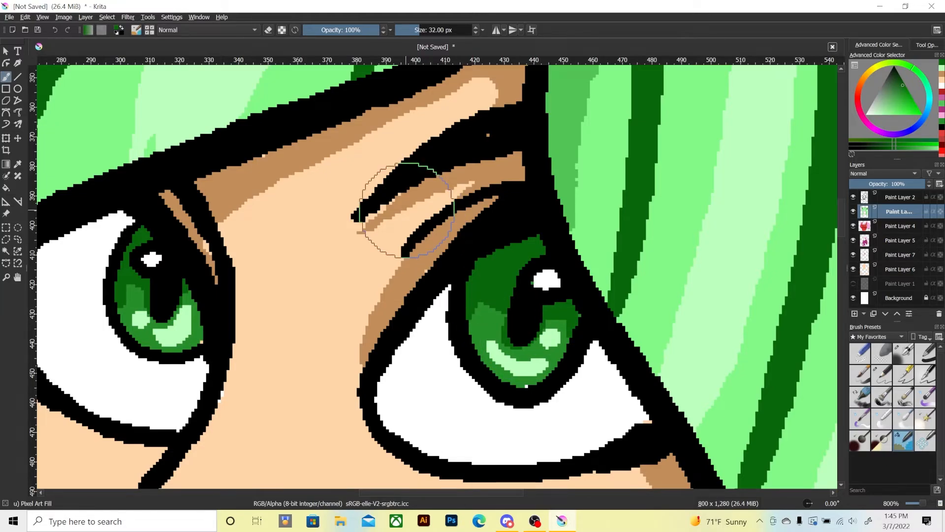
Brighten the lower part of both irises to a glowing green with the Adjust Dodge brush at 29.56 px.
{"action": "left_click", "coordinate": [917, 423]}
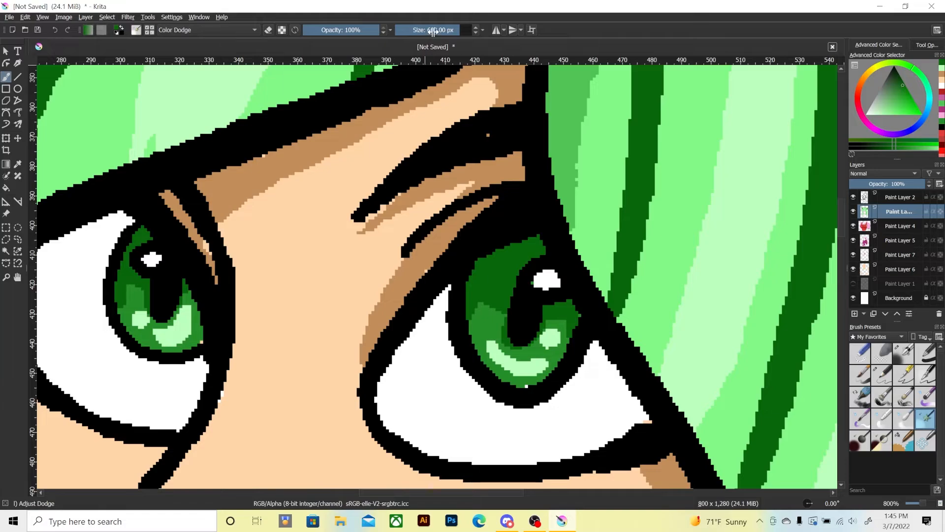
{"action": "left_click_drag", "start_coordinate": [432, 30], "coordinate": [412, 30]}
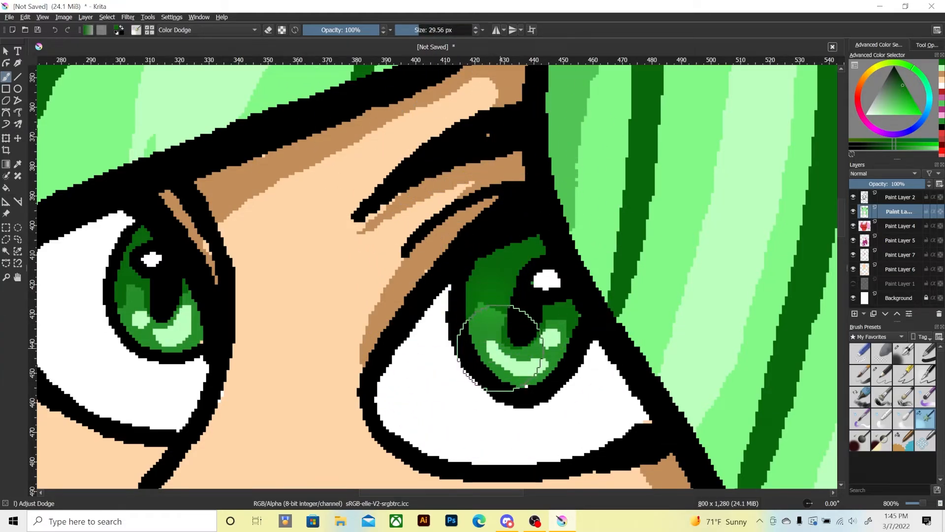
{"action": "mouse_move", "coordinate": [500, 348]}
{"action": "left_mouse_down"}
{"action": "mouse_move", "coordinate": [527, 327]}
{"action": "mouse_move", "coordinate": [508, 354]}
{"action": "mouse_move", "coordinate": [523, 321]}
{"action": "left_mouse_up"}
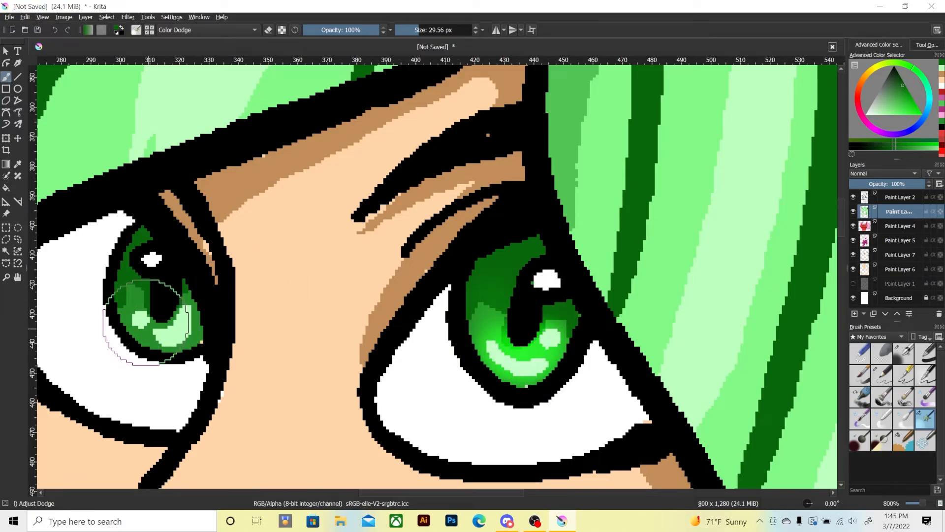
{"action": "mouse_move", "coordinate": [147, 322]}
{"action": "left_mouse_down"}
{"action": "mouse_move", "coordinate": [137, 315]}
{"action": "mouse_move", "coordinate": [177, 305]}
{"action": "mouse_move", "coordinate": [148, 339]}
{"action": "mouse_move", "coordinate": [150, 305]}
{"action": "mouse_move", "coordinate": [161, 302]}
{"action": "mouse_move", "coordinate": [144, 320]}
{"action": "mouse_move", "coordinate": [170, 315]}
{"action": "left_mouse_up"}
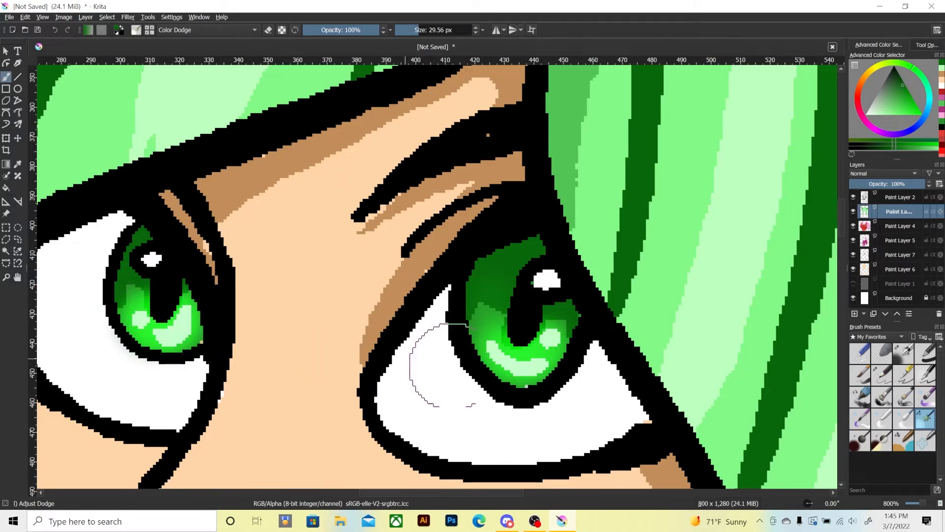
{"action": "left_click_drag", "start_coordinate": [136, 265], "coordinate": [129, 303]}
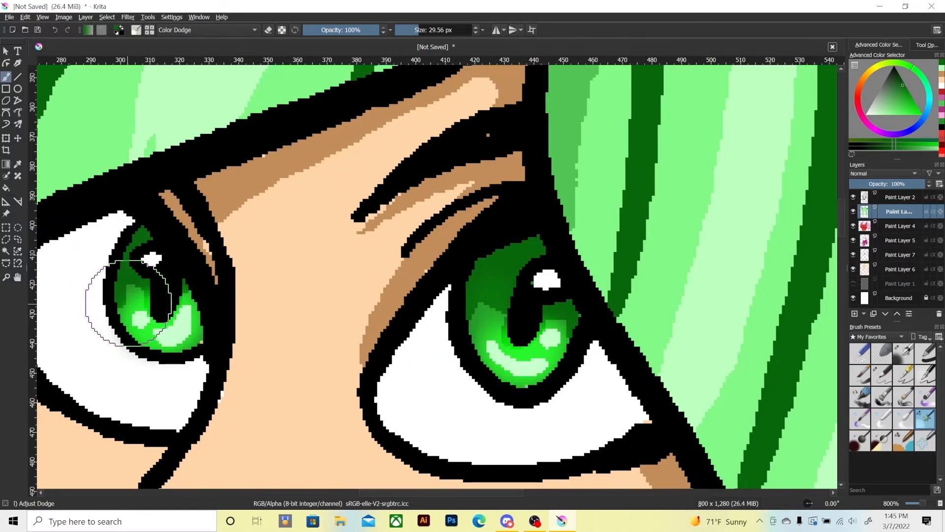
With the Pixel Art Fill brush at 32 px, paint white accents over the light green iris highlights in both eyes.
{"action": "left_click", "coordinate": [942, 86]}
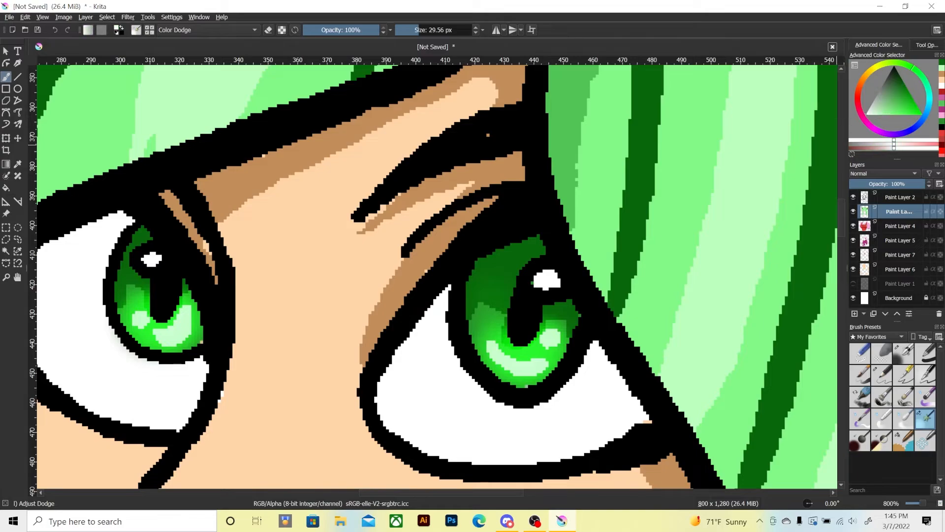
{"action": "left_click", "coordinate": [903, 441]}
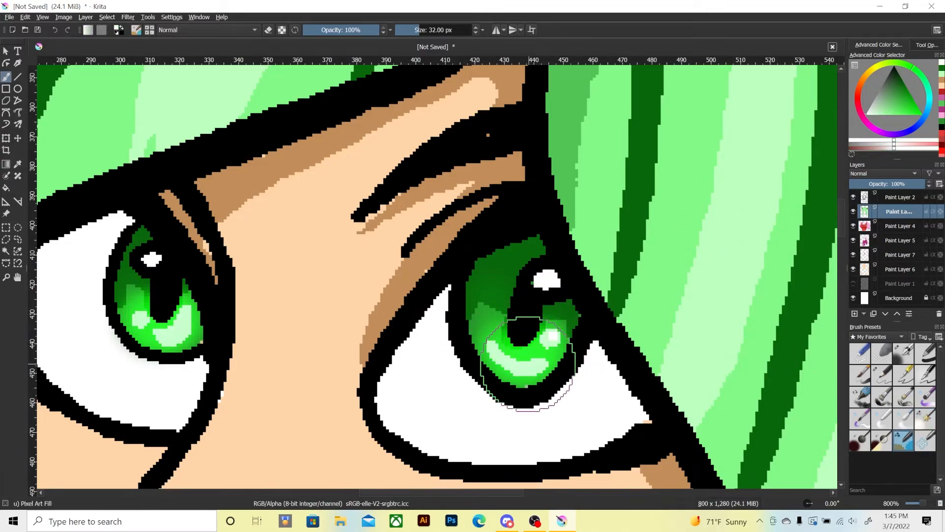
{"action": "left_click_drag", "start_coordinate": [540, 366], "coordinate": [515, 370]}
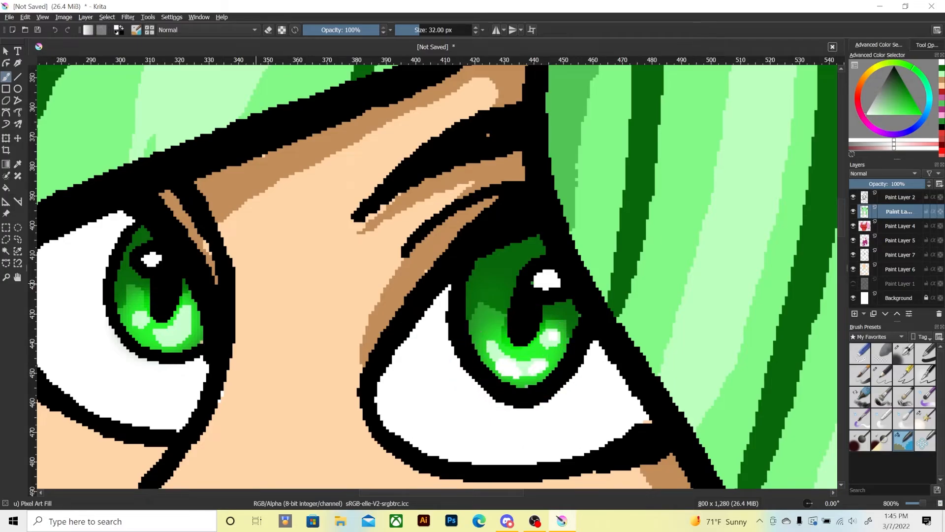
{"action": "scroll", "coordinate": [147, 348], "scroll_direction": "down", "scroll_amount": 8}
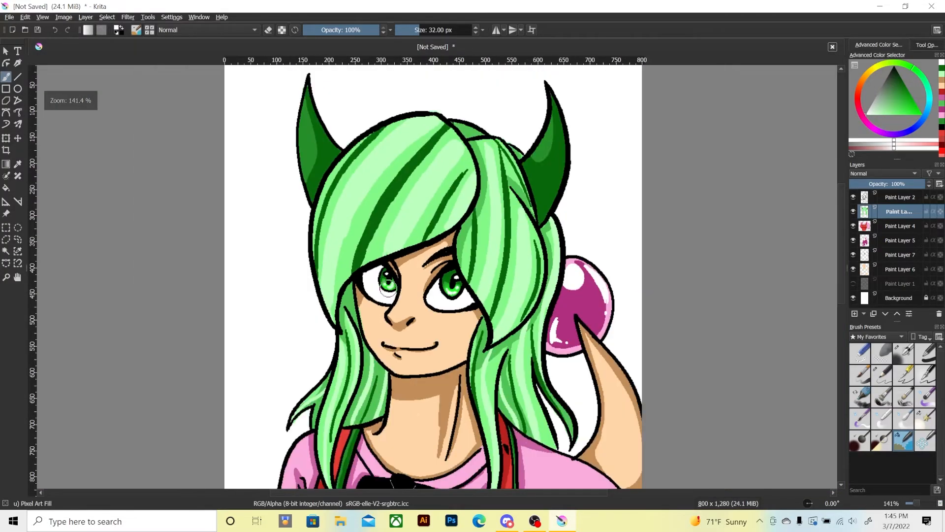
{"action": "scroll", "coordinate": [387, 291], "scroll_direction": "down", "scroll_amount": 1}
{"action": "scroll", "coordinate": [388, 291], "scroll_direction": "up", "scroll_amount": 6}
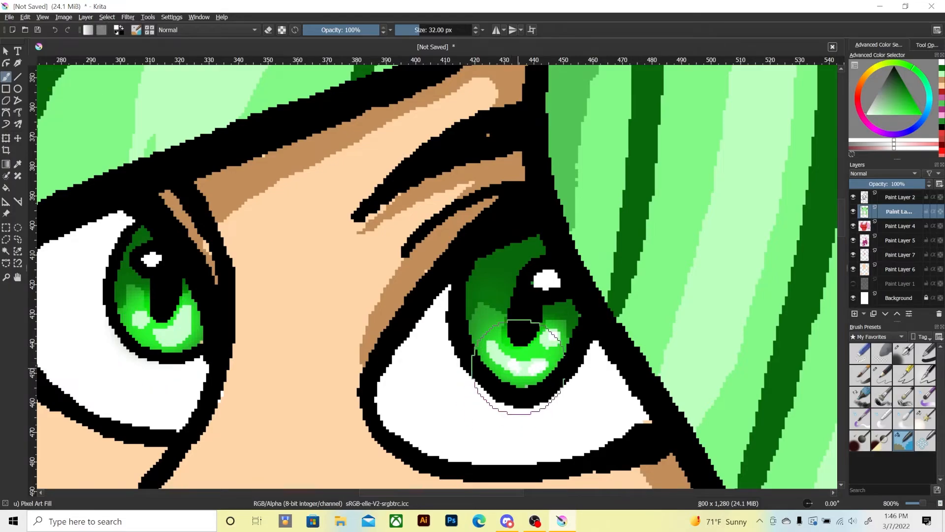
{"action": "left_click", "coordinate": [138, 319]}
{"action": "mouse_move", "coordinate": [162, 334]}
{"action": "left_mouse_down"}
{"action": "mouse_move", "coordinate": [172, 341]}
{"action": "mouse_move", "coordinate": [183, 329]}
{"action": "left_mouse_up"}
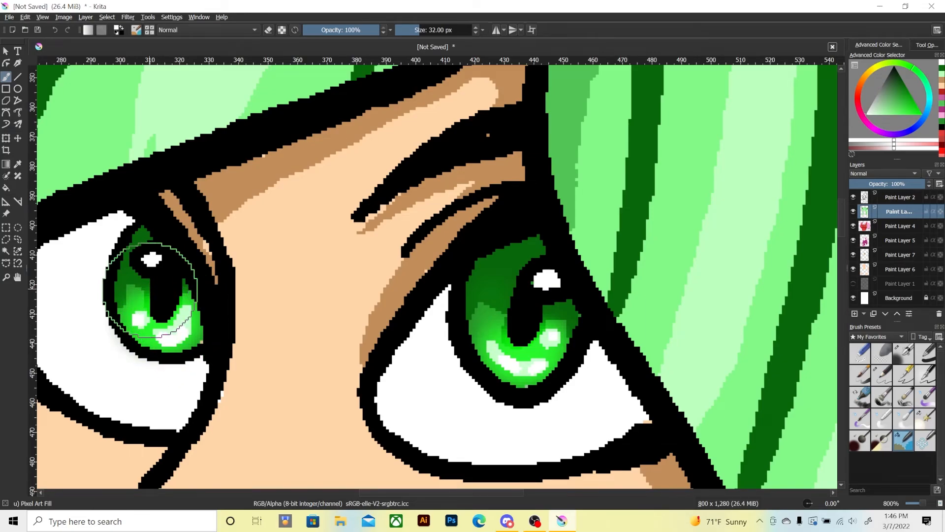
Soften the dark-to-light green shading of the iris beside the long fringe with the Blender Blur brush at 20.88 px.
{"action": "key", "text": "minus"}
{"action": "key", "text": "minus"}
{"action": "key", "text": "minus"}
{"action": "key", "text": "minus"}
{"action": "key", "text": "minus"}
{"action": "key", "text": "minus"}
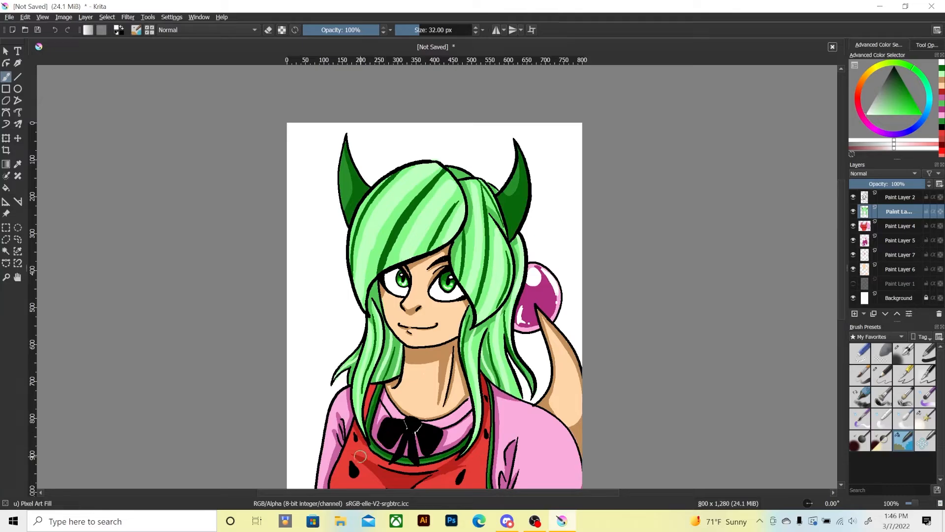
{"action": "key", "text": "plus"}
{"action": "key", "text": "plus"}
{"action": "key", "text": "plus"}
{"action": "key", "text": "plus"}
{"action": "key", "text": "plus"}
{"action": "key", "text": "plus"}
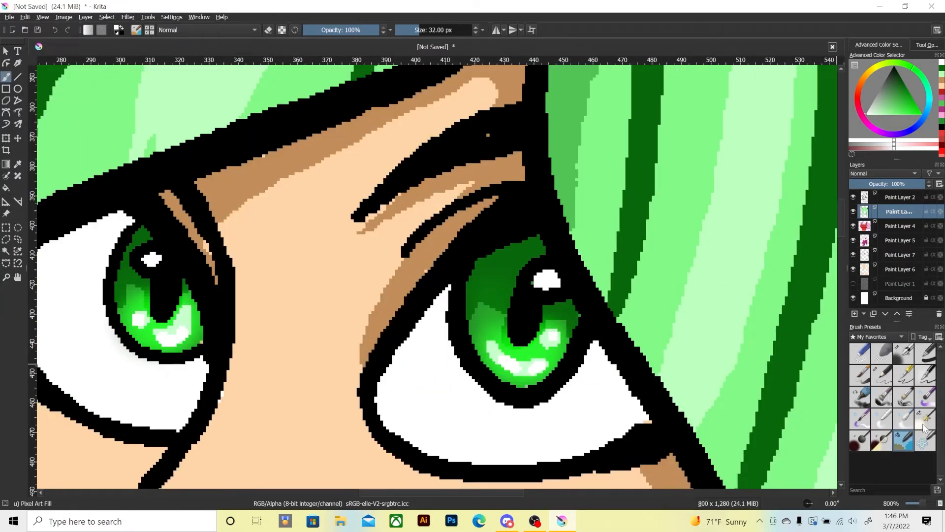
{"action": "left_click", "coordinate": [902, 422]}
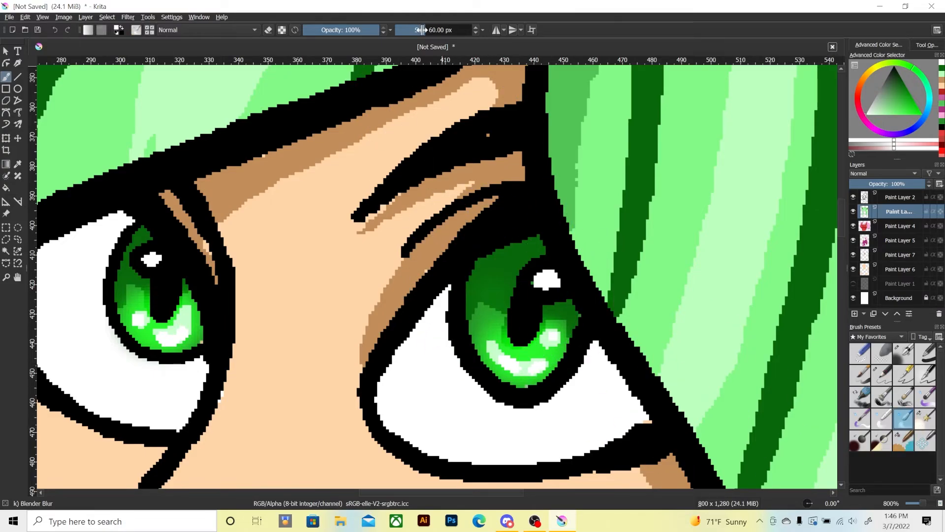
{"action": "left_click", "coordinate": [416, 30]}
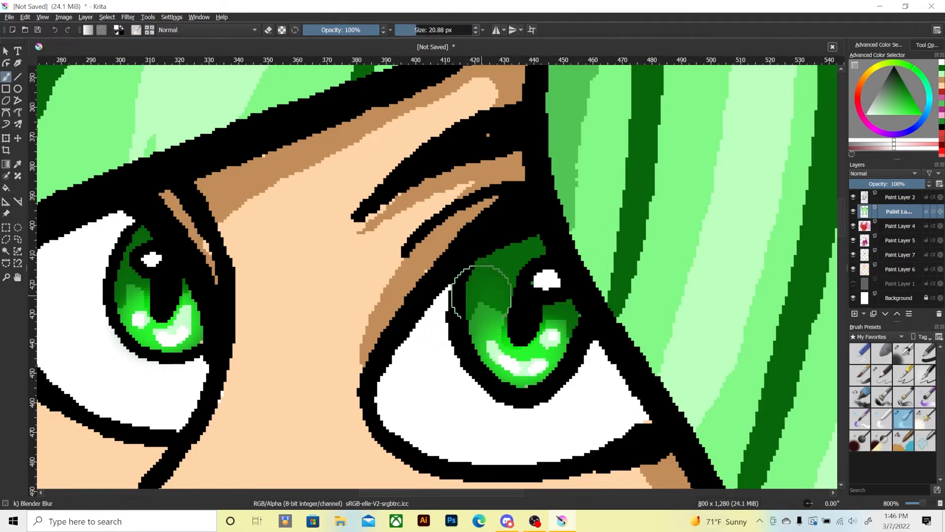
{"action": "left_click_drag", "start_coordinate": [483, 299], "coordinate": [473, 312]}
{"action": "left_click_drag", "start_coordinate": [532, 313], "coordinate": [560, 316]}
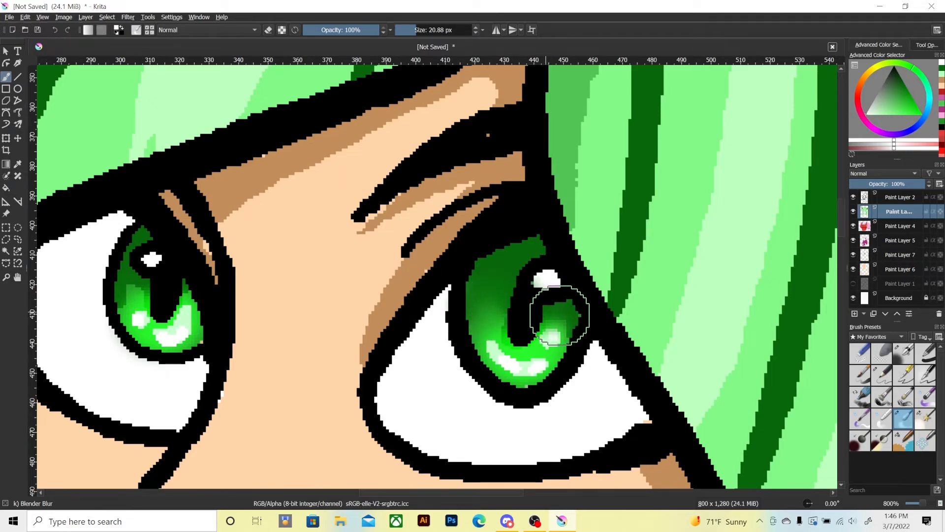
Undo a trial blur over that iris's curved white highlight, and blend the green shading of the other iris.
{"action": "mouse_move", "coordinate": [463, 318]}
{"action": "left_mouse_down"}
{"action": "mouse_move", "coordinate": [481, 304]}
{"action": "mouse_move", "coordinate": [472, 311]}
{"action": "mouse_move", "coordinate": [560, 316]}
{"action": "mouse_move", "coordinate": [452, 324]}
{"action": "mouse_move", "coordinate": [488, 327]}
{"action": "mouse_move", "coordinate": [513, 362]}
{"action": "mouse_move", "coordinate": [497, 345]}
{"action": "left_mouse_up"}
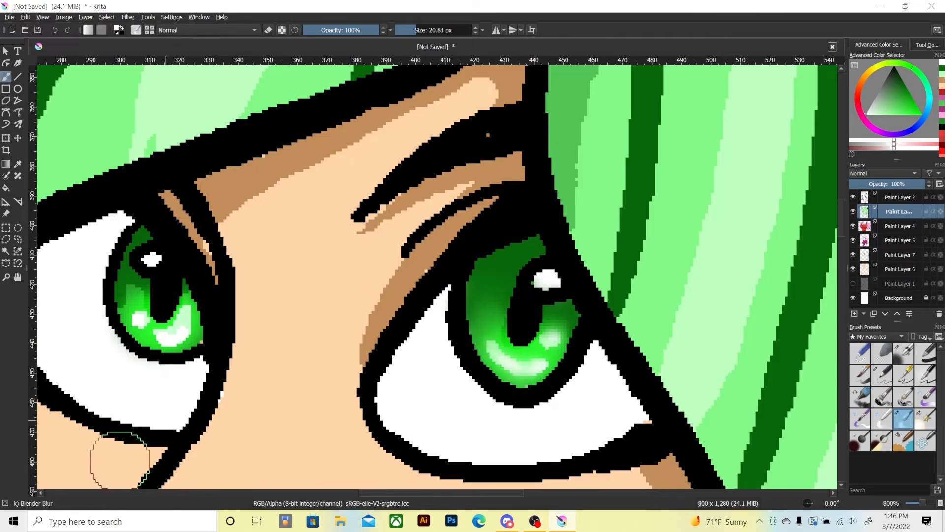
{"action": "key", "text": "ctrl+z"}
{"action": "key", "text": "ctrl+z"}
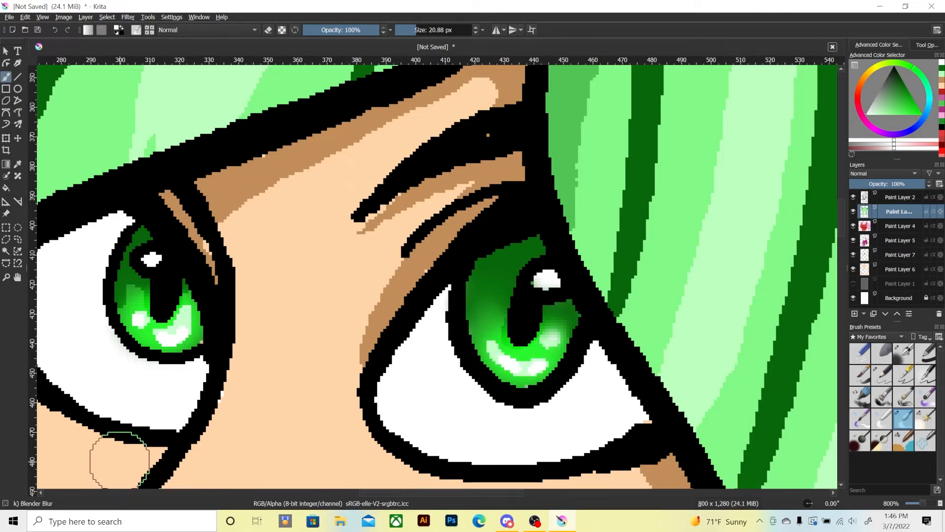
{"action": "mouse_move", "coordinate": [131, 274]}
{"action": "left_mouse_down"}
{"action": "mouse_move", "coordinate": [127, 289]}
{"action": "mouse_move", "coordinate": [126, 280]}
{"action": "mouse_move", "coordinate": [181, 285]}
{"action": "mouse_move", "coordinate": [130, 257]}
{"action": "left_mouse_up"}
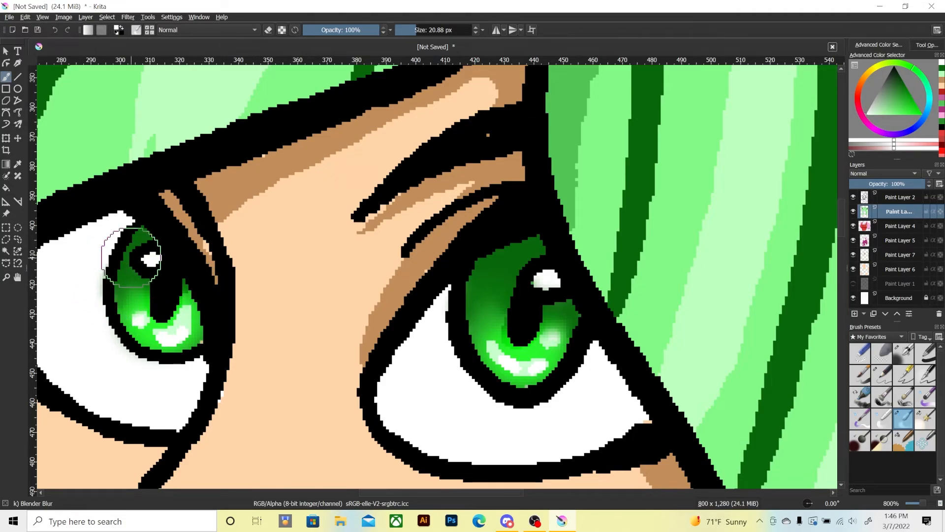
Examine how the blended eyes look within the whole character drawing.
{"action": "key", "text": "minus"}
{"action": "key", "text": "minus"}
{"action": "key", "text": "minus"}
{"action": "key", "text": "minus"}
{"action": "key", "text": "minus"}
{"action": "key", "text": "minus"}
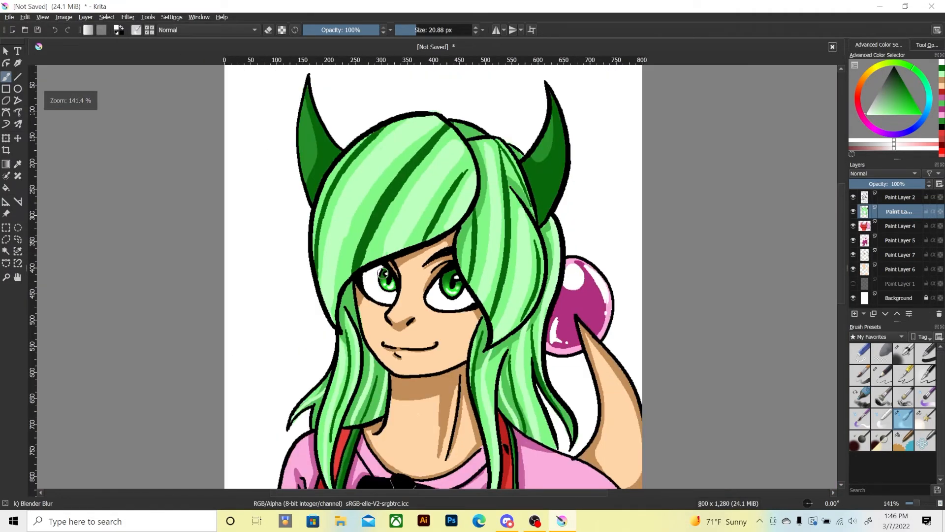
{"action": "key", "text": "ctrl+minus"}
{"action": "key", "text": "ctrl+minus"}
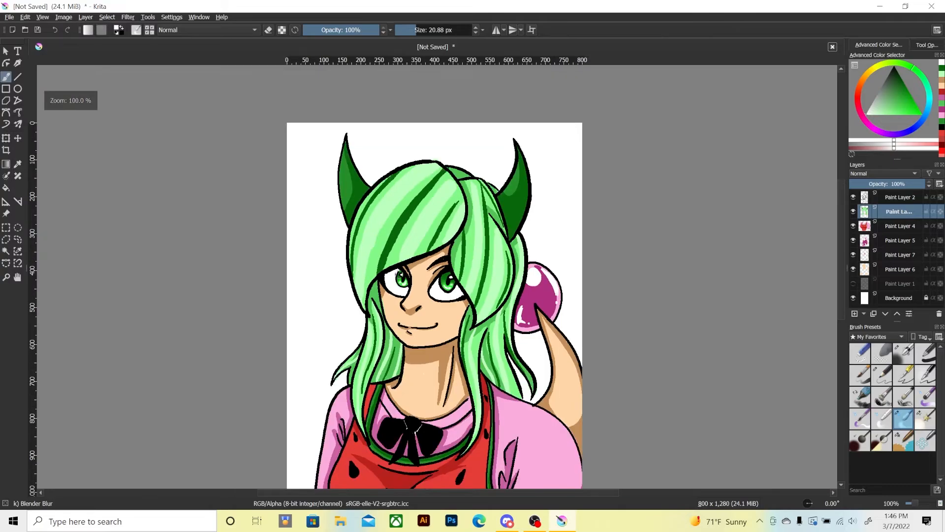
{"action": "key", "text": "ctrl+plus"}
{"action": "key", "text": "ctrl+plus"}
On Paint Layer 5, blend the magenta, light pink and white areas of the orb with the Blender Blur brush at 20.88 px.
{"action": "key", "text": "ctrl+plus"}
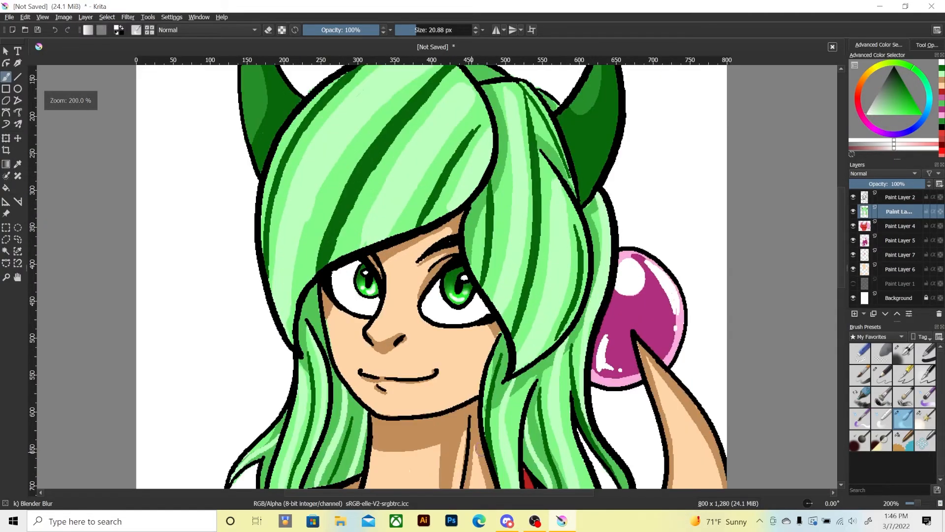
{"action": "left_click_drag", "start_coordinate": [559, 307], "coordinate": [446, 316]}
{"action": "key", "text": "ctrl+plus"}
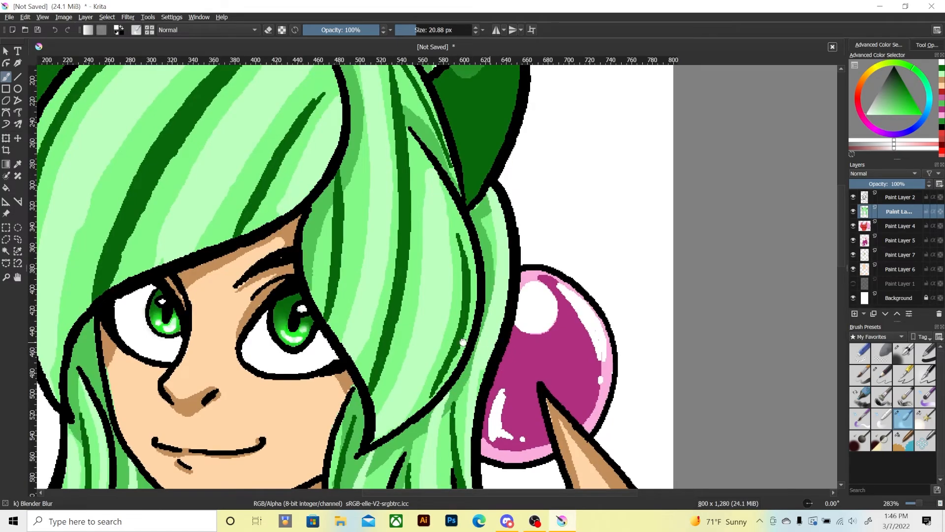
{"action": "left_click_drag", "start_coordinate": [489, 342], "coordinate": [374, 281]}
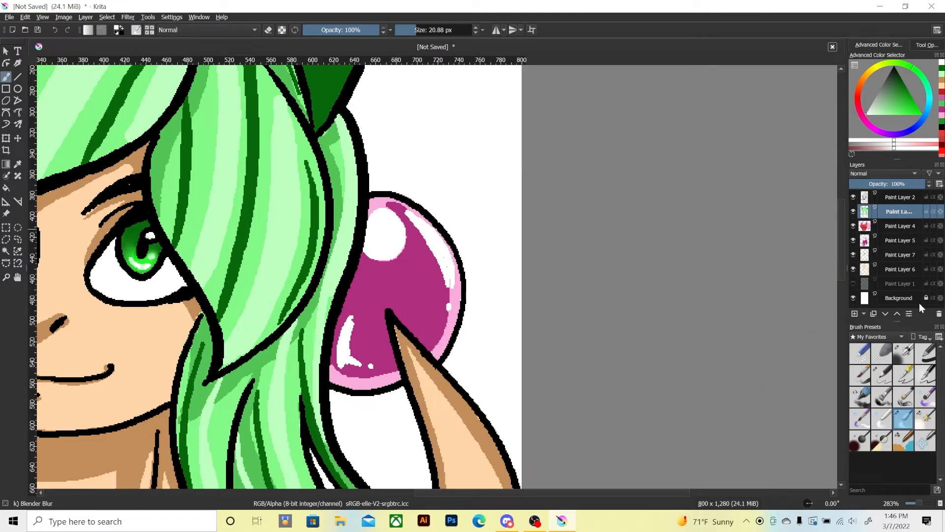
{"action": "left_click", "coordinate": [890, 238]}
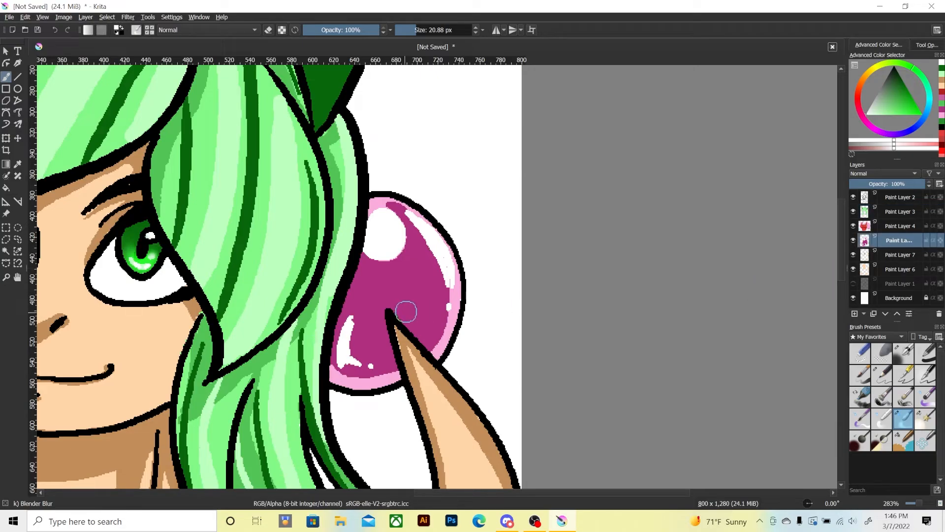
{"action": "mouse_move", "coordinate": [435, 281]}
{"action": "left_mouse_down"}
{"action": "mouse_move", "coordinate": [446, 304]}
{"action": "mouse_move", "coordinate": [438, 265]}
{"action": "mouse_move", "coordinate": [429, 295]}
{"action": "left_mouse_up"}
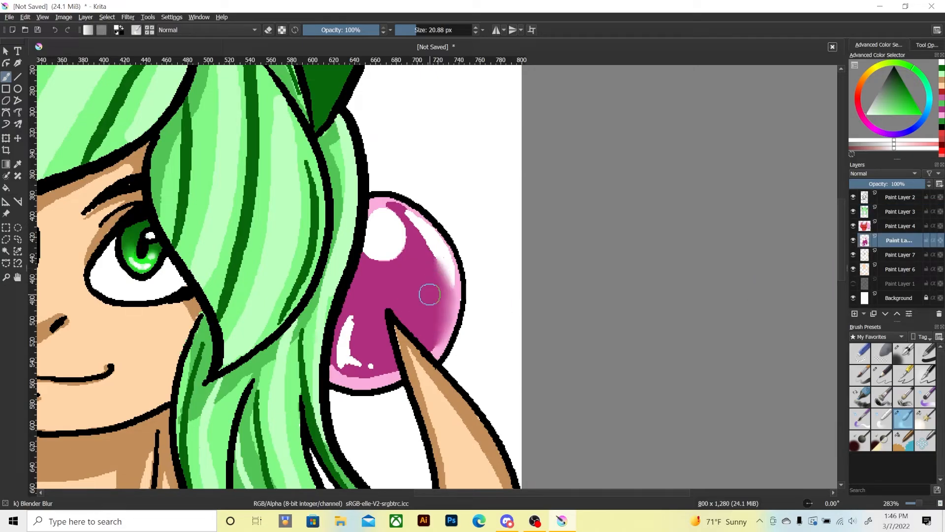
{"action": "key", "text": "ctrl+z"}
{"action": "mouse_move", "coordinate": [341, 369]}
{"action": "left_mouse_down"}
{"action": "mouse_move", "coordinate": [372, 375]}
{"action": "mouse_move", "coordinate": [346, 377]}
{"action": "mouse_move", "coordinate": [396, 369]}
{"action": "mouse_move", "coordinate": [333, 372]}
{"action": "mouse_move", "coordinate": [394, 374]}
{"action": "mouse_move", "coordinate": [333, 370]}
{"action": "mouse_move", "coordinate": [370, 378]}
{"action": "left_mouse_up"}
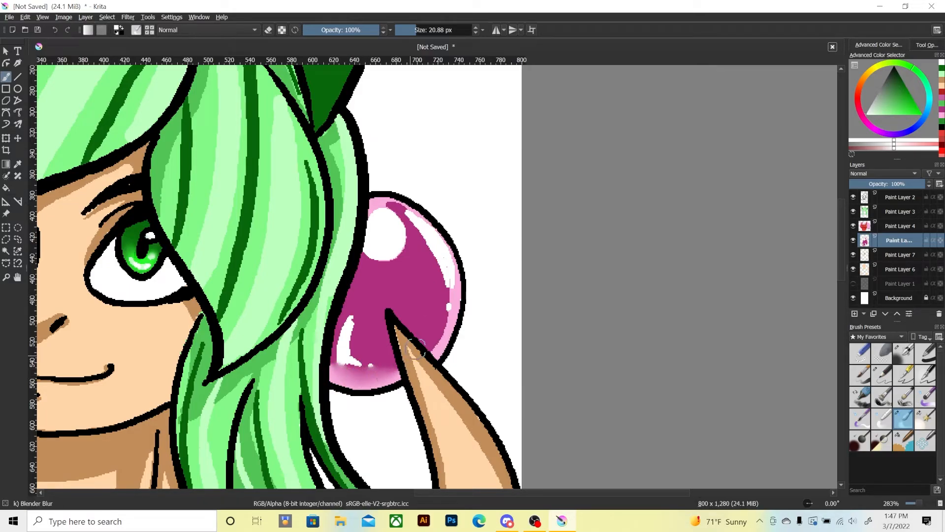
{"action": "mouse_move", "coordinate": [416, 349]}
{"action": "left_mouse_down"}
{"action": "mouse_move", "coordinate": [437, 348]}
{"action": "mouse_move", "coordinate": [449, 319]}
{"action": "mouse_move", "coordinate": [399, 210]}
{"action": "mouse_move", "coordinate": [446, 284]}
{"action": "mouse_move", "coordinate": [427, 242]}
{"action": "mouse_move", "coordinate": [393, 207]}
{"action": "mouse_move", "coordinate": [450, 318]}
{"action": "mouse_move", "coordinate": [433, 243]}
{"action": "mouse_move", "coordinate": [442, 275]}
{"action": "mouse_move", "coordinate": [430, 348]}
{"action": "mouse_move", "coordinate": [412, 231]}
{"action": "mouse_move", "coordinate": [429, 338]}
{"action": "mouse_move", "coordinate": [386, 206]}
{"action": "mouse_move", "coordinate": [406, 227]}
{"action": "mouse_move", "coordinate": [371, 246]}
{"action": "mouse_move", "coordinate": [383, 261]}
{"action": "mouse_move", "coordinate": [373, 205]}
{"action": "mouse_move", "coordinate": [370, 217]}
{"action": "mouse_move", "coordinate": [396, 239]}
{"action": "mouse_move", "coordinate": [399, 210]}
{"action": "mouse_move", "coordinate": [389, 247]}
{"action": "mouse_move", "coordinate": [404, 216]}
{"action": "mouse_move", "coordinate": [430, 338]}
{"action": "mouse_move", "coordinate": [406, 229]}
{"action": "mouse_move", "coordinate": [375, 268]}
{"action": "mouse_move", "coordinate": [398, 257]}
{"action": "mouse_move", "coordinate": [348, 344]}
{"action": "mouse_move", "coordinate": [353, 304]}
{"action": "mouse_move", "coordinate": [336, 370]}
{"action": "mouse_move", "coordinate": [352, 311]}
{"action": "mouse_move", "coordinate": [368, 372]}
{"action": "mouse_move", "coordinate": [389, 372]}
{"action": "mouse_move", "coordinate": [380, 340]}
{"action": "left_mouse_up"}
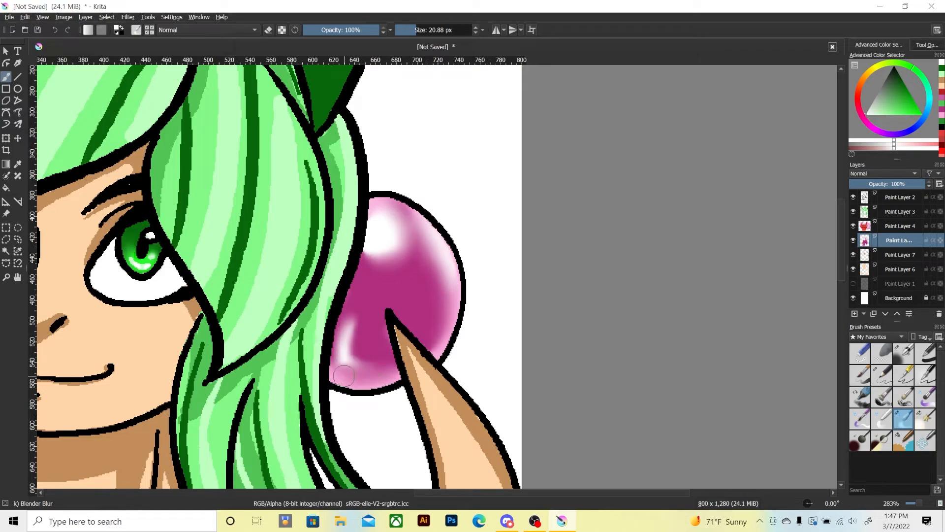
{"action": "mouse_move", "coordinate": [344, 375]}
{"action": "left_mouse_down"}
{"action": "mouse_move", "coordinate": [359, 289]}
{"action": "mouse_move", "coordinate": [337, 358]}
{"action": "mouse_move", "coordinate": [370, 251]}
{"action": "mouse_move", "coordinate": [336, 362]}
{"action": "mouse_move", "coordinate": [370, 202]}
{"action": "mouse_move", "coordinate": [402, 212]}
{"action": "left_mouse_up"}
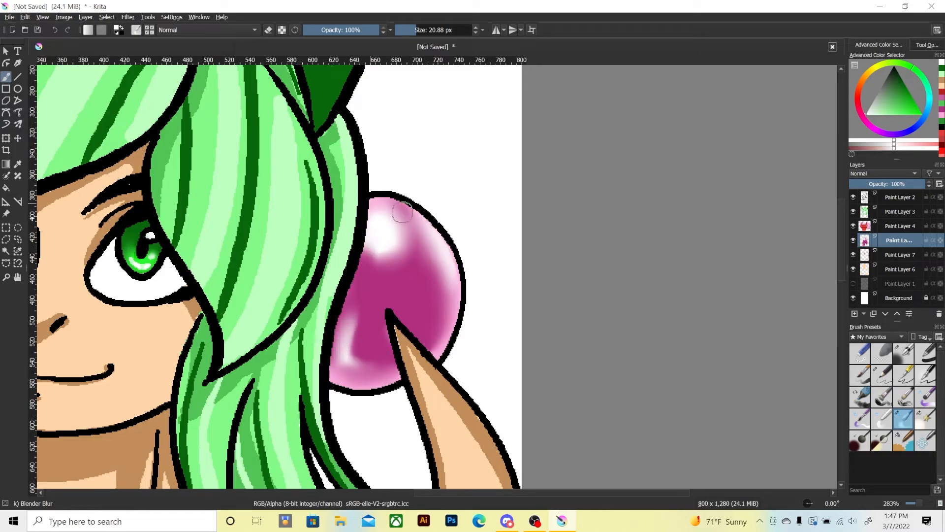
{"action": "mouse_move", "coordinate": [434, 243]}
{"action": "left_mouse_down"}
{"action": "mouse_move", "coordinate": [454, 296]}
{"action": "mouse_move", "coordinate": [429, 342]}
{"action": "left_mouse_up"}
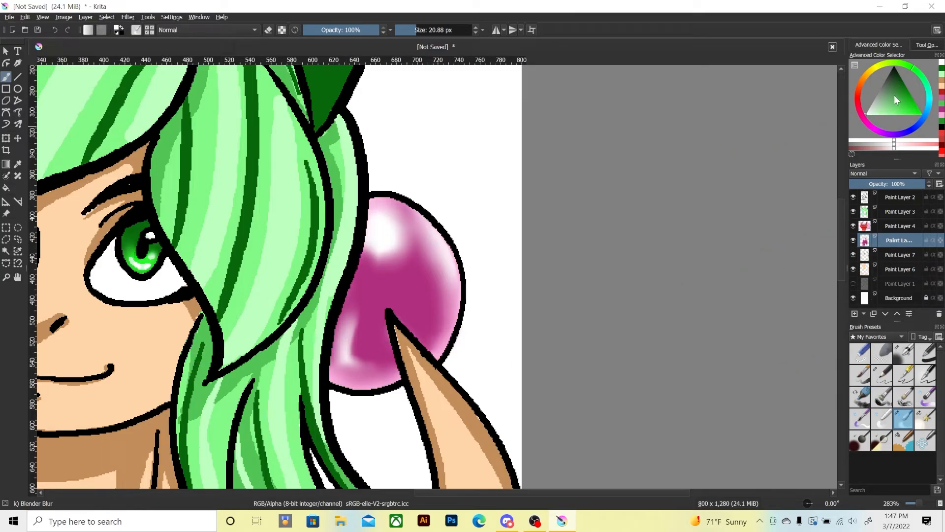
Paint hot pink strokes in the orb's centre and lower-left with Pixel Art Fill at 32 px and blend them with Blender Blur at 20.88 px.
{"action": "left_click", "coordinate": [941, 118]}
{"action": "left_click", "coordinate": [895, 117]}
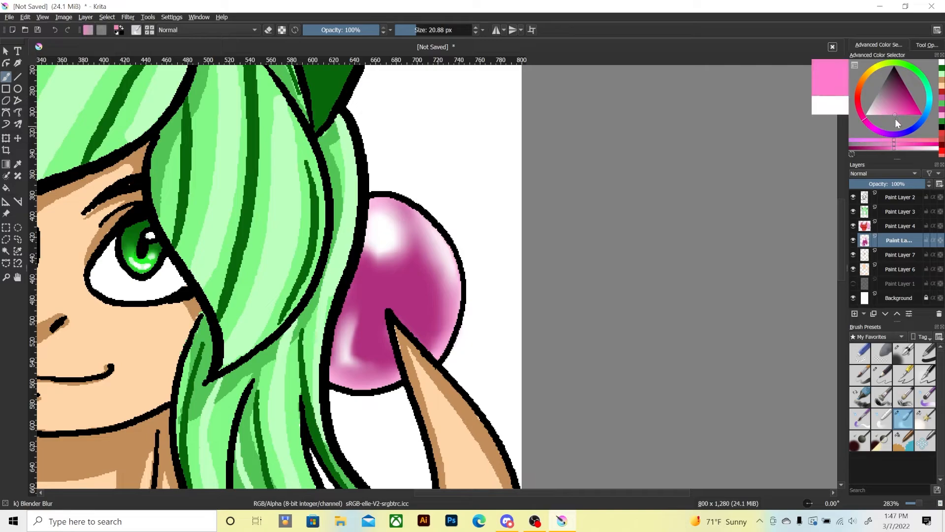
{"action": "left_click", "coordinate": [902, 114]}
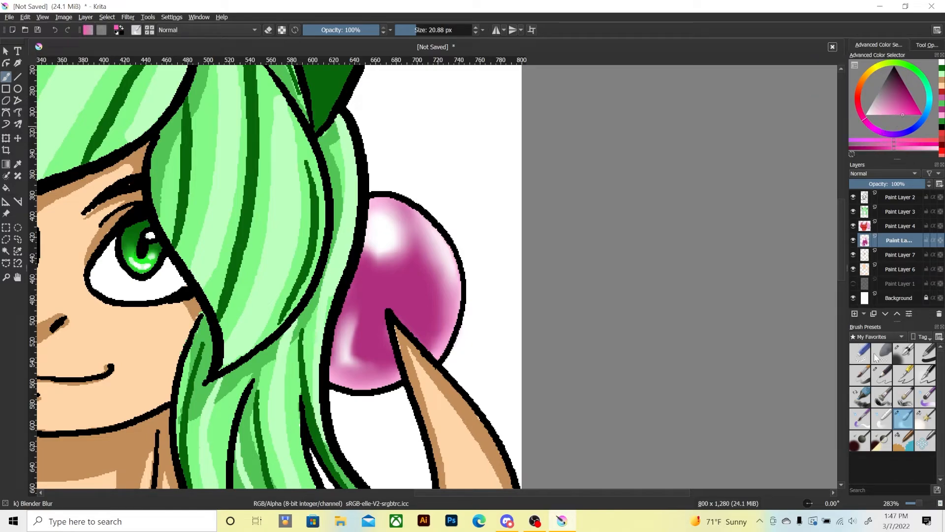
{"action": "left_click", "coordinate": [908, 114]}
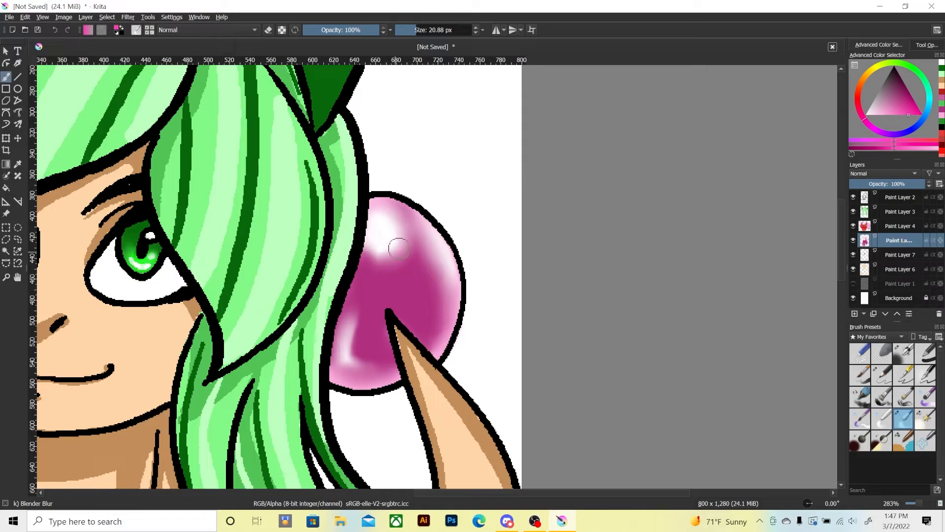
{"action": "mouse_move", "coordinate": [425, 265]}
{"action": "left_mouse_down"}
{"action": "mouse_move", "coordinate": [409, 254]}
{"action": "mouse_move", "coordinate": [410, 282]}
{"action": "mouse_move", "coordinate": [378, 296]}
{"action": "mouse_move", "coordinate": [380, 277]}
{"action": "mouse_move", "coordinate": [372, 280]}
{"action": "mouse_move", "coordinate": [385, 295]}
{"action": "mouse_move", "coordinate": [396, 289]}
{"action": "mouse_move", "coordinate": [397, 278]}
{"action": "mouse_move", "coordinate": [370, 296]}
{"action": "left_mouse_up"}
{"action": "left_click", "coordinate": [900, 444]}
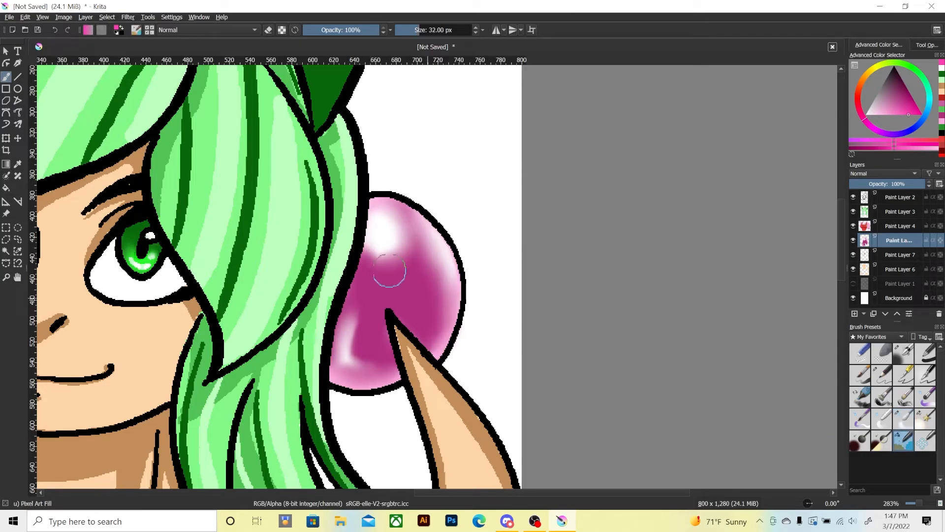
{"action": "mouse_move", "coordinate": [410, 250]}
{"action": "left_mouse_down"}
{"action": "mouse_move", "coordinate": [390, 287]}
{"action": "mouse_move", "coordinate": [395, 210]}
{"action": "left_mouse_up"}
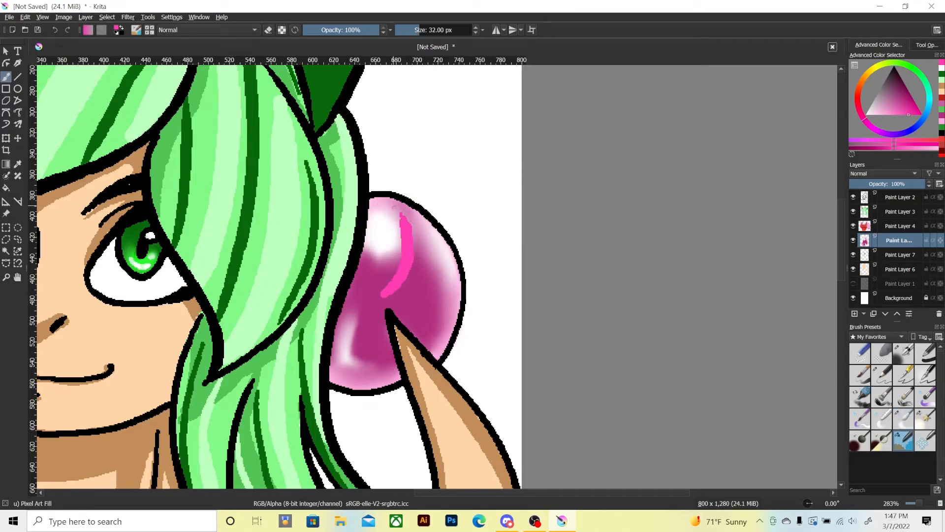
{"action": "mouse_move", "coordinate": [386, 286]}
{"action": "left_mouse_down"}
{"action": "mouse_move", "coordinate": [409, 245]}
{"action": "mouse_move", "coordinate": [420, 294]}
{"action": "left_mouse_up"}
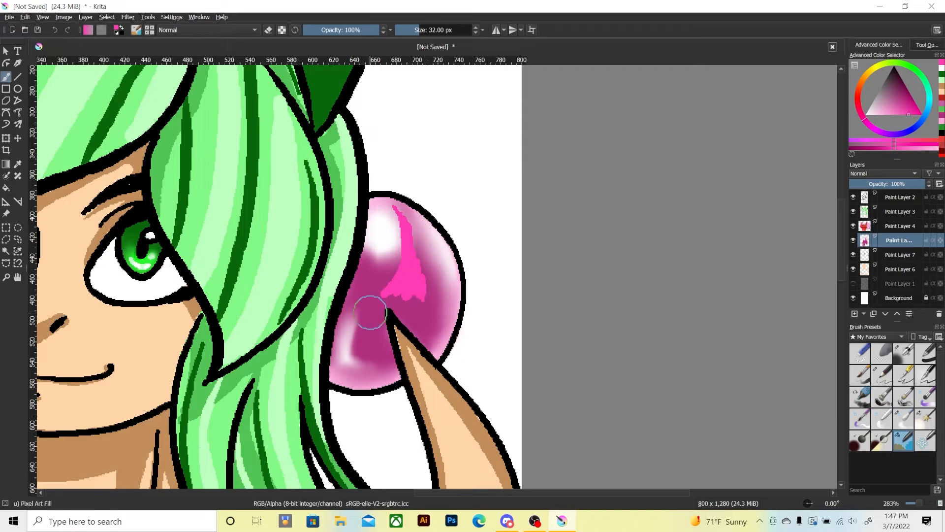
{"action": "mouse_move", "coordinate": [357, 311]}
{"action": "left_mouse_down"}
{"action": "mouse_move", "coordinate": [363, 358]}
{"action": "mouse_move", "coordinate": [371, 361]}
{"action": "left_mouse_up"}
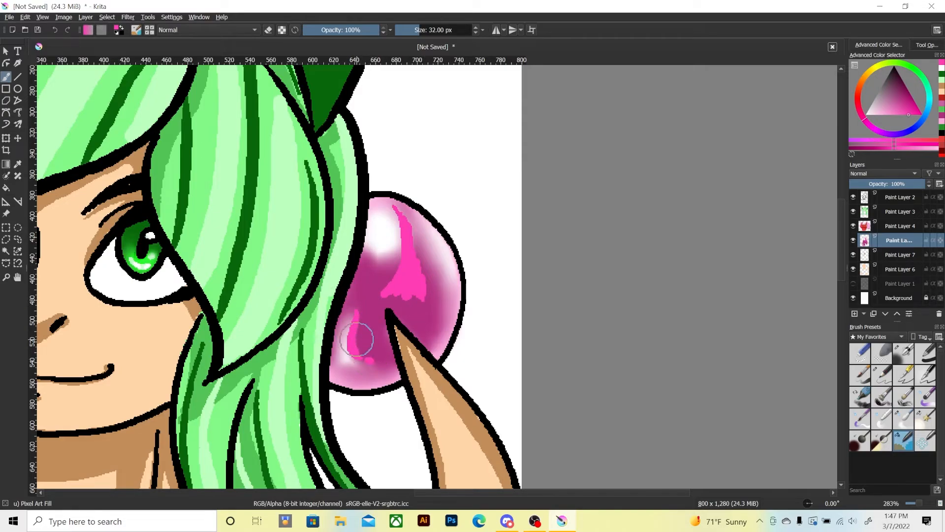
{"action": "left_click", "coordinate": [902, 420]}
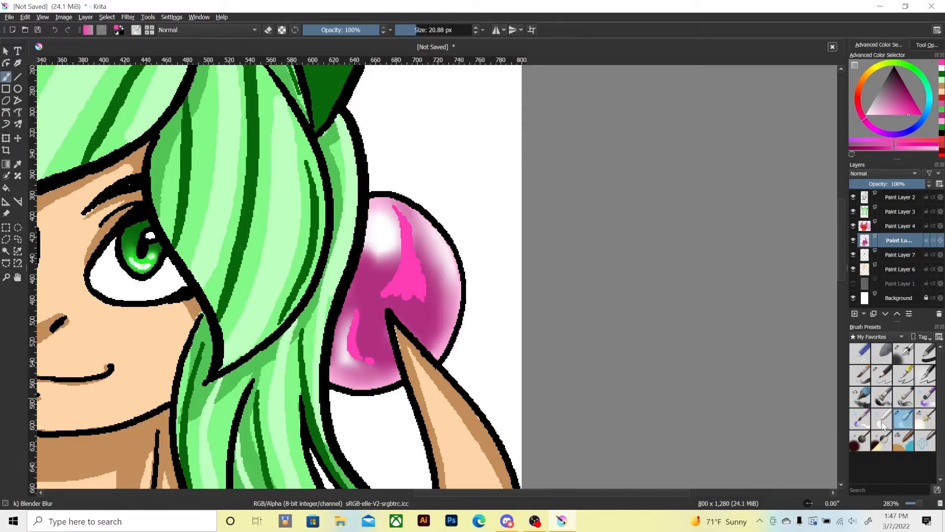
{"action": "mouse_move", "coordinate": [347, 356]}
{"action": "left_mouse_down"}
{"action": "mouse_move", "coordinate": [368, 361]}
{"action": "mouse_move", "coordinate": [354, 353]}
{"action": "mouse_move", "coordinate": [355, 327]}
{"action": "mouse_move", "coordinate": [356, 364]}
{"action": "mouse_move", "coordinate": [373, 287]}
{"action": "mouse_move", "coordinate": [388, 292]}
{"action": "mouse_move", "coordinate": [401, 247]}
{"action": "mouse_move", "coordinate": [395, 284]}
{"action": "mouse_move", "coordinate": [387, 200]}
{"action": "mouse_move", "coordinate": [396, 291]}
{"action": "mouse_move", "coordinate": [403, 255]}
{"action": "mouse_move", "coordinate": [392, 283]}
{"action": "mouse_move", "coordinate": [405, 295]}
{"action": "mouse_move", "coordinate": [405, 238]}
{"action": "mouse_move", "coordinate": [407, 269]}
{"action": "mouse_move", "coordinate": [385, 297]}
{"action": "mouse_move", "coordinate": [401, 264]}
{"action": "mouse_move", "coordinate": [373, 278]}
{"action": "mouse_move", "coordinate": [389, 297]}
{"action": "mouse_move", "coordinate": [421, 304]}
{"action": "mouse_move", "coordinate": [418, 279]}
{"action": "mouse_move", "coordinate": [405, 268]}
{"action": "mouse_move", "coordinate": [372, 349]}
{"action": "mouse_move", "coordinate": [339, 309]}
{"action": "mouse_move", "coordinate": [375, 286]}
{"action": "mouse_move", "coordinate": [393, 255]}
{"action": "mouse_move", "coordinate": [391, 206]}
{"action": "mouse_move", "coordinate": [405, 231]}
{"action": "mouse_move", "coordinate": [396, 209]}
{"action": "mouse_move", "coordinate": [404, 260]}
{"action": "mouse_move", "coordinate": [382, 208]}
{"action": "mouse_move", "coordinate": [428, 304]}
{"action": "mouse_move", "coordinate": [406, 325]}
{"action": "left_mouse_up"}
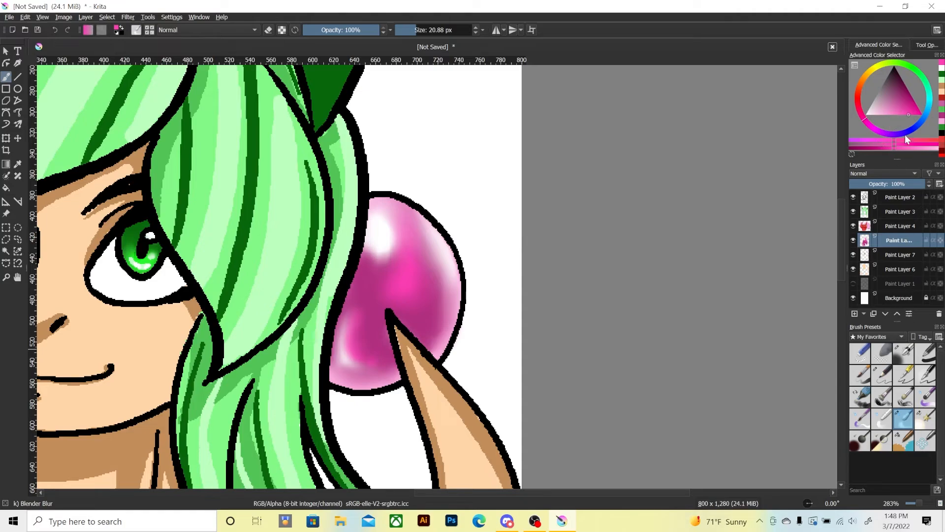
Paint lighter pink strokes along the orb's right side, upper edge, bottom rim and centre with the Pixel Art Fill brush at 32 px.
{"action": "left_click", "coordinate": [898, 114]}
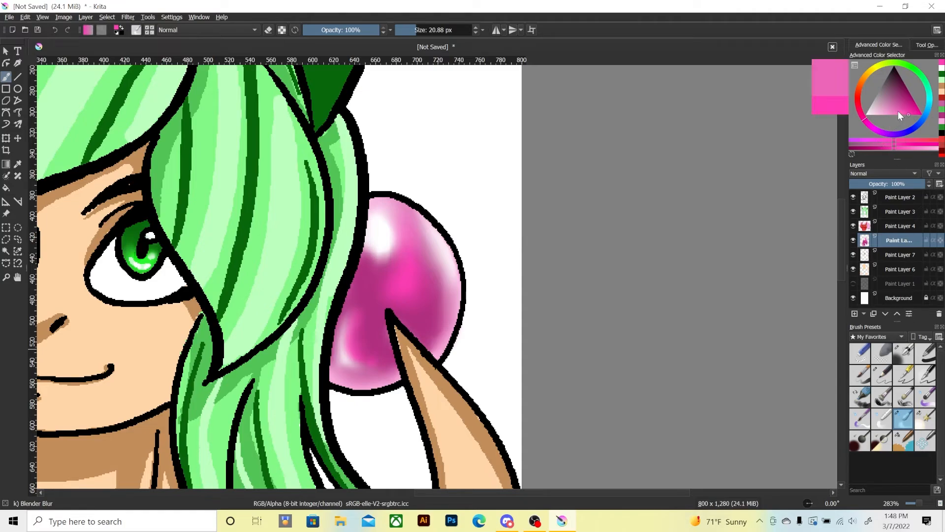
{"action": "left_click", "coordinate": [901, 438]}
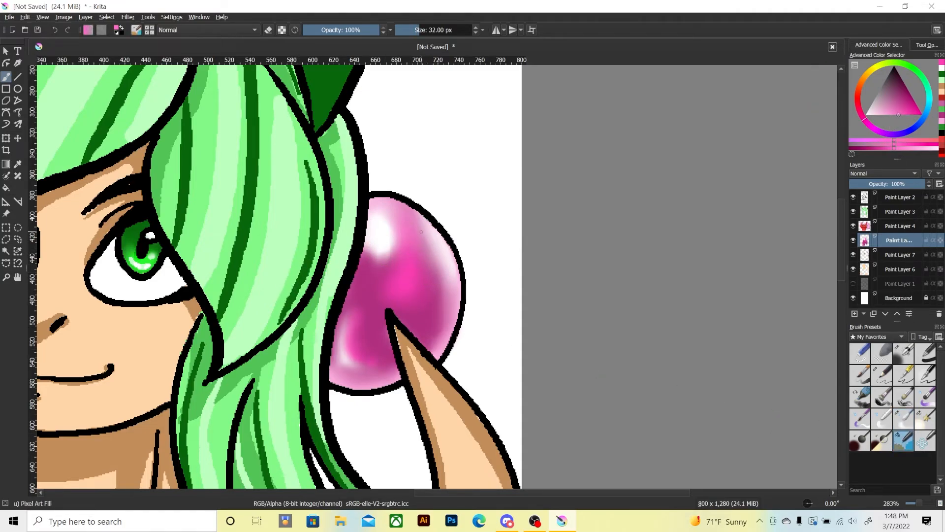
{"action": "mouse_move", "coordinate": [421, 232]}
{"action": "left_mouse_down"}
{"action": "mouse_move", "coordinate": [428, 317]}
{"action": "mouse_move", "coordinate": [423, 231]}
{"action": "mouse_move", "coordinate": [438, 292]}
{"action": "mouse_move", "coordinate": [423, 337]}
{"action": "mouse_move", "coordinate": [431, 315]}
{"action": "left_mouse_up"}
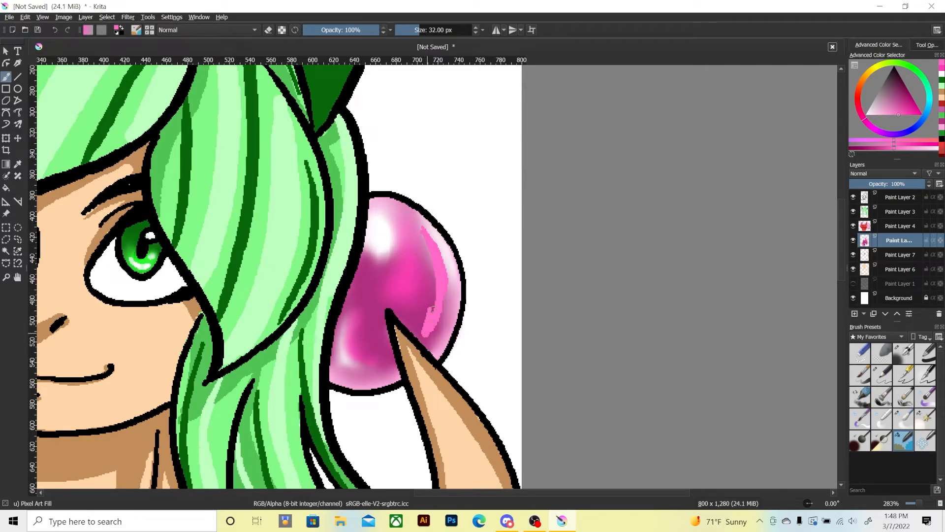
{"action": "left_click_drag", "start_coordinate": [401, 209], "coordinate": [412, 217]}
{"action": "left_click_drag", "start_coordinate": [338, 369], "coordinate": [372, 380]}
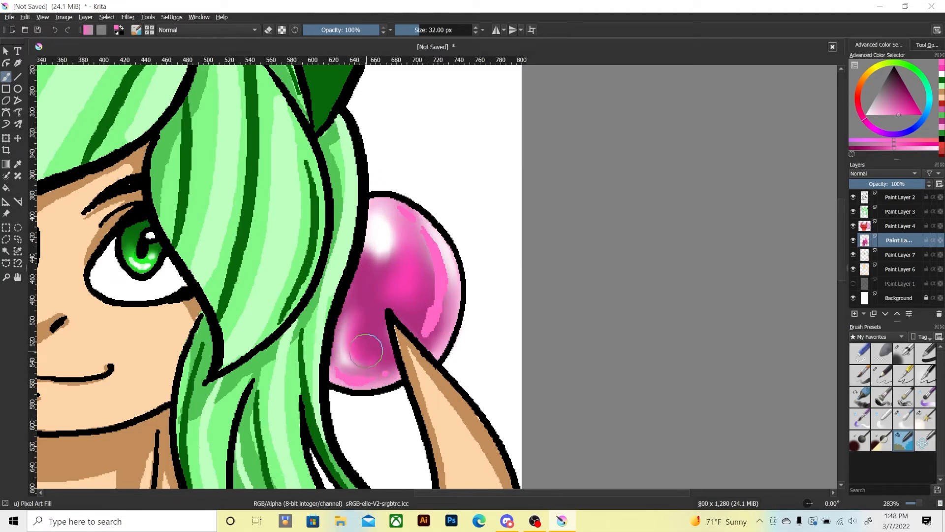
{"action": "mouse_move", "coordinate": [373, 289]}
{"action": "left_mouse_down"}
{"action": "mouse_move", "coordinate": [403, 250]}
{"action": "mouse_move", "coordinate": [417, 283]}
{"action": "left_mouse_up"}
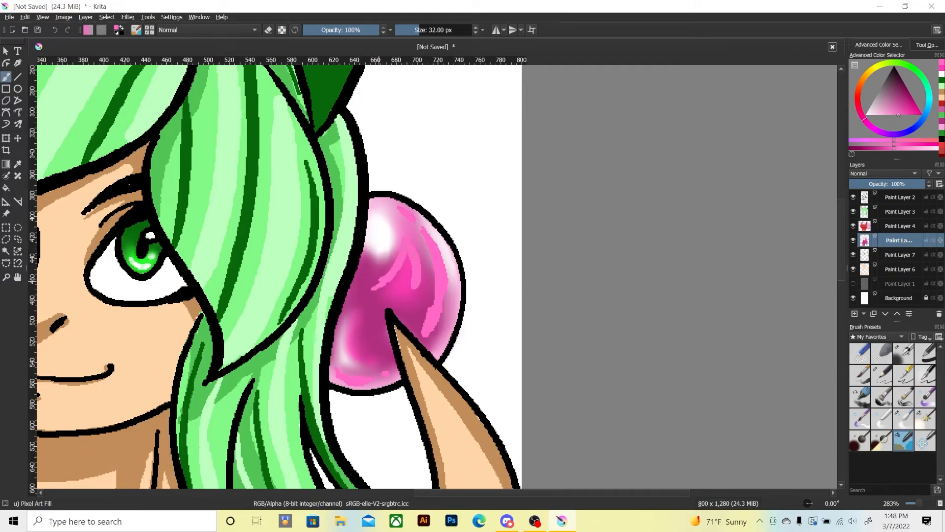
Blend the new pink strokes across the orb's centre, right side and bottom rim with the Blender Blur brush at 20.88 px.
{"action": "left_click", "coordinate": [925, 418]}
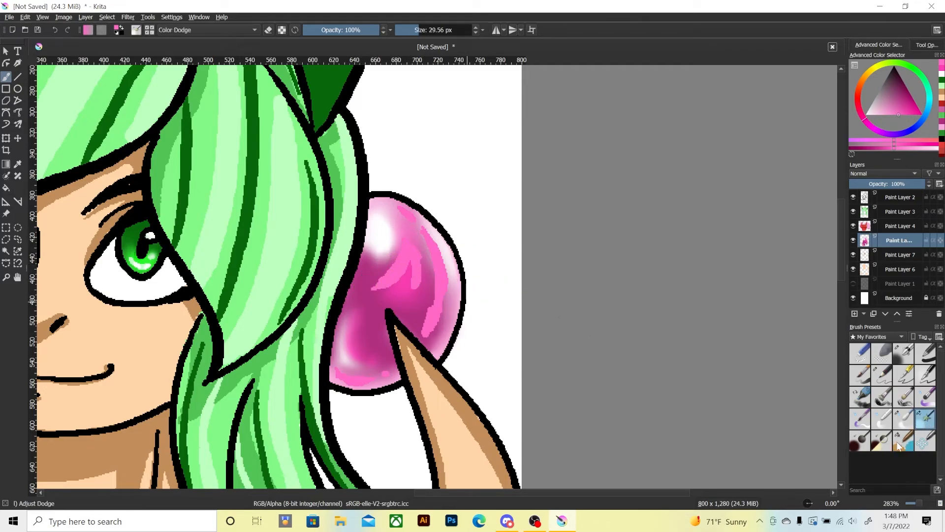
{"action": "left_click", "coordinate": [903, 419]}
{"action": "left_click_drag", "start_coordinate": [378, 279], "coordinate": [381, 280]}
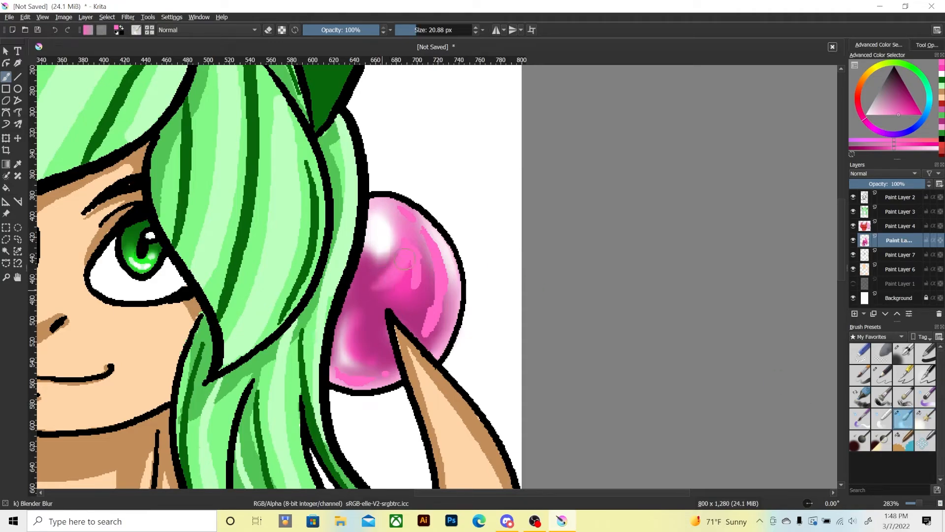
{"action": "mouse_move", "coordinate": [423, 257]}
{"action": "left_mouse_down"}
{"action": "mouse_move", "coordinate": [418, 329]}
{"action": "mouse_move", "coordinate": [423, 231]}
{"action": "mouse_move", "coordinate": [427, 334]}
{"action": "left_mouse_up"}
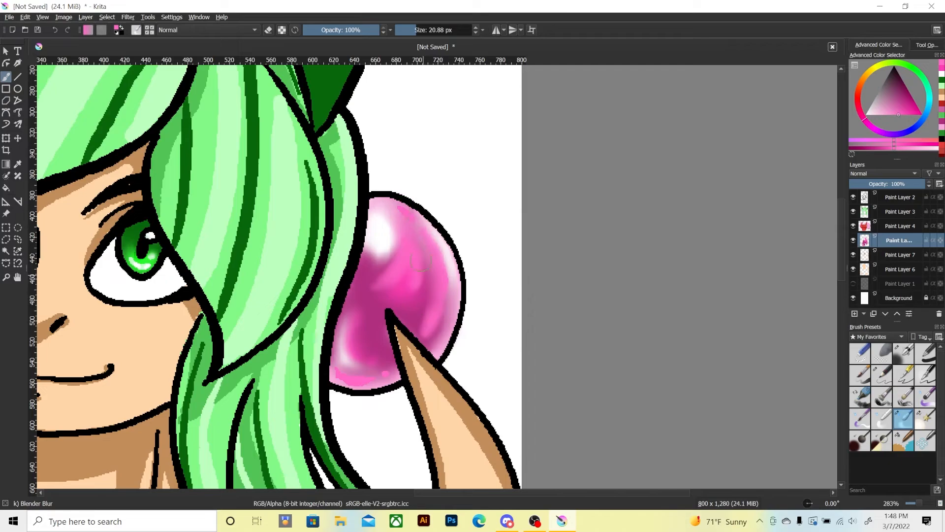
{"action": "left_click_drag", "start_coordinate": [336, 373], "coordinate": [392, 371]}
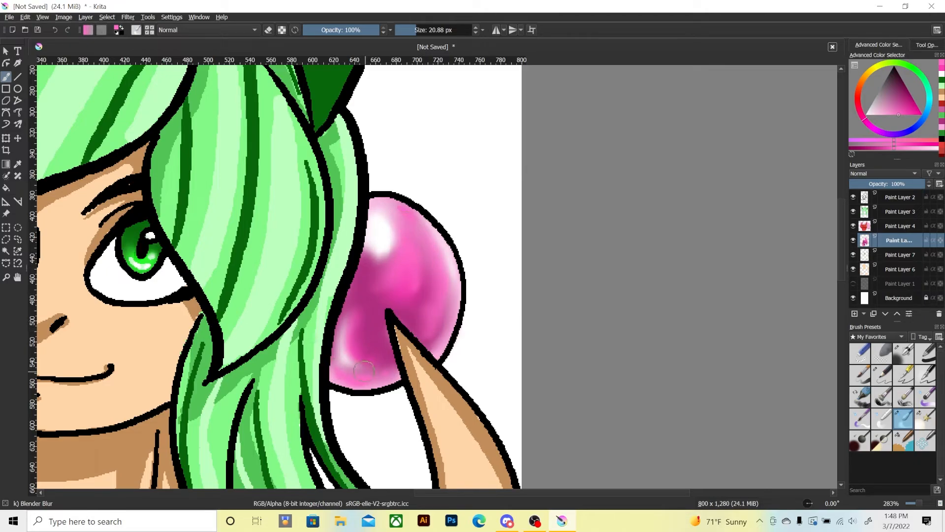
Paint white highlights along the orb's right edge and enlarge the round upper-left highlight with Pixel Art Fill at 32 px.
{"action": "key", "text": "ctrl+minus"}
{"action": "key", "text": "ctrl+minus"}
{"action": "key", "text": "ctrl+minus"}
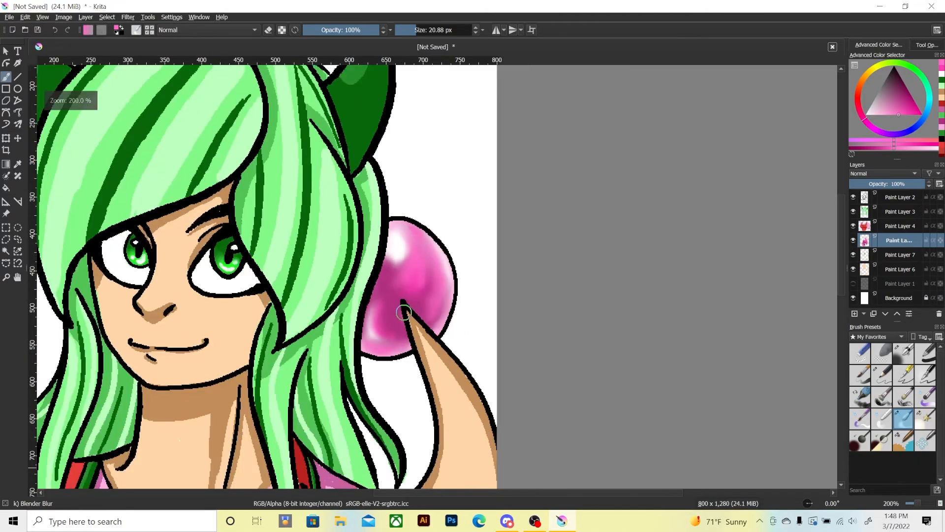
{"action": "key", "text": "ctrl+plus"}
{"action": "key", "text": "ctrl+plus"}
{"action": "key", "text": "ctrl+plus"}
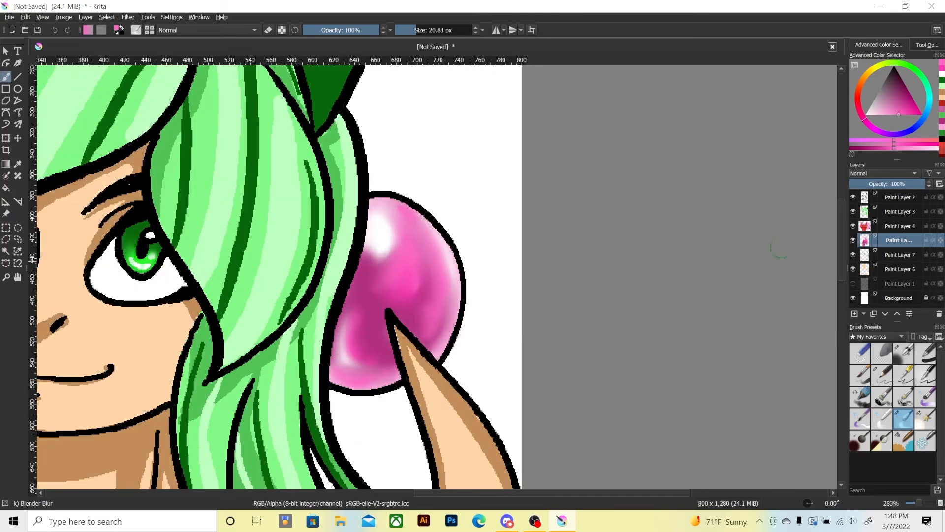
{"action": "left_click", "coordinate": [866, 117]}
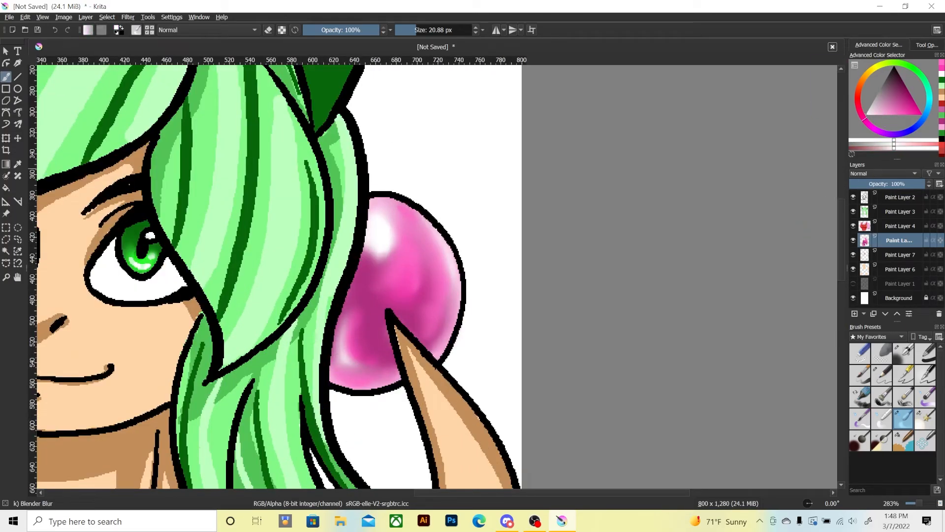
{"action": "left_click", "coordinate": [903, 440]}
{"action": "mouse_move", "coordinate": [421, 220]}
{"action": "left_mouse_down"}
{"action": "mouse_move", "coordinate": [439, 240]}
{"action": "mouse_move", "coordinate": [456, 298]}
{"action": "left_mouse_up"}
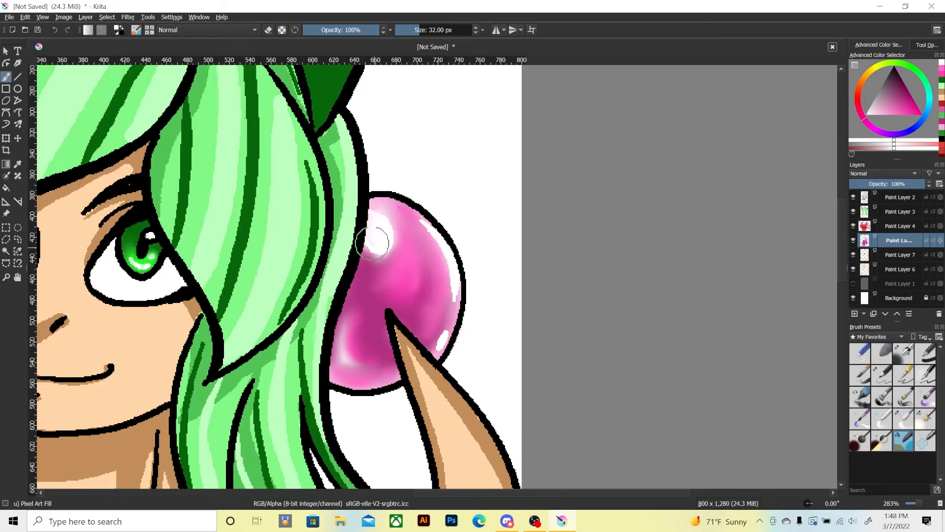
{"action": "mouse_move", "coordinate": [372, 242]}
{"action": "left_mouse_down"}
{"action": "mouse_move", "coordinate": [369, 216]}
{"action": "mouse_move", "coordinate": [377, 236]}
{"action": "left_mouse_up"}
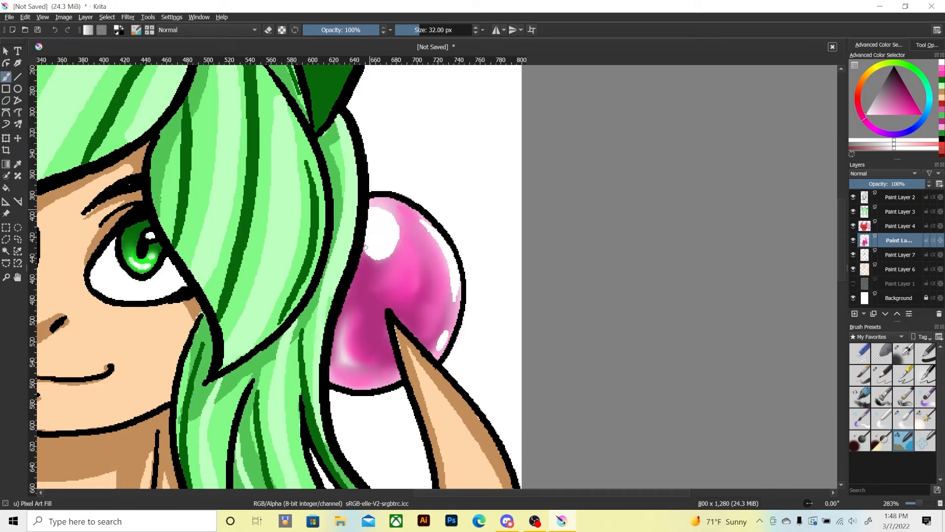
{"action": "left_click_drag", "start_coordinate": [371, 255], "coordinate": [392, 236]}
Add thin white highlights inside the orb's lower-left edge and brighten its right side with Adjust Dodge at 29.56 px.
{"action": "left_click_drag", "start_coordinate": [345, 322], "coordinate": [348, 360]}
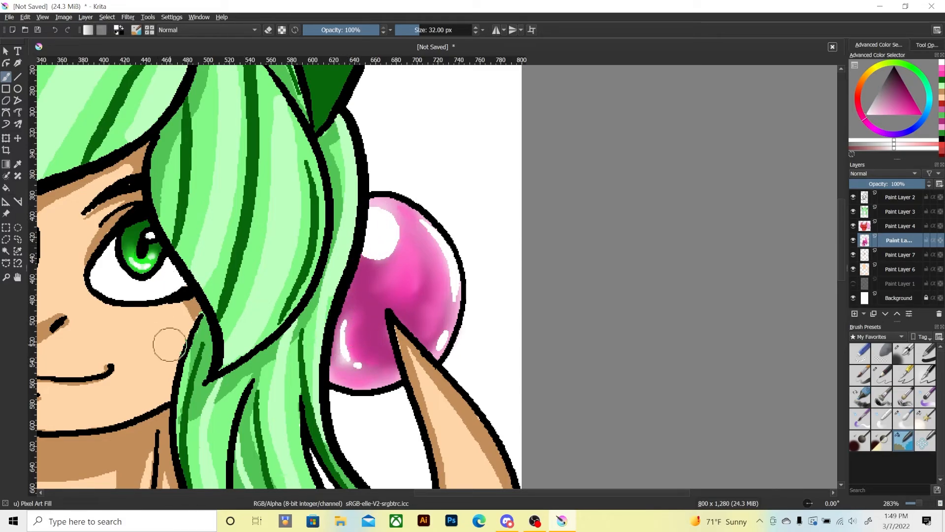
{"action": "key", "text": "ctrl+z"}
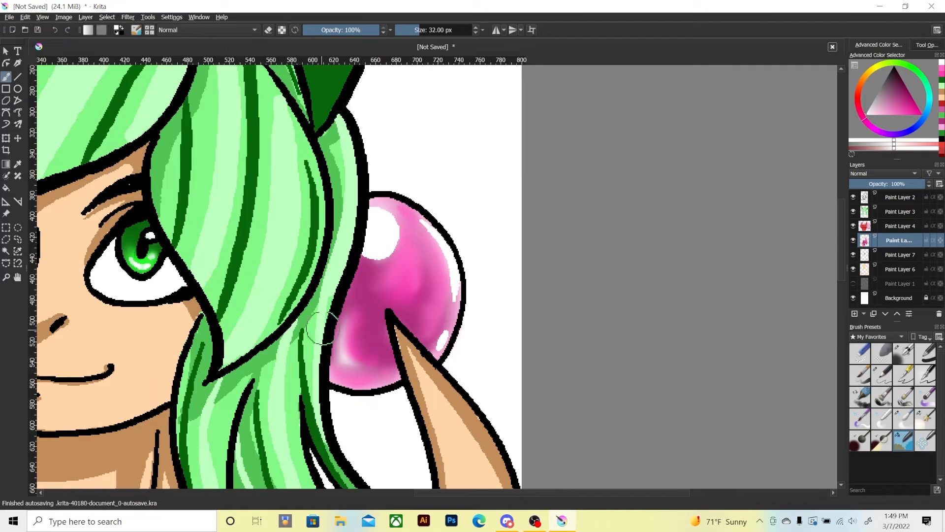
{"action": "left_click_drag", "start_coordinate": [343, 325], "coordinate": [348, 365]}
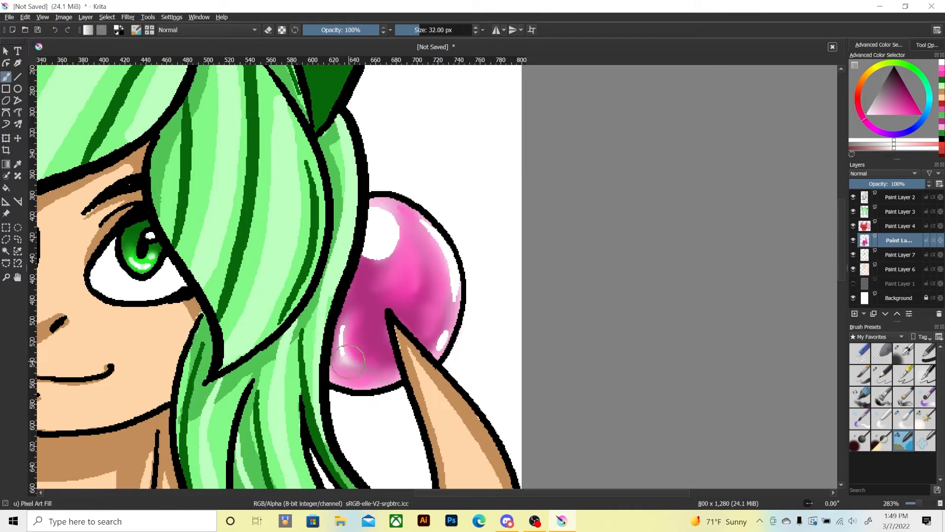
{"action": "left_click", "coordinate": [917, 426]}
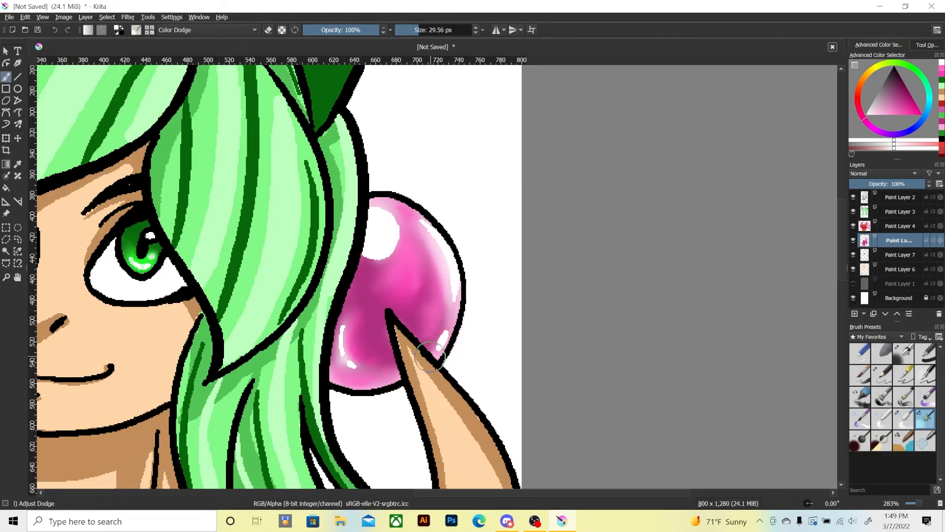
{"action": "mouse_move", "coordinate": [446, 307]}
{"action": "left_mouse_down"}
{"action": "mouse_move", "coordinate": [438, 345]}
{"action": "mouse_move", "coordinate": [443, 327]}
{"action": "mouse_move", "coordinate": [423, 231]}
{"action": "mouse_move", "coordinate": [384, 212]}
{"action": "mouse_move", "coordinate": [328, 352]}
{"action": "mouse_move", "coordinate": [340, 335]}
{"action": "mouse_move", "coordinate": [341, 347]}
{"action": "left_mouse_up"}
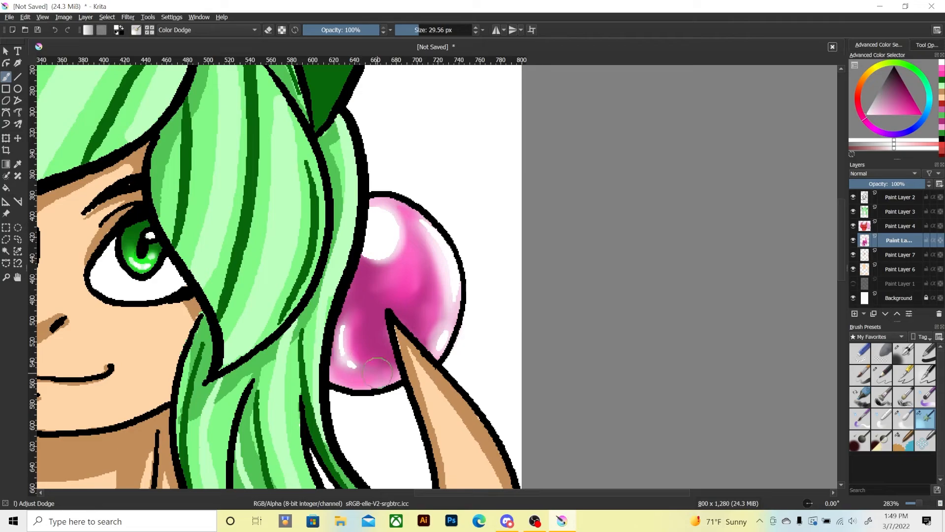
{"action": "left_click_drag", "start_coordinate": [883, 107], "coordinate": [891, 116]}
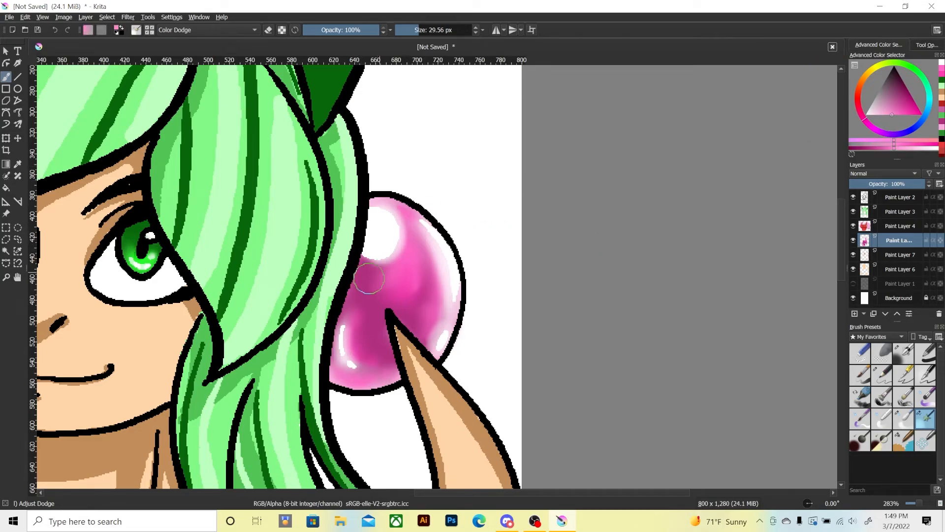
{"action": "mouse_move", "coordinate": [368, 278]}
{"action": "left_mouse_down"}
{"action": "mouse_move", "coordinate": [417, 320]}
{"action": "mouse_move", "coordinate": [418, 258]}
{"action": "mouse_move", "coordinate": [428, 311]}
{"action": "mouse_move", "coordinate": [414, 272]}
{"action": "mouse_move", "coordinate": [351, 323]}
{"action": "mouse_move", "coordinate": [366, 360]}
{"action": "mouse_move", "coordinate": [354, 304]}
{"action": "mouse_move", "coordinate": [347, 325]}
{"action": "mouse_move", "coordinate": [346, 317]}
{"action": "mouse_move", "coordinate": [361, 263]}
{"action": "mouse_move", "coordinate": [402, 248]}
{"action": "mouse_move", "coordinate": [398, 263]}
{"action": "mouse_move", "coordinate": [391, 207]}
{"action": "mouse_move", "coordinate": [357, 266]}
{"action": "mouse_move", "coordinate": [402, 257]}
{"action": "mouse_move", "coordinate": [366, 274]}
{"action": "mouse_move", "coordinate": [395, 210]}
{"action": "mouse_move", "coordinate": [383, 272]}
{"action": "mouse_move", "coordinate": [356, 267]}
{"action": "mouse_move", "coordinate": [363, 196]}
{"action": "left_mouse_up"}
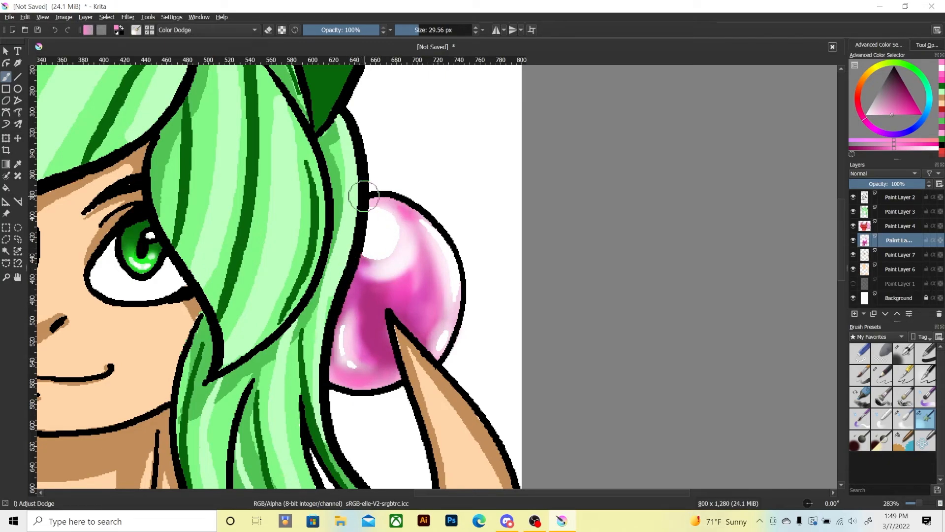
{"action": "key", "text": "ctrl+z"}
{"action": "key", "text": "ctrl+z"}
{"action": "key", "text": "ctrl+z"}
{"action": "key", "text": "ctrl+z"}
{"action": "key", "text": "ctrl+z"}
{"action": "key", "text": "ctrl+z"}
{"action": "key", "text": "ctrl+z"}
{"action": "key", "text": "ctrl+z"}
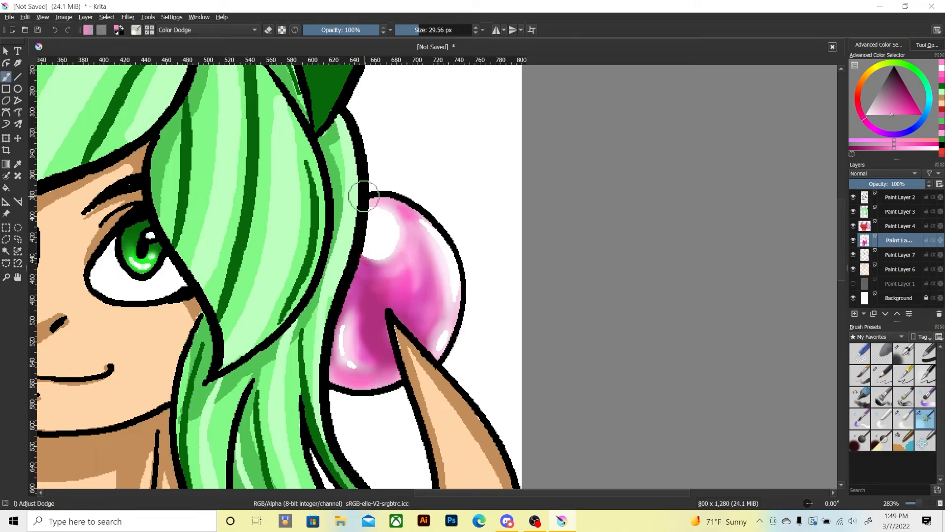
{"action": "key", "text": "ctrl+z"}
{"action": "key", "text": "ctrl+z"}
{"action": "key", "text": "ctrl+z"}
{"action": "key", "text": "ctrl+z"}
{"action": "key", "text": "ctrl+z"}
{"action": "key", "text": "ctrl+z"}
{"action": "key", "text": "ctrl+z"}
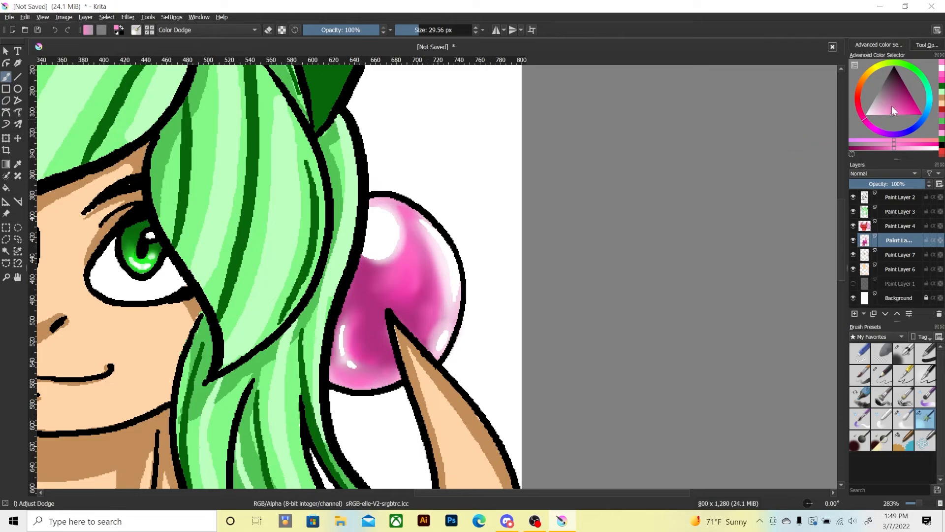
Brighten the orb's upper middle, right side, bottom rim and left edge in pink with Adjust Dodge at 17.76 px.
{"action": "left_click_drag", "start_coordinate": [894, 109], "coordinate": [899, 120]}
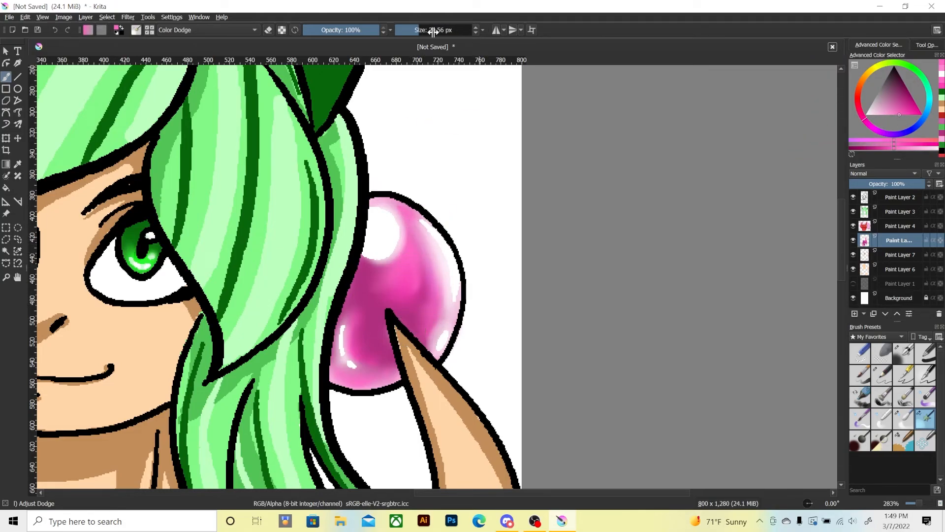
{"action": "mouse_move", "coordinate": [416, 234]}
{"action": "left_mouse_down"}
{"action": "mouse_move", "coordinate": [431, 305]}
{"action": "mouse_move", "coordinate": [406, 221]}
{"action": "mouse_move", "coordinate": [432, 296]}
{"action": "mouse_move", "coordinate": [417, 230]}
{"action": "mouse_move", "coordinate": [435, 281]}
{"action": "mouse_move", "coordinate": [408, 242]}
{"action": "mouse_move", "coordinate": [405, 333]}
{"action": "mouse_move", "coordinate": [403, 260]}
{"action": "mouse_move", "coordinate": [393, 315]}
{"action": "left_mouse_up"}
{"action": "key", "text": "ctrl+z"}
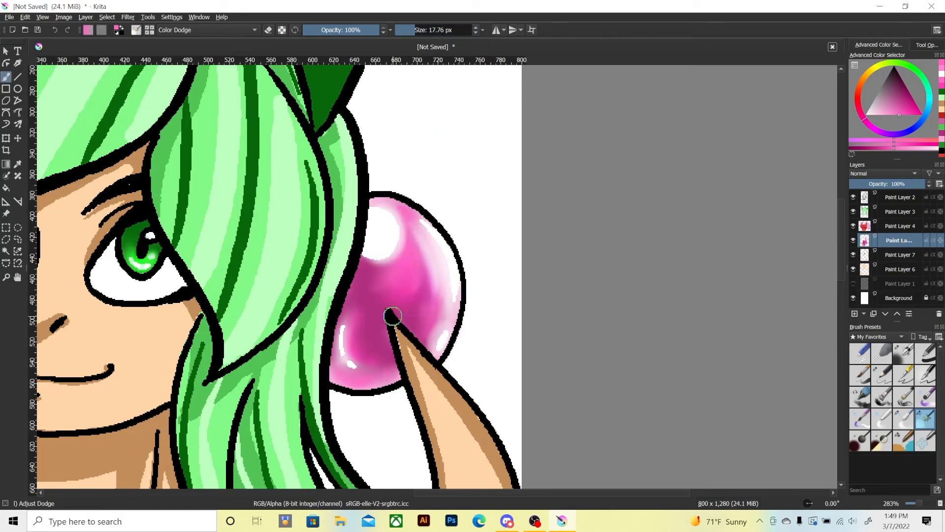
{"action": "mouse_move", "coordinate": [419, 237]}
{"action": "left_mouse_down"}
{"action": "mouse_move", "coordinate": [425, 294]}
{"action": "mouse_move", "coordinate": [440, 298]}
{"action": "left_mouse_up"}
{"action": "key", "text": "ctrl+z"}
{"action": "key", "text": "ctrl+z"}
{"action": "key", "text": "ctrl+z"}
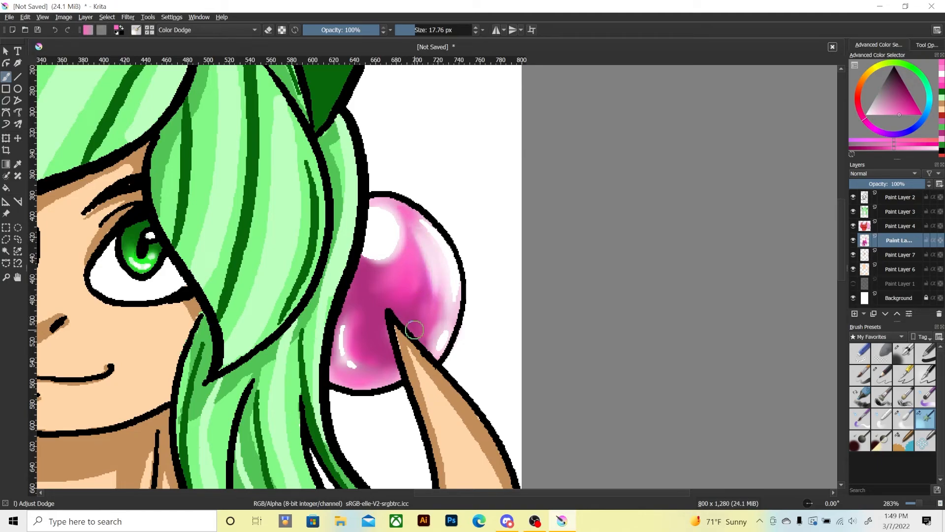
{"action": "mouse_move", "coordinate": [417, 239]}
{"action": "left_mouse_down"}
{"action": "mouse_move", "coordinate": [421, 289]}
{"action": "mouse_move", "coordinate": [411, 238]}
{"action": "mouse_move", "coordinate": [421, 285]}
{"action": "mouse_move", "coordinate": [402, 273]}
{"action": "mouse_move", "coordinate": [406, 253]}
{"action": "mouse_move", "coordinate": [368, 270]}
{"action": "mouse_move", "coordinate": [399, 263]}
{"action": "mouse_move", "coordinate": [404, 205]}
{"action": "mouse_move", "coordinate": [403, 275]}
{"action": "mouse_move", "coordinate": [421, 282]}
{"action": "mouse_move", "coordinate": [421, 324]}
{"action": "mouse_move", "coordinate": [431, 310]}
{"action": "mouse_move", "coordinate": [423, 333]}
{"action": "left_mouse_up"}
{"action": "mouse_move", "coordinate": [337, 308]}
{"action": "left_mouse_down"}
{"action": "mouse_move", "coordinate": [367, 269]}
{"action": "mouse_move", "coordinate": [349, 304]}
{"action": "mouse_move", "coordinate": [362, 357]}
{"action": "mouse_move", "coordinate": [355, 331]}
{"action": "mouse_move", "coordinate": [366, 355]}
{"action": "mouse_move", "coordinate": [386, 360]}
{"action": "mouse_move", "coordinate": [350, 374]}
{"action": "mouse_move", "coordinate": [384, 377]}
{"action": "mouse_move", "coordinate": [338, 372]}
{"action": "mouse_move", "coordinate": [378, 373]}
{"action": "mouse_move", "coordinate": [356, 382]}
{"action": "mouse_move", "coordinate": [371, 374]}
{"action": "mouse_move", "coordinate": [340, 373]}
{"action": "mouse_move", "coordinate": [373, 379]}
{"action": "mouse_move", "coordinate": [374, 370]}
{"action": "mouse_move", "coordinate": [364, 375]}
{"action": "mouse_move", "coordinate": [330, 344]}
{"action": "left_mouse_up"}
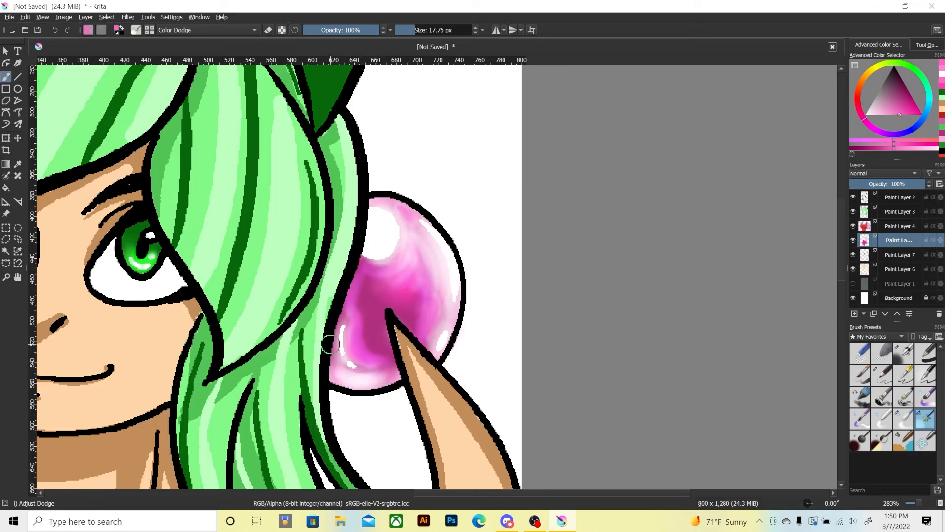
Smooth the brightened pink and magenta areas of the orb with the Blender Blur brush at 20.88 px.
{"action": "left_click", "coordinate": [903, 419]}
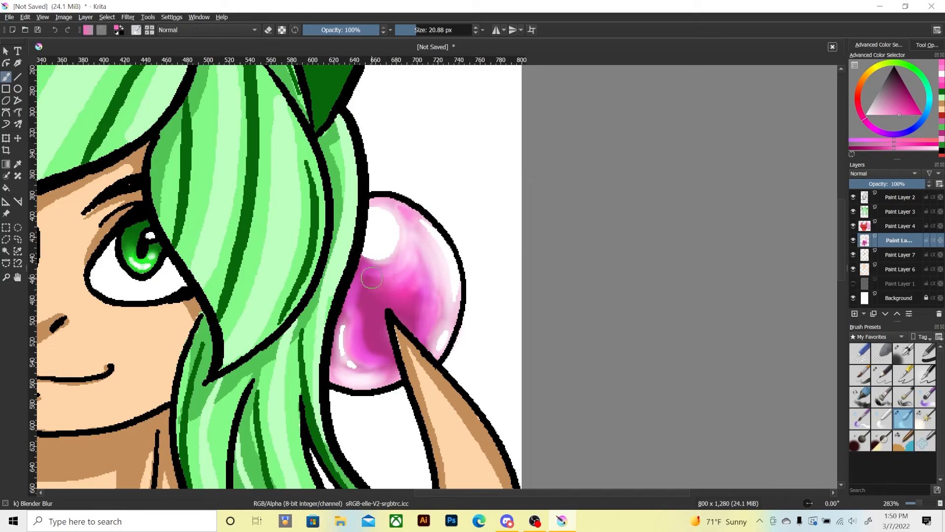
{"action": "mouse_move", "coordinate": [401, 281]}
{"action": "left_mouse_down"}
{"action": "mouse_move", "coordinate": [412, 266]}
{"action": "mouse_move", "coordinate": [411, 319]}
{"action": "mouse_move", "coordinate": [420, 263]}
{"action": "mouse_move", "coordinate": [434, 276]}
{"action": "mouse_move", "coordinate": [411, 244]}
{"action": "mouse_move", "coordinate": [395, 281]}
{"action": "mouse_move", "coordinate": [415, 248]}
{"action": "mouse_move", "coordinate": [403, 268]}
{"action": "mouse_move", "coordinate": [393, 204]}
{"action": "mouse_move", "coordinate": [407, 272]}
{"action": "left_mouse_up"}
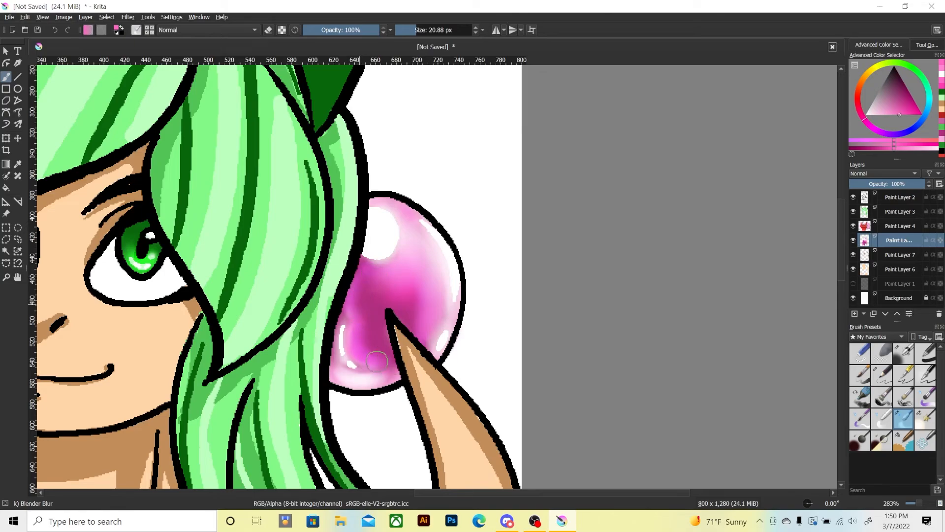
{"action": "mouse_move", "coordinate": [362, 320]}
{"action": "left_mouse_down"}
{"action": "mouse_move", "coordinate": [332, 363]}
{"action": "mouse_move", "coordinate": [360, 381]}
{"action": "mouse_move", "coordinate": [368, 378]}
{"action": "mouse_move", "coordinate": [352, 340]}
{"action": "mouse_move", "coordinate": [369, 355]}
{"action": "left_mouse_up"}
{"action": "mouse_move", "coordinate": [356, 296]}
{"action": "left_mouse_down"}
{"action": "mouse_move", "coordinate": [369, 279]}
{"action": "mouse_move", "coordinate": [357, 279]}
{"action": "mouse_move", "coordinate": [396, 263]}
{"action": "left_mouse_up"}
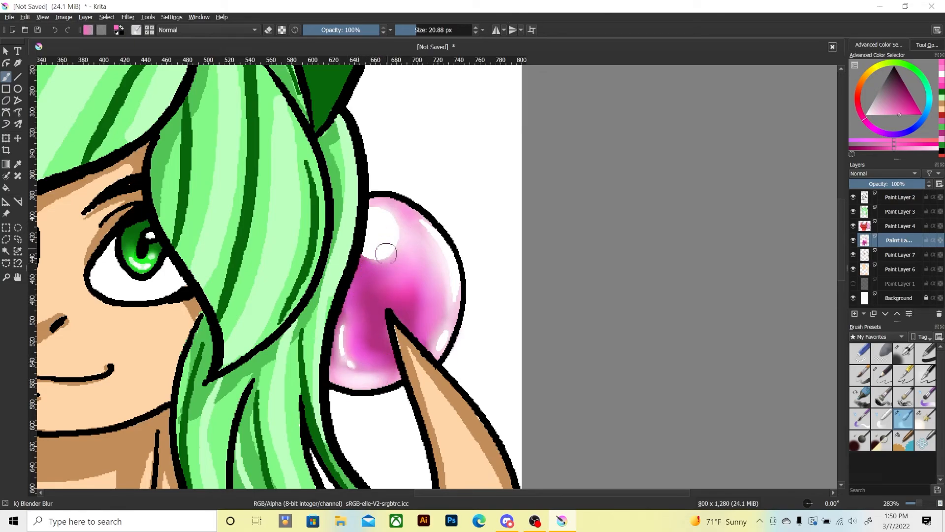
Lighten the orb's dark centre and left-centre with darker magenta strokes using Adjust Dodge at 17.76 px.
{"action": "key", "text": "ctrl+minus"}
{"action": "key", "text": "ctrl+minus"}
{"action": "key", "text": "ctrl+minus"}
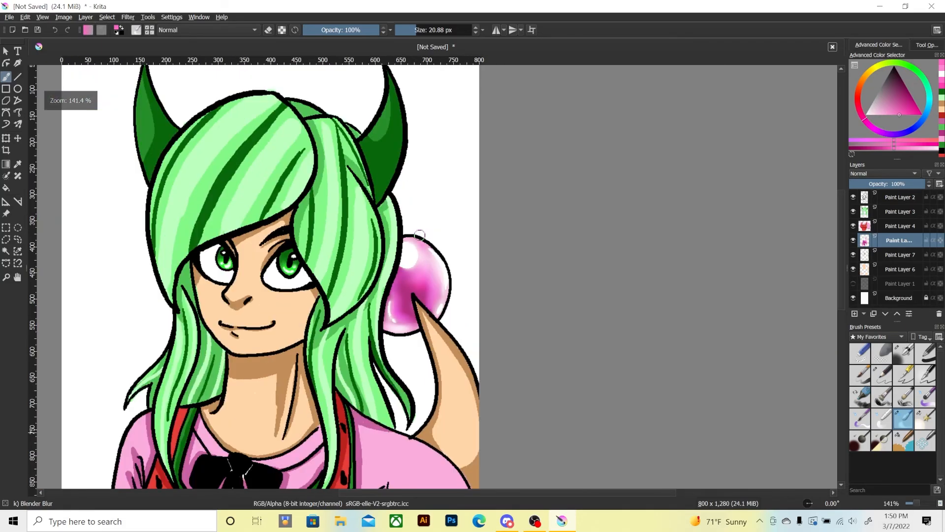
{"action": "key", "text": "ctrl+plus"}
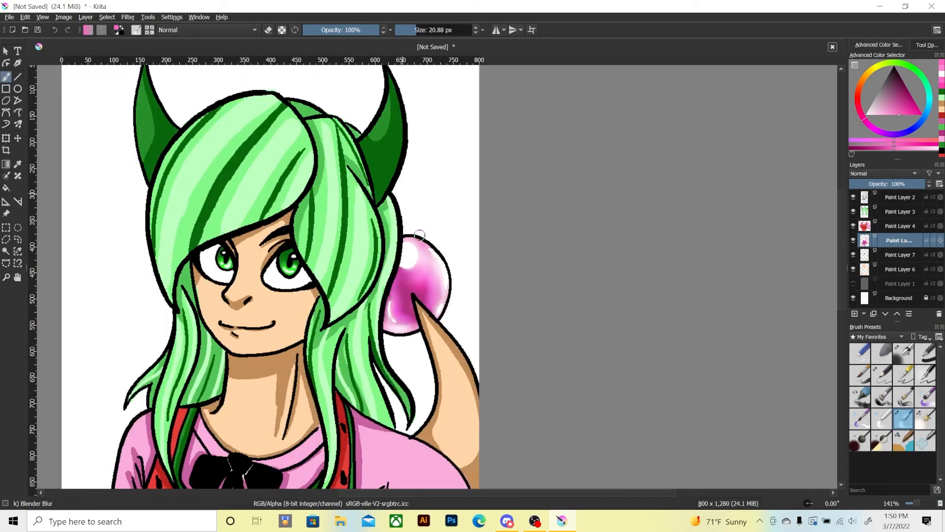
{"action": "key", "text": "ctrl+plus"}
{"action": "key", "text": "ctrl+plus"}
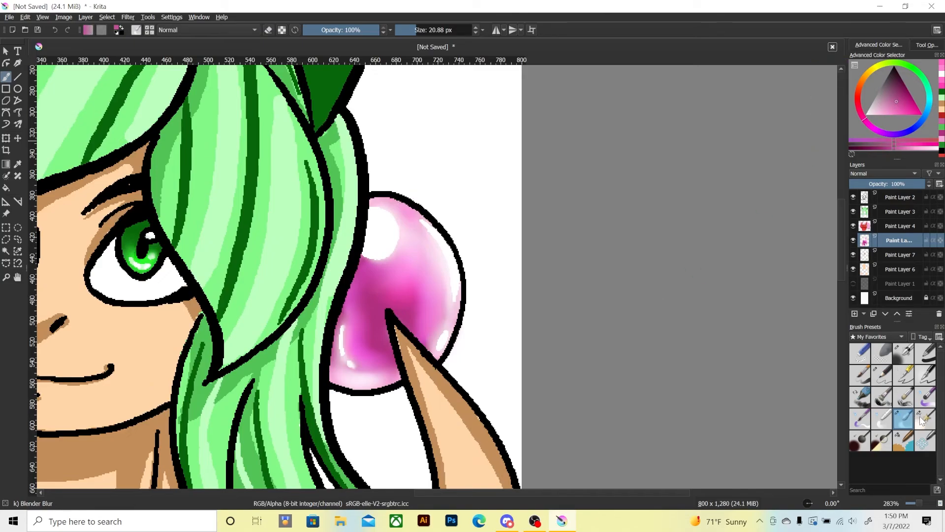
{"action": "left_click", "coordinate": [881, 441]}
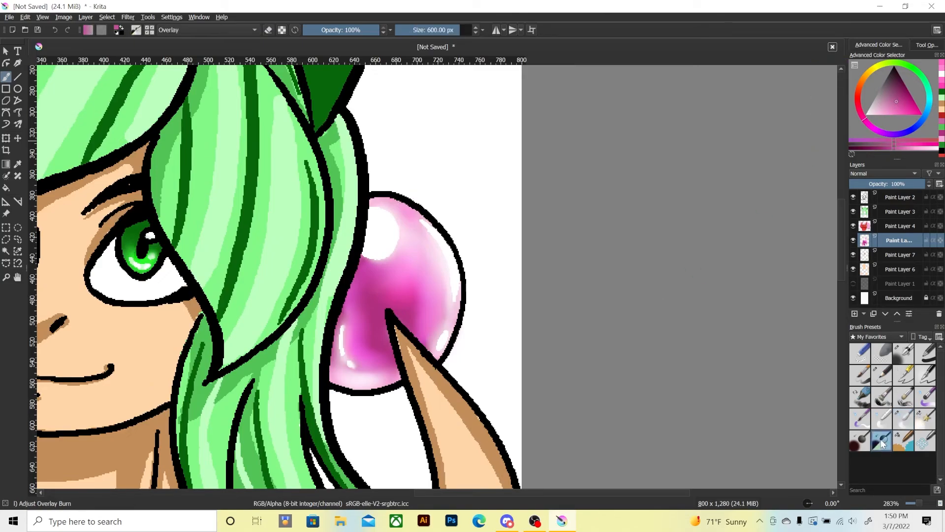
{"action": "left_click", "coordinate": [924, 418]}
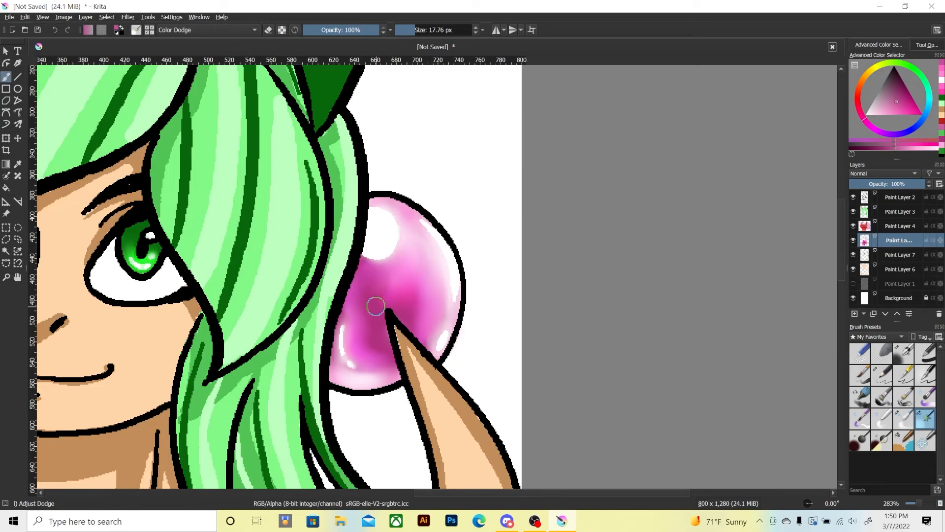
{"action": "mouse_move", "coordinate": [409, 294]}
{"action": "left_mouse_down"}
{"action": "mouse_move", "coordinate": [416, 260]}
{"action": "mouse_move", "coordinate": [427, 313]}
{"action": "mouse_move", "coordinate": [415, 249]}
{"action": "left_mouse_up"}
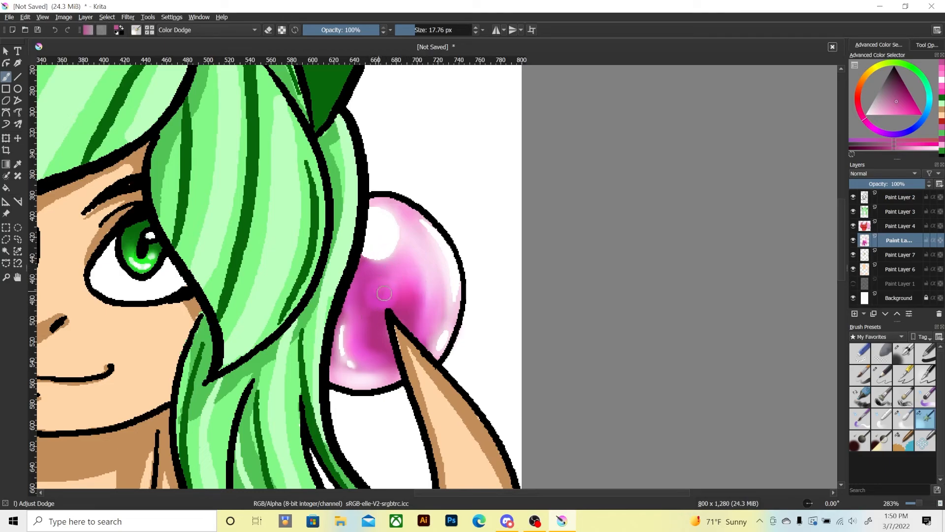
{"action": "left_click_drag", "start_coordinate": [373, 284], "coordinate": [371, 346]}
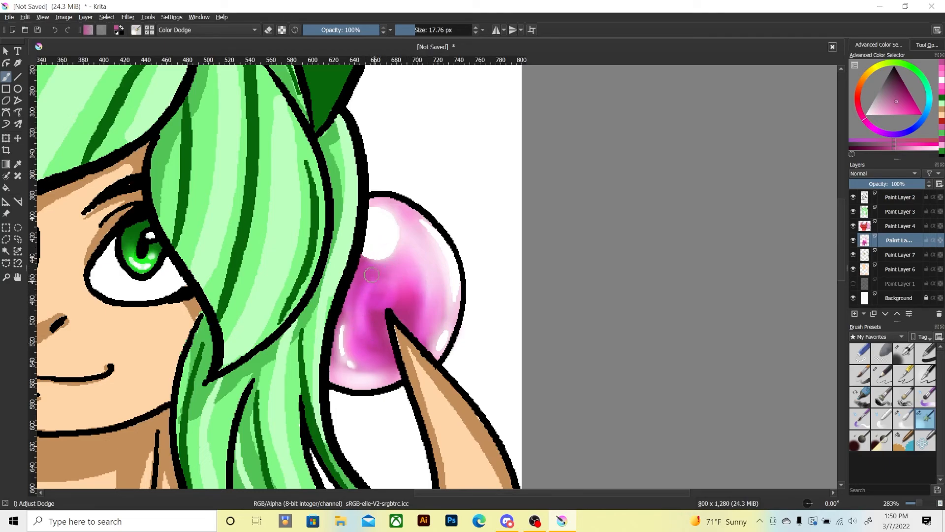
{"action": "mouse_move", "coordinate": [367, 292]}
{"action": "left_mouse_down"}
{"action": "mouse_move", "coordinate": [370, 345]}
{"action": "mouse_move", "coordinate": [374, 278]}
{"action": "mouse_move", "coordinate": [362, 304]}
{"action": "left_mouse_up"}
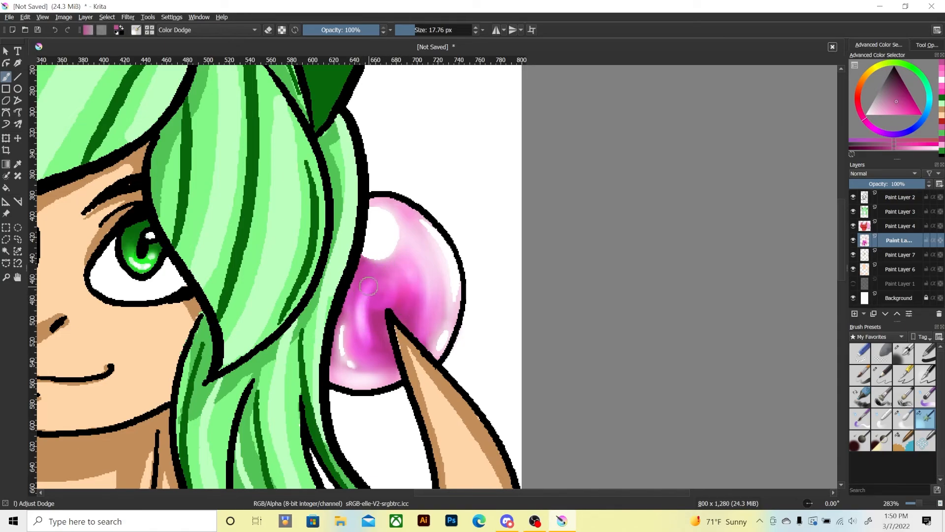
{"action": "mouse_move", "coordinate": [371, 286]}
{"action": "left_mouse_down"}
{"action": "mouse_move", "coordinate": [377, 335]}
{"action": "mouse_move", "coordinate": [364, 340]}
{"action": "left_mouse_up"}
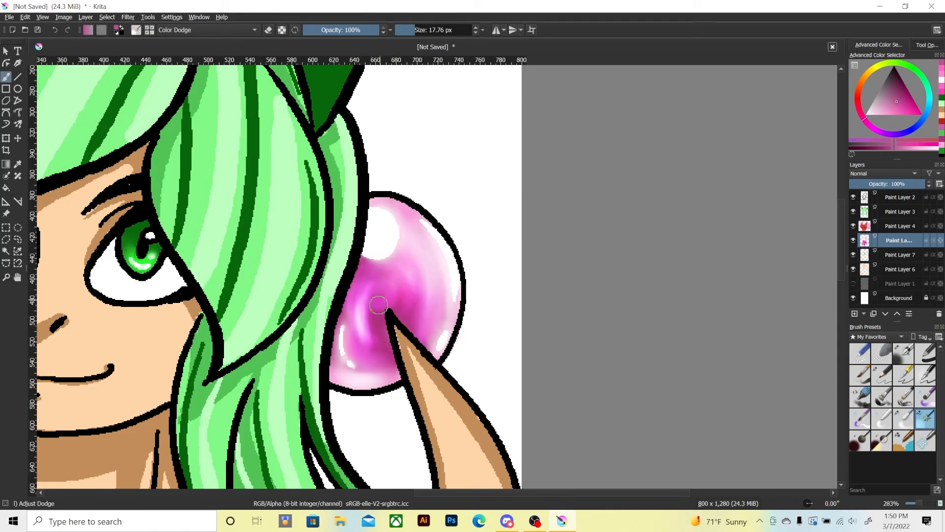
{"action": "mouse_move", "coordinate": [378, 305]}
{"action": "left_mouse_down"}
{"action": "mouse_move", "coordinate": [386, 287]}
{"action": "mouse_move", "coordinate": [411, 314]}
{"action": "left_mouse_up"}
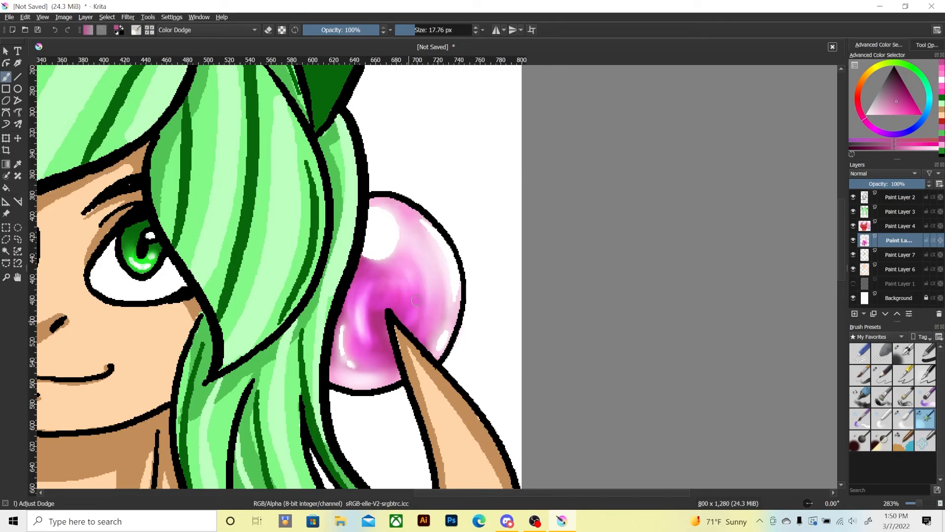
Touch up the orb's magenta area with Adjust Dodge at 17.76 px and check the orb against the whole drawing.
{"action": "left_click_drag", "start_coordinate": [403, 254], "coordinate": [408, 232]}
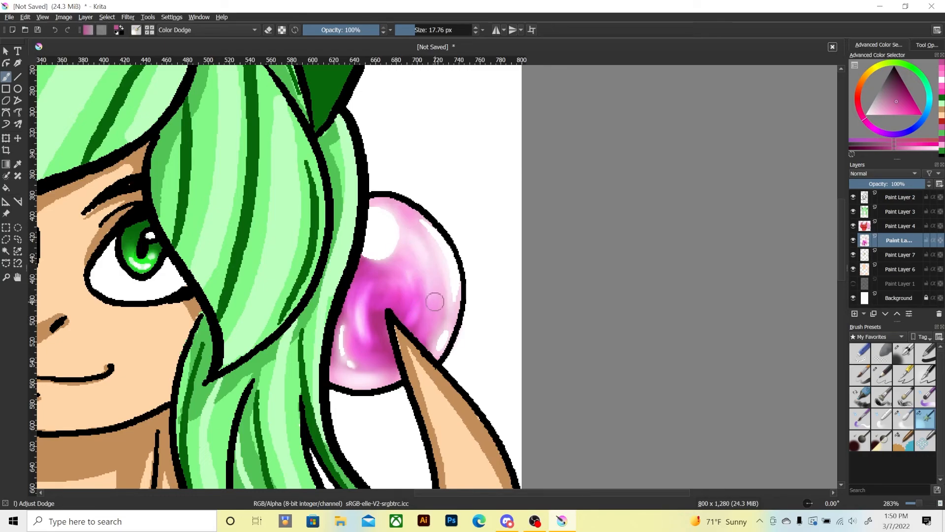
{"action": "key", "text": "1"}
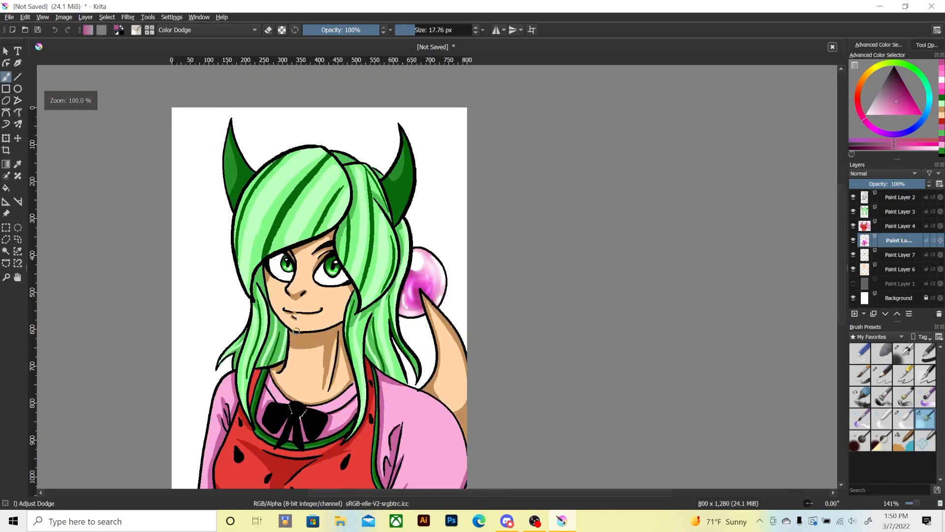
{"action": "key", "text": "plus"}
{"action": "key", "text": "plus"}
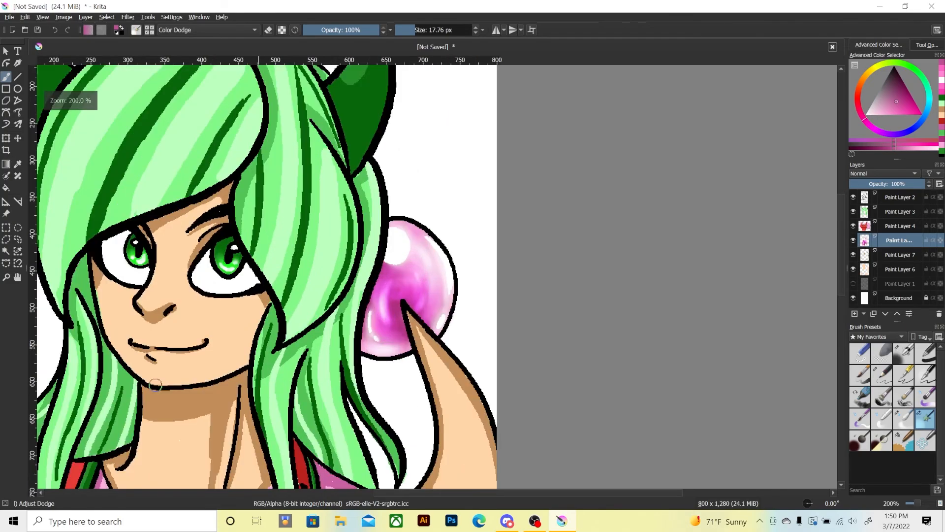
{"action": "key", "text": "plus"}
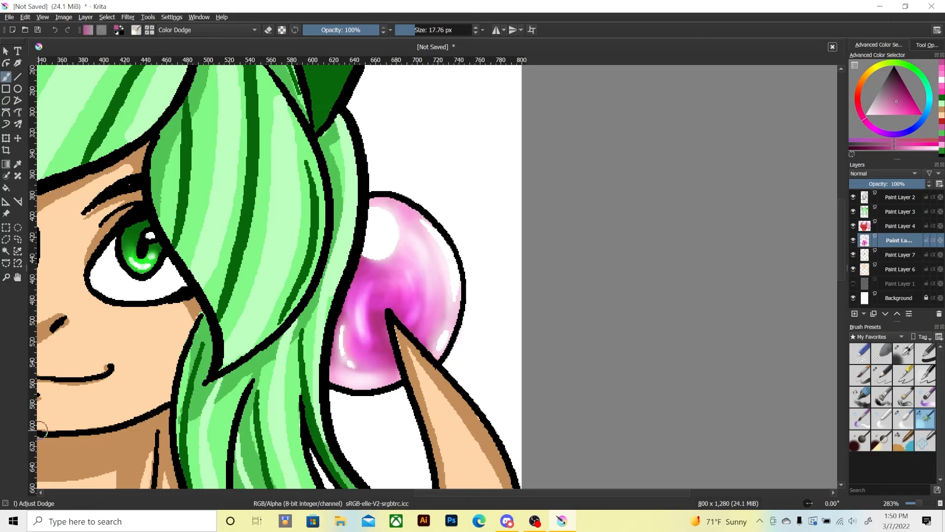
{"action": "key", "text": "minus"}
{"action": "key", "text": "minus"}
{"action": "key", "text": "minus"}
{"action": "key", "text": "minus"}
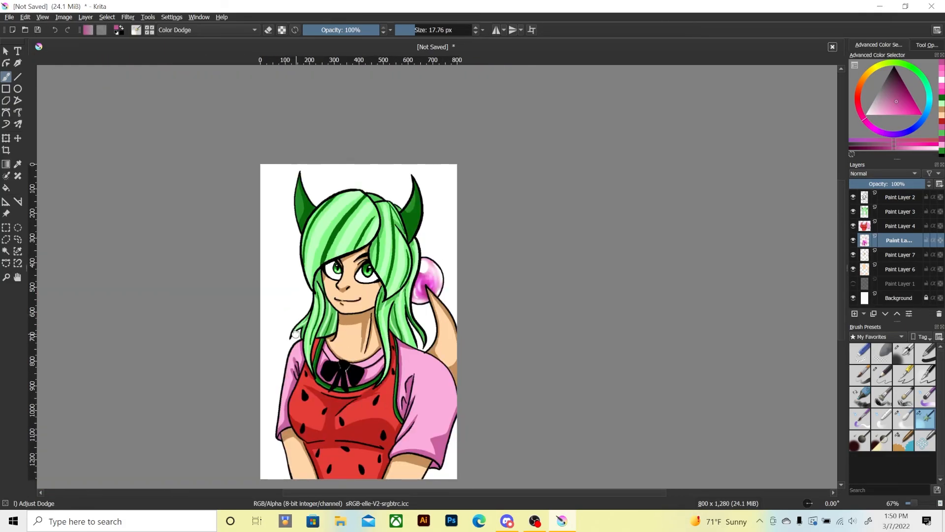
{"action": "left_click_drag", "start_coordinate": [296, 334], "coordinate": [309, 322]}
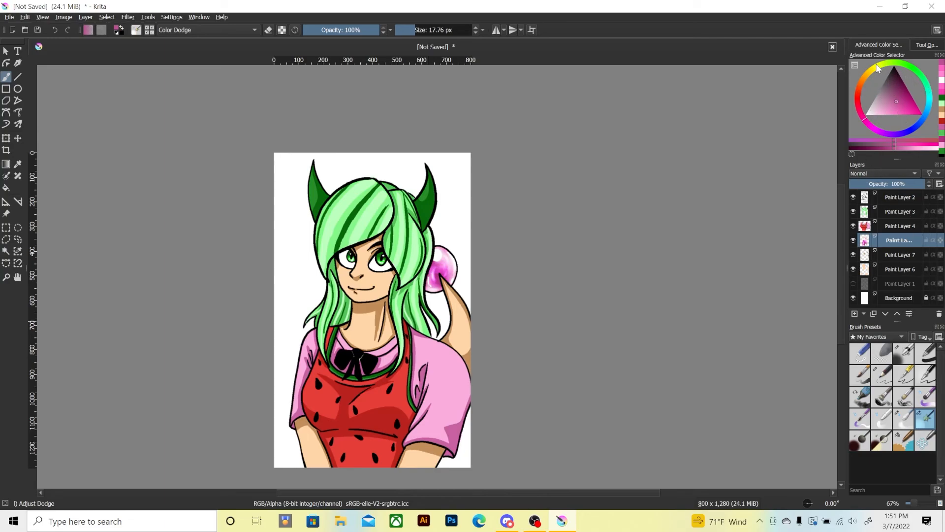
Choose pale yellow and the Basic-1 brush at 358.13 px, and add a new paint layer beneath the character for the background.
{"action": "left_click", "coordinate": [875, 66]}
{"action": "left_click_drag", "start_coordinate": [879, 102], "coordinate": [889, 118]}
{"action": "left_click", "coordinate": [883, 112]}
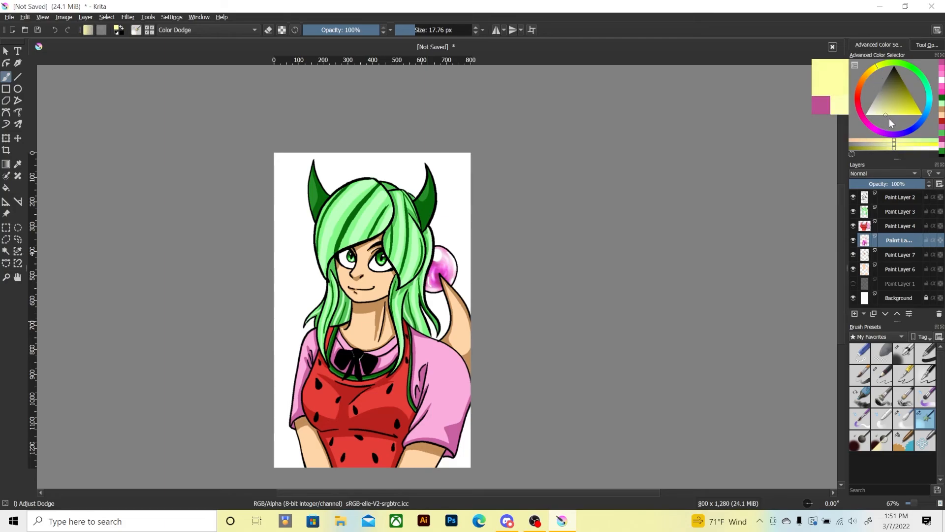
{"action": "left_click", "coordinate": [925, 354]}
{"action": "left_click_drag", "start_coordinate": [422, 30], "coordinate": [449, 39]}
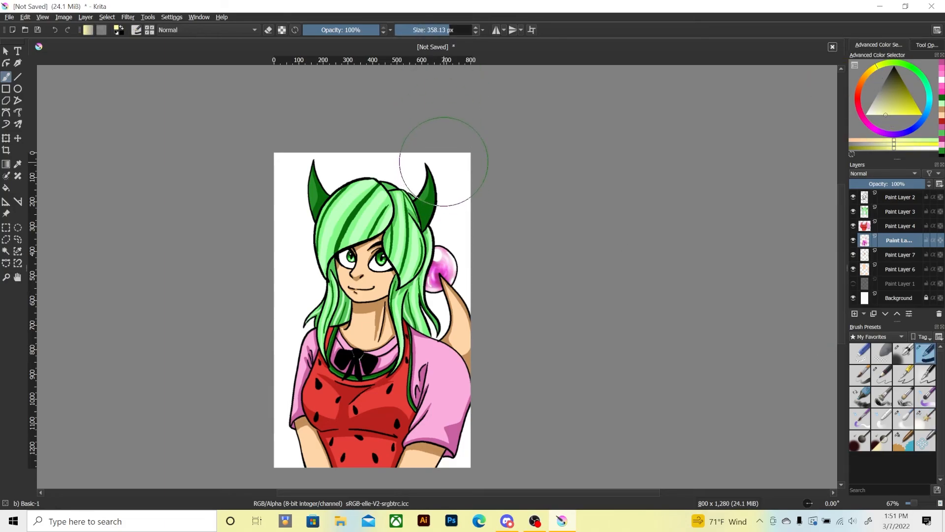
{"action": "mouse_move", "coordinate": [444, 159]}
{"action": "left_mouse_down"}
{"action": "mouse_move", "coordinate": [307, 155]}
{"action": "mouse_move", "coordinate": [298, 200]}
{"action": "left_mouse_up"}
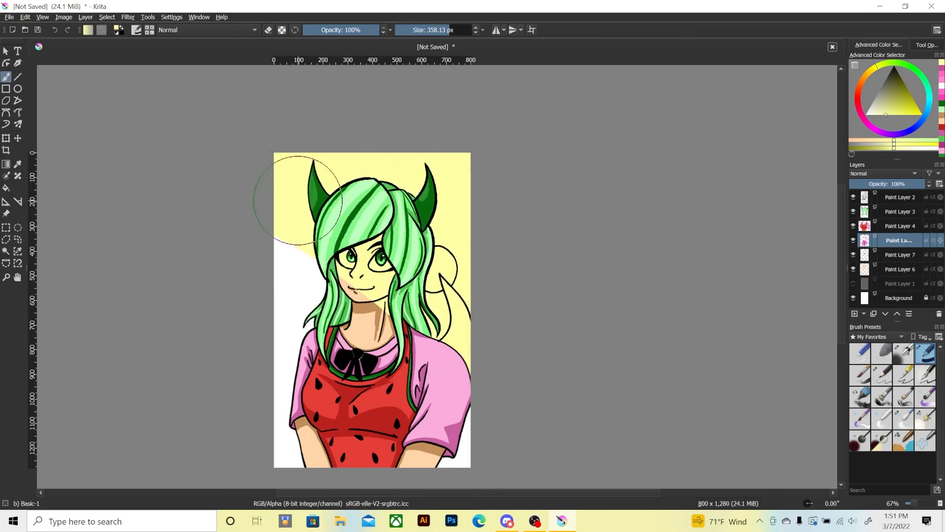
{"action": "key", "text": "ctrl+z"}
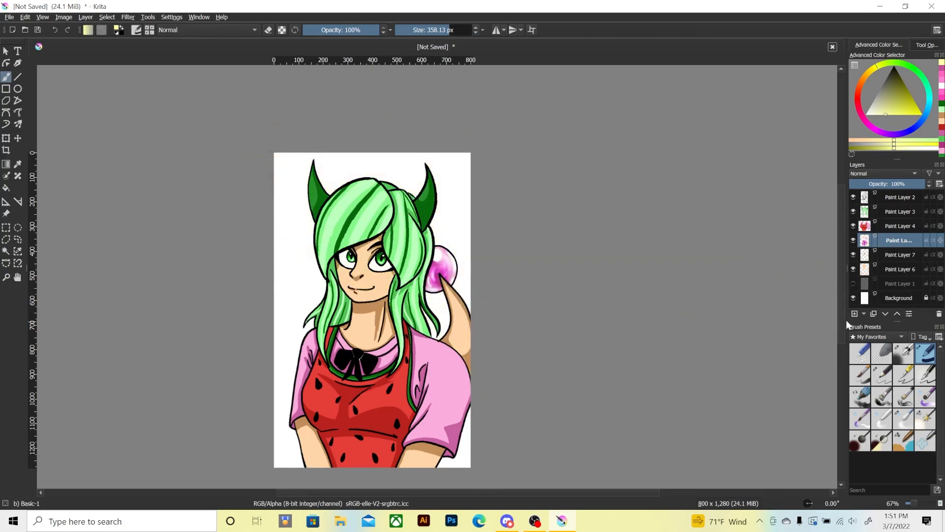
{"action": "left_click", "coordinate": [884, 285]}
{"action": "left_click", "coordinate": [854, 314]}
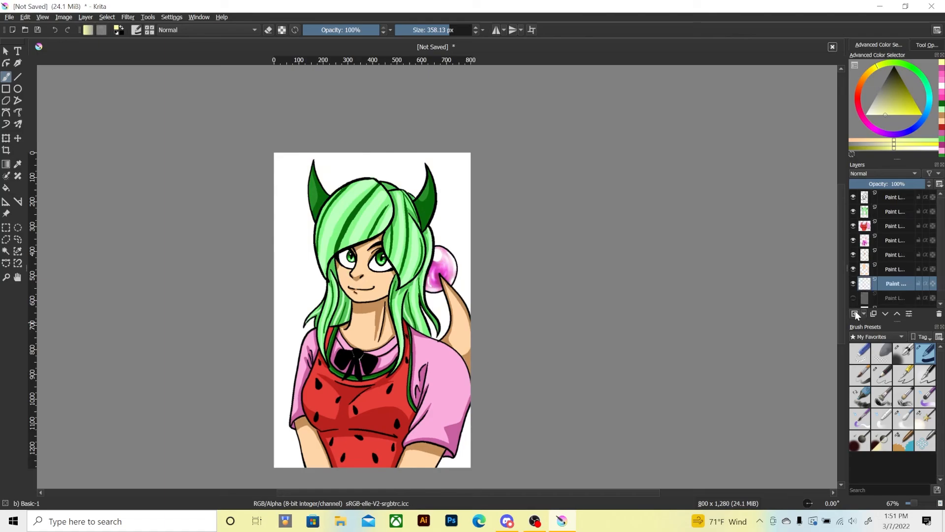
Try covering the whole background in pale yellow at 358.13 px, inspect it around the character, and clear the layer.
{"action": "mouse_move", "coordinate": [468, 140]}
{"action": "left_mouse_down"}
{"action": "mouse_move", "coordinate": [507, 255]}
{"action": "mouse_move", "coordinate": [507, 351]}
{"action": "mouse_move", "coordinate": [315, 200]}
{"action": "mouse_move", "coordinate": [193, 224]}
{"action": "mouse_move", "coordinate": [179, 310]}
{"action": "mouse_move", "coordinate": [249, 447]}
{"action": "left_mouse_up"}
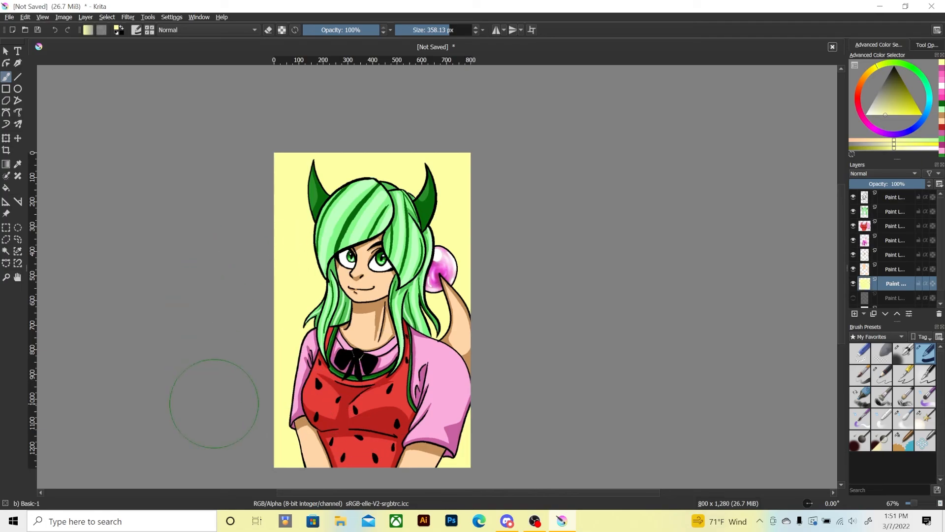
{"action": "key", "text": "plus"}
{"action": "key", "text": "plus"}
{"action": "key", "text": "plus"}
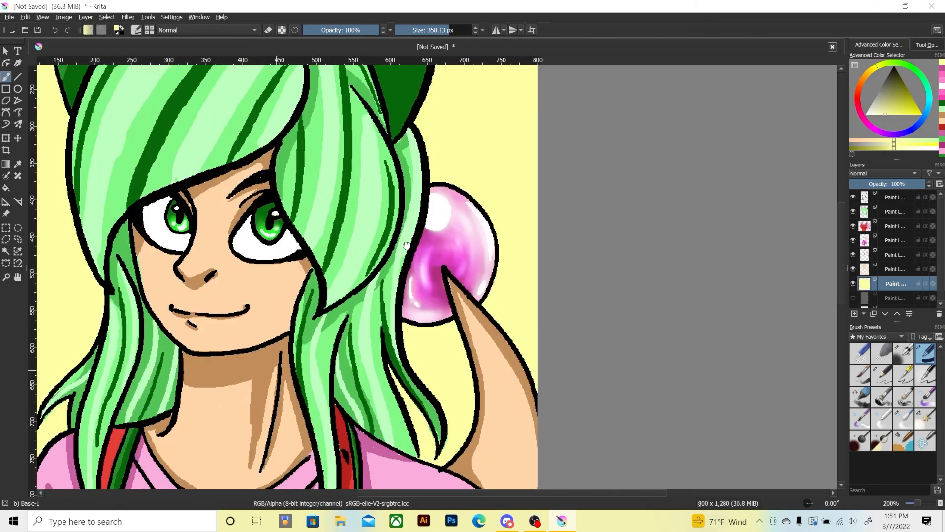
{"action": "left_click_drag", "start_coordinate": [406, 246], "coordinate": [528, 128]}
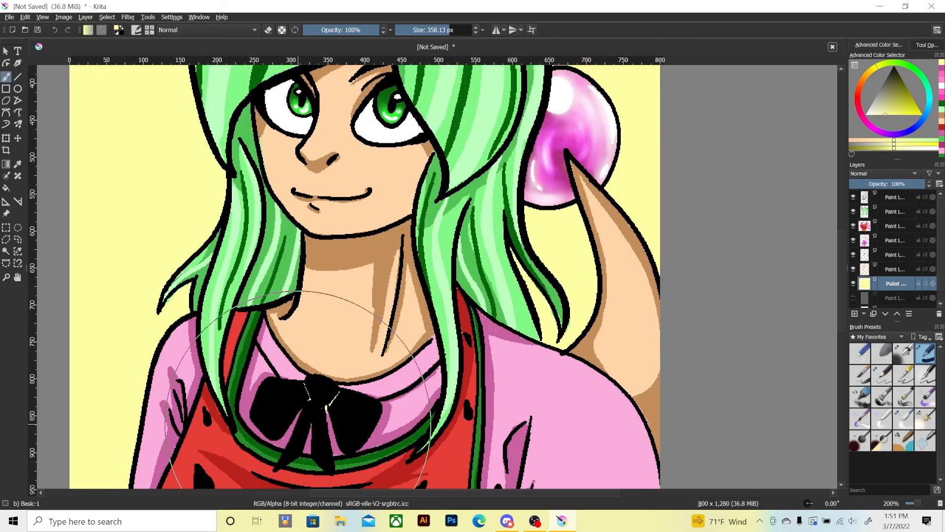
{"action": "key", "text": "Delete"}
{"action": "key", "text": "minus"}
{"action": "key", "text": "minus"}
{"action": "key", "text": "minus"}
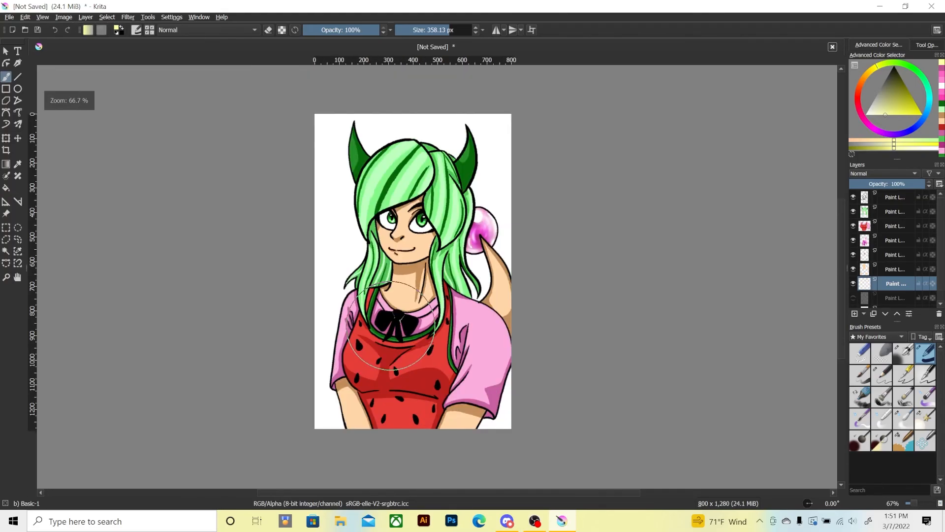
Try repainting the pale yellow background with broad strokes and clear the layer again.
{"action": "mouse_move", "coordinate": [306, 339]}
{"action": "left_mouse_down"}
{"action": "mouse_move", "coordinate": [345, 429]}
{"action": "mouse_move", "coordinate": [489, 414]}
{"action": "left_mouse_up"}
{"action": "mouse_move", "coordinate": [291, 348]}
{"action": "left_mouse_down"}
{"action": "mouse_move", "coordinate": [333, 161]}
{"action": "mouse_move", "coordinate": [443, 134]}
{"action": "mouse_move", "coordinate": [492, 162]}
{"action": "mouse_move", "coordinate": [473, 273]}
{"action": "left_mouse_up"}
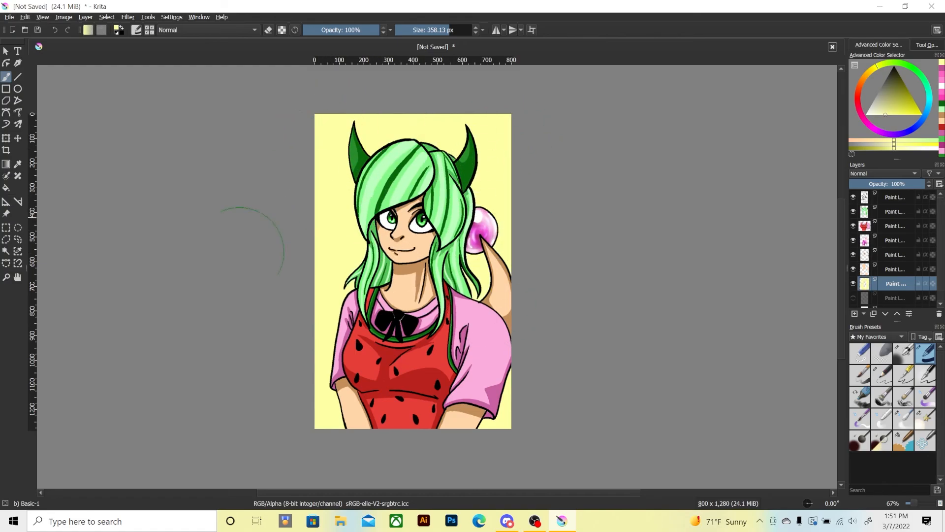
{"action": "key", "text": "Delete"}
{"action": "mouse_move", "coordinate": [492, 123]}
{"action": "left_mouse_down"}
{"action": "mouse_move", "coordinate": [517, 131]}
{"action": "mouse_move", "coordinate": [538, 196]}
{"action": "mouse_move", "coordinate": [515, 252]}
{"action": "left_mouse_up"}
{"action": "key", "text": "Delete"}
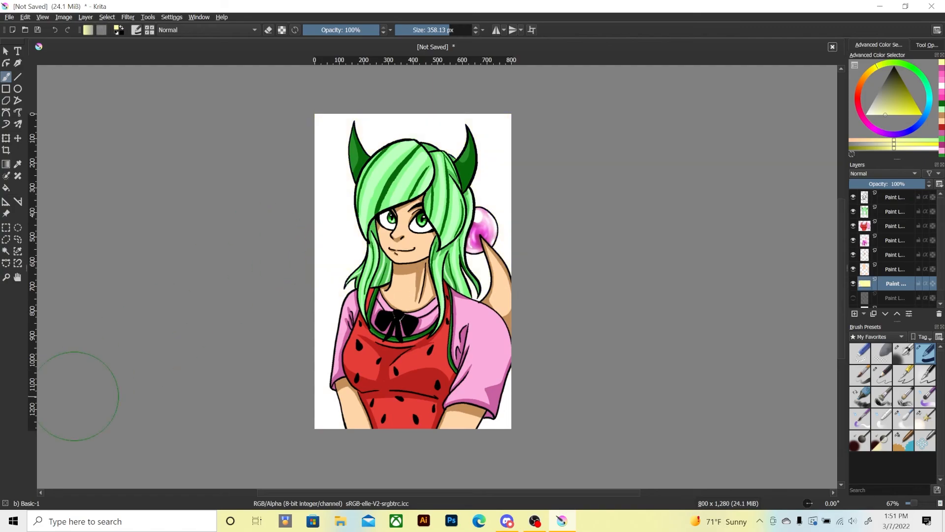
Paint the upper part of the background pale yellow with the Basic-1 brush at 1,000 px.
{"action": "left_click", "coordinate": [455, 31]}
{"action": "left_click_drag", "start_coordinate": [455, 31], "coordinate": [472, 31]}
{"action": "mouse_move", "coordinate": [485, 84]}
{"action": "left_mouse_down"}
{"action": "mouse_move", "coordinate": [506, 190]}
{"action": "mouse_move", "coordinate": [253, 84]}
{"action": "mouse_move", "coordinate": [517, 329]}
{"action": "mouse_move", "coordinate": [52, 332]}
{"action": "left_mouse_up"}
{"action": "key", "text": "ctrl+z"}
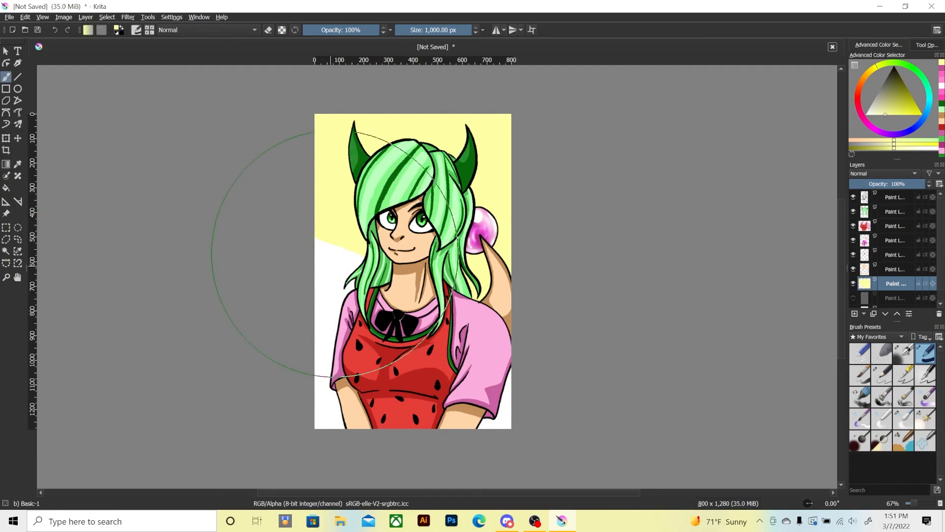
Try to cover the lower background at 1,000 px, check the coverage around the character, and undo the stroke.
{"action": "mouse_move", "coordinate": [317, 188]}
{"action": "left_mouse_down"}
{"action": "mouse_move", "coordinate": [287, 246]}
{"action": "mouse_move", "coordinate": [253, 498]}
{"action": "mouse_move", "coordinate": [329, 497]}
{"action": "mouse_move", "coordinate": [489, 369]}
{"action": "left_mouse_up"}
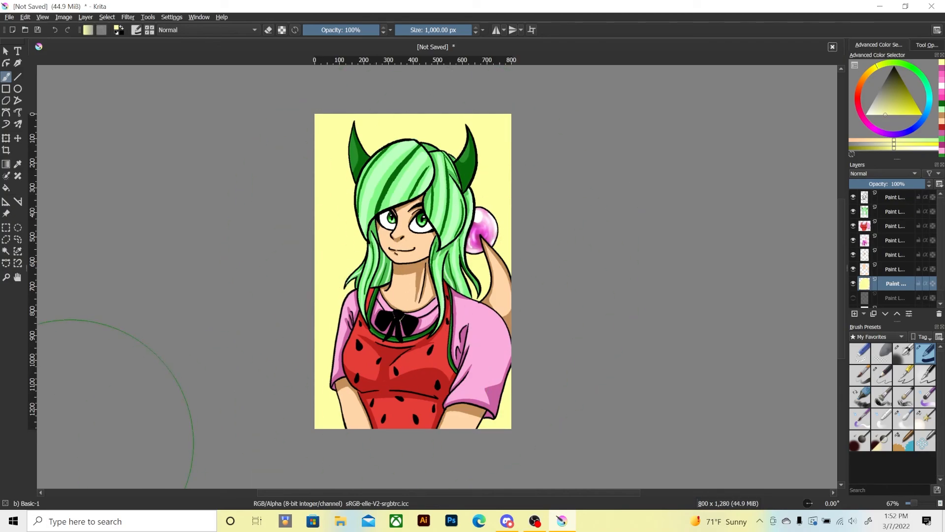
{"action": "key", "text": "ctrl+plus"}
{"action": "key", "text": "ctrl+plus"}
{"action": "key", "text": "ctrl+plus"}
{"action": "key", "text": "ctrl+minus"}
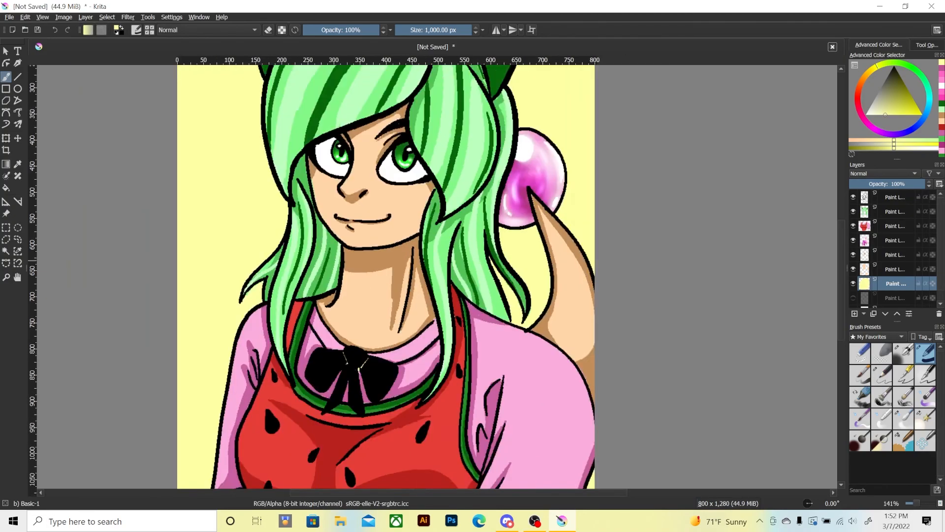
{"action": "key", "text": "ctrl+minus"}
{"action": "key", "text": "ctrl+minus"}
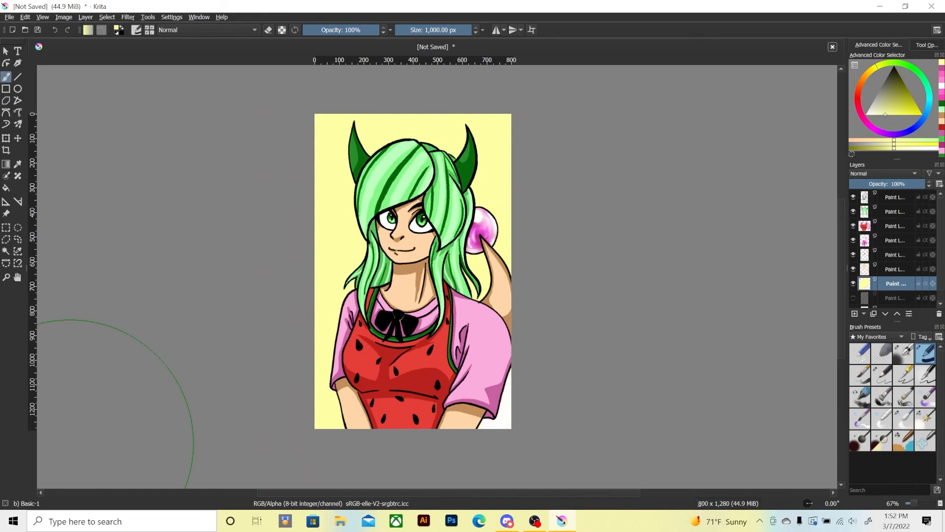
{"action": "key", "text": "ctrl+z"}
Cover the remaining white background in pale yellow with the Basic-1 brush at 403.80 px.
{"action": "left_click", "coordinate": [451, 30]}
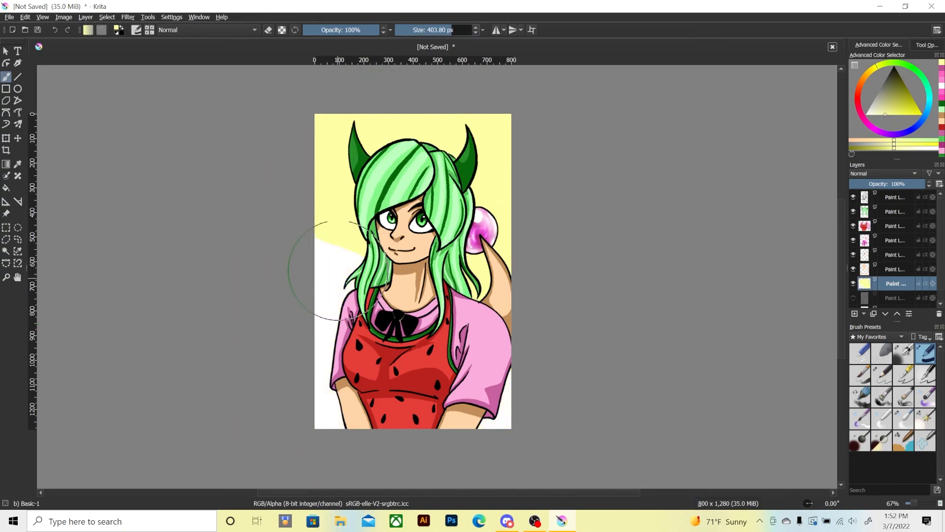
{"action": "mouse_move", "coordinate": [337, 271]}
{"action": "left_mouse_down"}
{"action": "mouse_move", "coordinate": [347, 252]}
{"action": "mouse_move", "coordinate": [331, 355]}
{"action": "mouse_move", "coordinate": [429, 416]}
{"action": "mouse_move", "coordinate": [514, 325]}
{"action": "mouse_move", "coordinate": [351, 476]}
{"action": "left_mouse_up"}
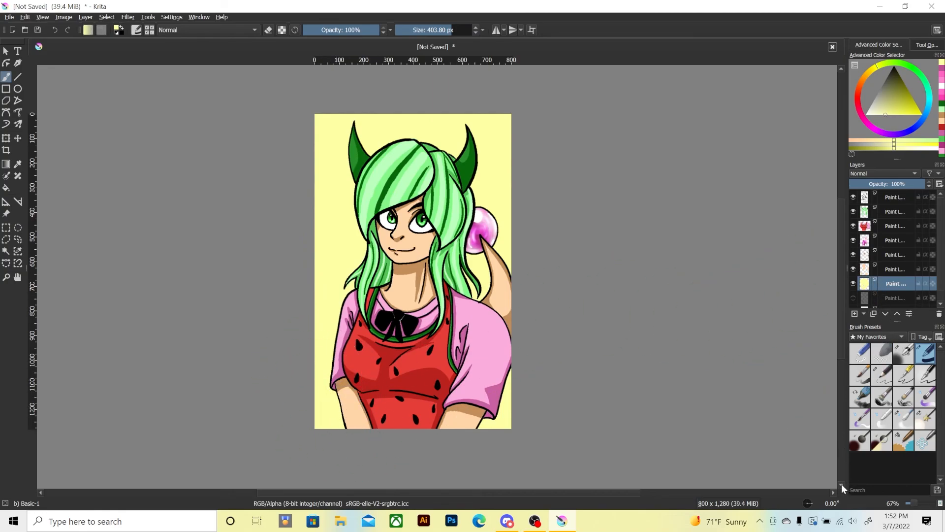
Add a layer above the yellow background and shade around the character in darker yellow with Airbrush Soft at 600 and 309.37 px.
{"action": "left_click", "coordinate": [853, 314]}
{"action": "left_click", "coordinate": [902, 359]}
{"action": "left_click", "coordinate": [894, 105]}
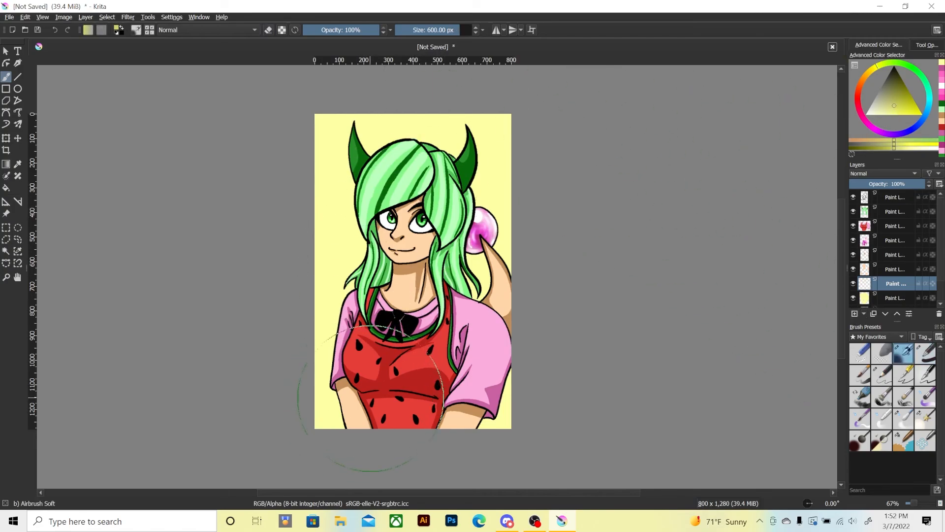
{"action": "mouse_move", "coordinate": [376, 379]}
{"action": "left_mouse_down"}
{"action": "mouse_move", "coordinate": [374, 389]}
{"action": "mouse_move", "coordinate": [364, 383]}
{"action": "mouse_move", "coordinate": [364, 344]}
{"action": "mouse_move", "coordinate": [418, 162]}
{"action": "mouse_move", "coordinate": [383, 206]}
{"action": "mouse_move", "coordinate": [458, 231]}
{"action": "mouse_move", "coordinate": [422, 253]}
{"action": "mouse_move", "coordinate": [405, 207]}
{"action": "mouse_move", "coordinate": [345, 382]}
{"action": "mouse_move", "coordinate": [396, 159]}
{"action": "mouse_move", "coordinate": [436, 203]}
{"action": "left_mouse_up"}
{"action": "left_click", "coordinate": [447, 30]}
{"action": "left_click_drag", "start_coordinate": [352, 405], "coordinate": [358, 373]}
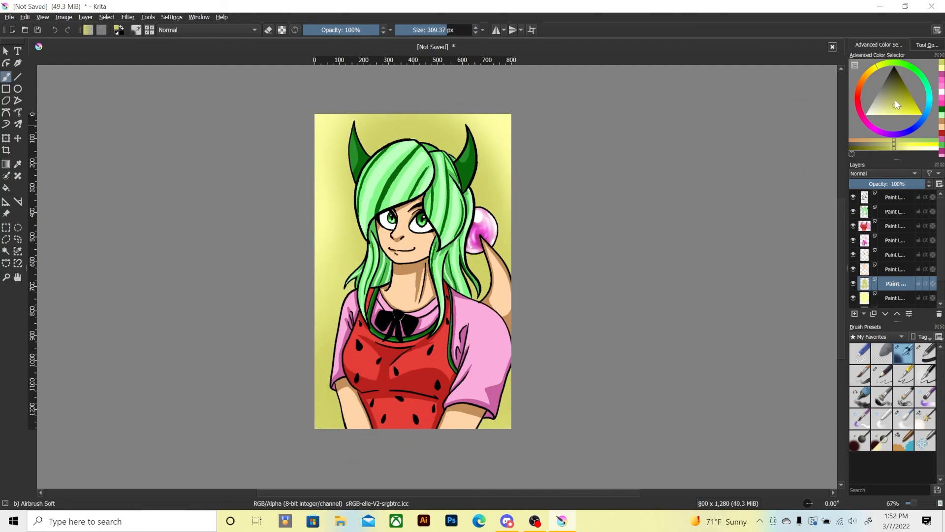
Deepen the background shadow close to the character's outline in olive yellow with Airbrush Soft at 162.68 px.
{"action": "left_click", "coordinate": [897, 96]}
{"action": "left_click", "coordinate": [433, 30]}
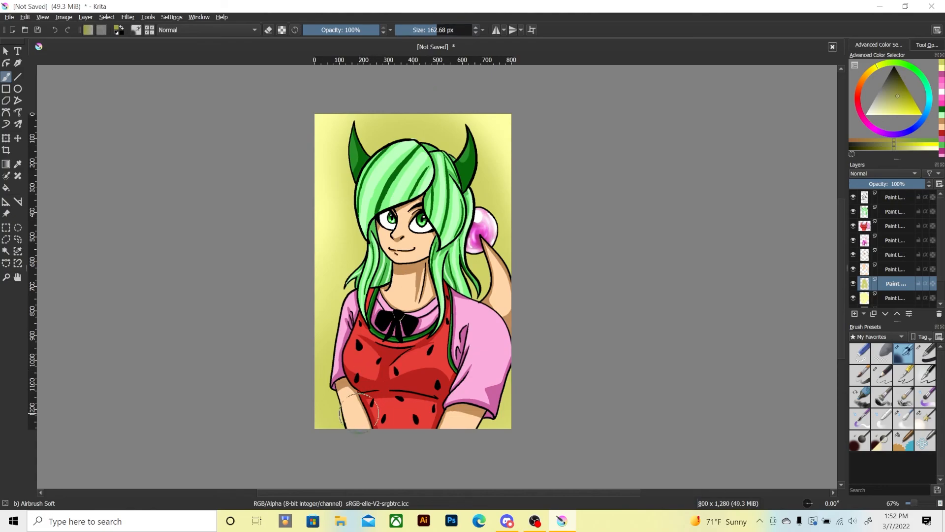
{"action": "mouse_move", "coordinate": [358, 416]}
{"action": "left_mouse_down"}
{"action": "mouse_move", "coordinate": [355, 425]}
{"action": "mouse_move", "coordinate": [345, 373]}
{"action": "mouse_move", "coordinate": [372, 286]}
{"action": "mouse_move", "coordinate": [362, 281]}
{"action": "mouse_move", "coordinate": [372, 238]}
{"action": "mouse_move", "coordinate": [367, 145]}
{"action": "mouse_move", "coordinate": [454, 164]}
{"action": "mouse_move", "coordinate": [473, 144]}
{"action": "mouse_move", "coordinate": [473, 207]}
{"action": "mouse_move", "coordinate": [458, 262]}
{"action": "mouse_move", "coordinate": [488, 265]}
{"action": "mouse_move", "coordinate": [492, 374]}
{"action": "mouse_move", "coordinate": [471, 447]}
{"action": "left_mouse_up"}
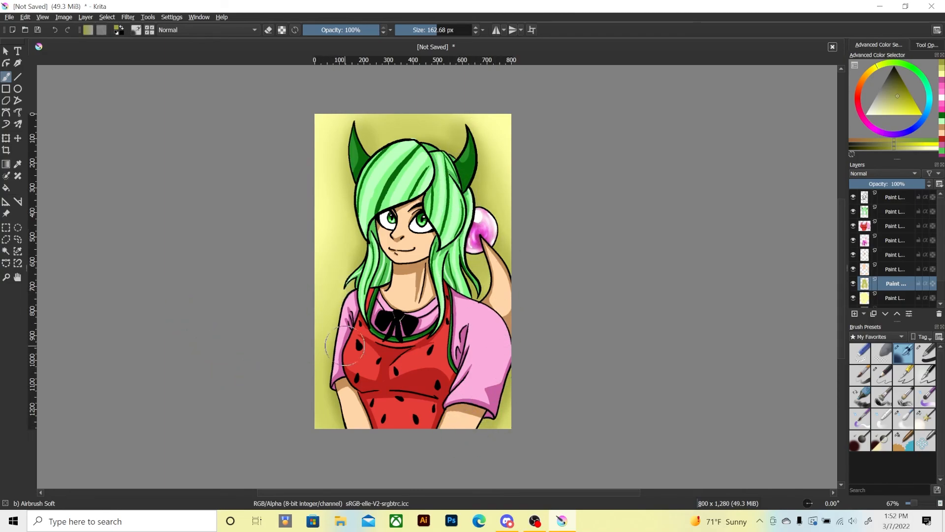
Try brightening the background's outer corners in light yellow with Adjust Dodge at 189.99 px.
{"action": "left_click", "coordinate": [924, 416]}
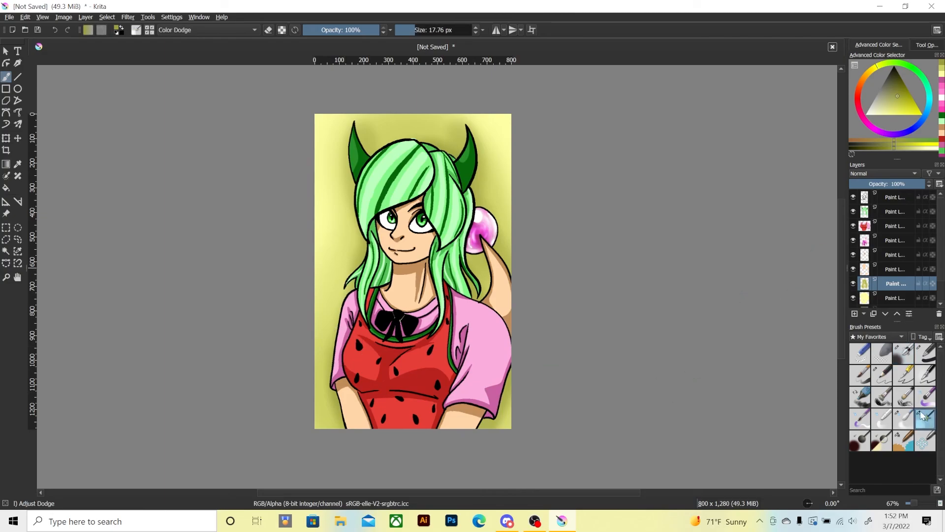
{"action": "left_click_drag", "start_coordinate": [890, 96], "coordinate": [889, 115]}
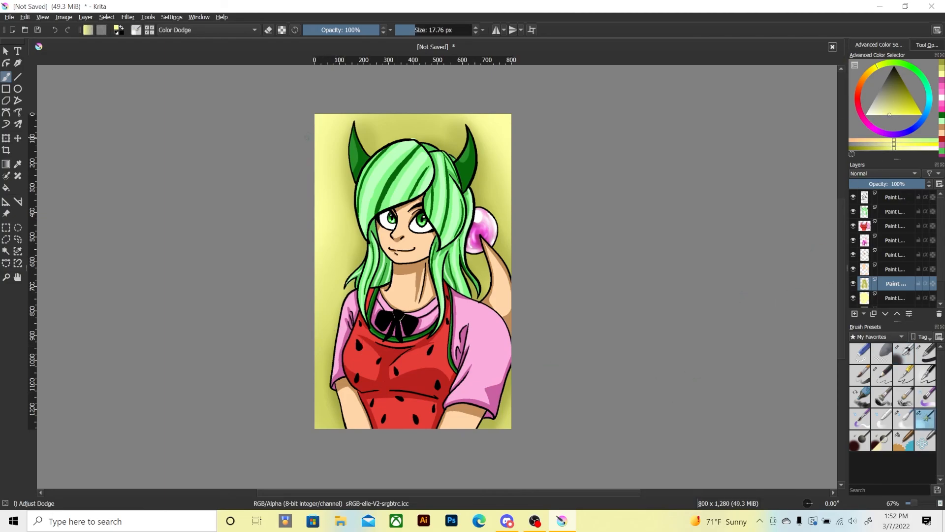
{"action": "left_click_drag", "start_coordinate": [419, 30], "coordinate": [437, 29]}
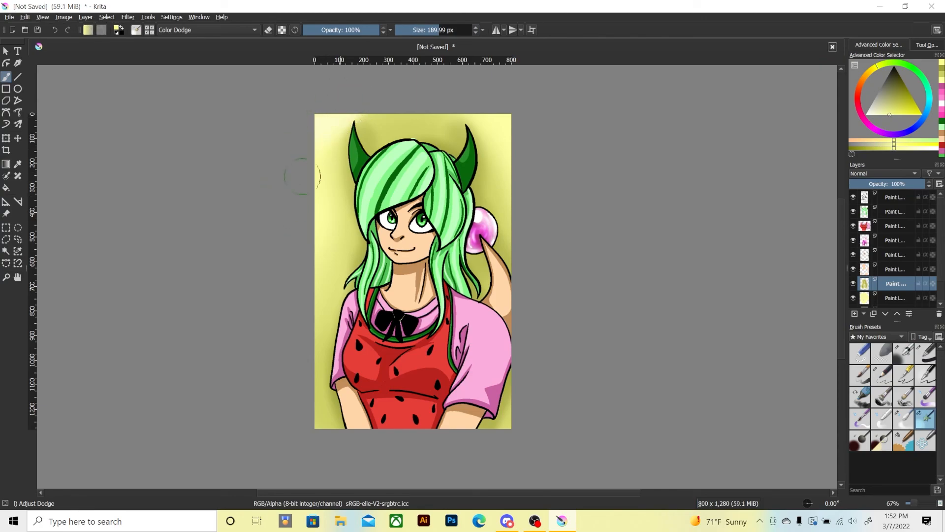
{"action": "mouse_move", "coordinate": [343, 123]}
{"action": "left_mouse_down"}
{"action": "mouse_move", "coordinate": [504, 153]}
{"action": "mouse_move", "coordinate": [372, 94]}
{"action": "mouse_move", "coordinate": [534, 169]}
{"action": "mouse_move", "coordinate": [279, 170]}
{"action": "left_mouse_up"}
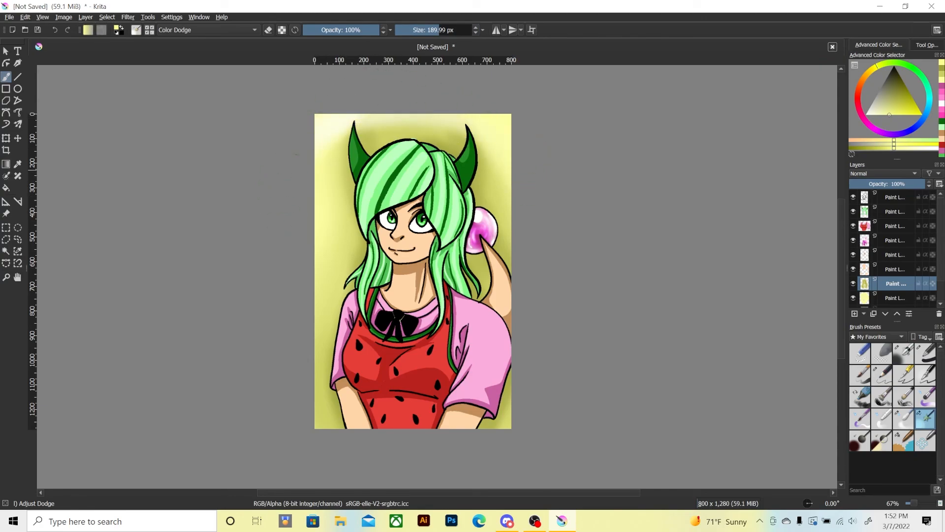
{"action": "left_click_drag", "start_coordinate": [529, 403], "coordinate": [524, 379]}
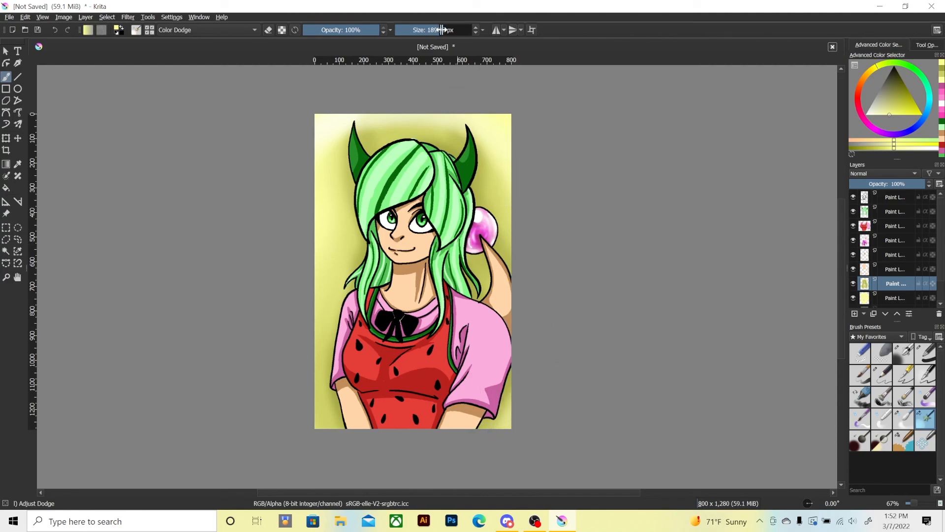
Try brightening the background more broadly with Adjust Dodge at 583.75 px, and undo all the background dodge strokes.
{"action": "left_click_drag", "start_coordinate": [441, 30], "coordinate": [459, 30]}
{"action": "mouse_move", "coordinate": [276, 129]}
{"action": "left_mouse_down"}
{"action": "mouse_move", "coordinate": [282, 327]}
{"action": "mouse_move", "coordinate": [289, 221]}
{"action": "mouse_move", "coordinate": [315, 419]}
{"action": "mouse_move", "coordinate": [345, 157]}
{"action": "left_mouse_up"}
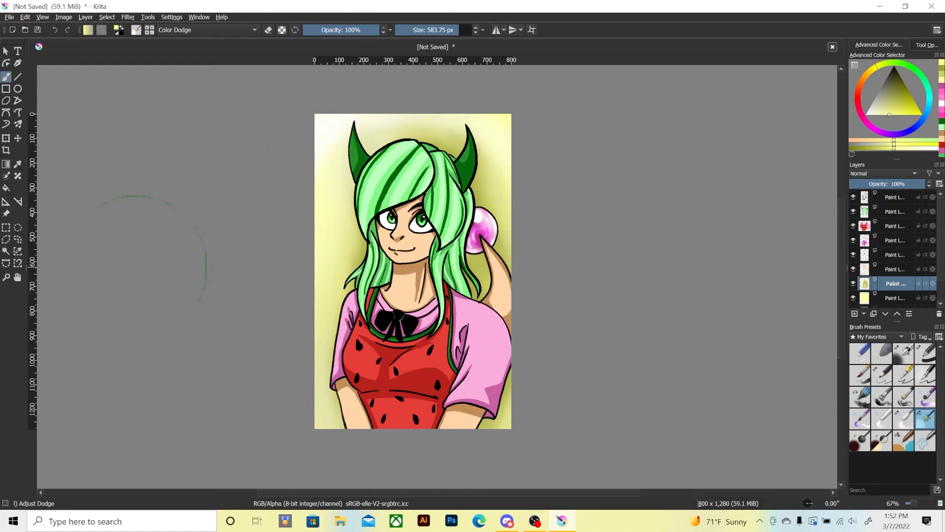
{"action": "key", "text": "ctrl+z"}
{"action": "key", "text": "ctrl+z"}
{"action": "key", "text": "ctrl+z"}
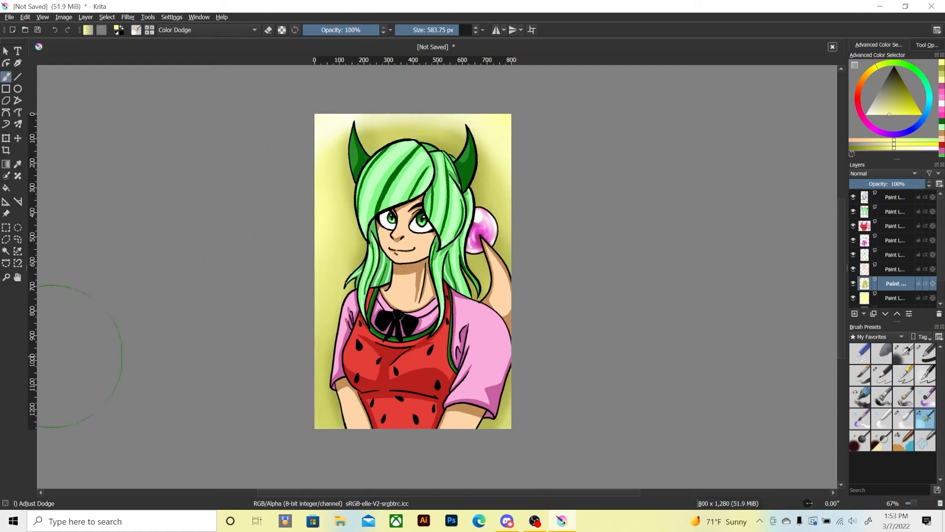
{"action": "key", "text": "ctrl+z"}
{"action": "key", "text": "ctrl+z"}
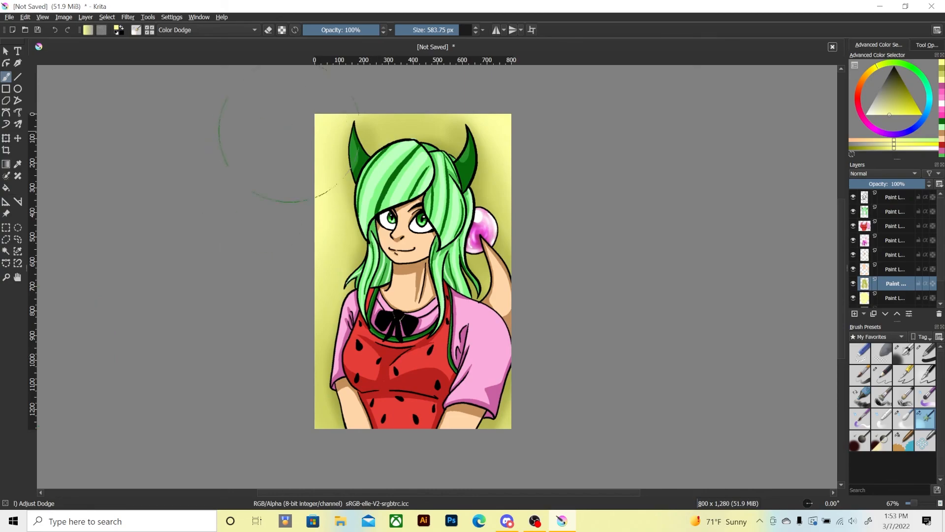
Brighten the background's outer areas in a more saturated yellow with Adjust Dodge at 583.75 px, undoing the broad strokes that wash it out.
{"action": "left_click", "coordinate": [906, 114]}
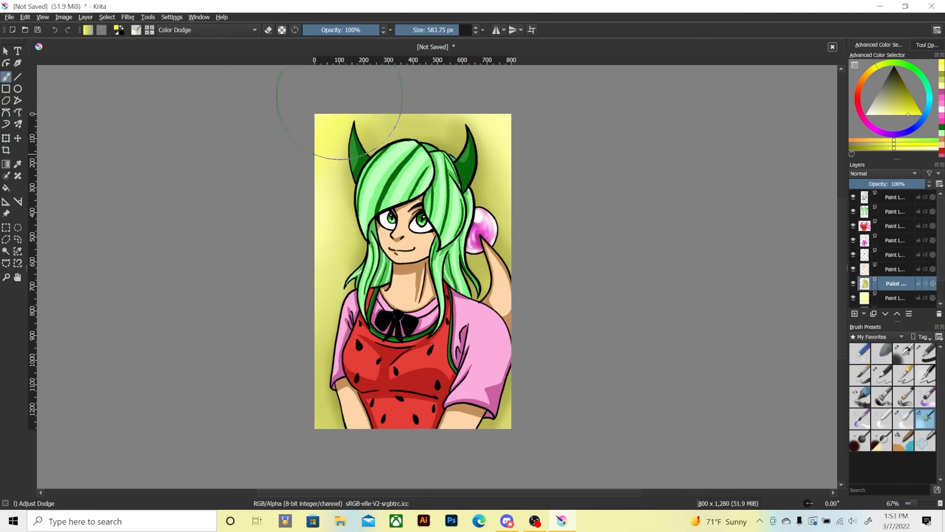
{"action": "left_click_drag", "start_coordinate": [379, 97], "coordinate": [544, 335]}
{"action": "left_click_drag", "start_coordinate": [295, 167], "coordinate": [507, 352]}
{"action": "mouse_move", "coordinate": [261, 167]}
{"action": "left_mouse_down"}
{"action": "mouse_move", "coordinate": [433, 99]}
{"action": "mouse_move", "coordinate": [492, 352]}
{"action": "left_mouse_up"}
{"action": "left_click_drag", "start_coordinate": [306, 196], "coordinate": [322, 389]}
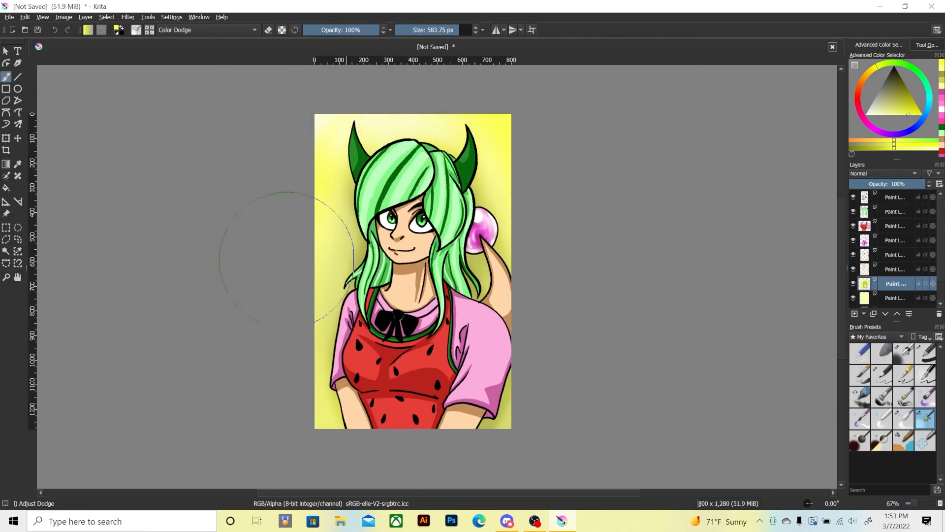
{"action": "key", "text": "ctrl+z"}
{"action": "key", "text": "ctrl+z"}
{"action": "key", "text": "ctrl+z"}
{"action": "key", "text": "ctrl+z"}
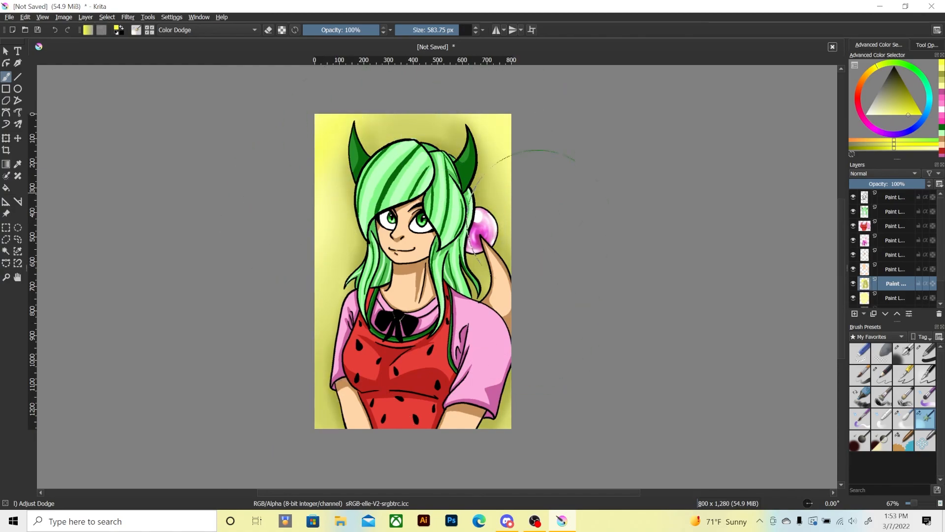
{"action": "mouse_move", "coordinate": [538, 211]}
{"action": "left_mouse_down"}
{"action": "mouse_move", "coordinate": [336, 144]}
{"action": "mouse_move", "coordinate": [536, 263]}
{"action": "left_mouse_up"}
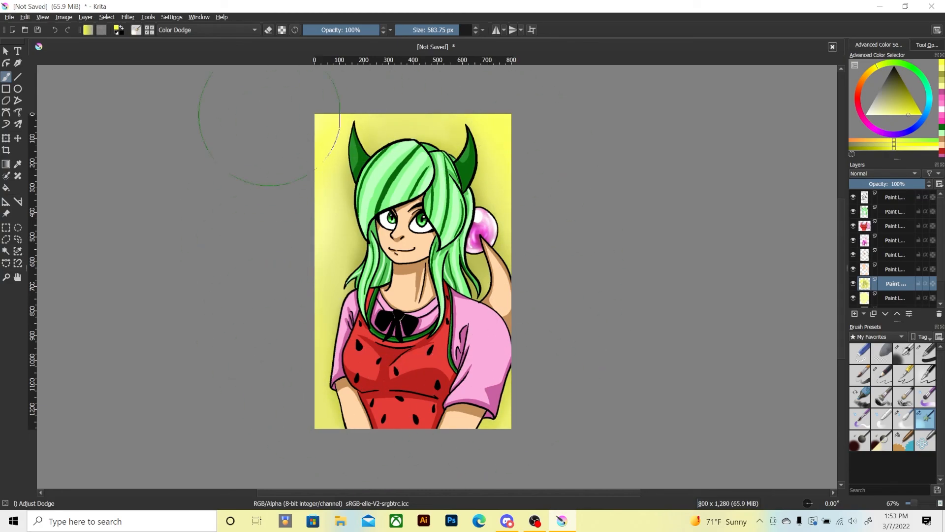
Sign the drawing near its lower right corner on a new top layer with green initials and the date 03.07.22, using Ink-4 Pen Rough at 7 px.
{"action": "key", "text": "ctrl+plus"}
{"action": "key", "text": "ctrl+plus"}
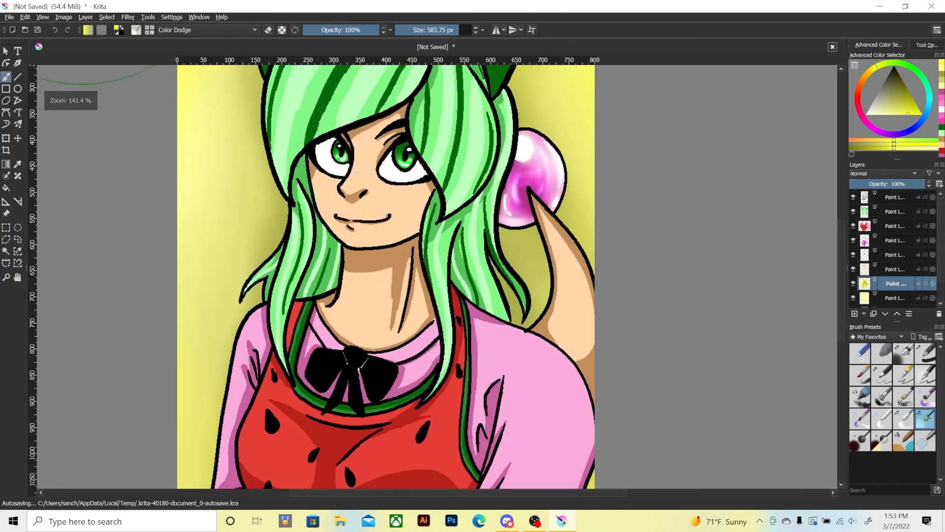
{"action": "key", "text": "space"}
{"action": "left_click_drag", "start_coordinate": [325, 266], "coordinate": [211, 132]}
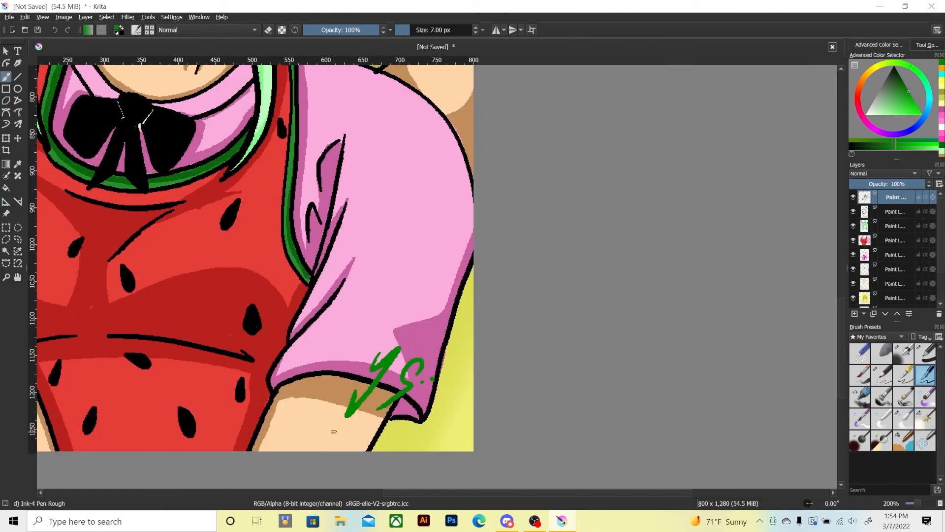
{"action": "mouse_move", "coordinate": [334, 431]}
{"action": "left_mouse_down"}
{"action": "mouse_move", "coordinate": [337, 442]}
{"action": "mouse_move", "coordinate": [339, 430]}
{"action": "mouse_move", "coordinate": [351, 435]}
{"action": "mouse_move", "coordinate": [344, 444]}
{"action": "mouse_move", "coordinate": [376, 427]}
{"action": "mouse_move", "coordinate": [389, 445]}
{"action": "mouse_move", "coordinate": [429, 441]}
{"action": "left_mouse_up"}
{"action": "left_click", "coordinate": [358, 438]}
{"action": "left_click", "coordinate": [406, 440]}
{"action": "mouse_move", "coordinate": [430, 430]}
{"action": "left_mouse_down"}
{"action": "mouse_move", "coordinate": [431, 441]}
{"action": "mouse_move", "coordinate": [448, 441]}
{"action": "left_mouse_up"}
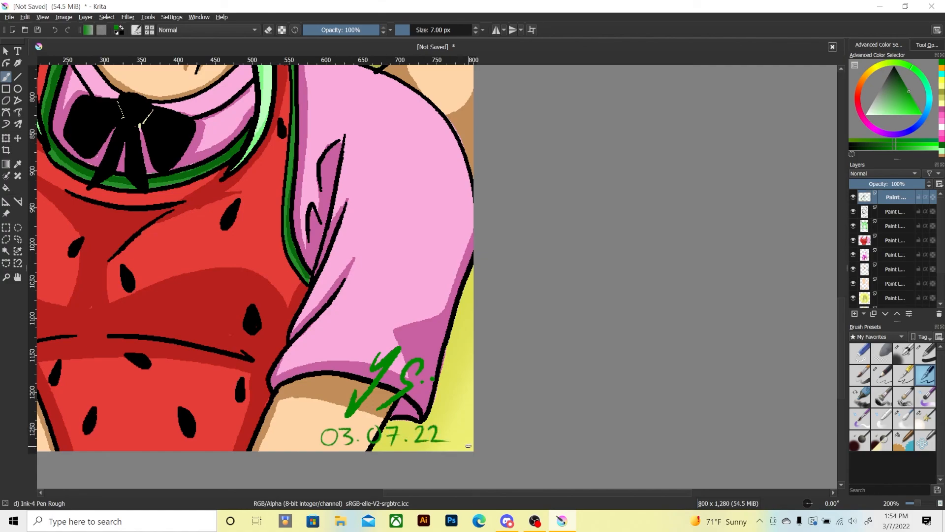
{"action": "key", "text": "ctrl+minus"}
{"action": "key", "text": "ctrl+minus"}
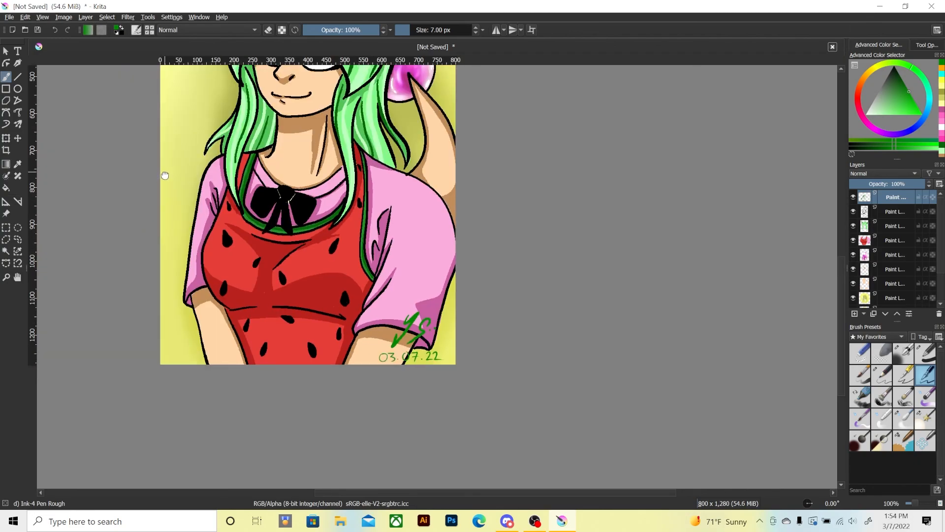
{"action": "left_click_drag", "start_coordinate": [165, 172], "coordinate": [182, 276]}
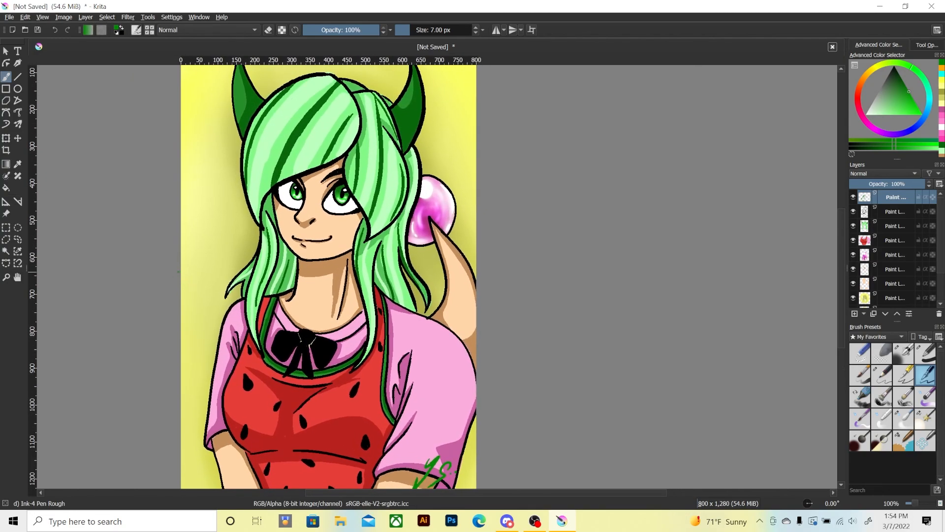
{"action": "key", "text": "ctrl+minus"}
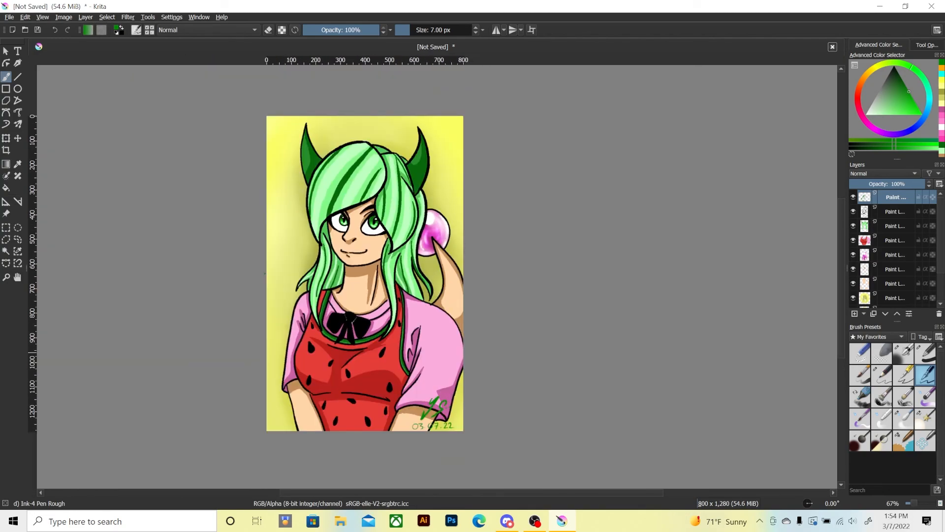